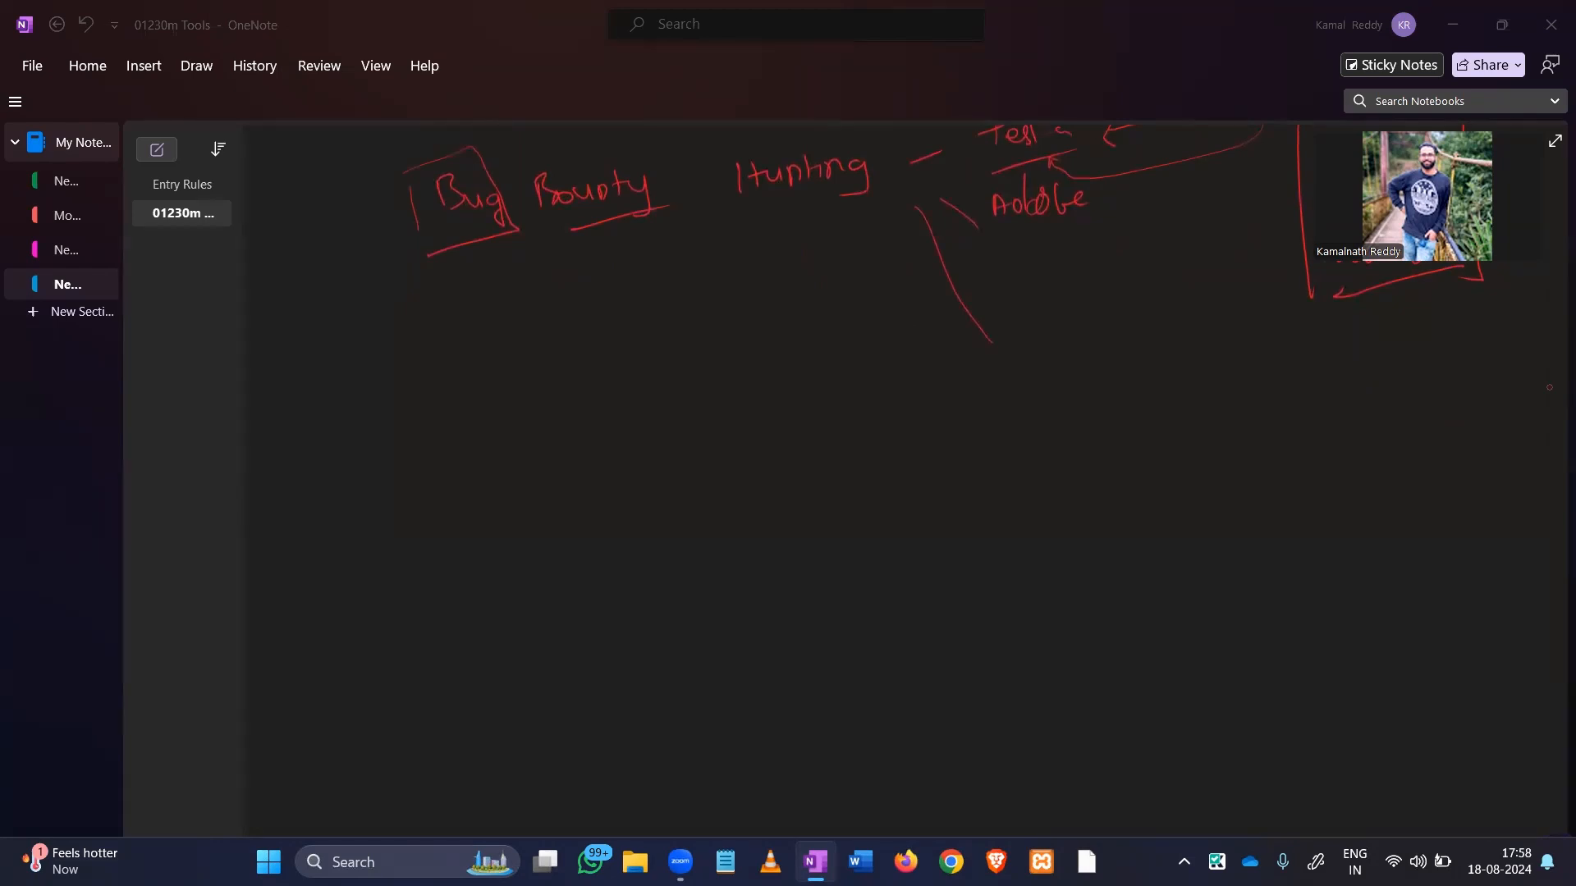
Draw a large box outline in the empty area below the Bug Bounty Hunting notes.
{"action": "left_click_drag", "start_coordinate": [474, 422], "coordinate": [1549, 393]}
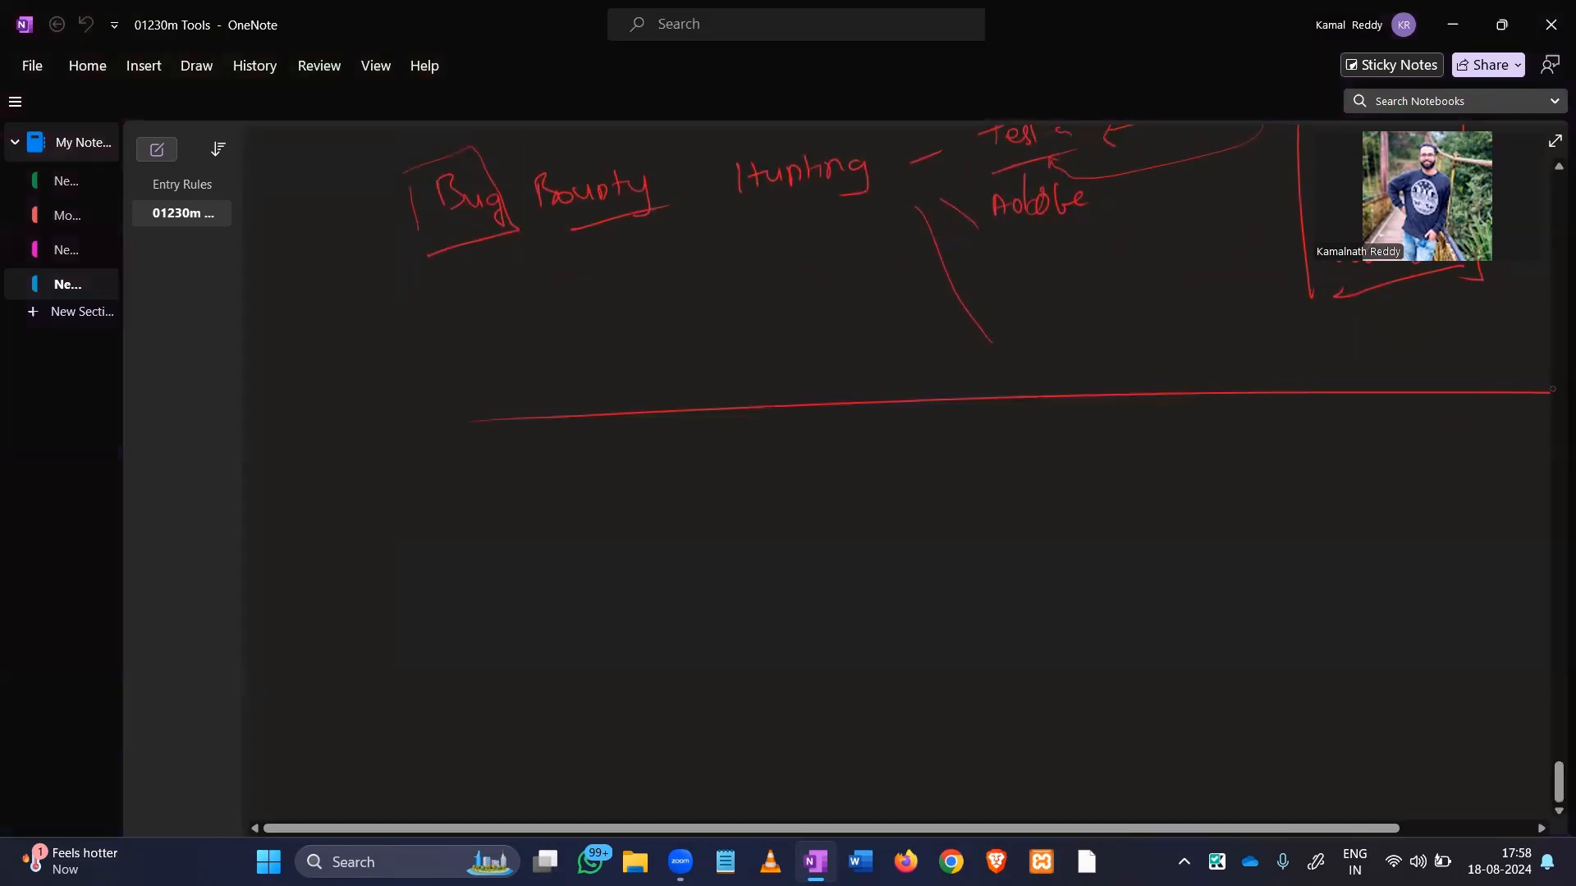
{"action": "mouse_move", "coordinate": [470, 425]}
{"action": "left_mouse_down"}
{"action": "mouse_move", "coordinate": [429, 601]}
{"action": "mouse_move", "coordinate": [429, 722]}
{"action": "mouse_move", "coordinate": [1549, 699]}
{"action": "left_mouse_up"}
{"action": "mouse_move", "coordinate": [1522, 396]}
{"action": "left_mouse_down"}
{"action": "mouse_move", "coordinate": [1459, 628]}
{"action": "mouse_move", "coordinate": [1462, 699]}
{"action": "left_mouse_up"}
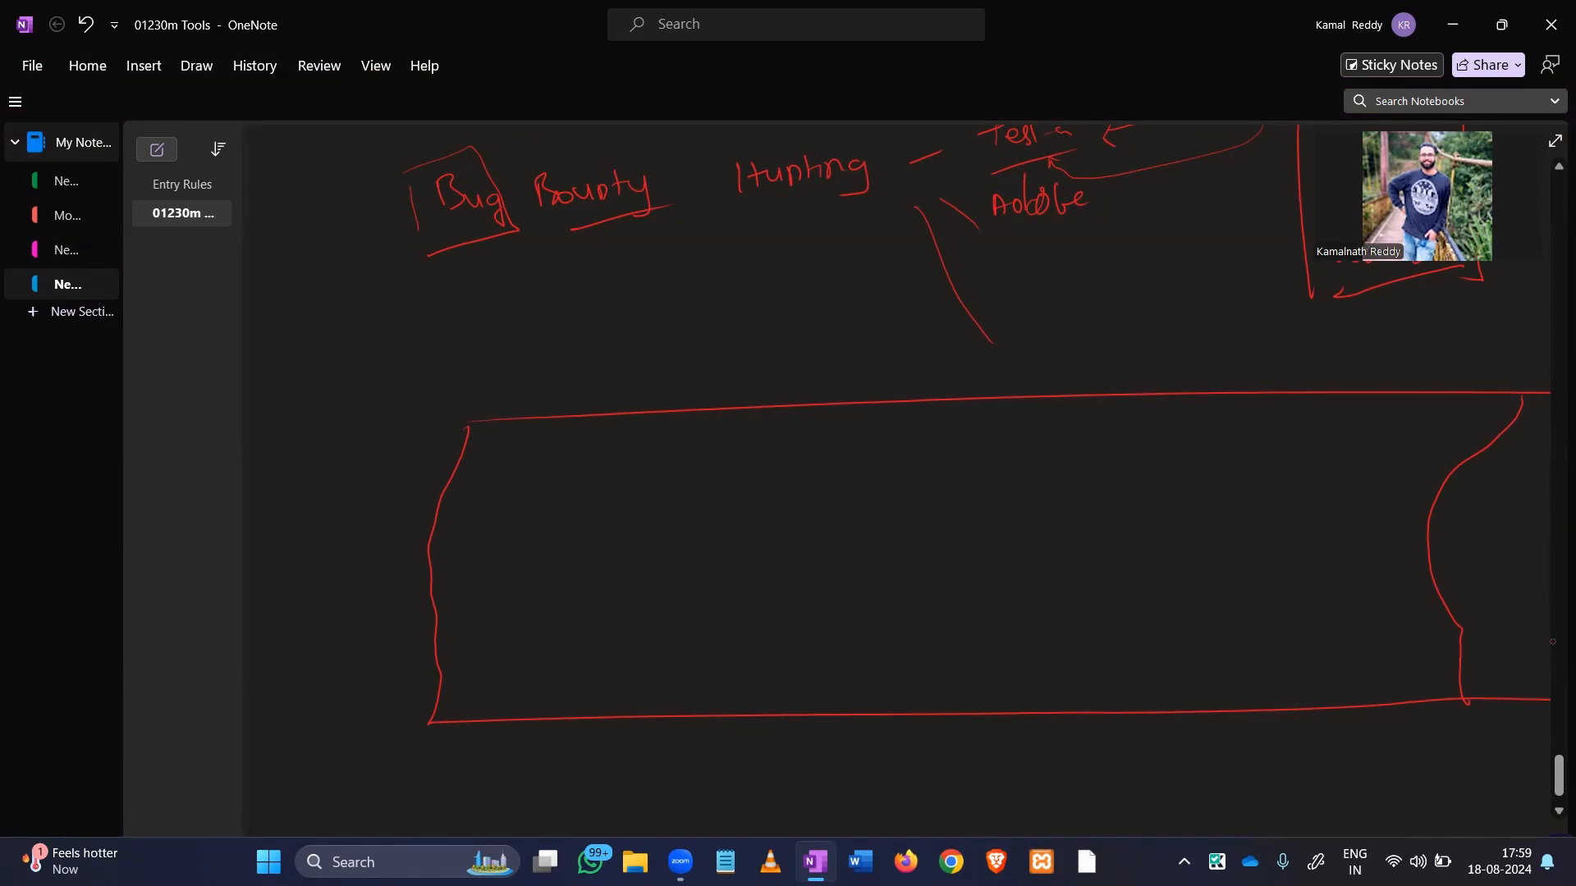
Handwrite CPU, GPU, ROM and RAM as a list inside the box and separate it with a vertical divider line.
{"action": "mouse_move", "coordinate": [548, 446]}
{"action": "left_mouse_down"}
{"action": "mouse_move", "coordinate": [548, 462]}
{"action": "mouse_move", "coordinate": [574, 462]}
{"action": "left_mouse_up"}
{"action": "left_click_drag", "start_coordinate": [598, 446], "coordinate": [633, 443]}
{"action": "mouse_move", "coordinate": [542, 491]}
{"action": "left_mouse_down"}
{"action": "mouse_move", "coordinate": [529, 509]}
{"action": "mouse_move", "coordinate": [549, 509]}
{"action": "left_mouse_up"}
{"action": "left_click_drag", "start_coordinate": [586, 490], "coordinate": [587, 516]}
{"action": "mouse_move", "coordinate": [574, 493]}
{"action": "left_mouse_down"}
{"action": "mouse_move", "coordinate": [587, 505]}
{"action": "mouse_move", "coordinate": [648, 489]}
{"action": "left_mouse_up"}
{"action": "left_click_drag", "start_coordinate": [551, 539], "coordinate": [550, 563]}
{"action": "mouse_move", "coordinate": [537, 547]}
{"action": "left_mouse_down"}
{"action": "mouse_move", "coordinate": [571, 541]}
{"action": "mouse_move", "coordinate": [573, 557]}
{"action": "left_mouse_up"}
{"action": "left_click_drag", "start_coordinate": [598, 548], "coordinate": [633, 544]}
{"action": "left_click_drag", "start_coordinate": [631, 558], "coordinate": [669, 556]}
{"action": "mouse_move", "coordinate": [509, 624]}
{"action": "left_mouse_down"}
{"action": "mouse_move", "coordinate": [594, 599]}
{"action": "mouse_move", "coordinate": [666, 609]}
{"action": "left_mouse_up"}
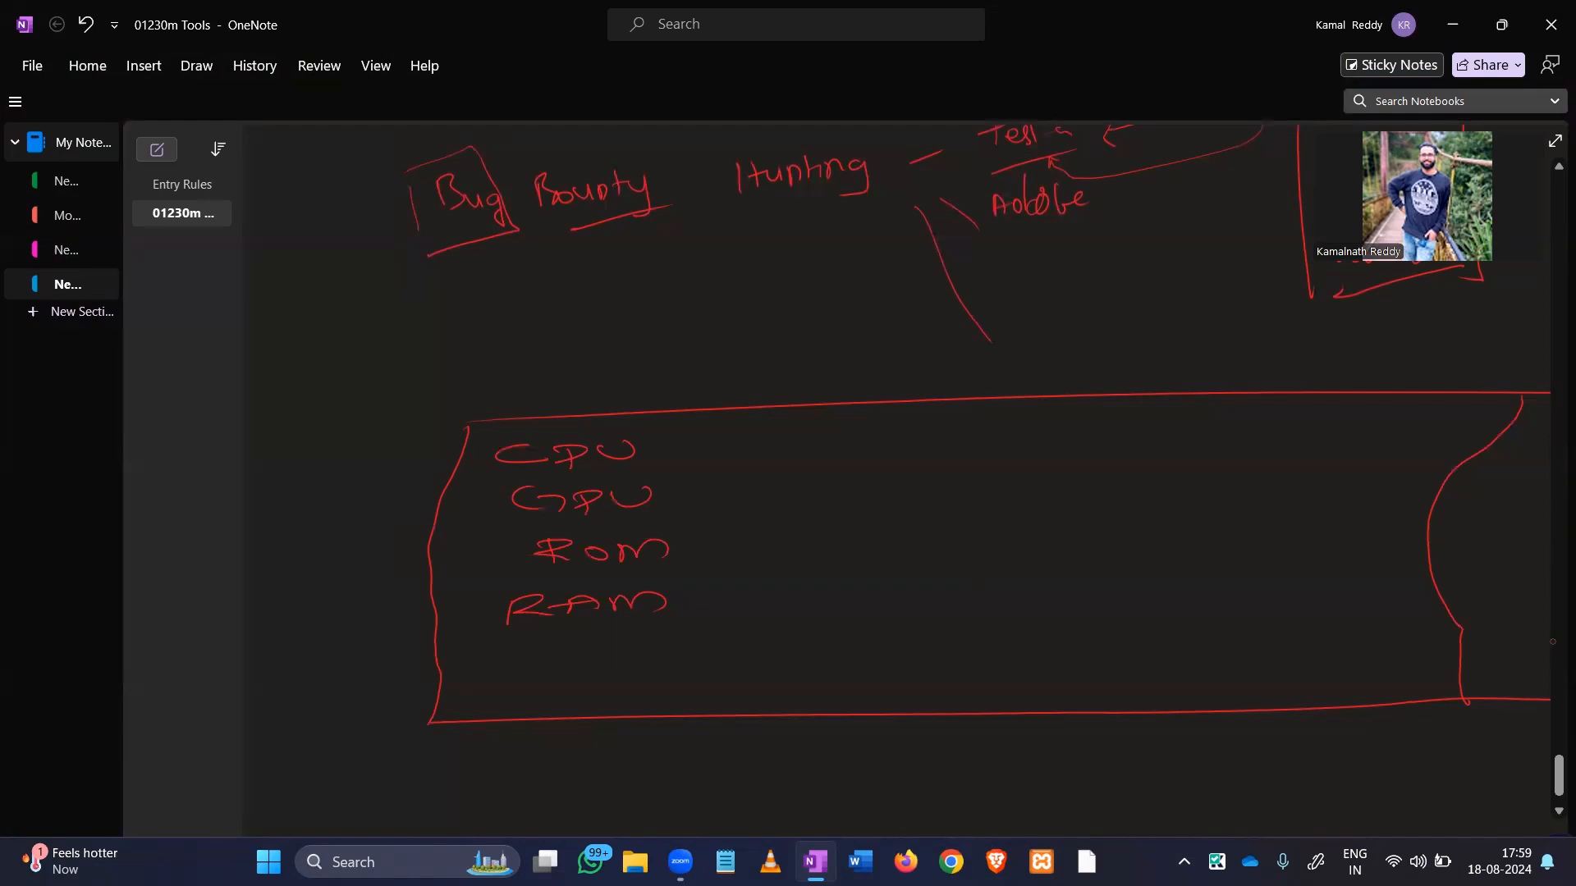
{"action": "mouse_move", "coordinate": [699, 419]}
{"action": "left_mouse_down"}
{"action": "mouse_move", "coordinate": [759, 657]}
{"action": "mouse_move", "coordinate": [734, 718]}
{"action": "left_mouse_up"}
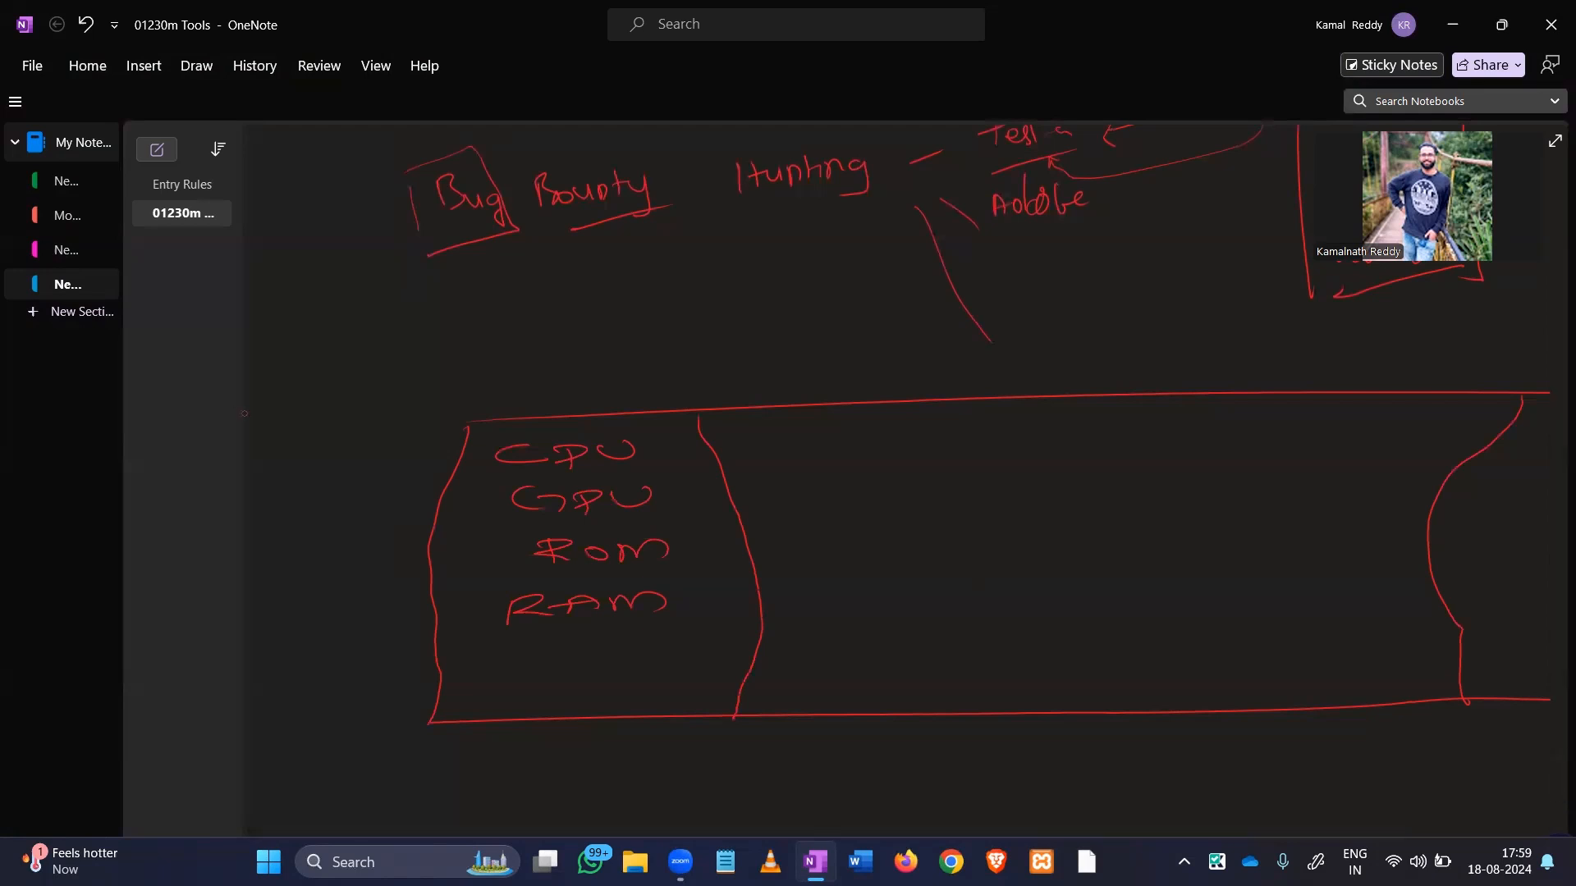
Handwrite "VM ware" and "Virtual Box" with arrows pointing to them, just above the box's hardware list.
{"action": "mouse_move", "coordinate": [259, 376]}
{"action": "left_mouse_down"}
{"action": "mouse_move", "coordinate": [369, 351]}
{"action": "mouse_move", "coordinate": [419, 368]}
{"action": "mouse_move", "coordinate": [531, 360]}
{"action": "left_mouse_up"}
{"action": "left_click_drag", "start_coordinate": [539, 361], "coordinate": [560, 350]}
{"action": "left_click_drag", "start_coordinate": [563, 355], "coordinate": [583, 351]}
{"action": "mouse_move", "coordinate": [255, 421]}
{"action": "left_mouse_down"}
{"action": "mouse_move", "coordinate": [461, 406]}
{"action": "mouse_move", "coordinate": [496, 386]}
{"action": "mouse_move", "coordinate": [573, 402]}
{"action": "left_mouse_up"}
{"action": "left_click_drag", "start_coordinate": [598, 396], "coordinate": [627, 400]}
{"action": "left_click_drag", "start_coordinate": [627, 389], "coordinate": [610, 400]}
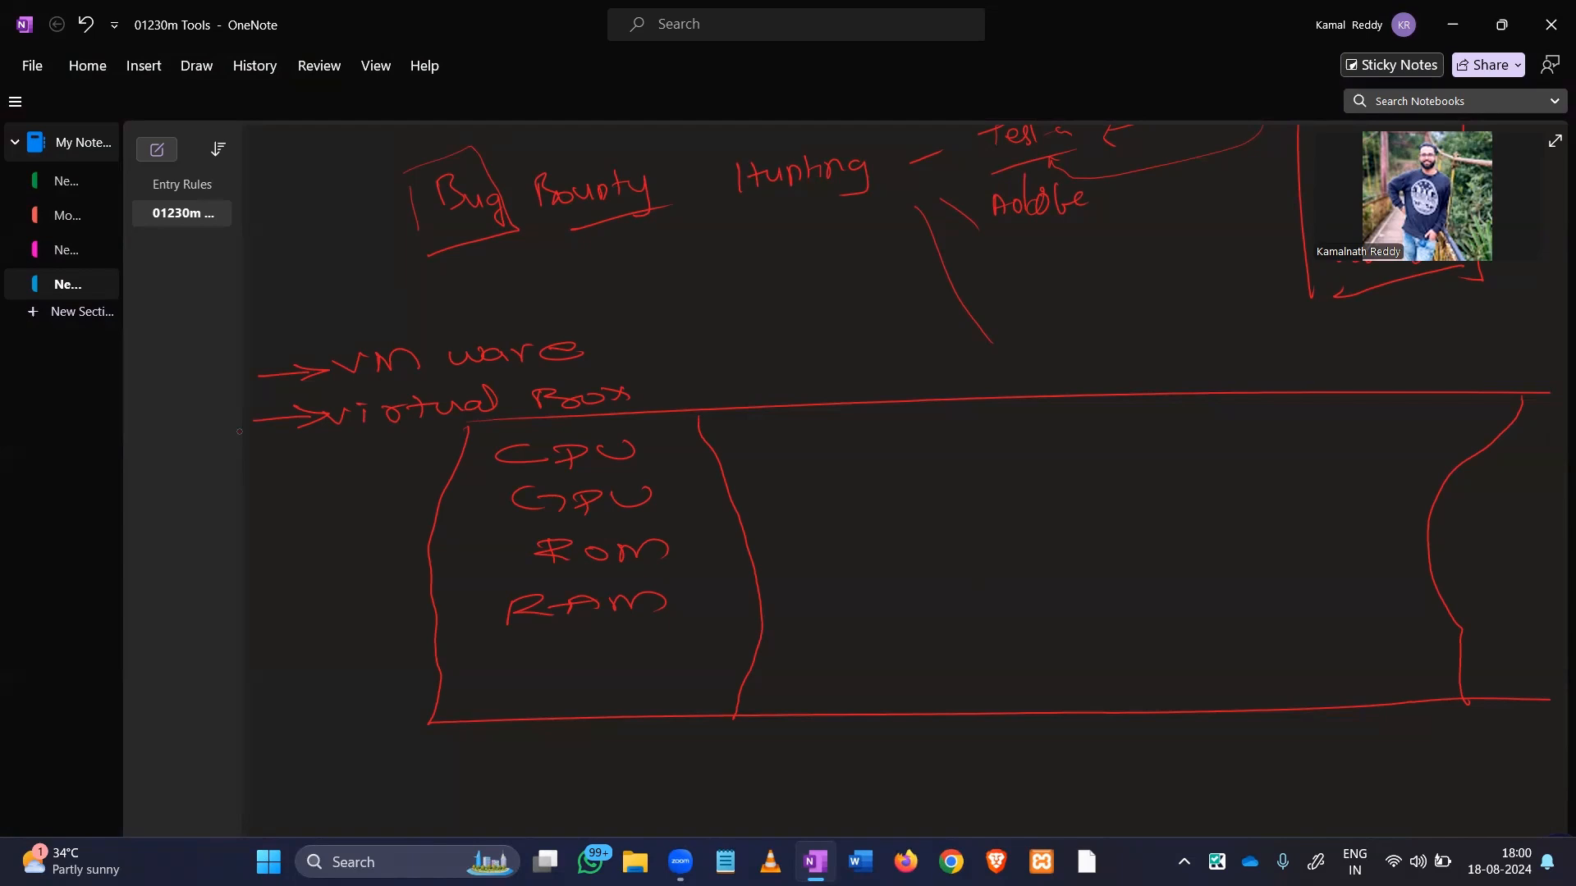
Sketch two adjoining compartments along the box's upper edge and label the whole box PC with a leader line.
{"action": "left_click_drag", "start_coordinate": [730, 493], "coordinate": [1024, 477]}
{"action": "mouse_move", "coordinate": [1007, 408]}
{"action": "left_mouse_down"}
{"action": "mouse_move", "coordinate": [1025, 468]}
{"action": "mouse_move", "coordinate": [1350, 451]}
{"action": "left_mouse_up"}
{"action": "left_click_drag", "start_coordinate": [1189, 396], "coordinate": [1255, 376]}
{"action": "mouse_move", "coordinate": [1311, 355]}
{"action": "left_mouse_down"}
{"action": "mouse_move", "coordinate": [1310, 371]}
{"action": "mouse_move", "coordinate": [1299, 359]}
{"action": "left_mouse_up"}
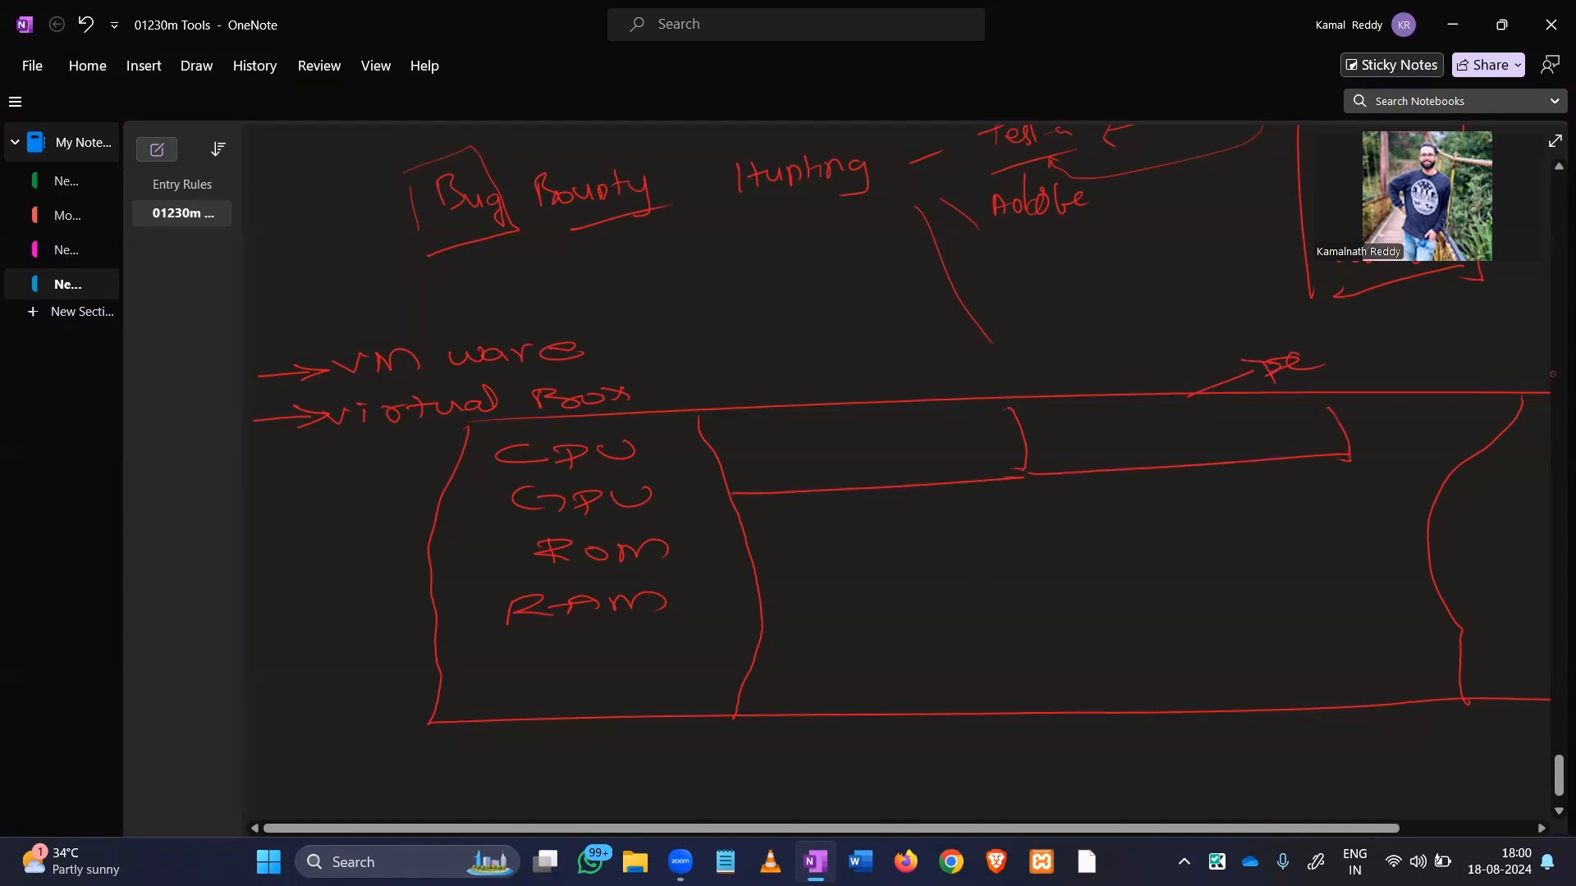
Label the two compartments "PC2" and "Linux servers", and underline the Virtual Box note.
{"action": "mouse_move", "coordinate": [790, 448]}
{"action": "left_mouse_down"}
{"action": "mouse_move", "coordinate": [794, 474]}
{"action": "mouse_move", "coordinate": [793, 461]}
{"action": "left_mouse_up"}
{"action": "mouse_move", "coordinate": [833, 448]}
{"action": "left_mouse_down"}
{"action": "mouse_move", "coordinate": [822, 466]}
{"action": "mouse_move", "coordinate": [913, 447]}
{"action": "left_mouse_up"}
{"action": "mouse_move", "coordinate": [1105, 423]}
{"action": "left_mouse_down"}
{"action": "mouse_move", "coordinate": [1139, 441]}
{"action": "mouse_move", "coordinate": [1157, 428]}
{"action": "left_mouse_up"}
{"action": "left_click_drag", "start_coordinate": [1164, 423], "coordinate": [1241, 431]}
{"action": "mouse_move", "coordinate": [1227, 420]}
{"action": "left_mouse_down"}
{"action": "mouse_move", "coordinate": [1210, 437]}
{"action": "mouse_move", "coordinate": [1386, 426]}
{"action": "left_mouse_up"}
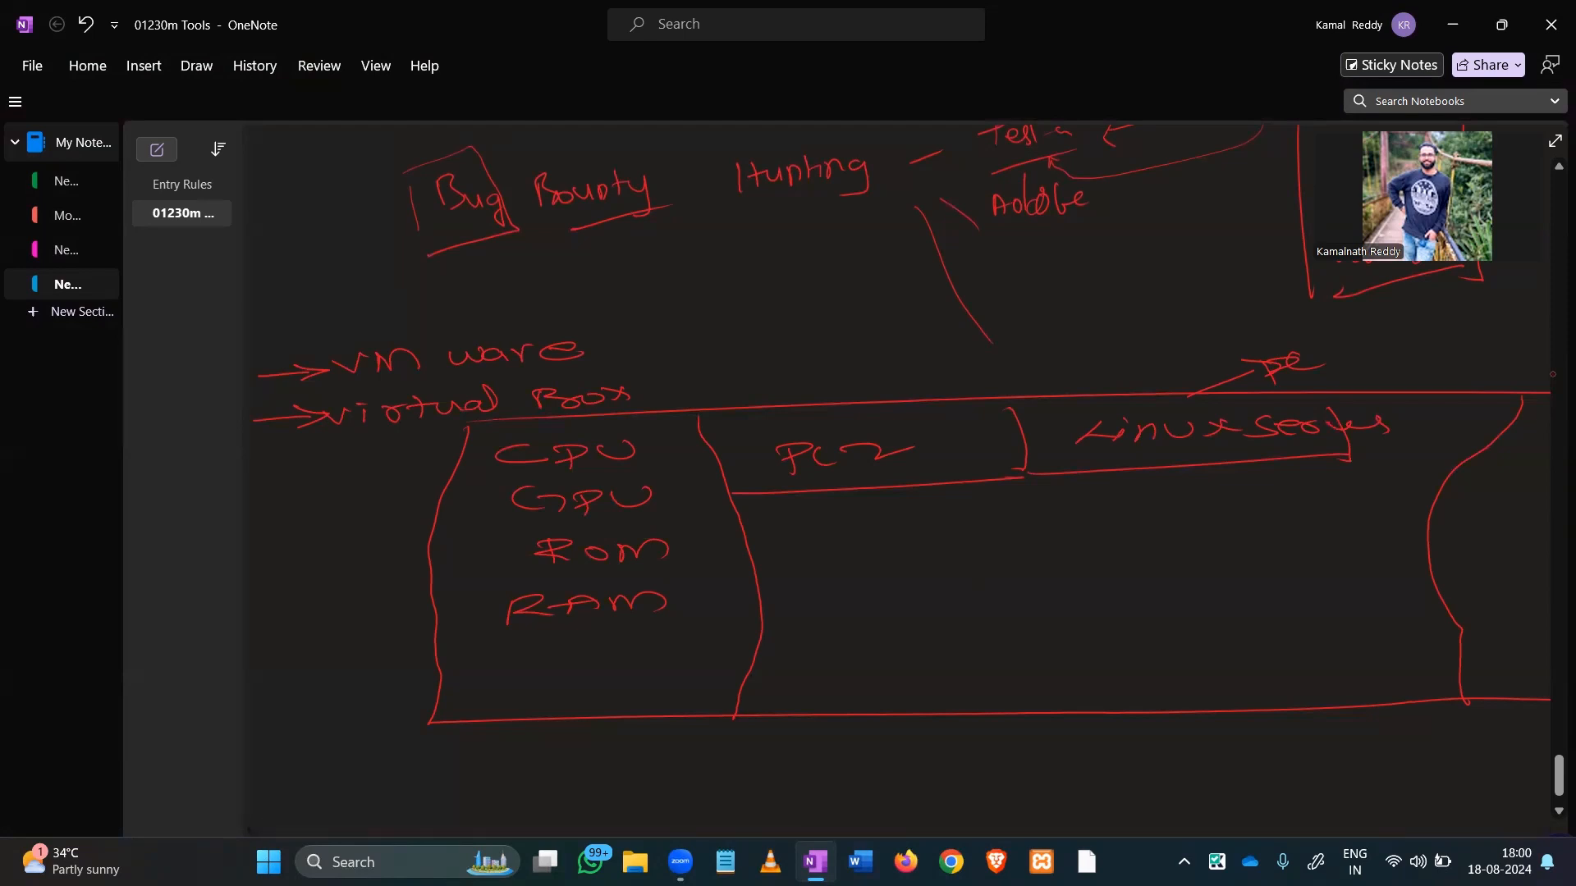
{"action": "left_click_drag", "start_coordinate": [328, 441], "coordinate": [699, 427]}
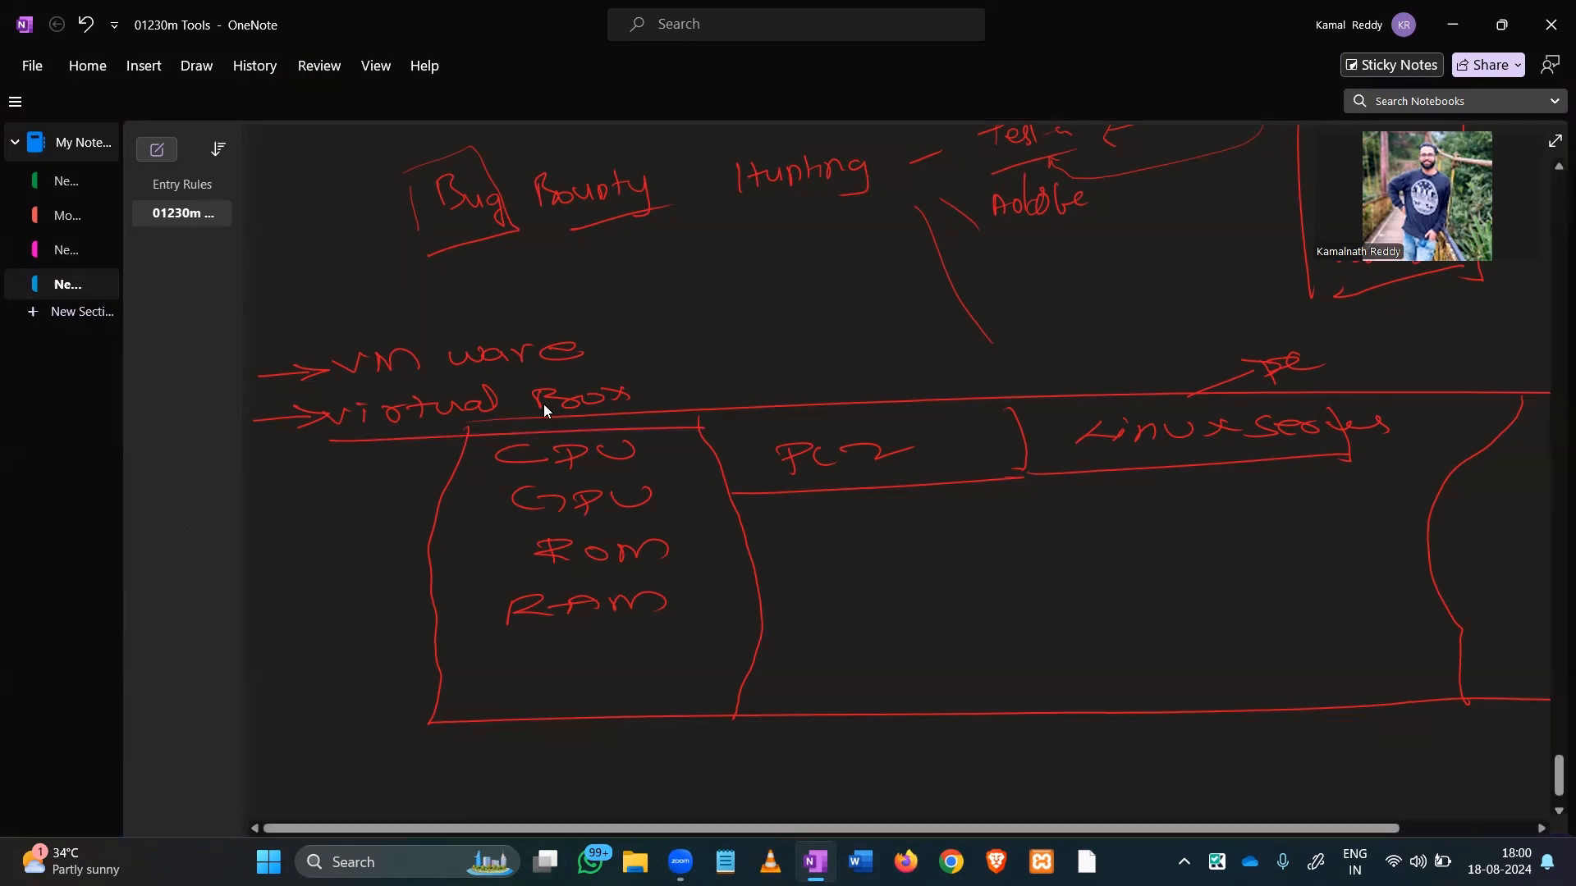
Switch to Chrome, search for "virtualbox download" and open the Oracle VM VirtualBox Downloads page.
{"action": "left_click", "coordinate": [951, 862]}
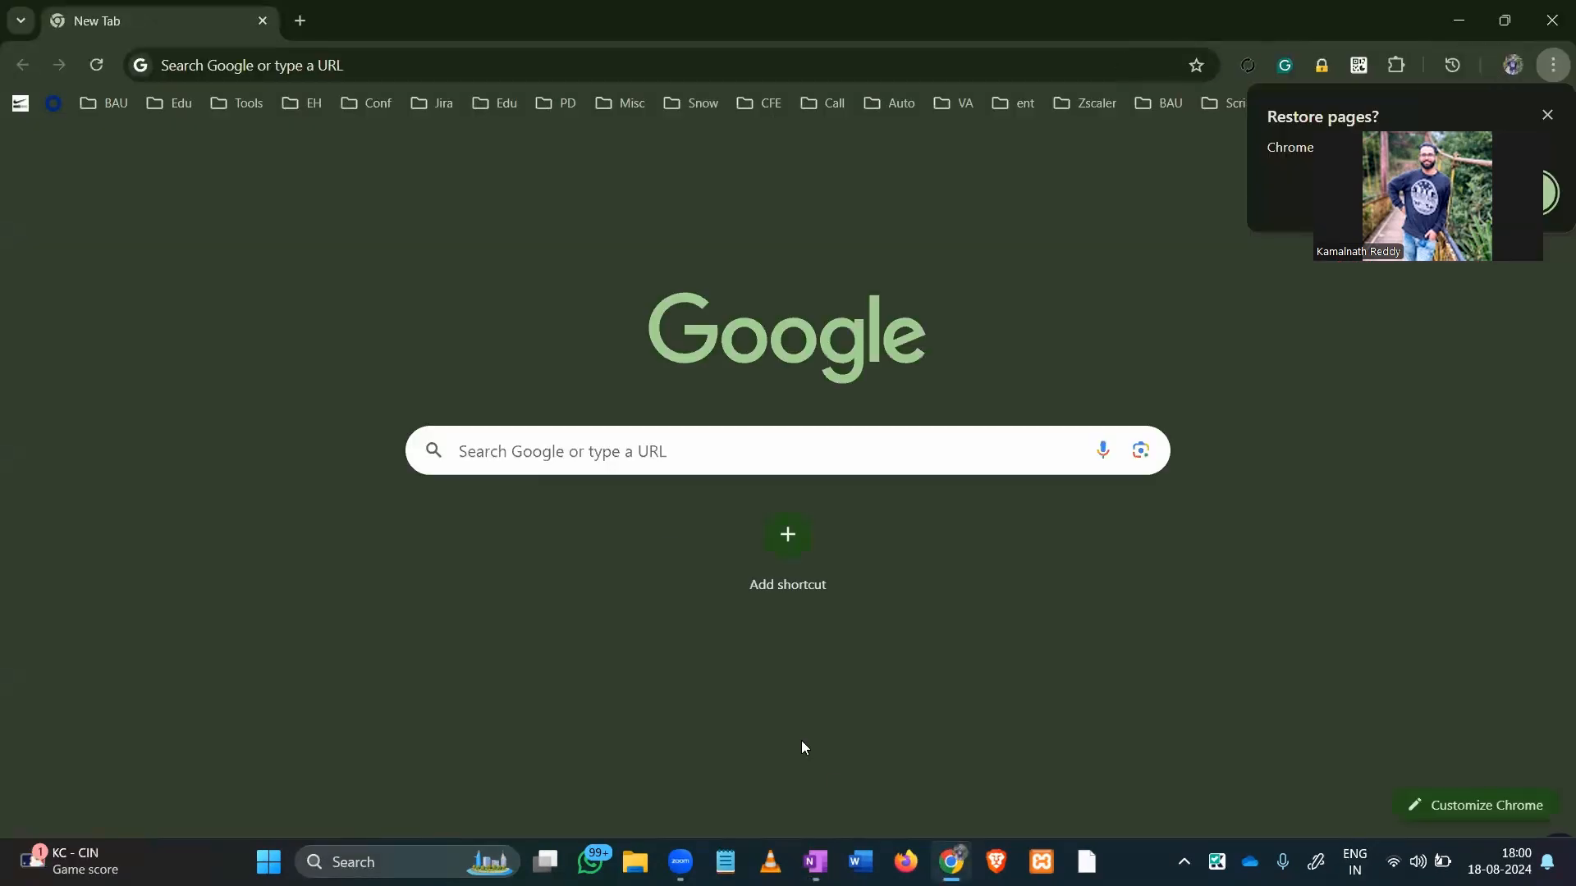
{"action": "left_click", "coordinate": [244, 62]}
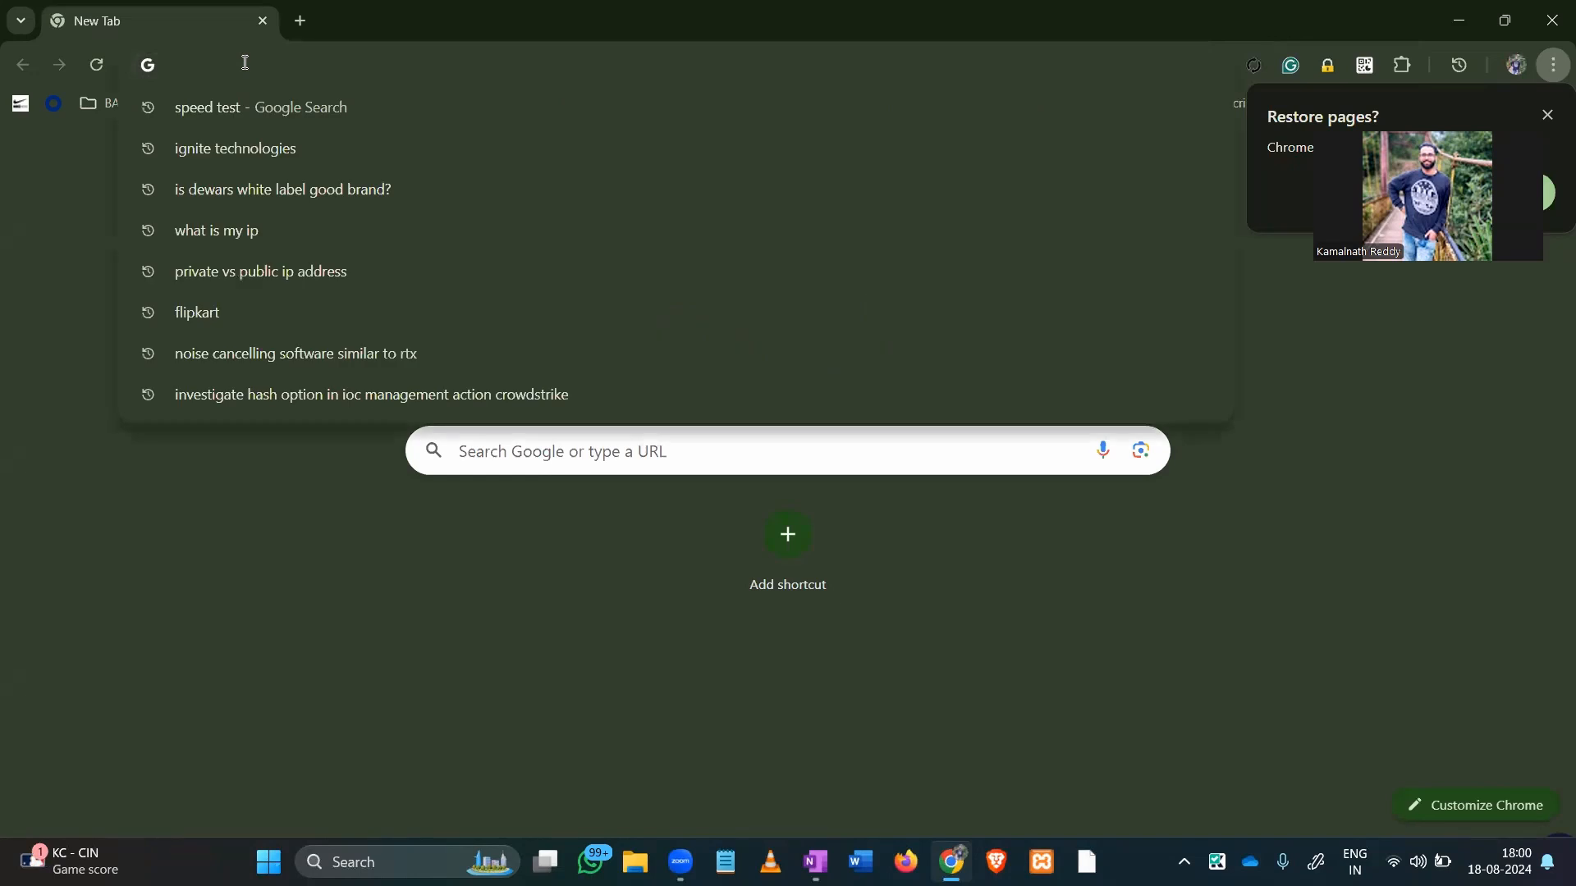
{"action": "type", "text": "virtual"}
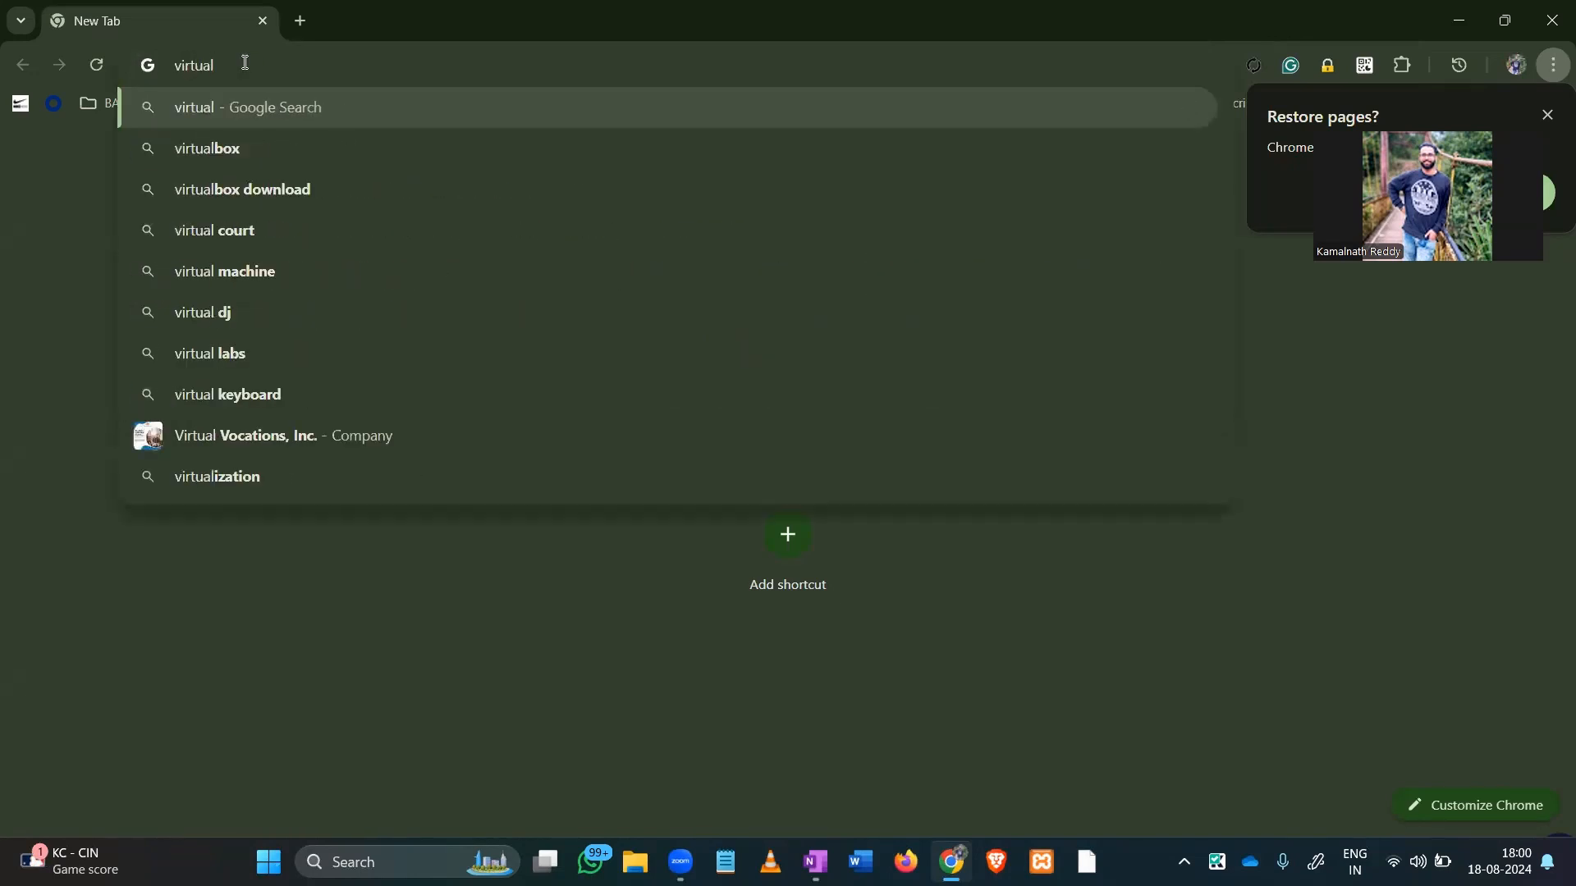
{"action": "type", "text": "box"}
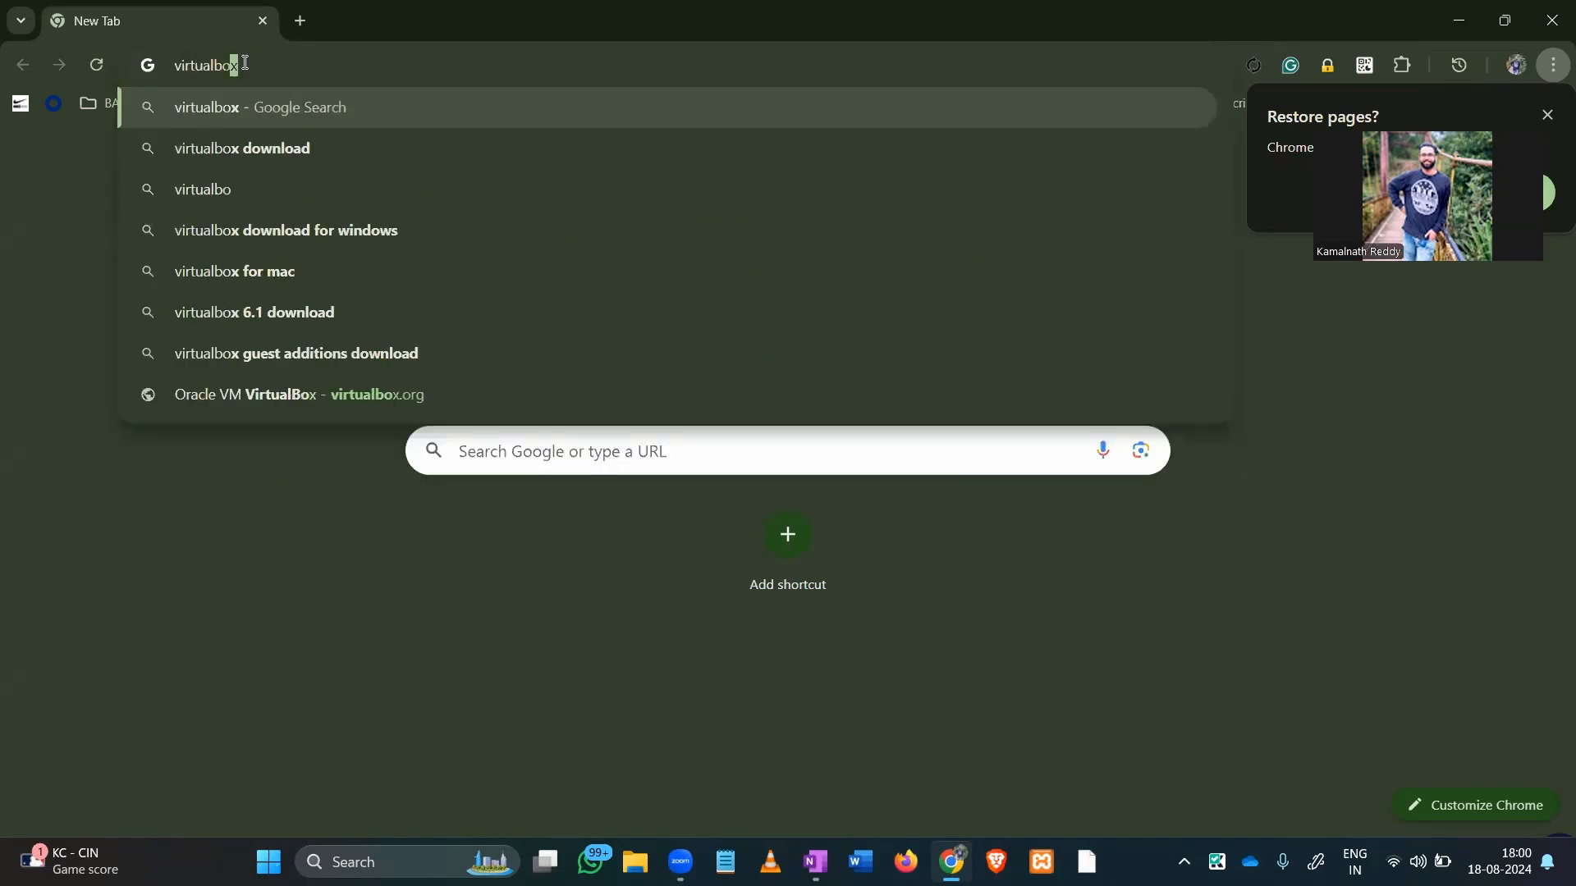
{"action": "key", "text": "Down"}
{"action": "key", "text": "Return"}
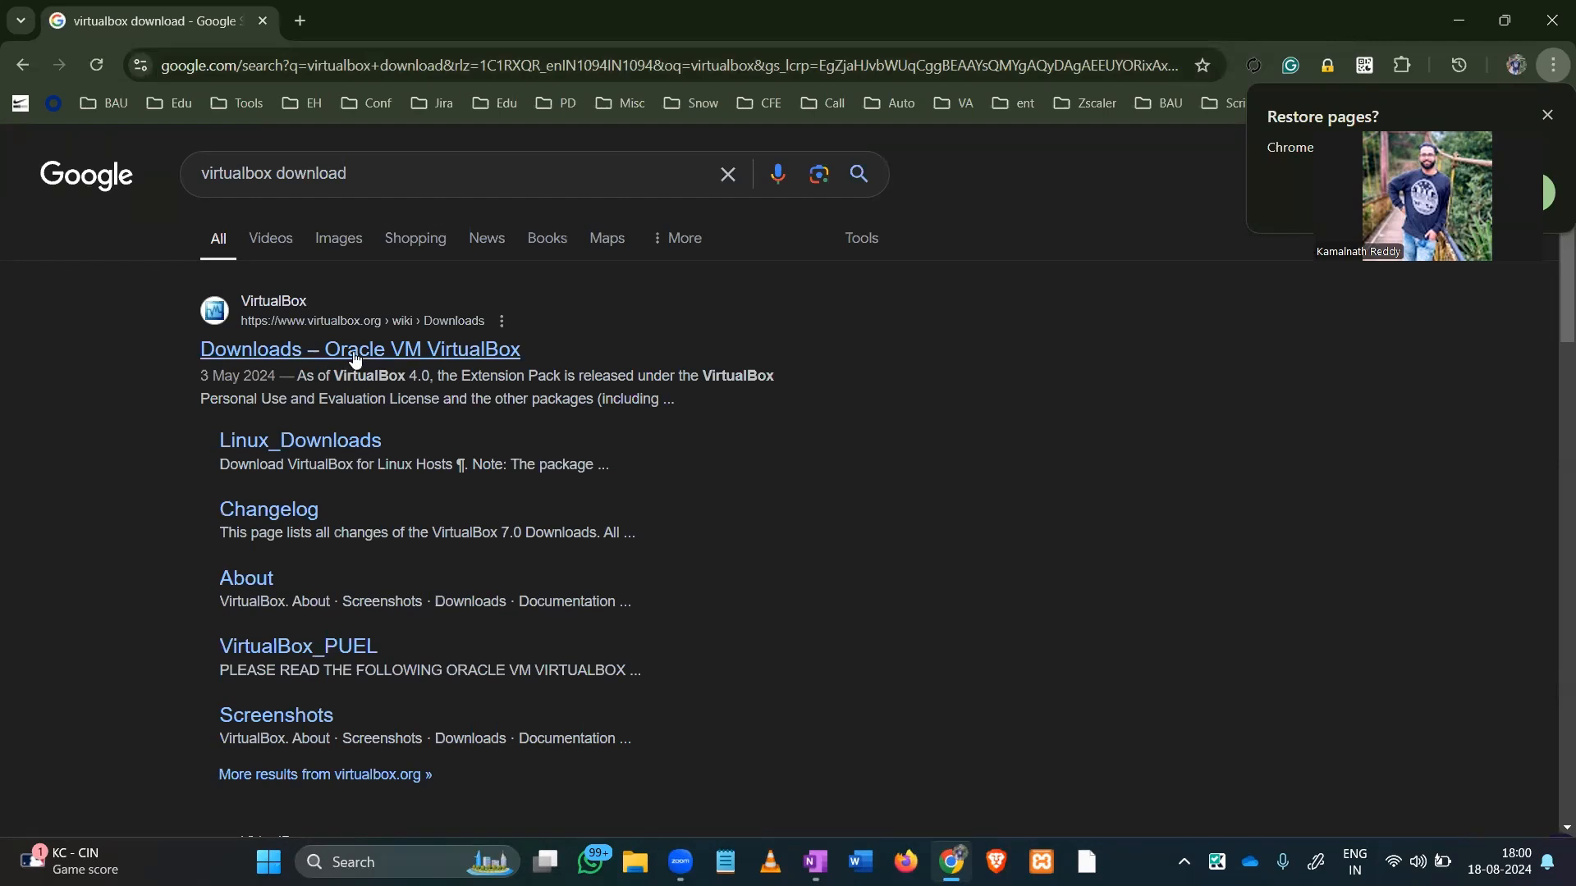
{"action": "left_click", "coordinate": [421, 353]}
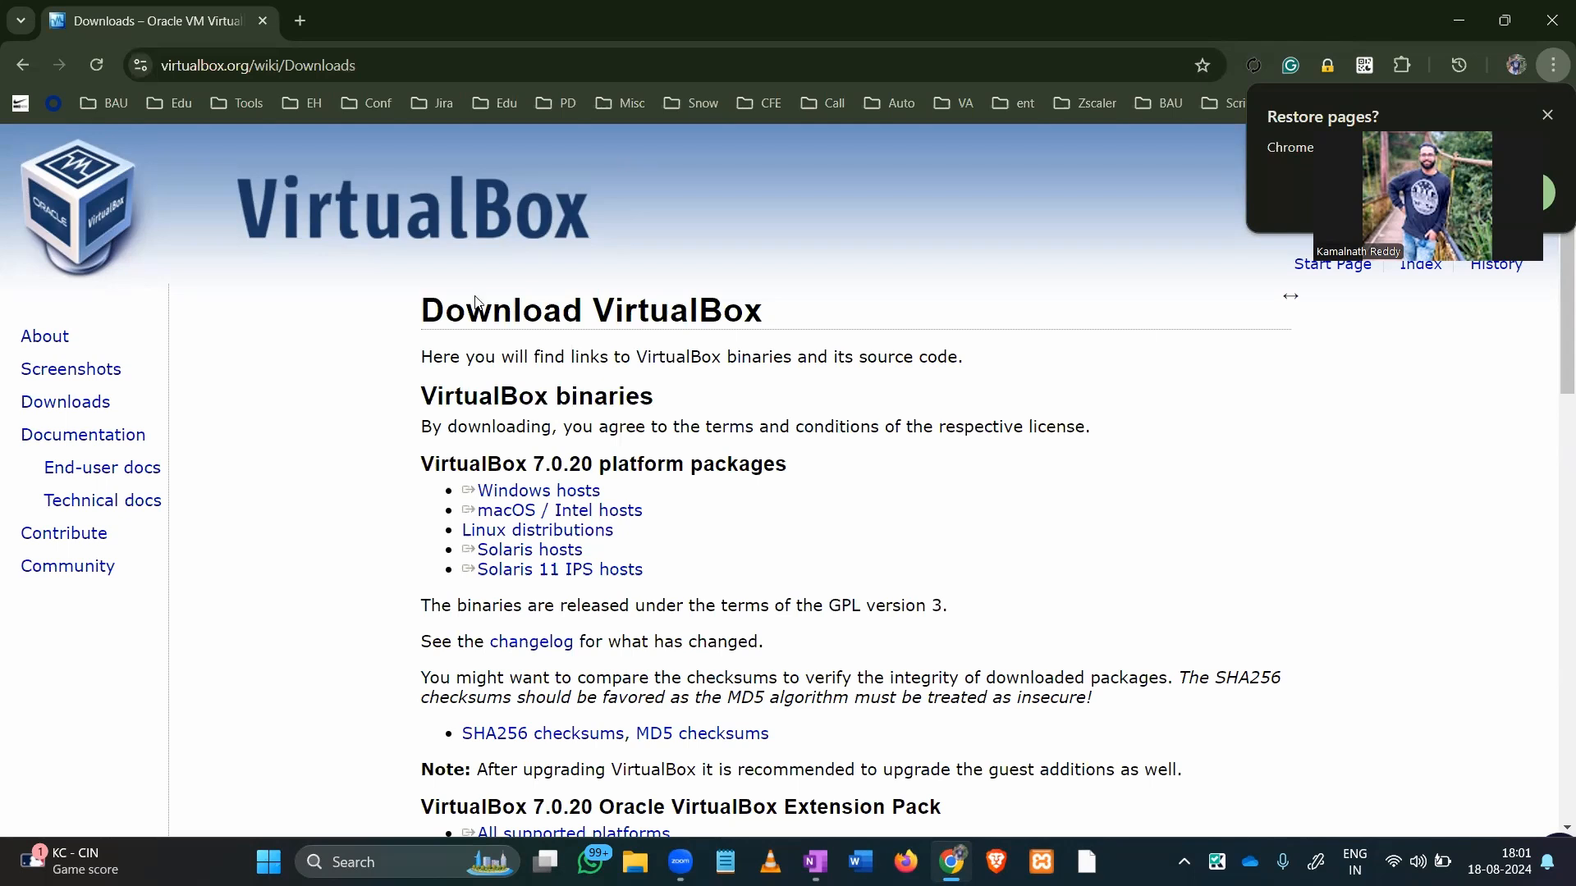
Dismiss the restore-pages prompt and request the VirtualBox 7.0.20 package for Windows hosts.
{"action": "scroll", "coordinate": [348, 536], "scroll_direction": "down", "scroll_amount": 3}
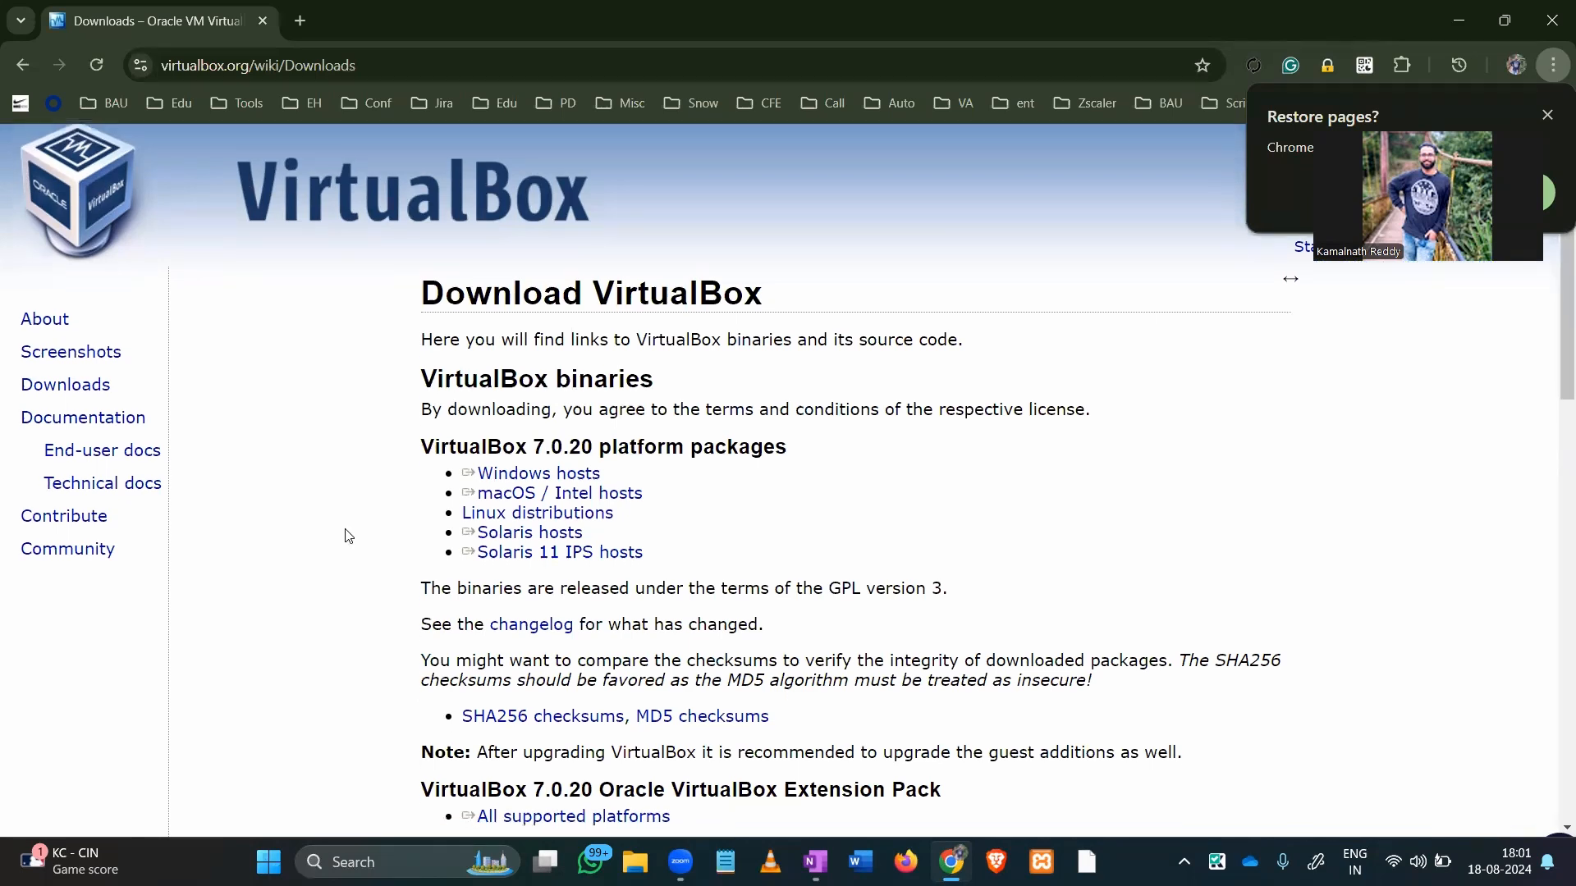
{"action": "scroll", "coordinate": [348, 536], "scroll_direction": "up", "scroll_amount": 3}
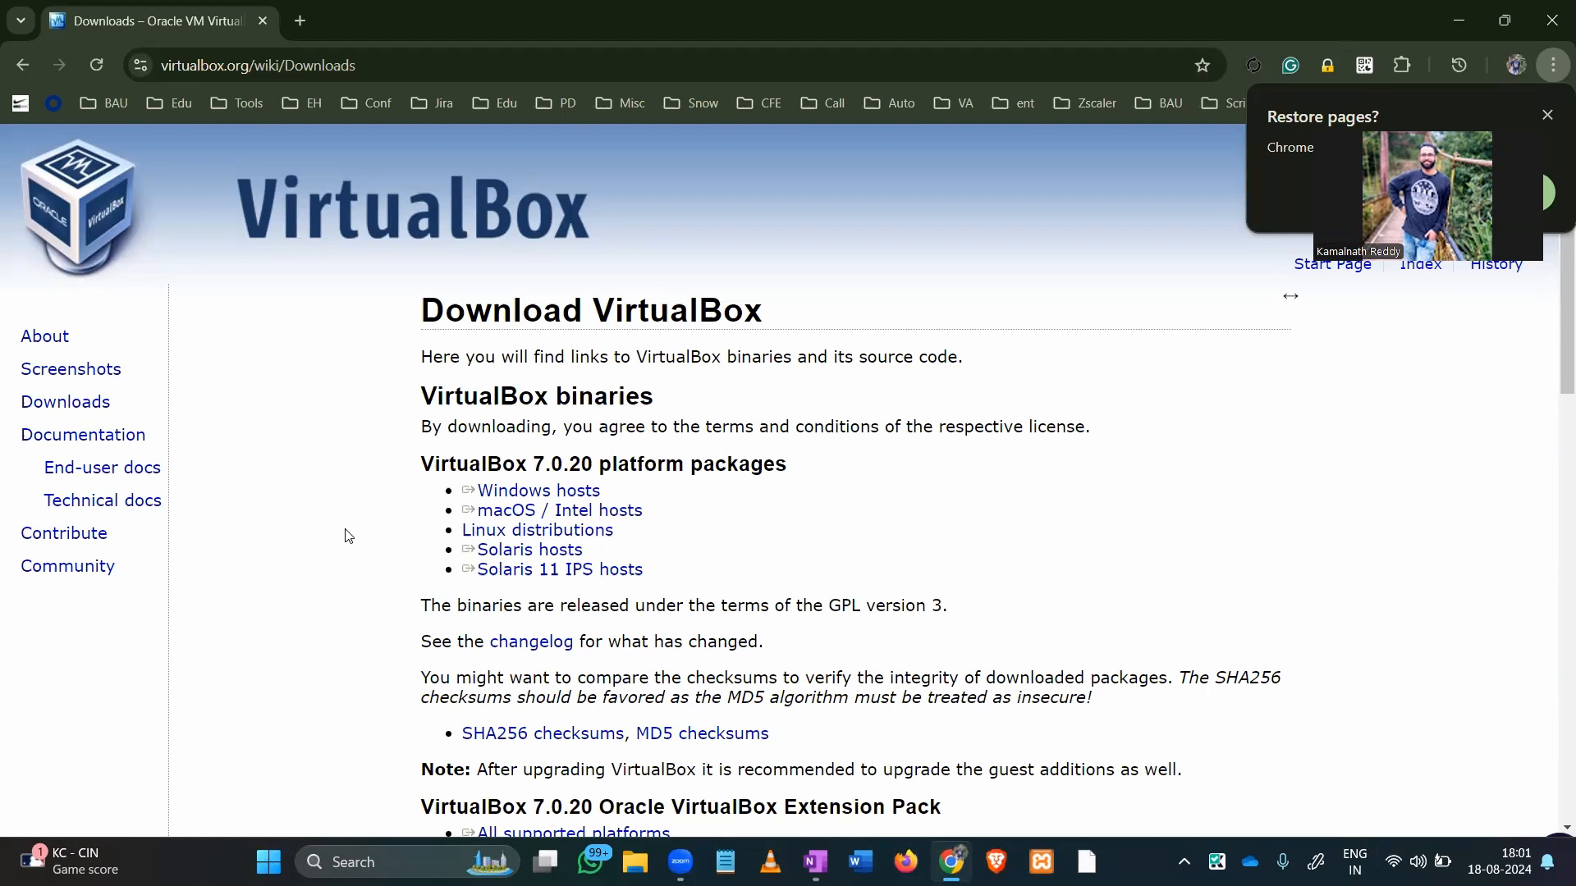
{"action": "left_click", "coordinate": [1547, 115]}
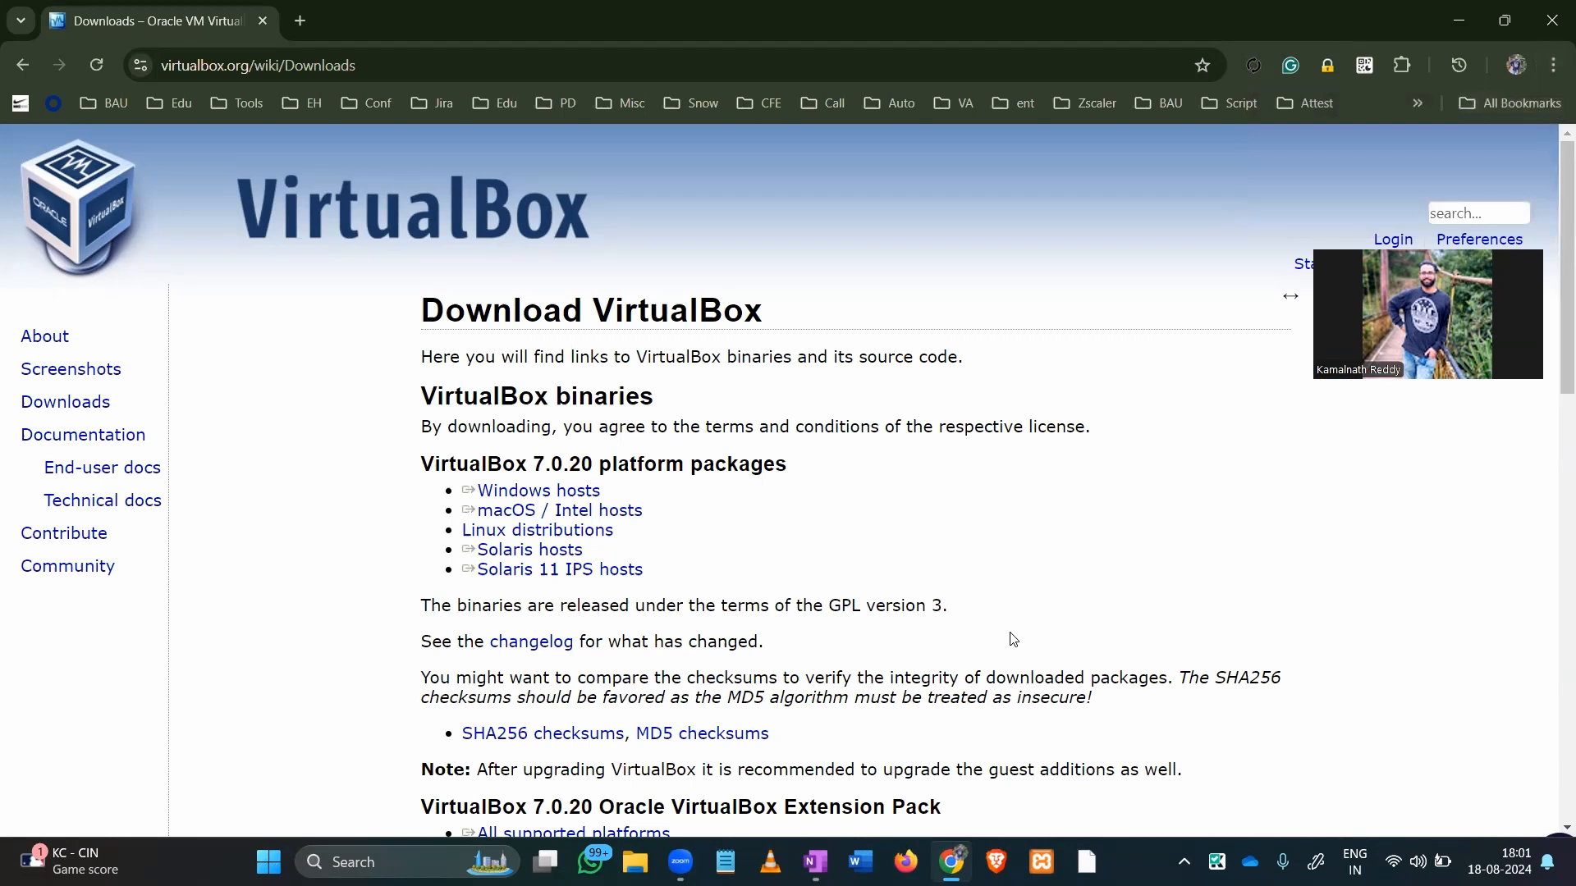
{"action": "scroll", "coordinate": [1014, 640], "scroll_direction": "down", "scroll_amount": 1}
{"action": "left_click_drag", "start_coordinate": [604, 396], "coordinate": [462, 395]}
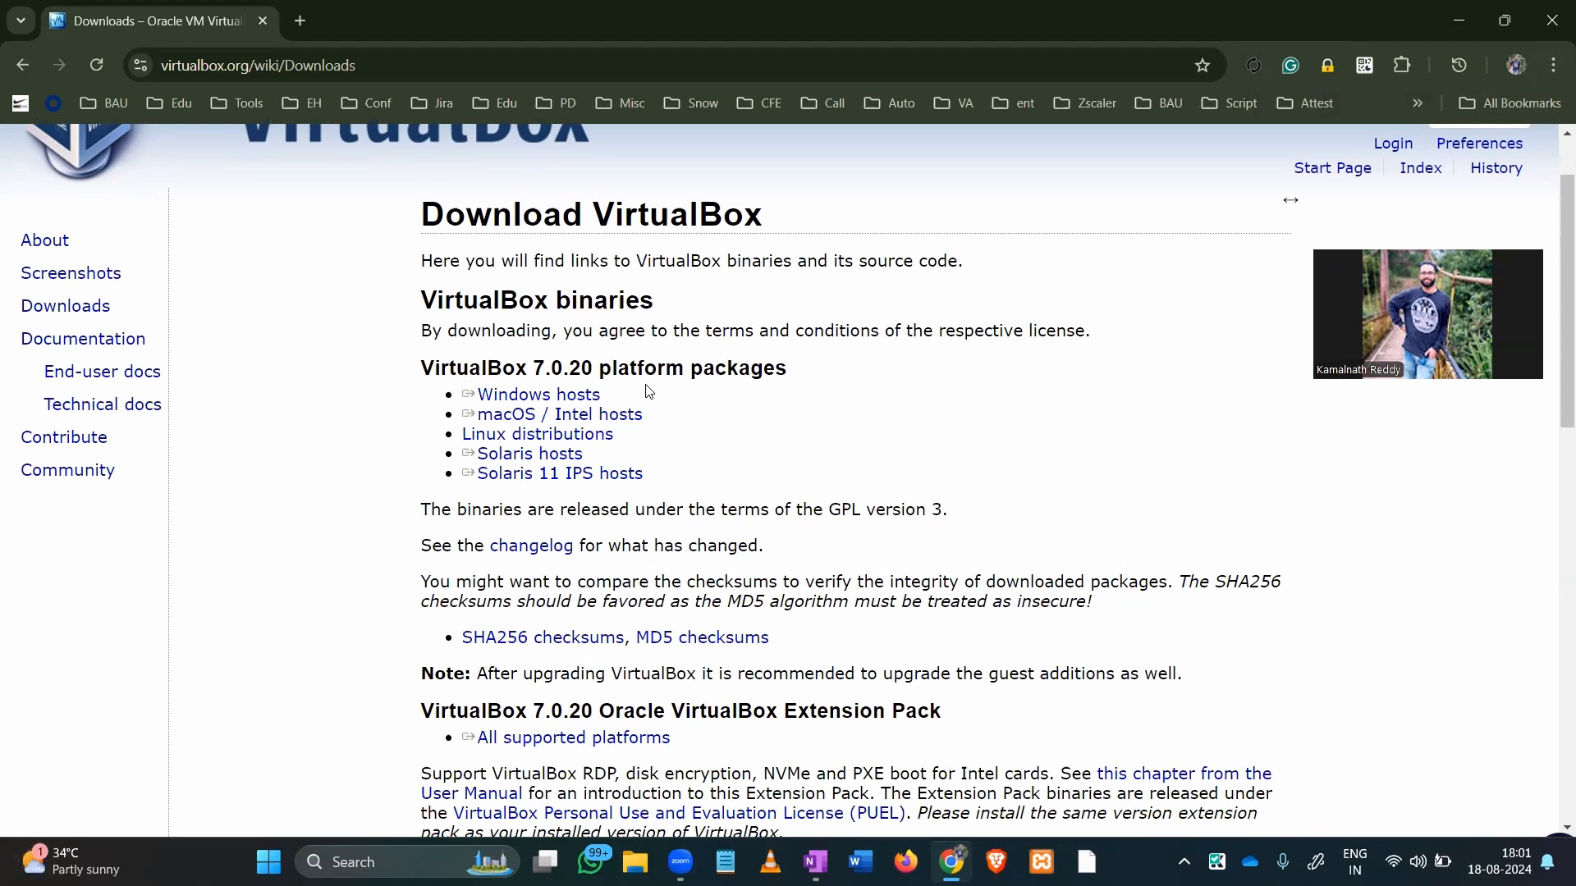
{"action": "left_click", "coordinate": [587, 402]}
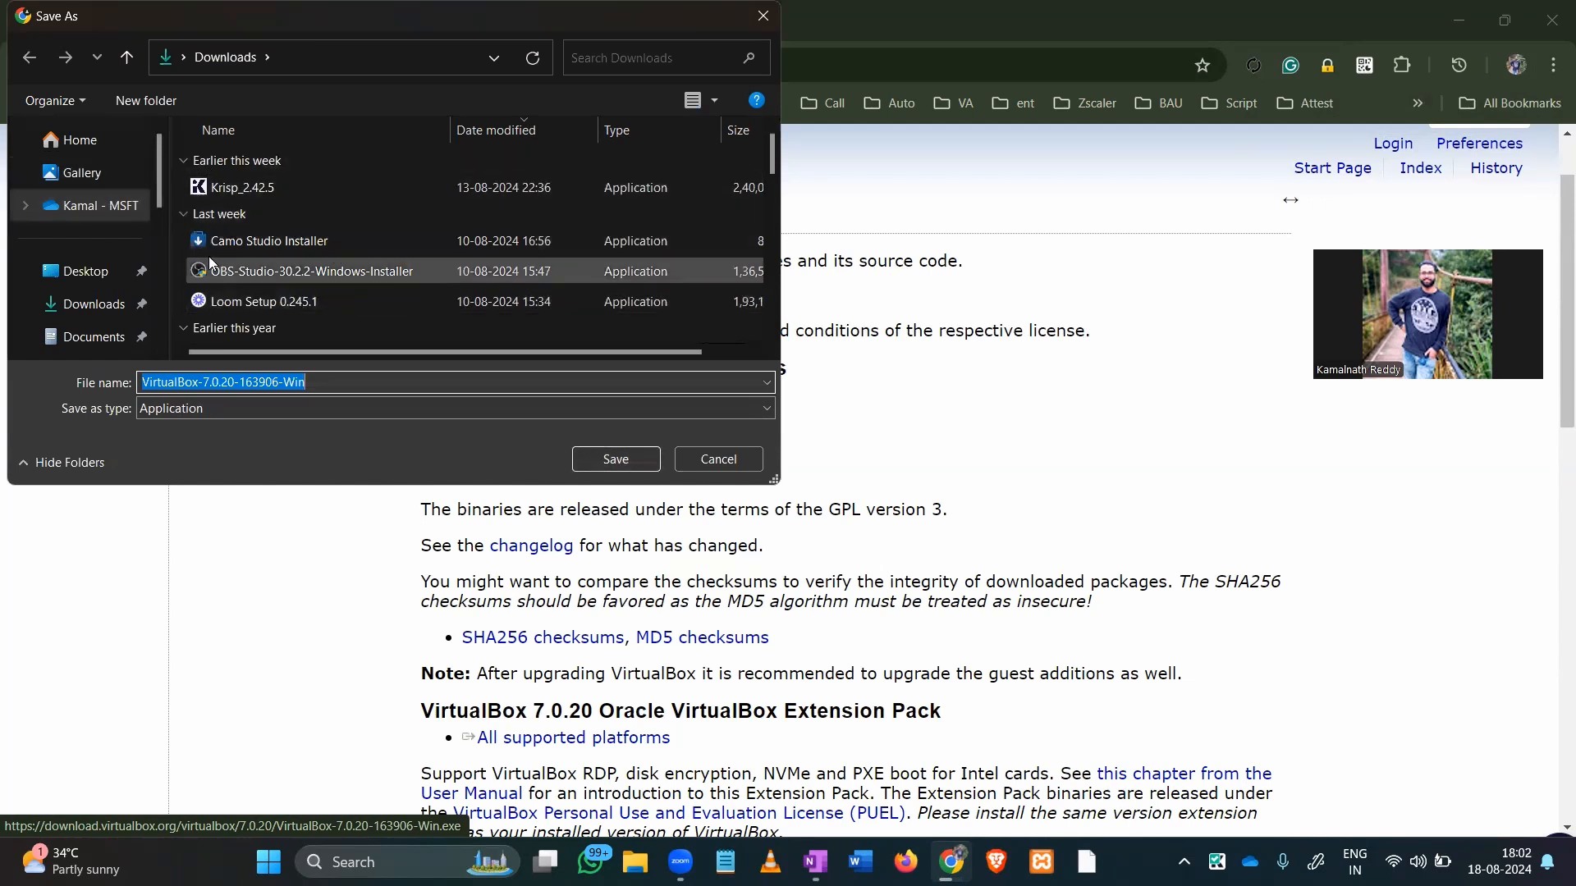
Create a folder named "Ethical hacking" inside Downloads from the save dialog.
{"action": "right_click", "coordinate": [177, 238]}
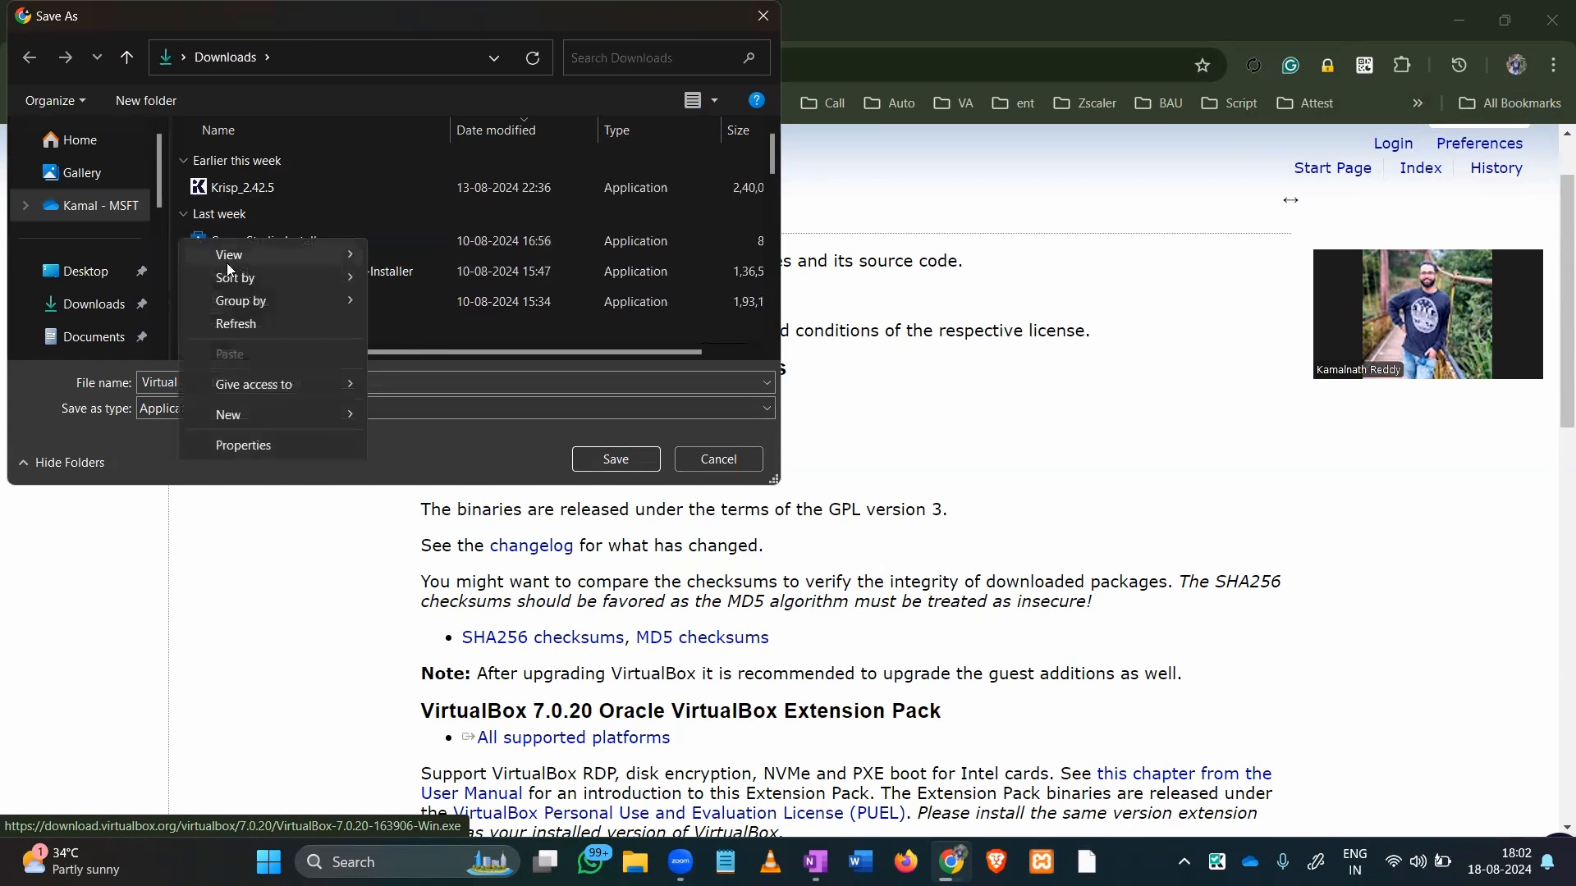
{"action": "mouse_move", "coordinate": [271, 254]}
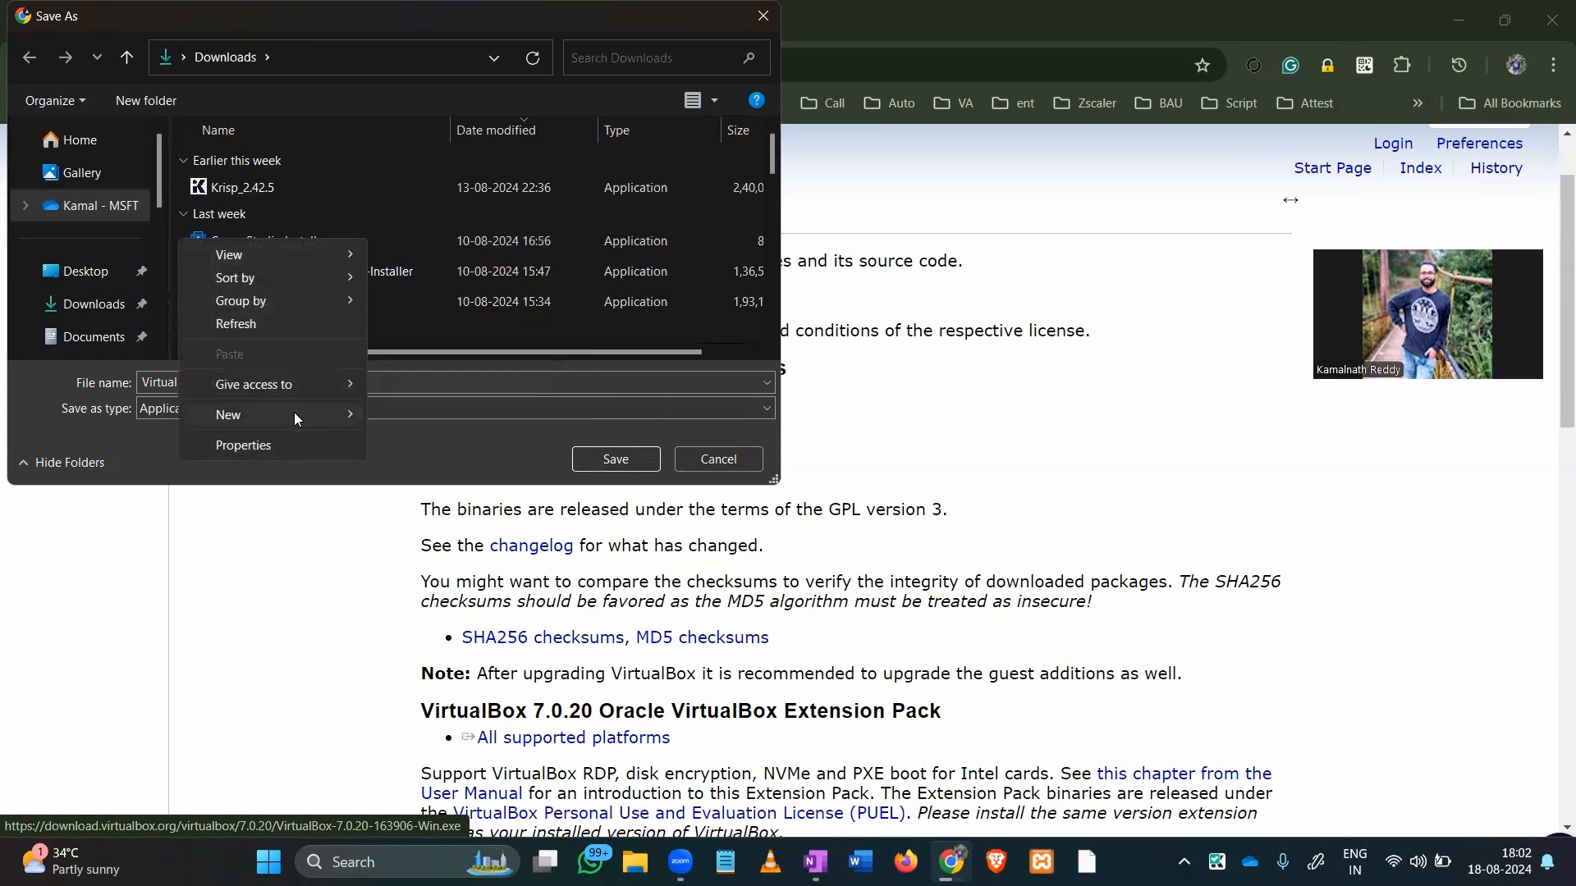
{"action": "mouse_move", "coordinate": [301, 413]}
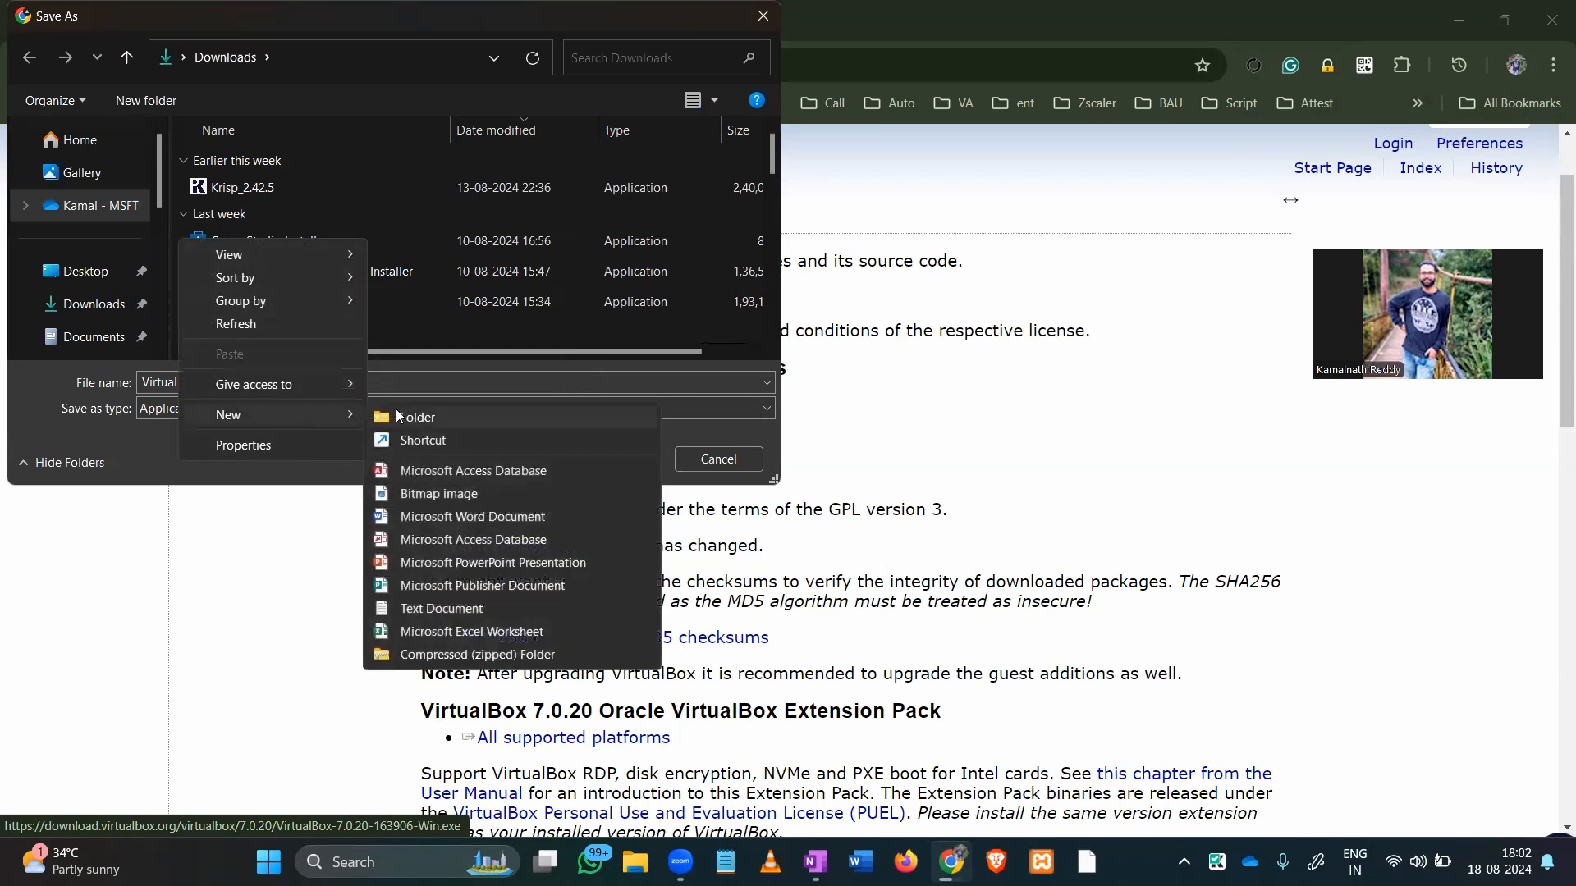
{"action": "left_click", "coordinate": [399, 416]}
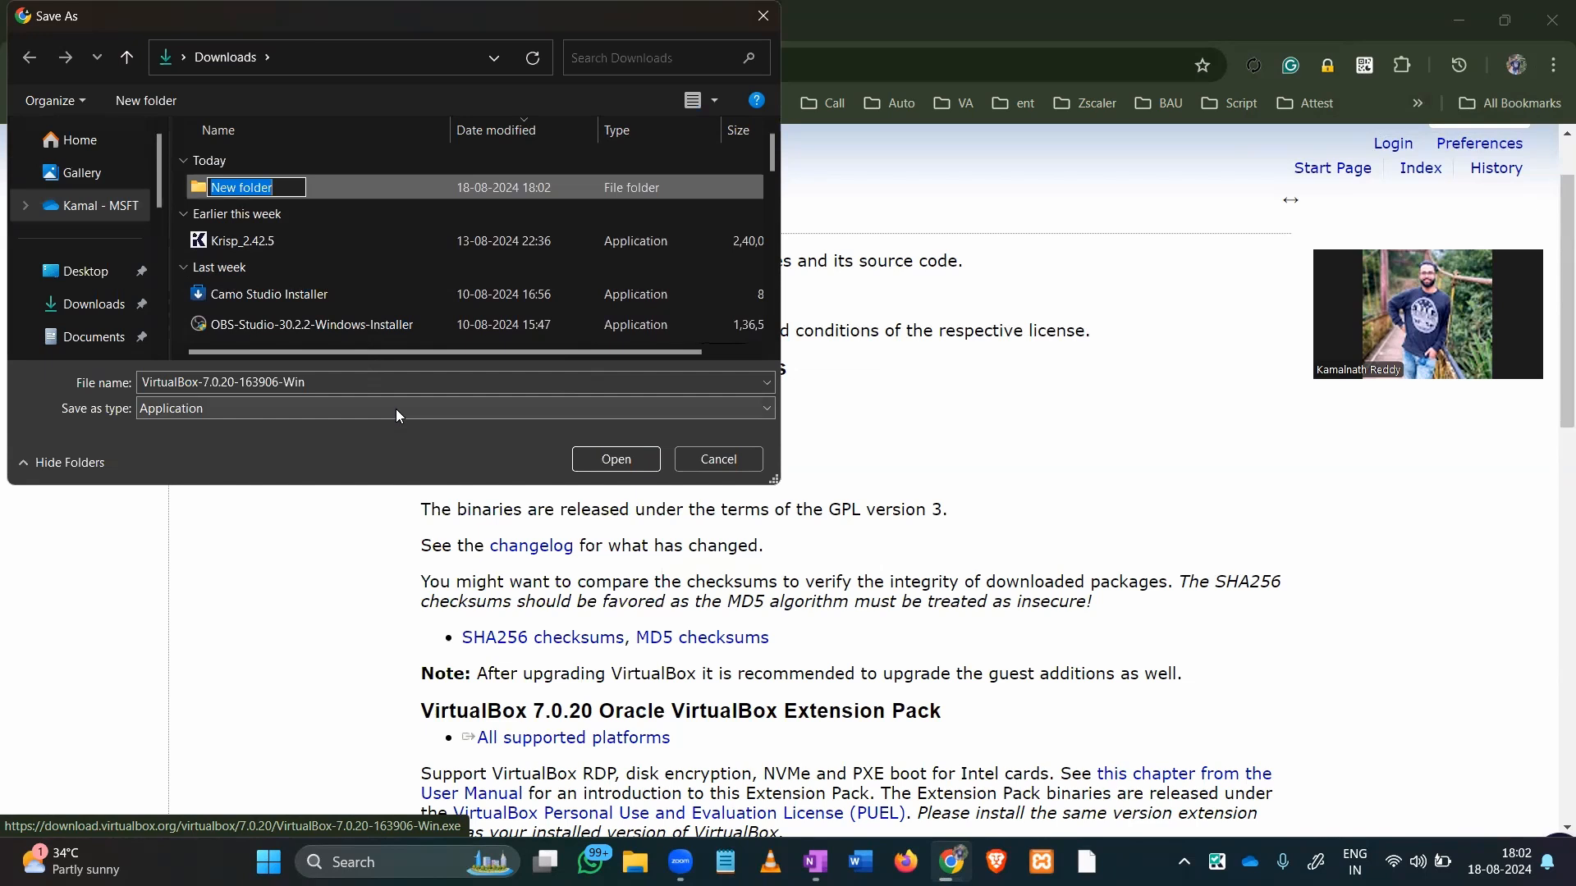
{"action": "type", "text": "Ethic"}
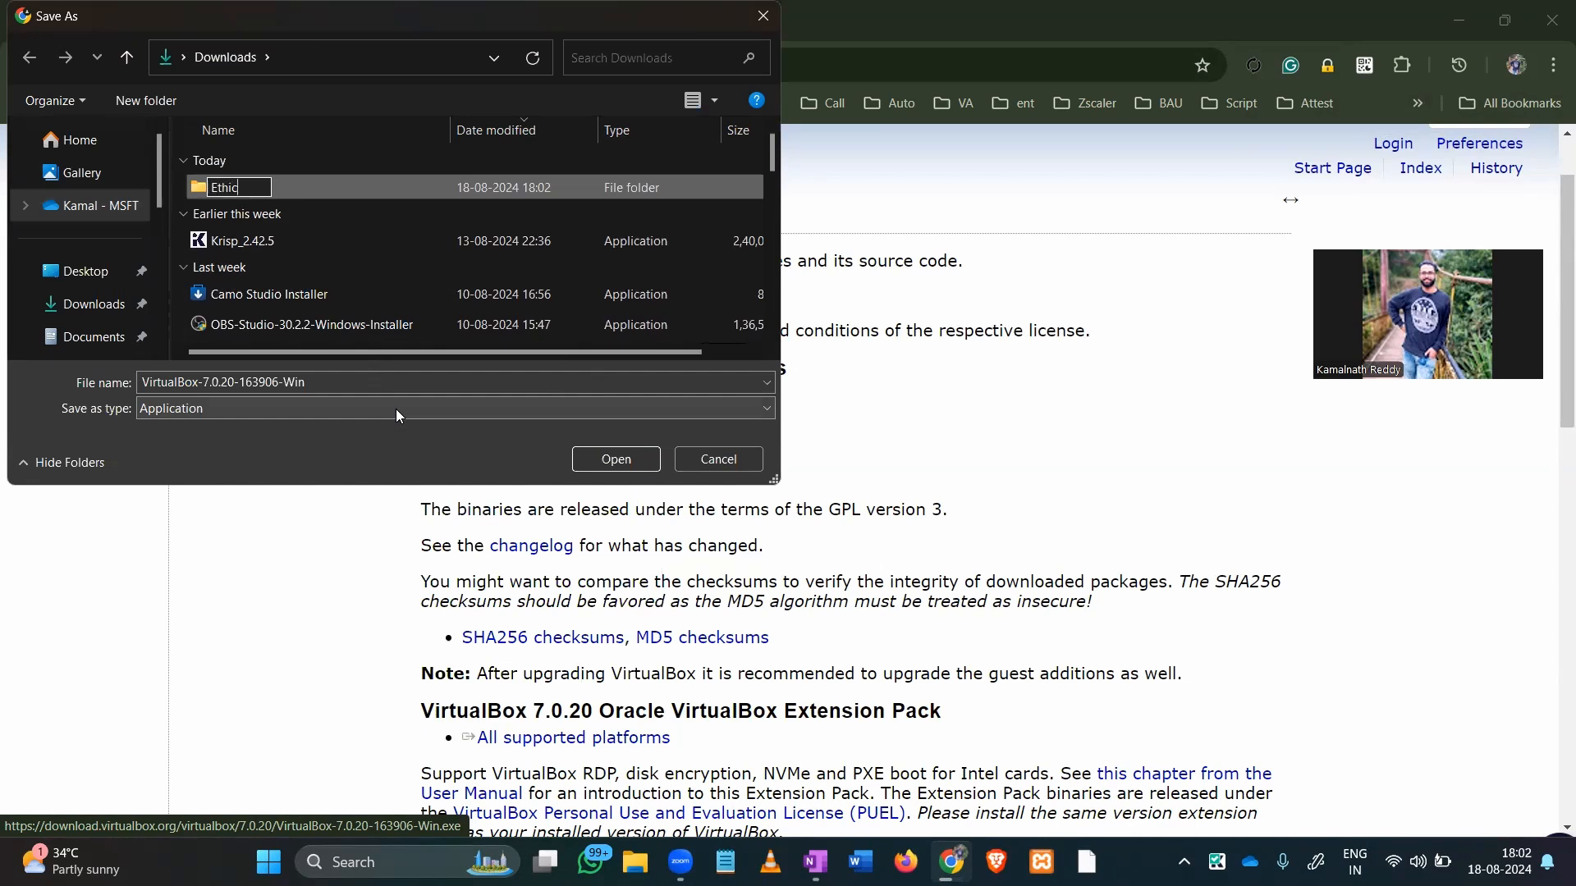
{"action": "type", "text": "al hacking"}
{"action": "key", "text": "Return"}
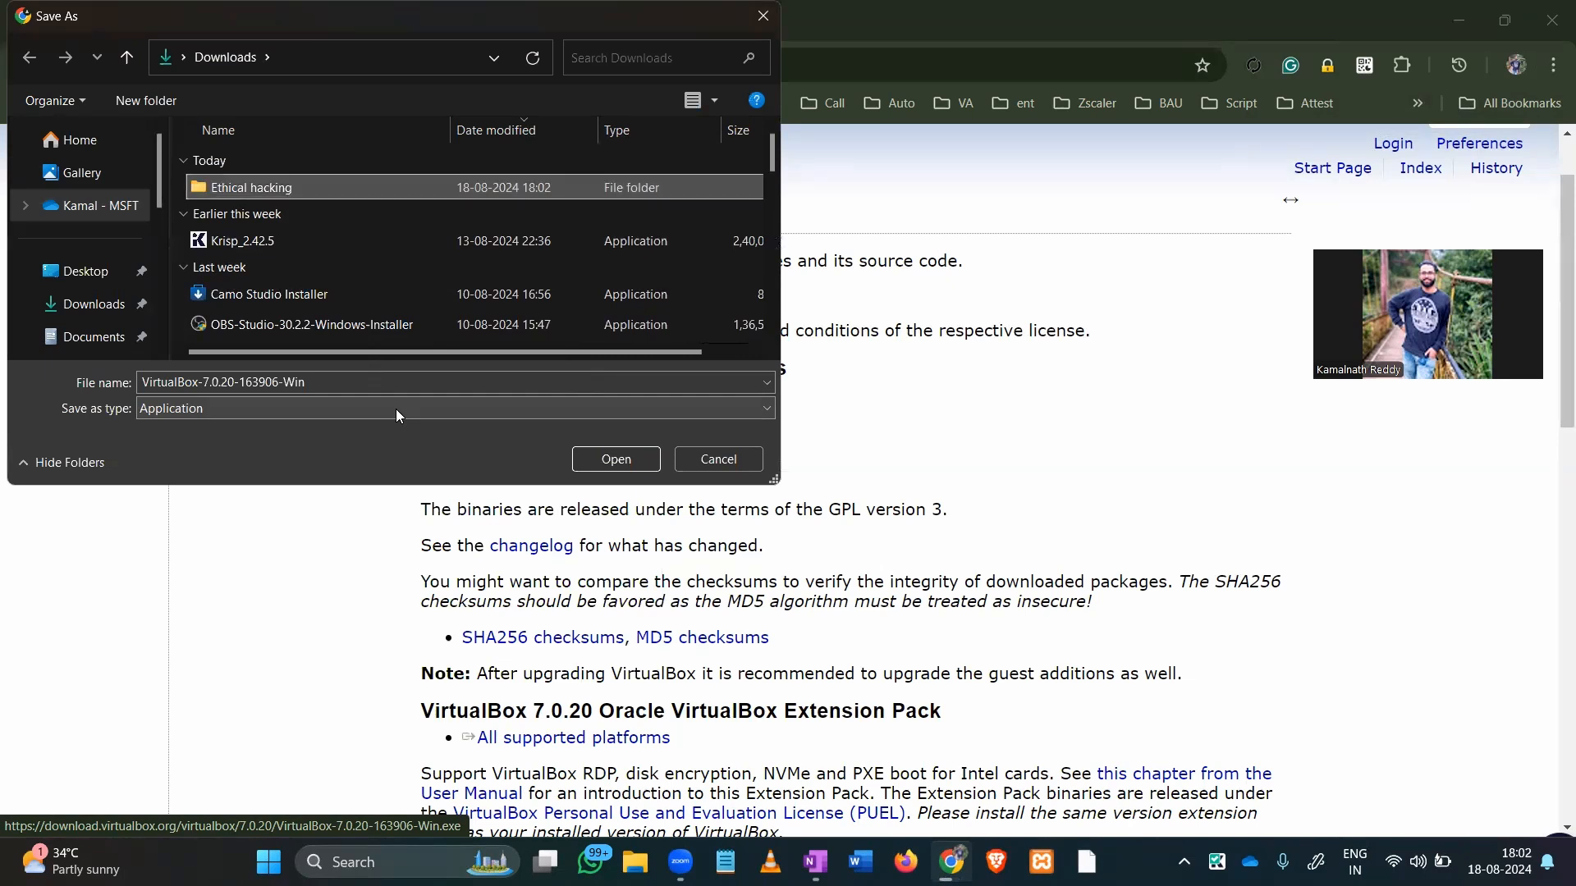
Save the VirtualBox-7.0.20-163906-Win installer in the Ethical hacking folder and resume its interrupted download.
{"action": "key", "text": "Return"}
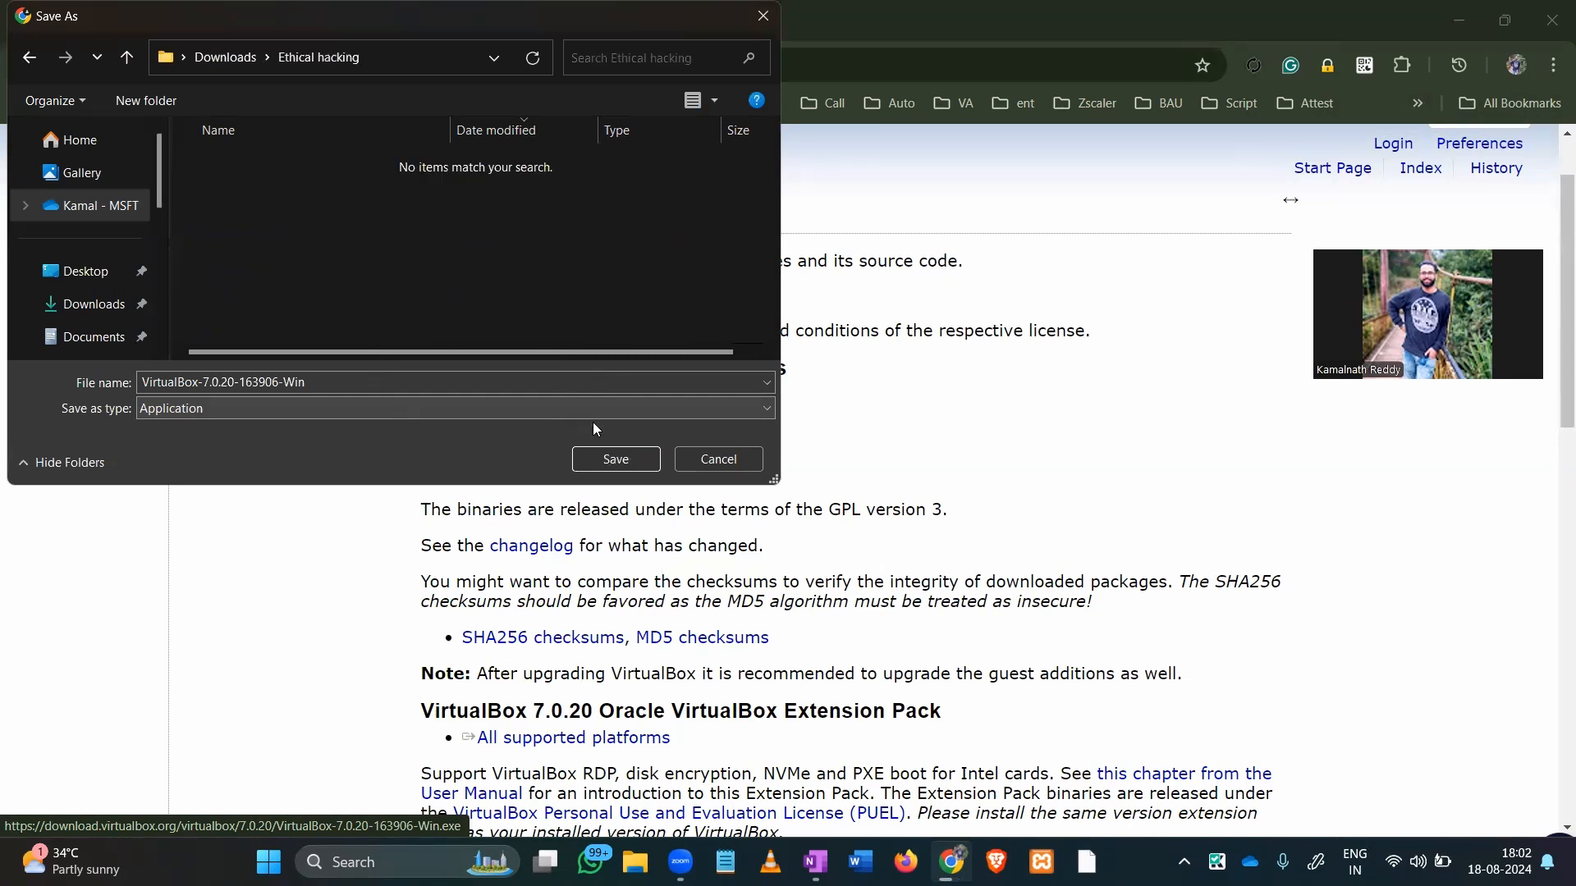
{"action": "left_click", "coordinate": [602, 453]}
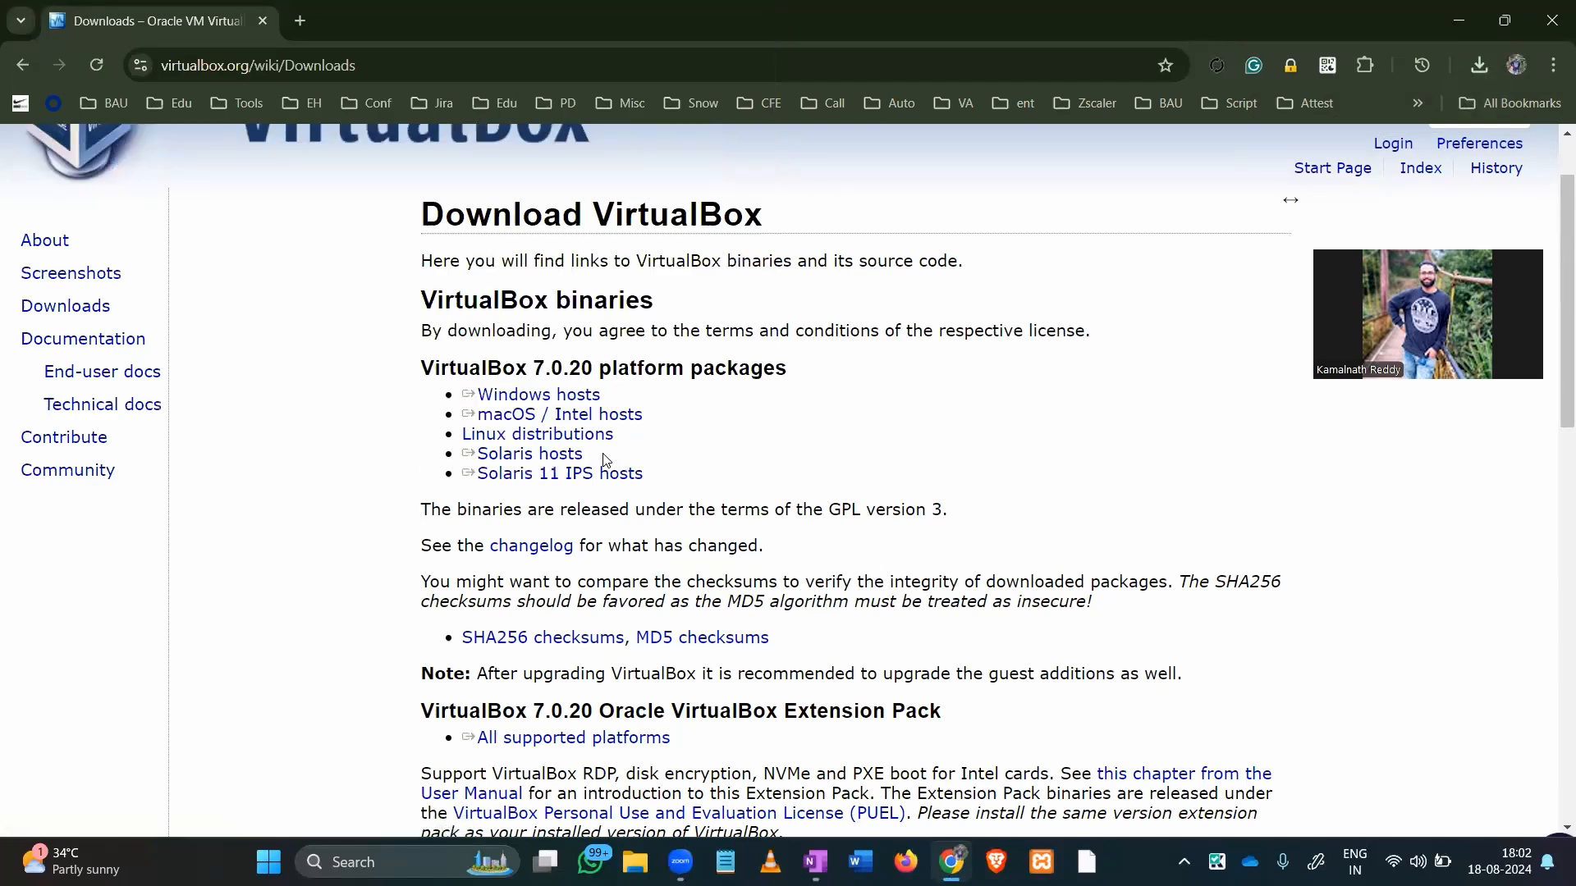
{"action": "left_click", "coordinate": [1479, 67]}
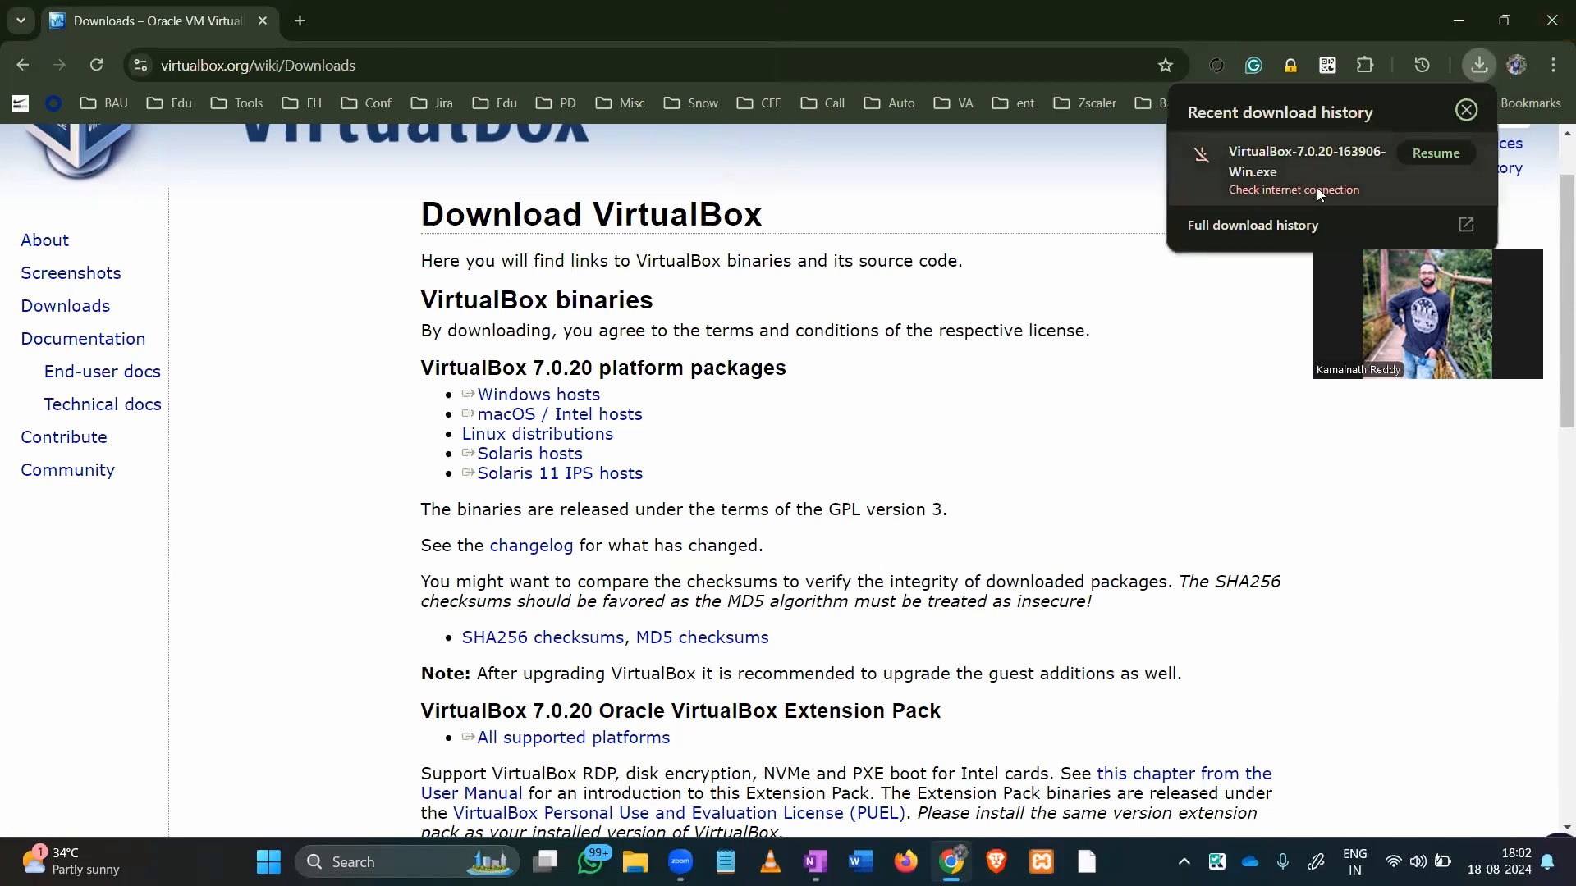
{"action": "left_click", "coordinate": [1418, 153]}
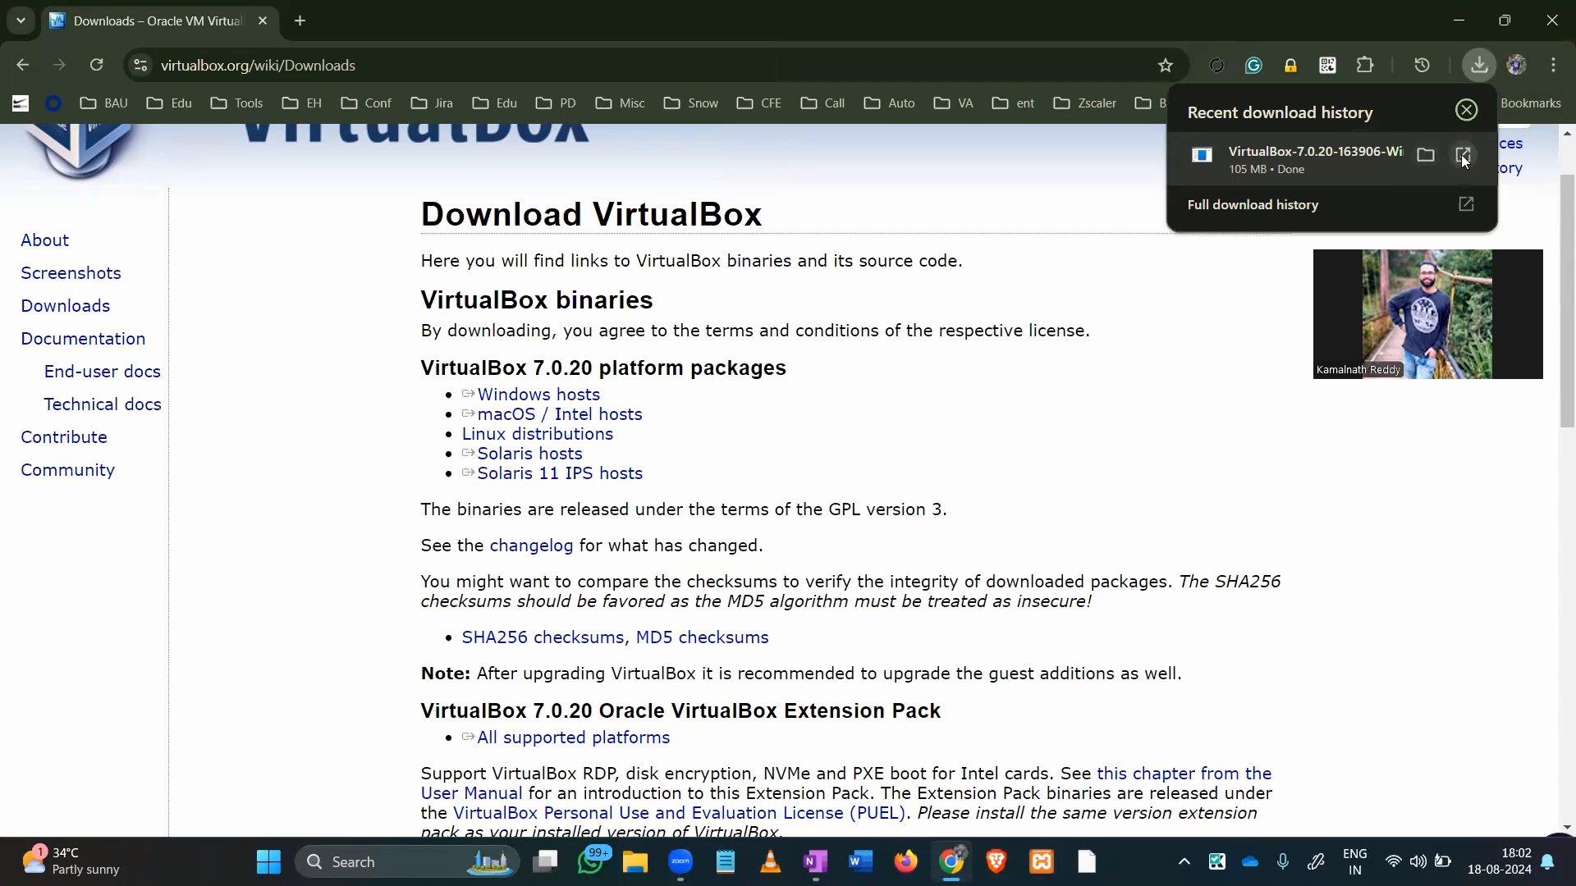
Run the downloaded installer and install VirtualBox with the default features, location and shortcuts, accepting the network and Python dependency warnings.
{"action": "left_click", "coordinate": [1463, 156]}
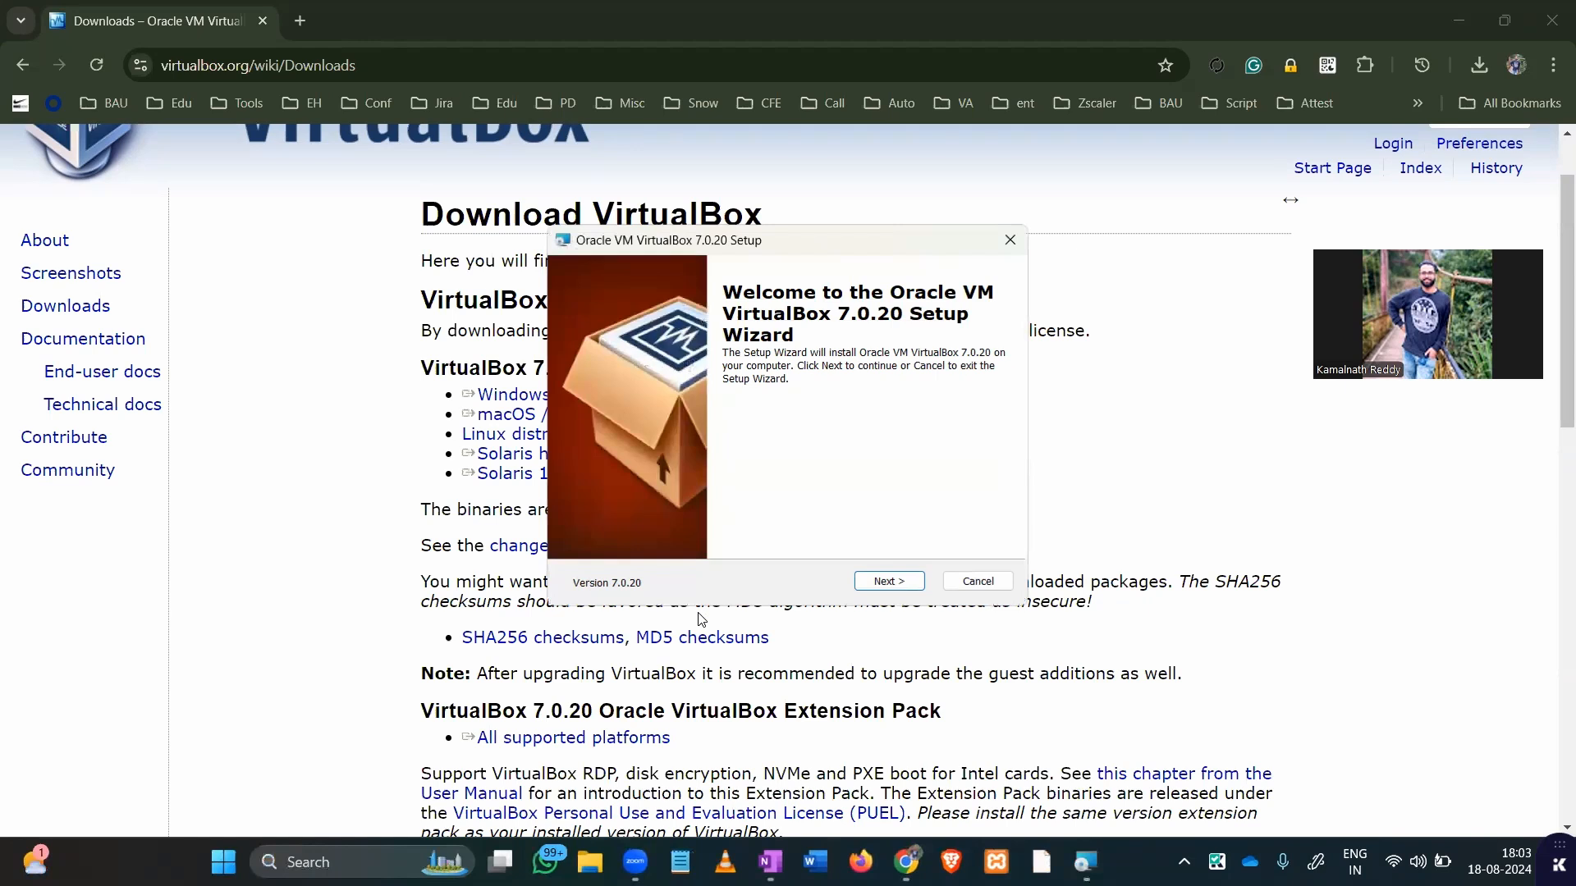
{"action": "left_click", "coordinate": [890, 582]}
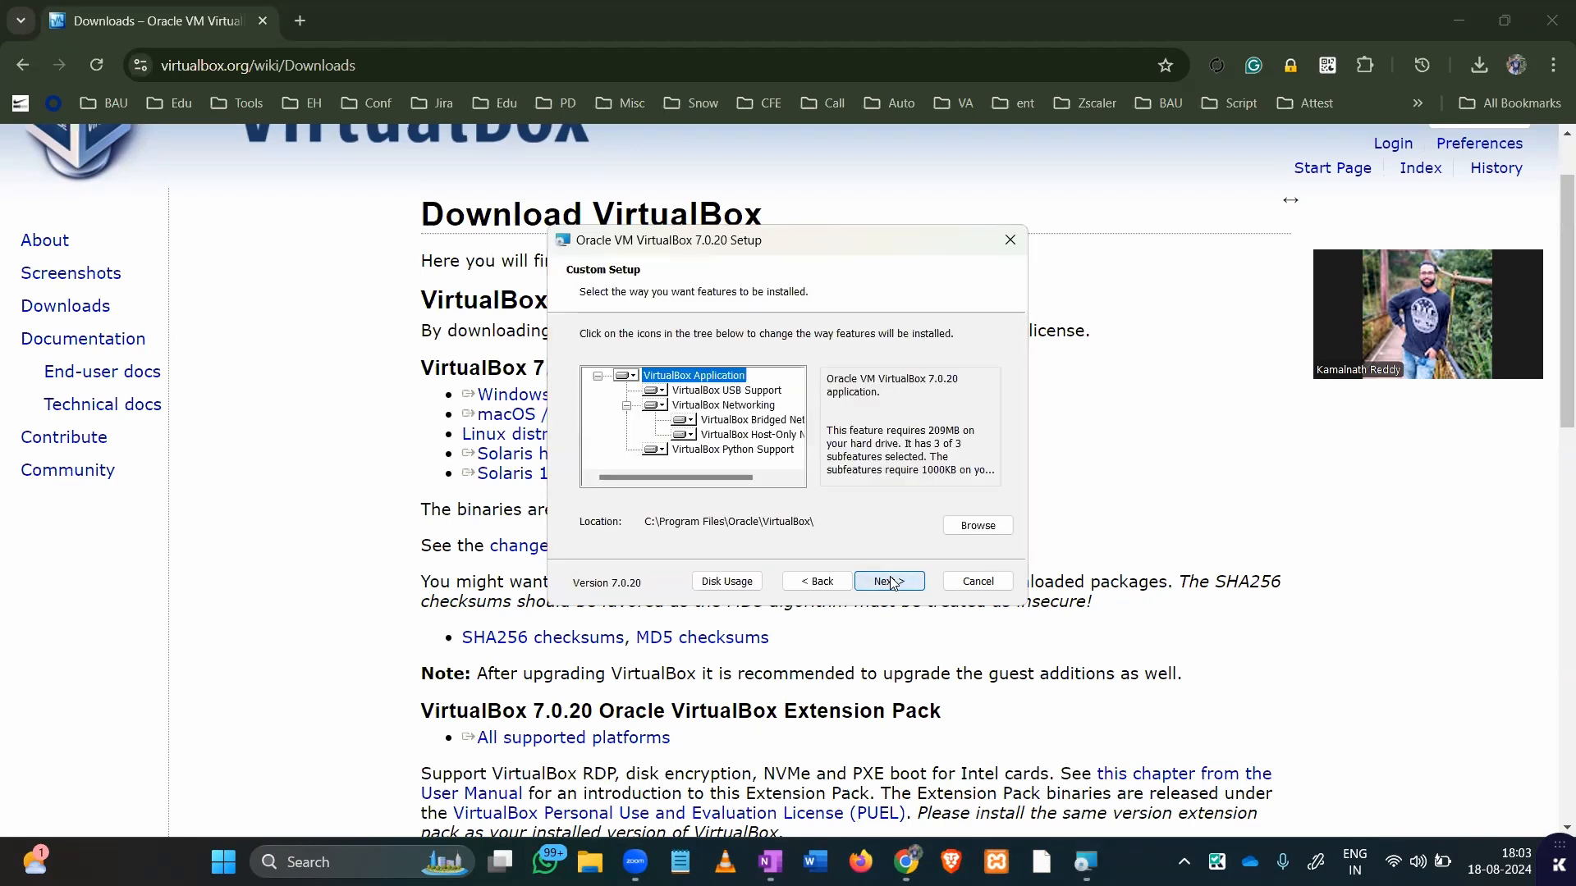
{"action": "left_click", "coordinate": [890, 582]}
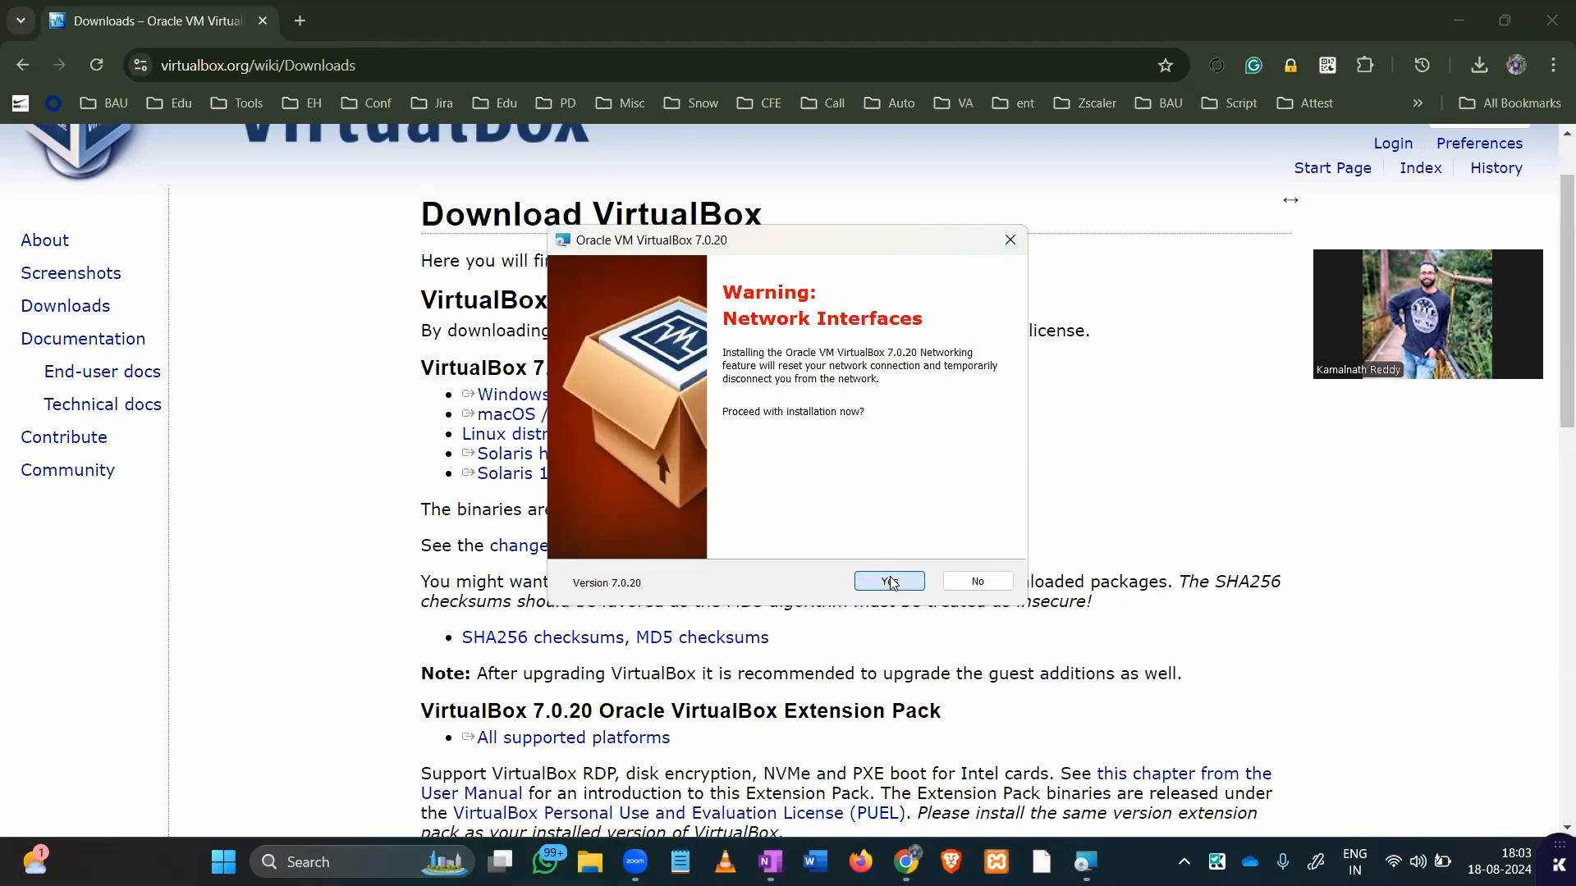
{"action": "left_click", "coordinate": [889, 581]}
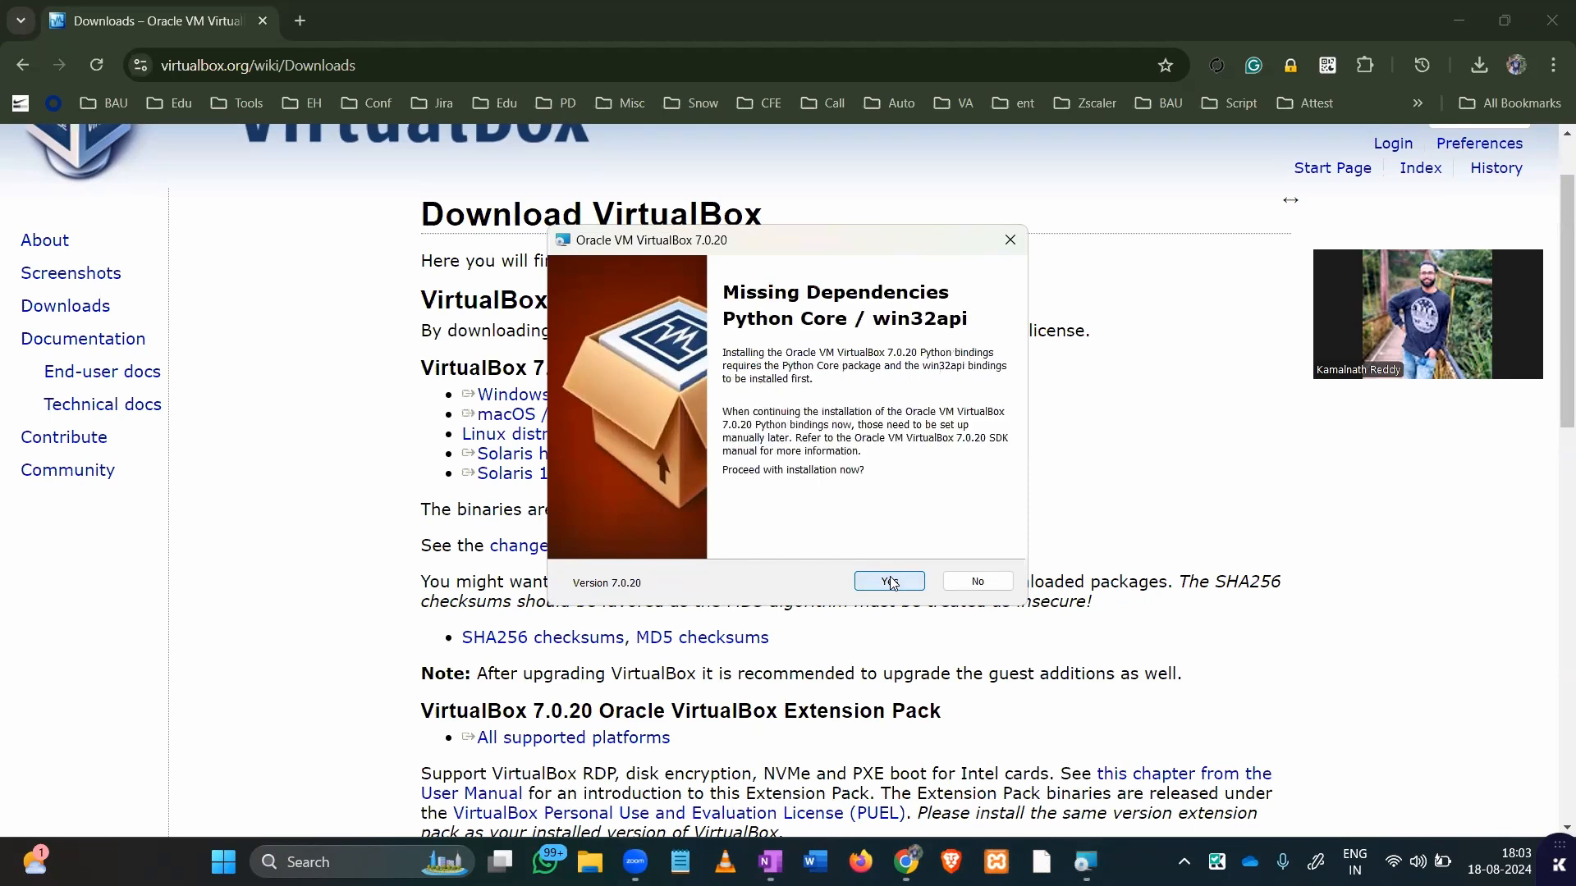
{"action": "left_click", "coordinate": [889, 581]}
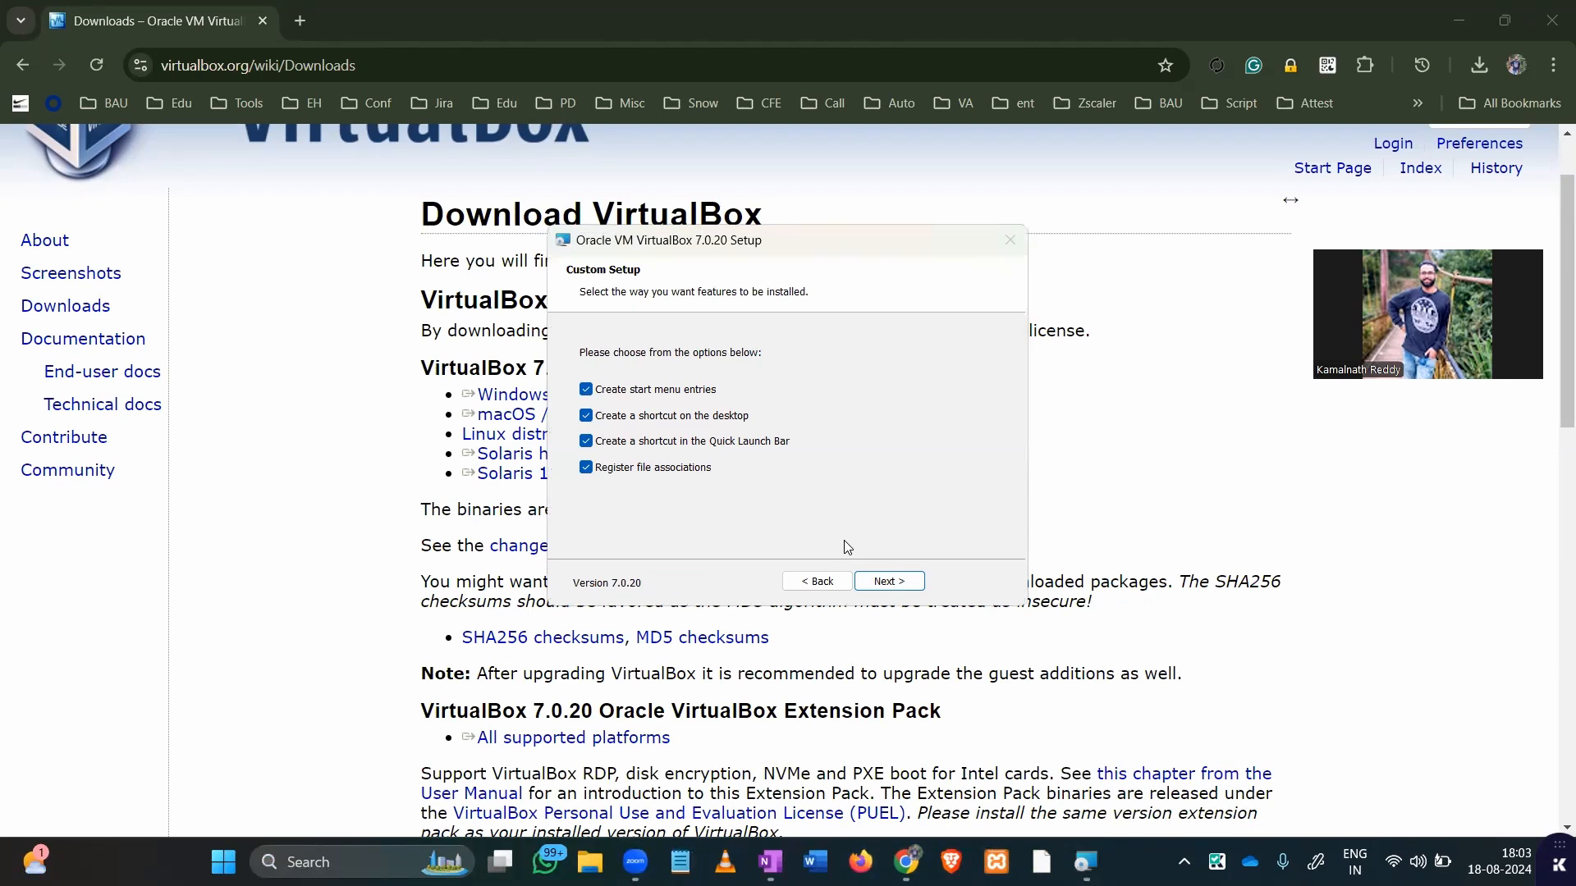
{"action": "left_click", "coordinate": [889, 581]}
{"action": "left_click", "coordinate": [889, 581]}
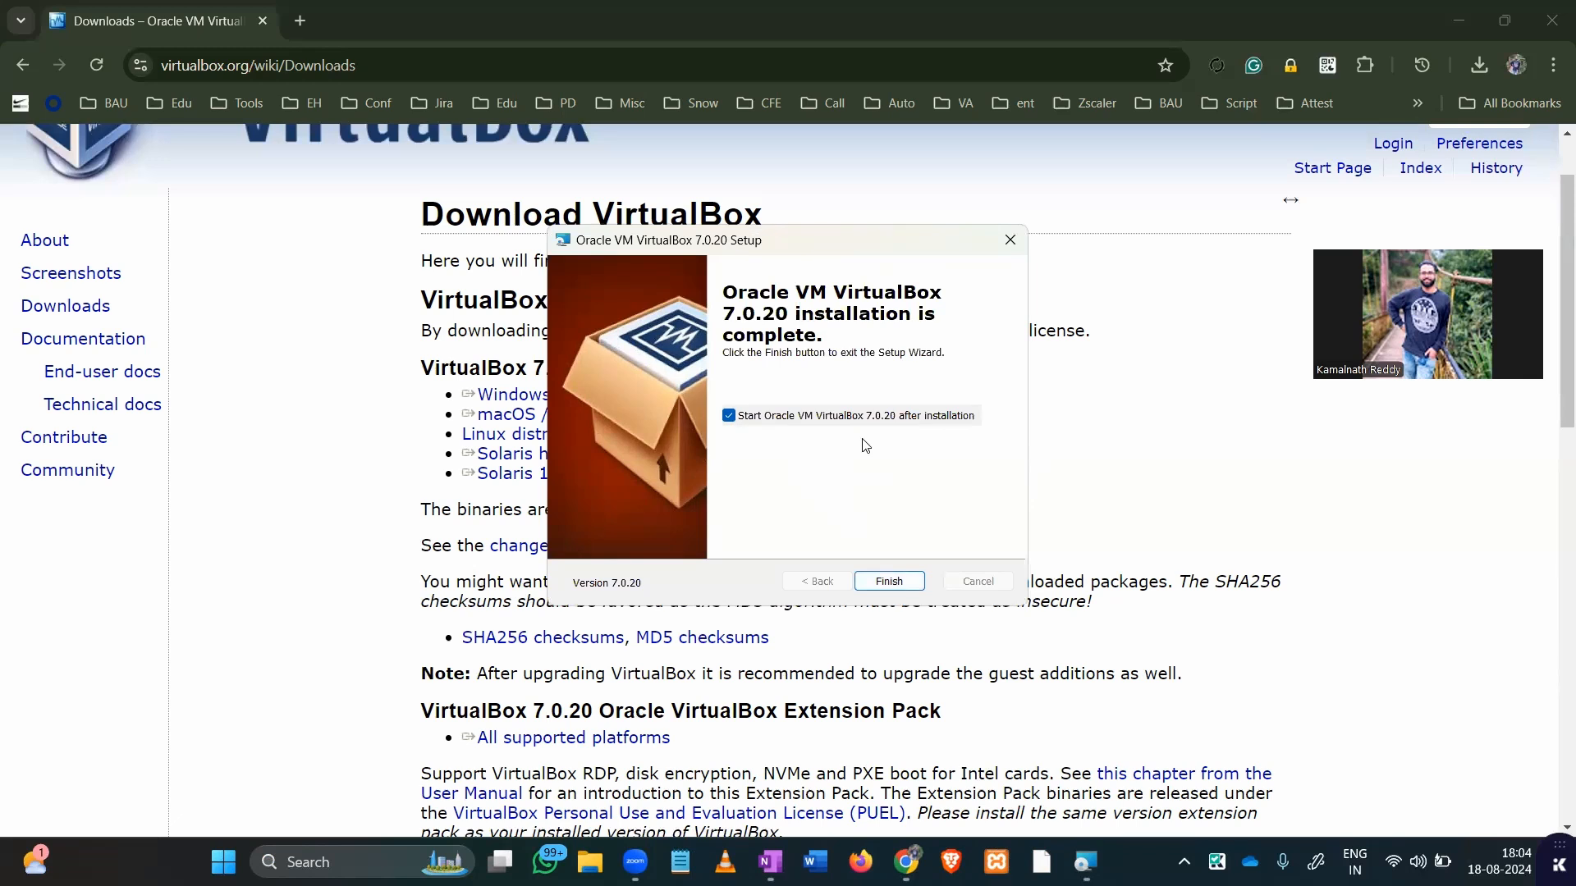
Close the completed setup wizard, letting Oracle VM VirtualBox 7.0.20 start after installation.
{"action": "left_click", "coordinate": [898, 584]}
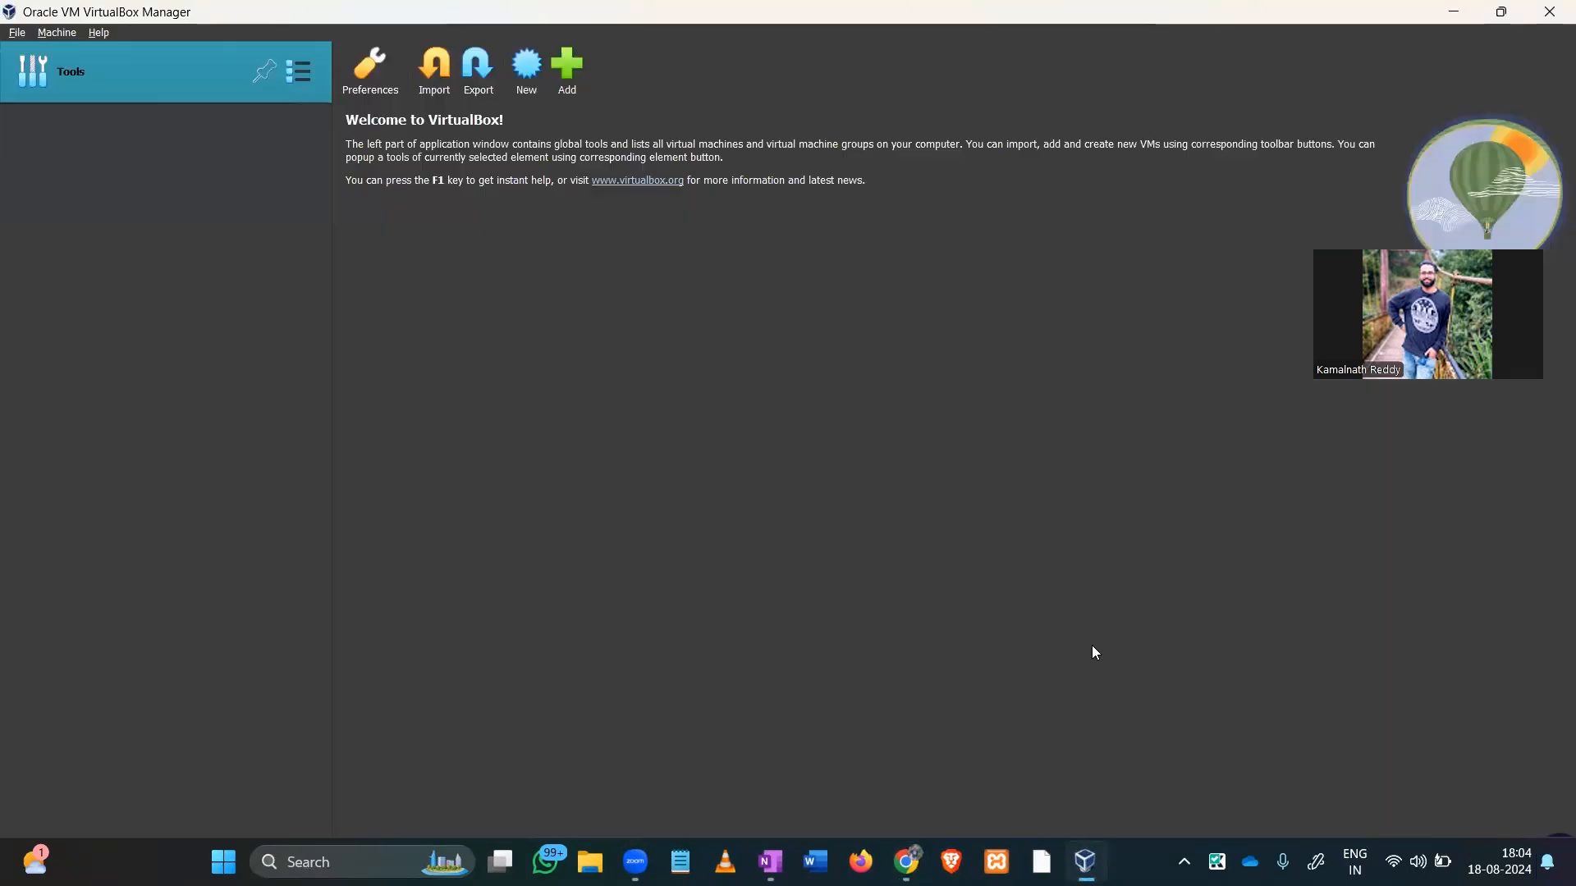
Switch to the OneNote diagram and draw a wide box below the existing sketch, with a line dividing off its left part.
{"action": "left_click", "coordinate": [775, 860]}
{"action": "scroll", "coordinate": [1064, 493], "scroll_direction": "down", "scroll_amount": 2}
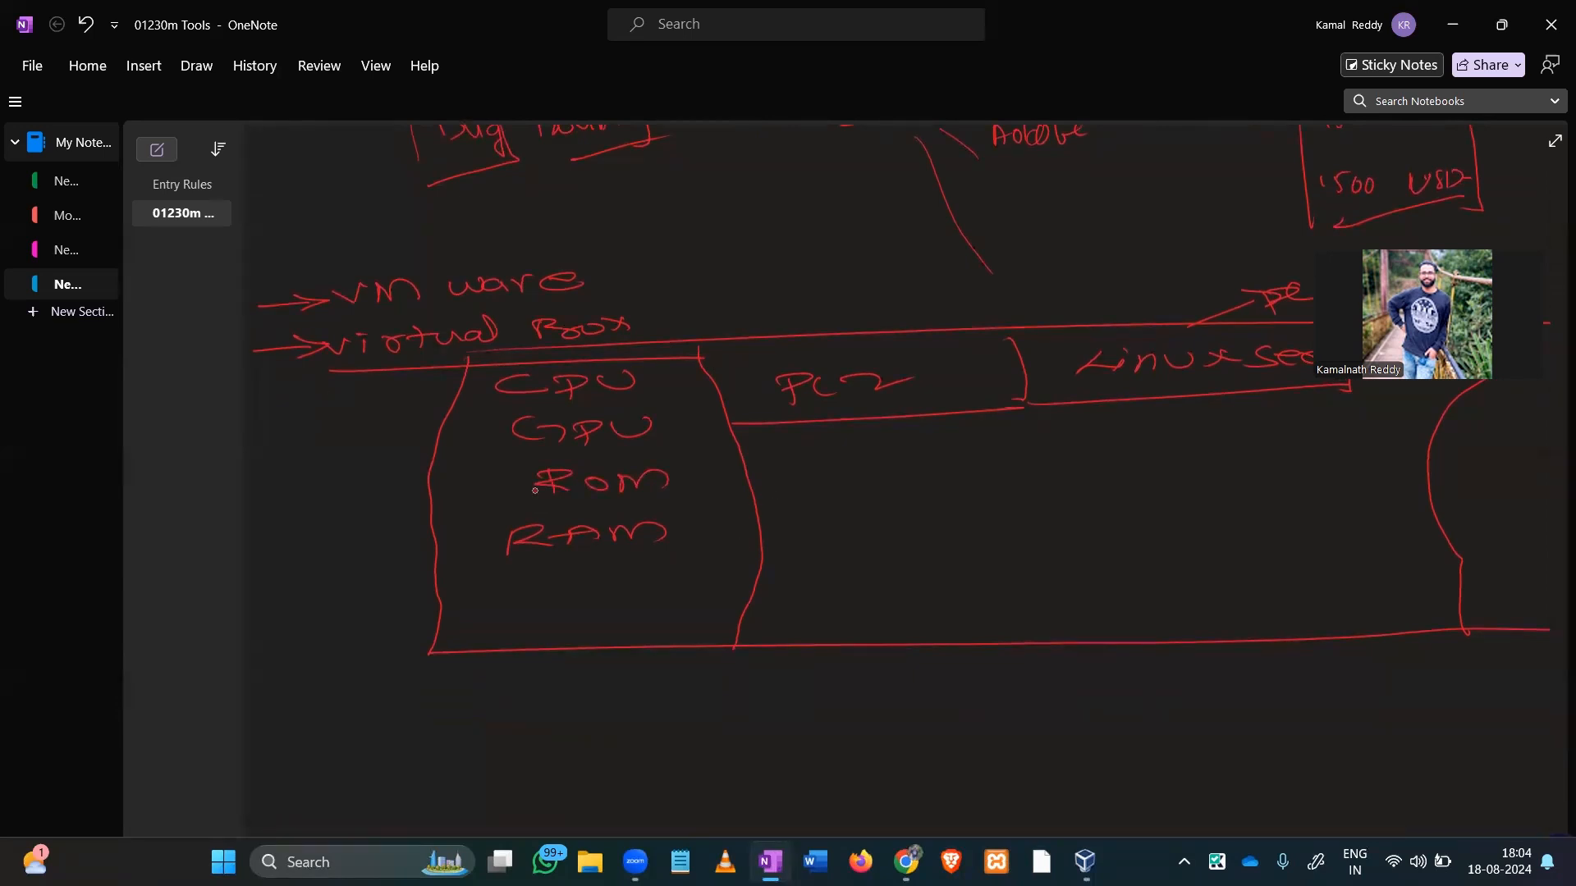
{"action": "scroll", "coordinate": [535, 490], "scroll_direction": "down", "scroll_amount": 10}
{"action": "scroll", "coordinate": [535, 490], "scroll_direction": "down", "scroll_amount": 1}
{"action": "left_click_drag", "start_coordinate": [440, 406], "coordinate": [1331, 409]}
{"action": "left_click_drag", "start_coordinate": [457, 411], "coordinate": [419, 641]}
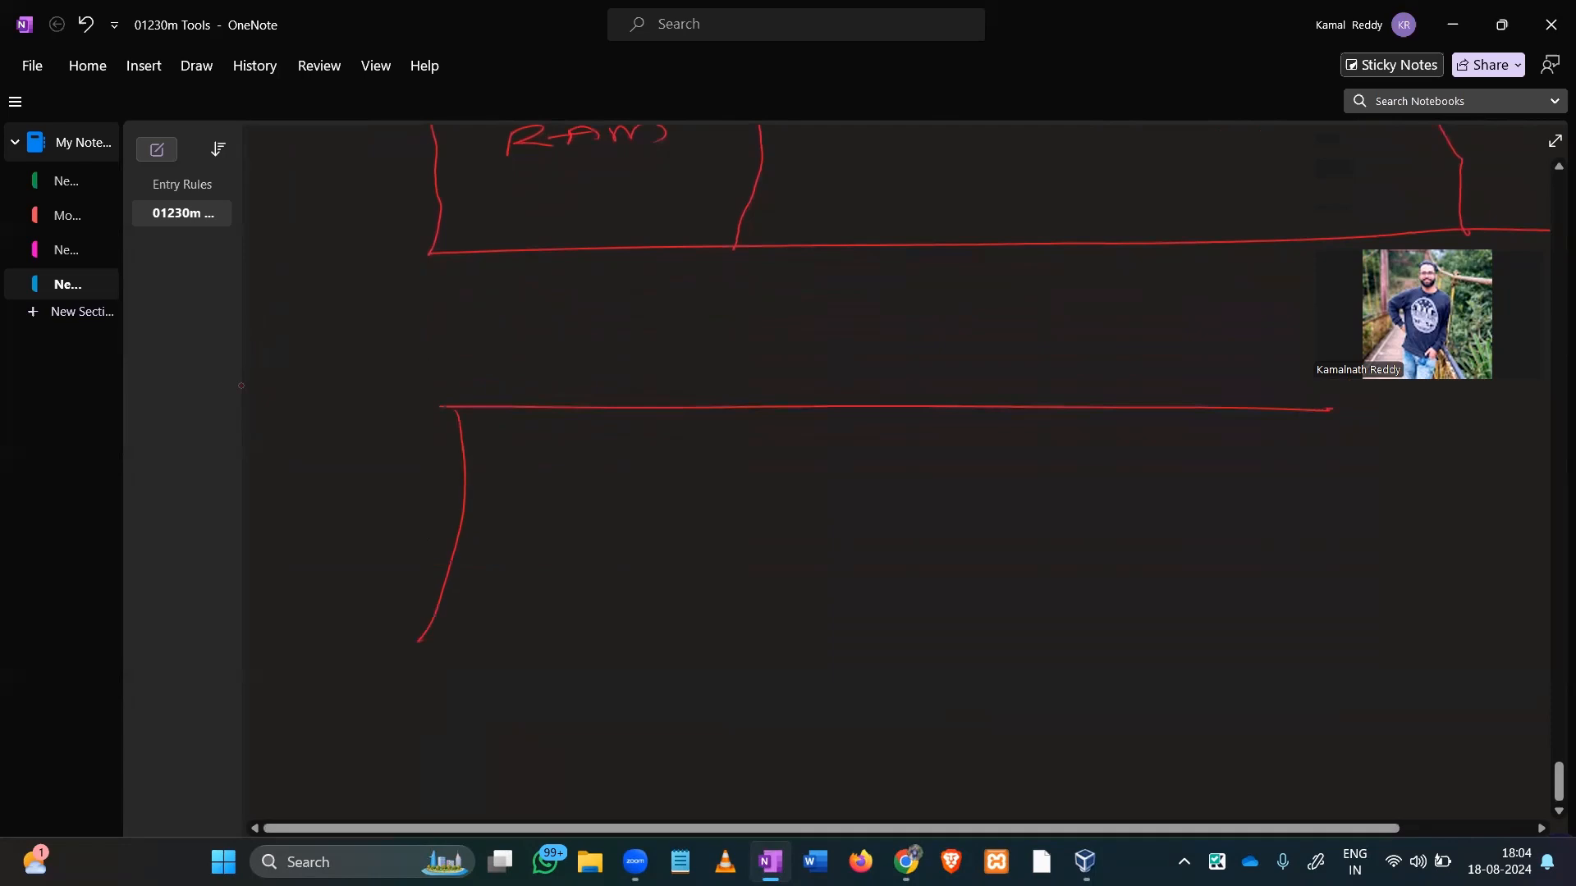
{"action": "left_click_drag", "start_coordinate": [1317, 421], "coordinate": [1293, 640]}
{"action": "left_click_drag", "start_coordinate": [399, 650], "coordinate": [1319, 648]}
{"action": "left_click_drag", "start_coordinate": [674, 420], "coordinate": [618, 648]}
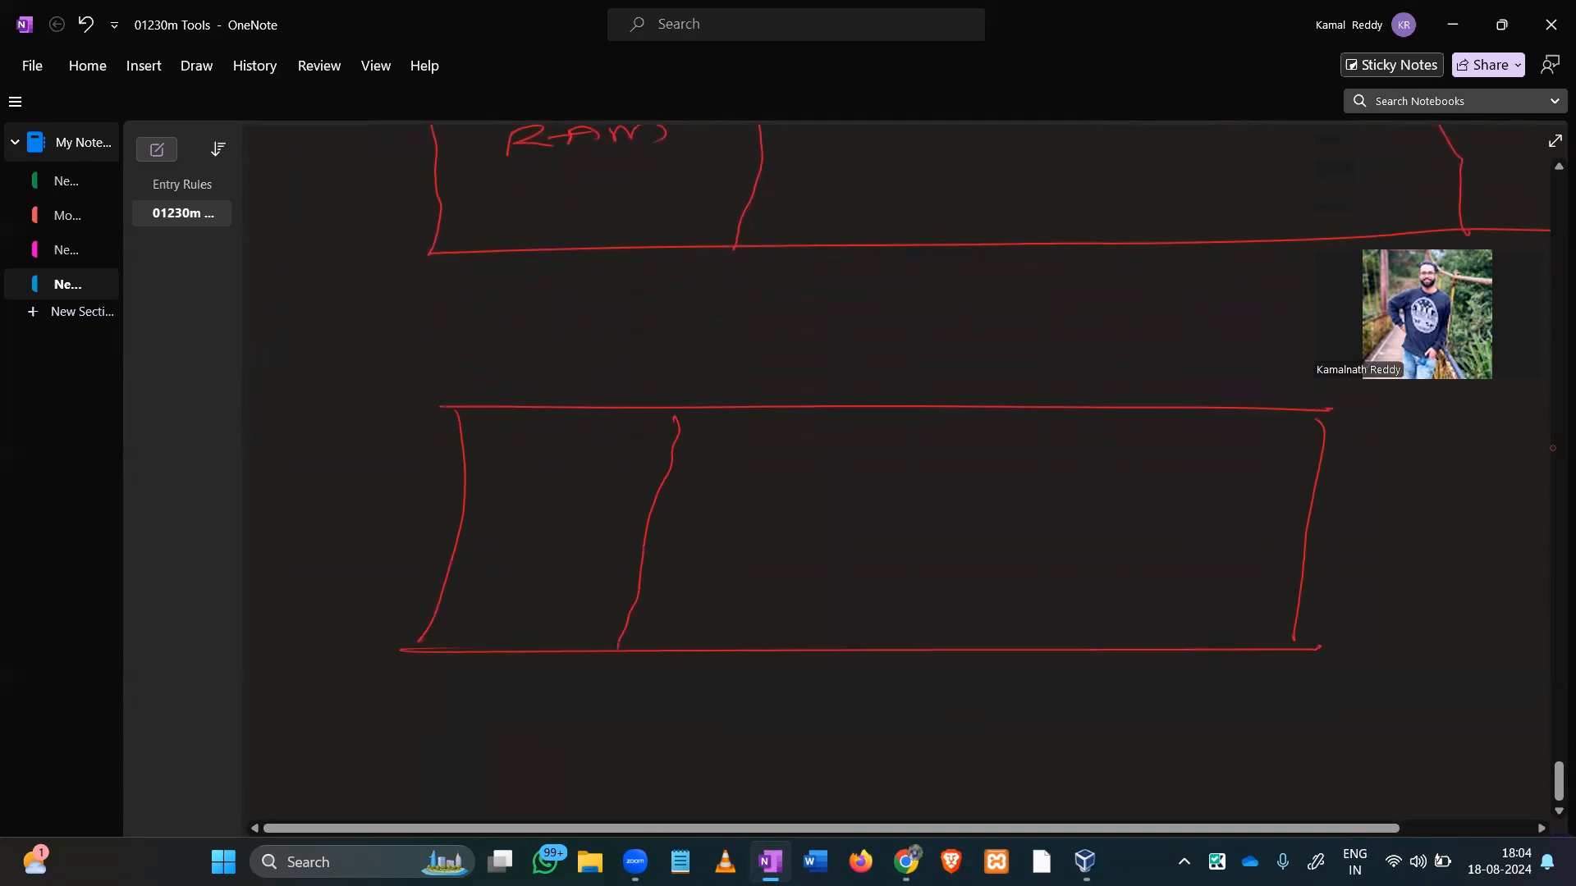
Handwrite "VBox" in the upper part of the new box's left compartment.
{"action": "left_click_drag", "start_coordinate": [476, 459], "coordinate": [497, 456]}
{"action": "left_click_drag", "start_coordinate": [506, 459], "coordinate": [507, 479]}
{"action": "left_click_drag", "start_coordinate": [532, 473], "coordinate": [611, 474]}
{"action": "left_click_drag", "start_coordinate": [607, 458], "coordinate": [582, 477]}
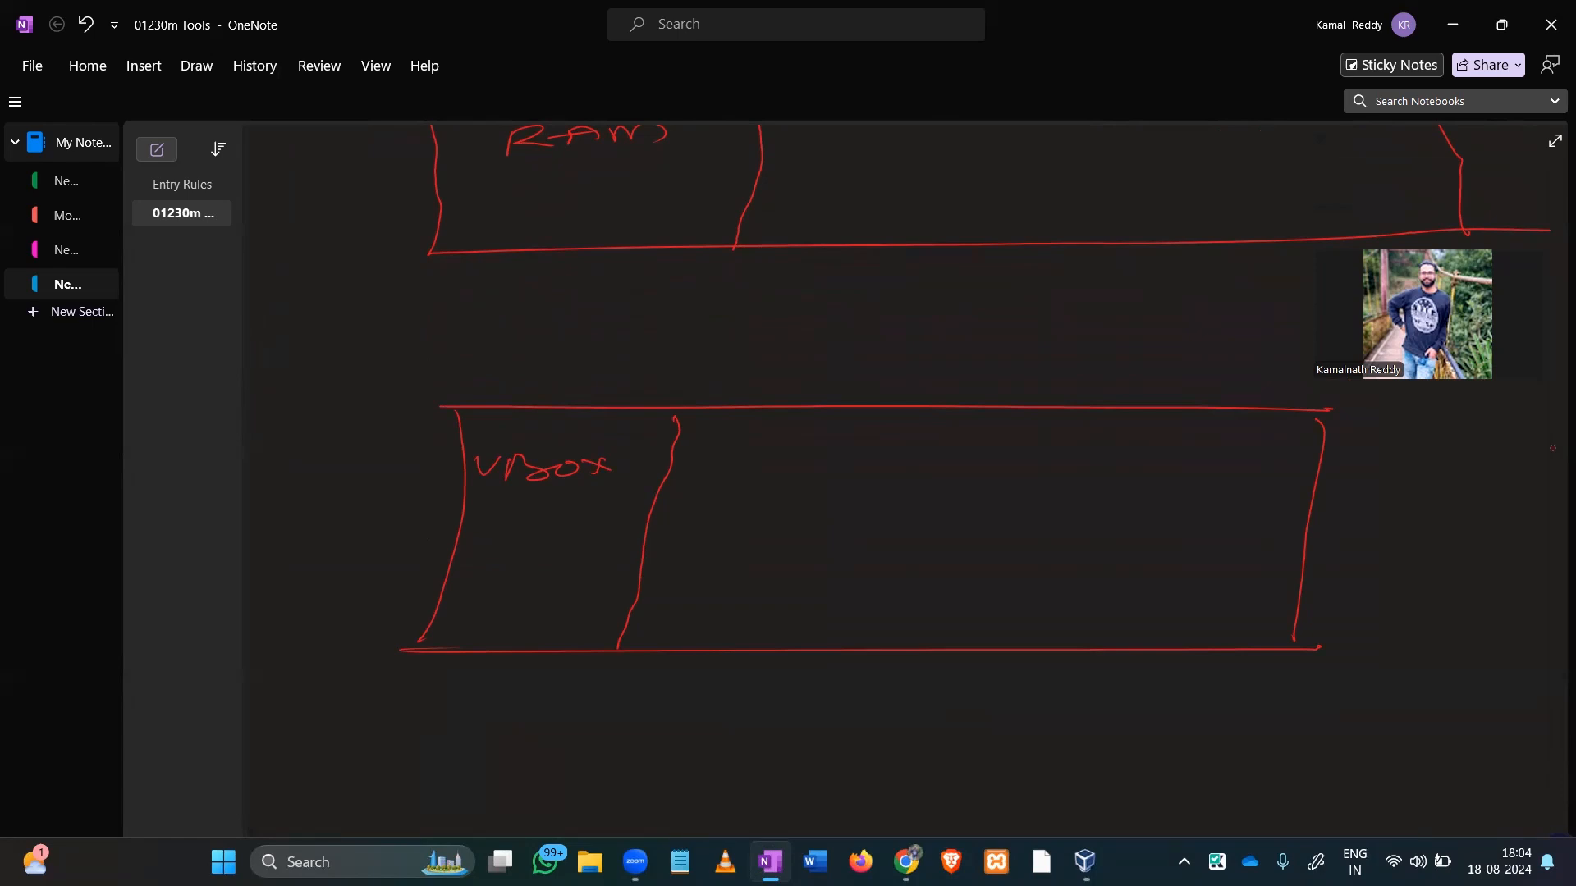
Draw an arrow from the box's top edge and label it "Host machine - Laptop" by hand.
{"action": "mouse_move", "coordinate": [827, 407]}
{"action": "left_mouse_down"}
{"action": "mouse_move", "coordinate": [866, 378]}
{"action": "mouse_move", "coordinate": [846, 379]}
{"action": "left_mouse_up"}
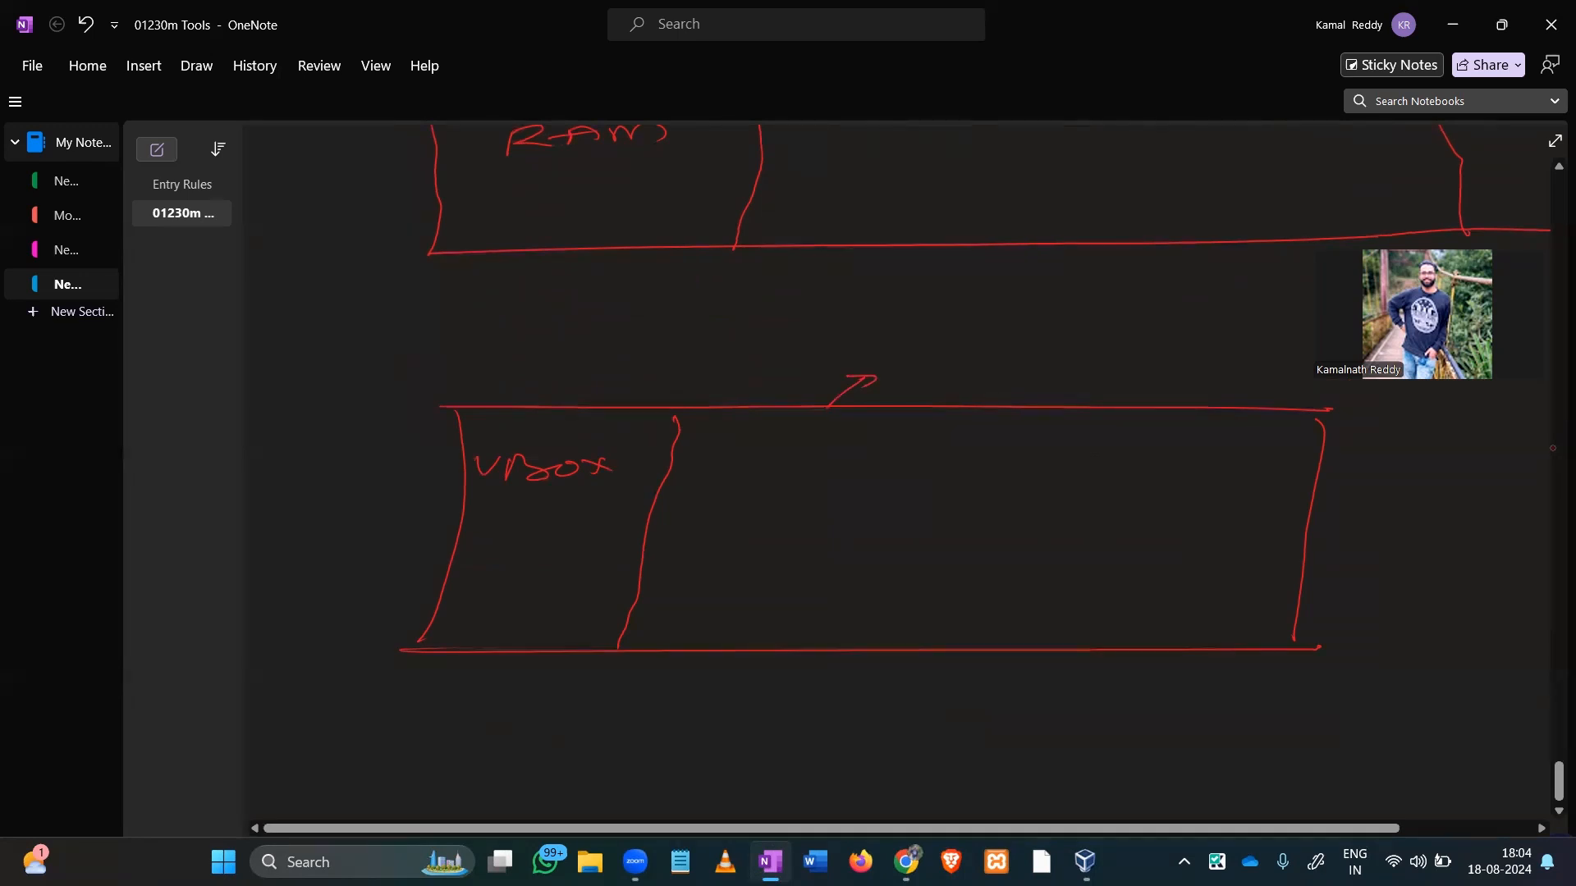
{"action": "left_click_drag", "start_coordinate": [893, 379], "coordinate": [926, 361]}
{"action": "left_click_drag", "start_coordinate": [942, 366], "coordinate": [947, 379]}
{"action": "mouse_move", "coordinate": [982, 355]}
{"action": "left_mouse_down"}
{"action": "mouse_move", "coordinate": [976, 381]}
{"action": "mouse_move", "coordinate": [1015, 365]}
{"action": "left_mouse_up"}
{"action": "left_click_drag", "start_coordinate": [1052, 364], "coordinate": [1202, 361]}
{"action": "left_click_drag", "start_coordinate": [1226, 361], "coordinate": [1248, 360]}
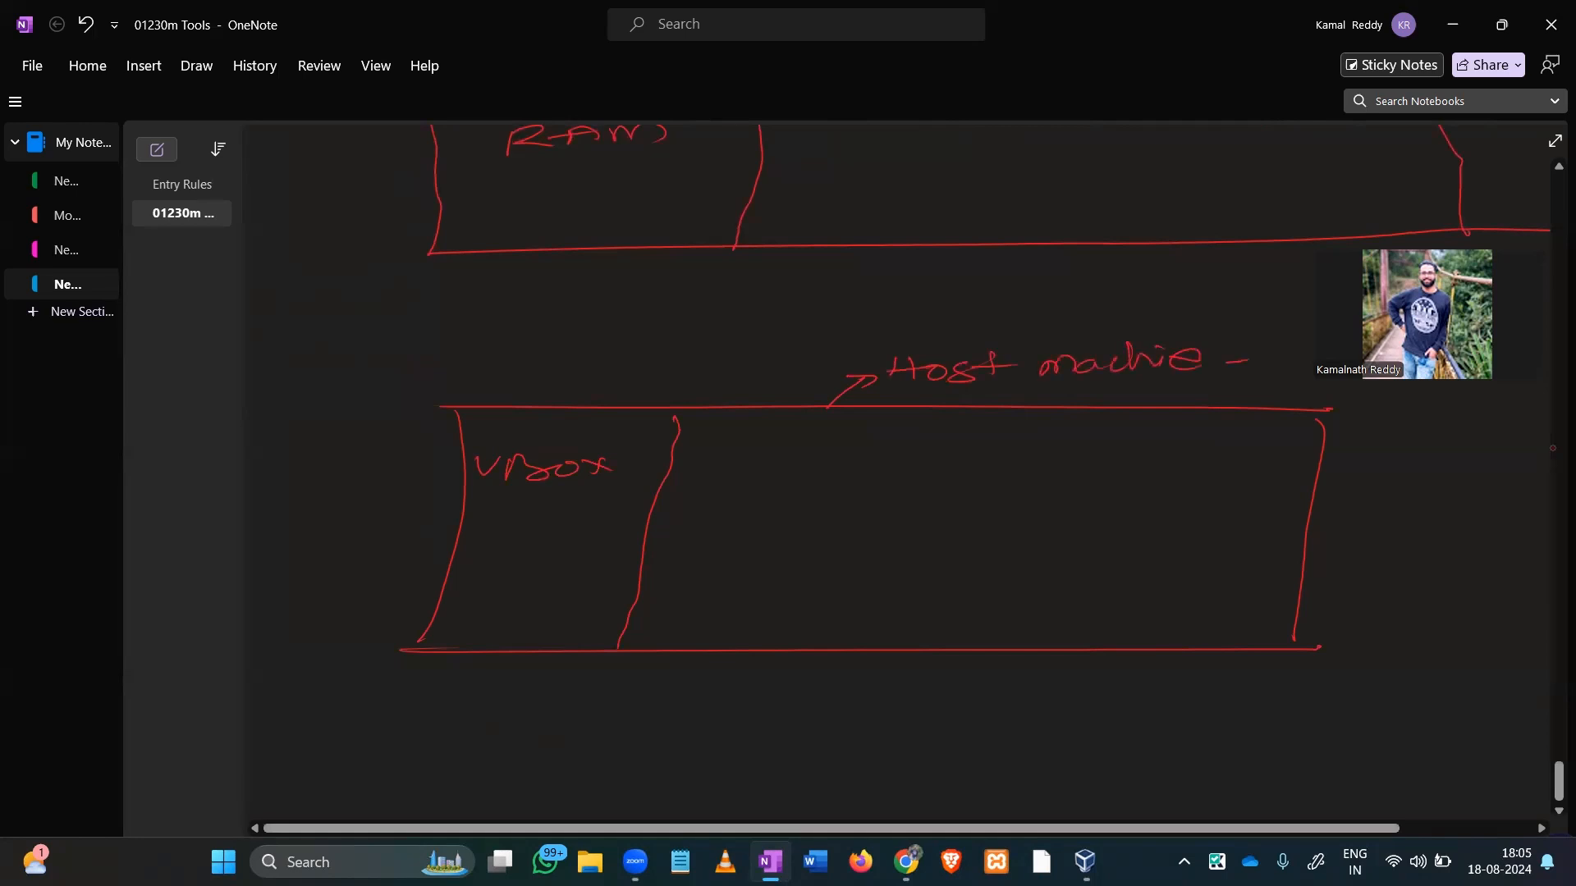
{"action": "left_click_drag", "start_coordinate": [1174, 399], "coordinate": [1309, 385]}
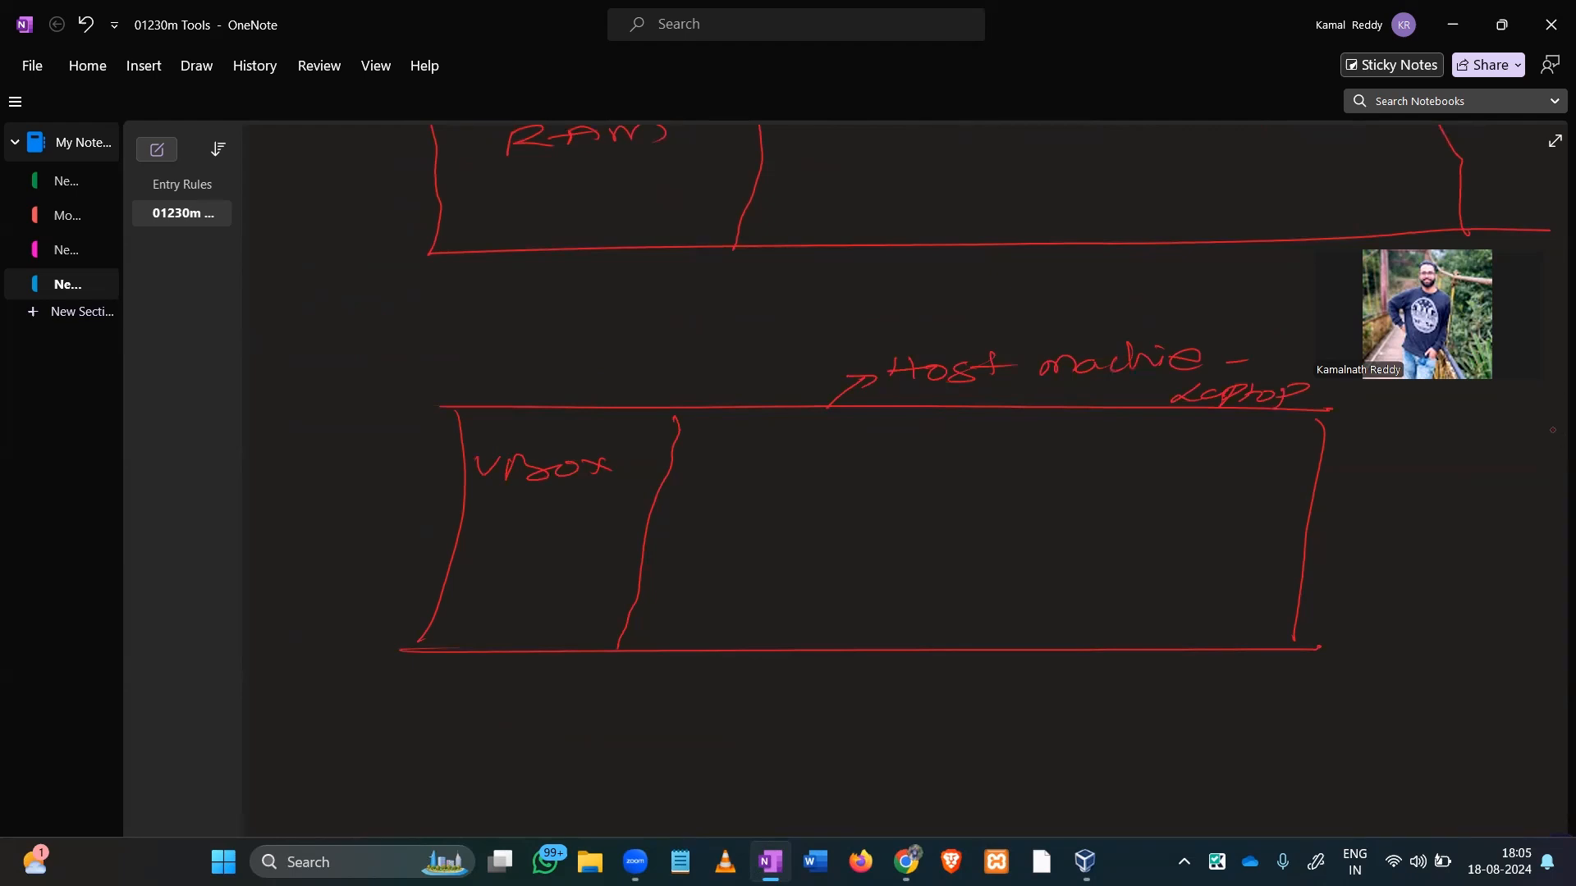
Handwrite "CLI" and "GUI" with check marks, one below the other, to the left of the box.
{"action": "mouse_move", "coordinate": [300, 445]}
{"action": "left_mouse_down"}
{"action": "mouse_move", "coordinate": [276, 464]}
{"action": "mouse_move", "coordinate": [345, 469]}
{"action": "mouse_move", "coordinate": [305, 525]}
{"action": "mouse_move", "coordinate": [333, 513]}
{"action": "left_mouse_up"}
{"action": "left_click_drag", "start_coordinate": [345, 506], "coordinate": [351, 528]}
{"action": "left_click_drag", "start_coordinate": [362, 456], "coordinate": [398, 454]}
{"action": "left_click_drag", "start_coordinate": [366, 509], "coordinate": [394, 507]}
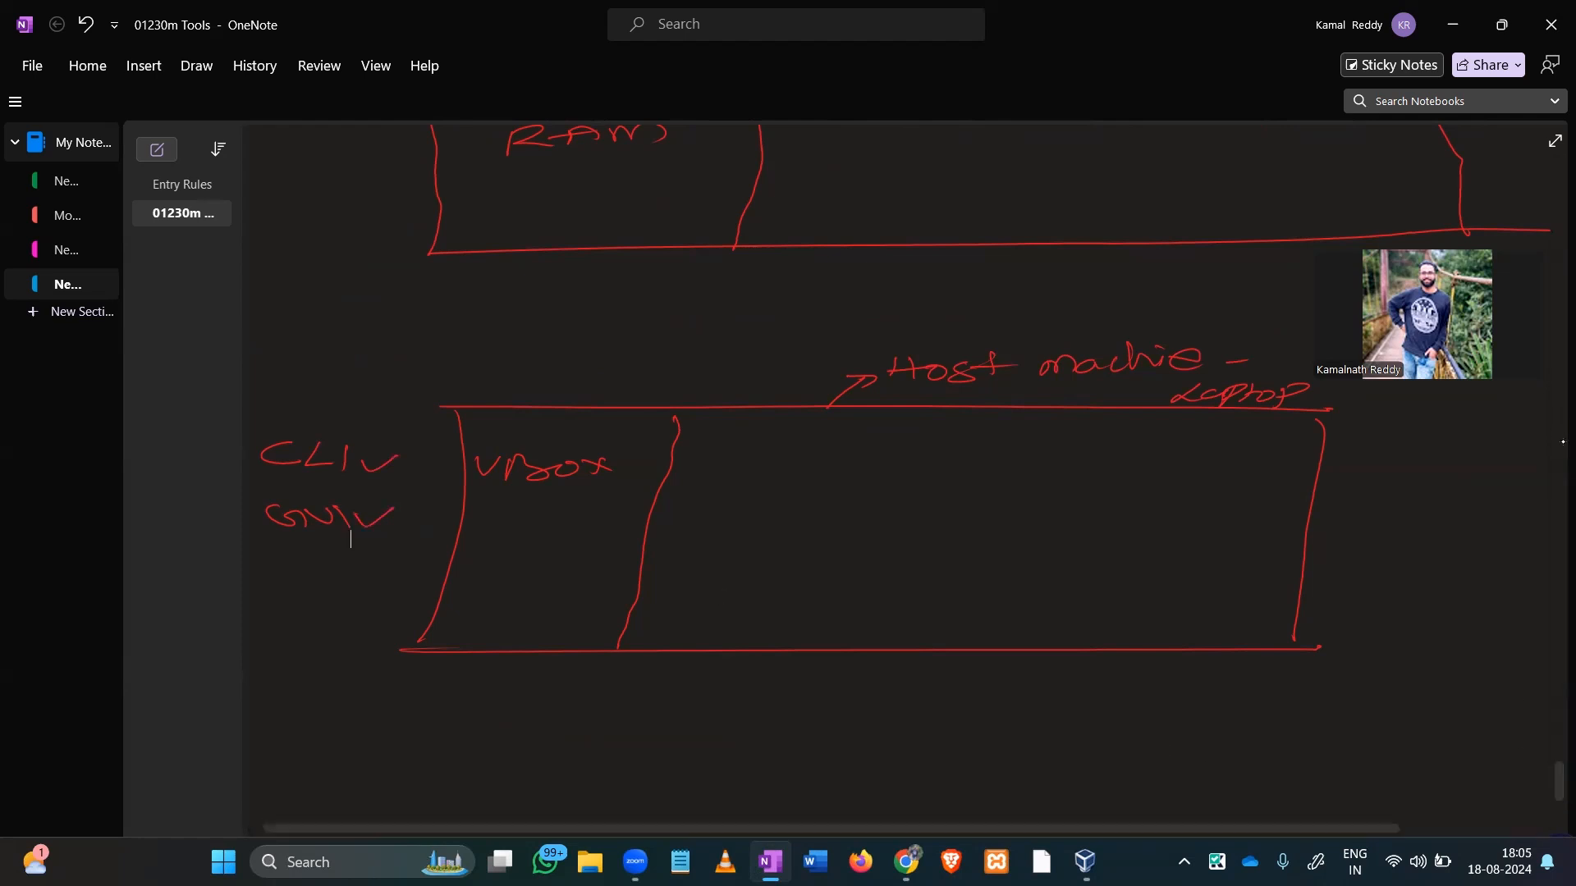
Draw a horizontal line under "VBox" and handwrite "Kali Linux" in the space below it.
{"action": "left_click_drag", "start_coordinate": [457, 531], "coordinate": [635, 527]}
{"action": "left_click_drag", "start_coordinate": [461, 558], "coordinate": [456, 584]}
{"action": "mouse_move", "coordinate": [481, 561]}
{"action": "left_mouse_down"}
{"action": "mouse_move", "coordinate": [469, 581]}
{"action": "mouse_move", "coordinate": [648, 573]}
{"action": "left_mouse_up"}
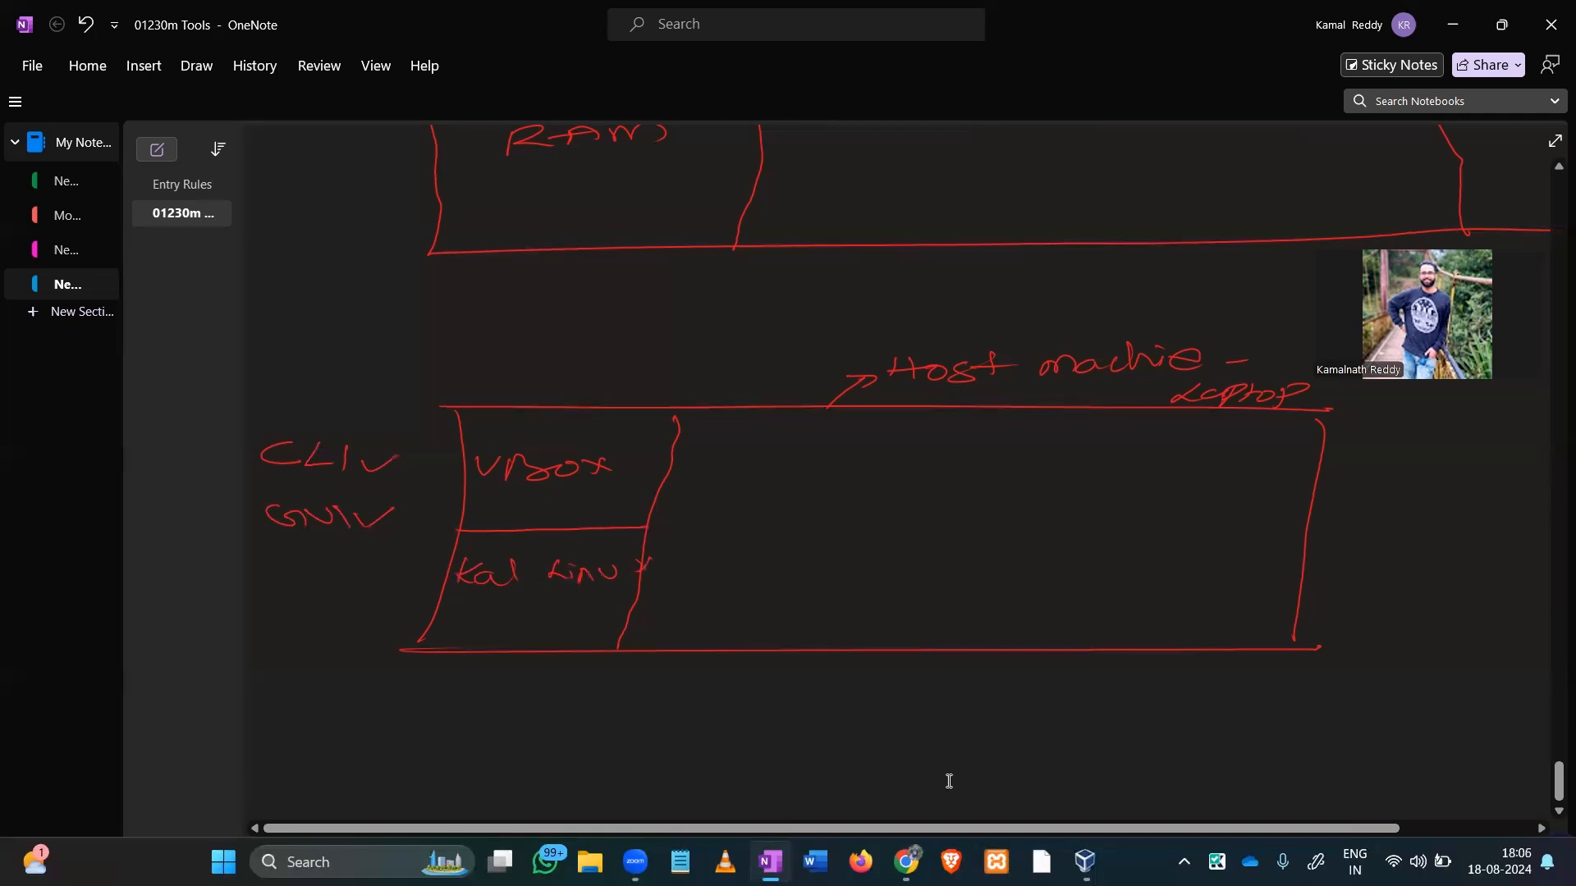
Switch to Chrome and open kali.org in a new tab.
{"action": "left_click", "coordinate": [907, 860]}
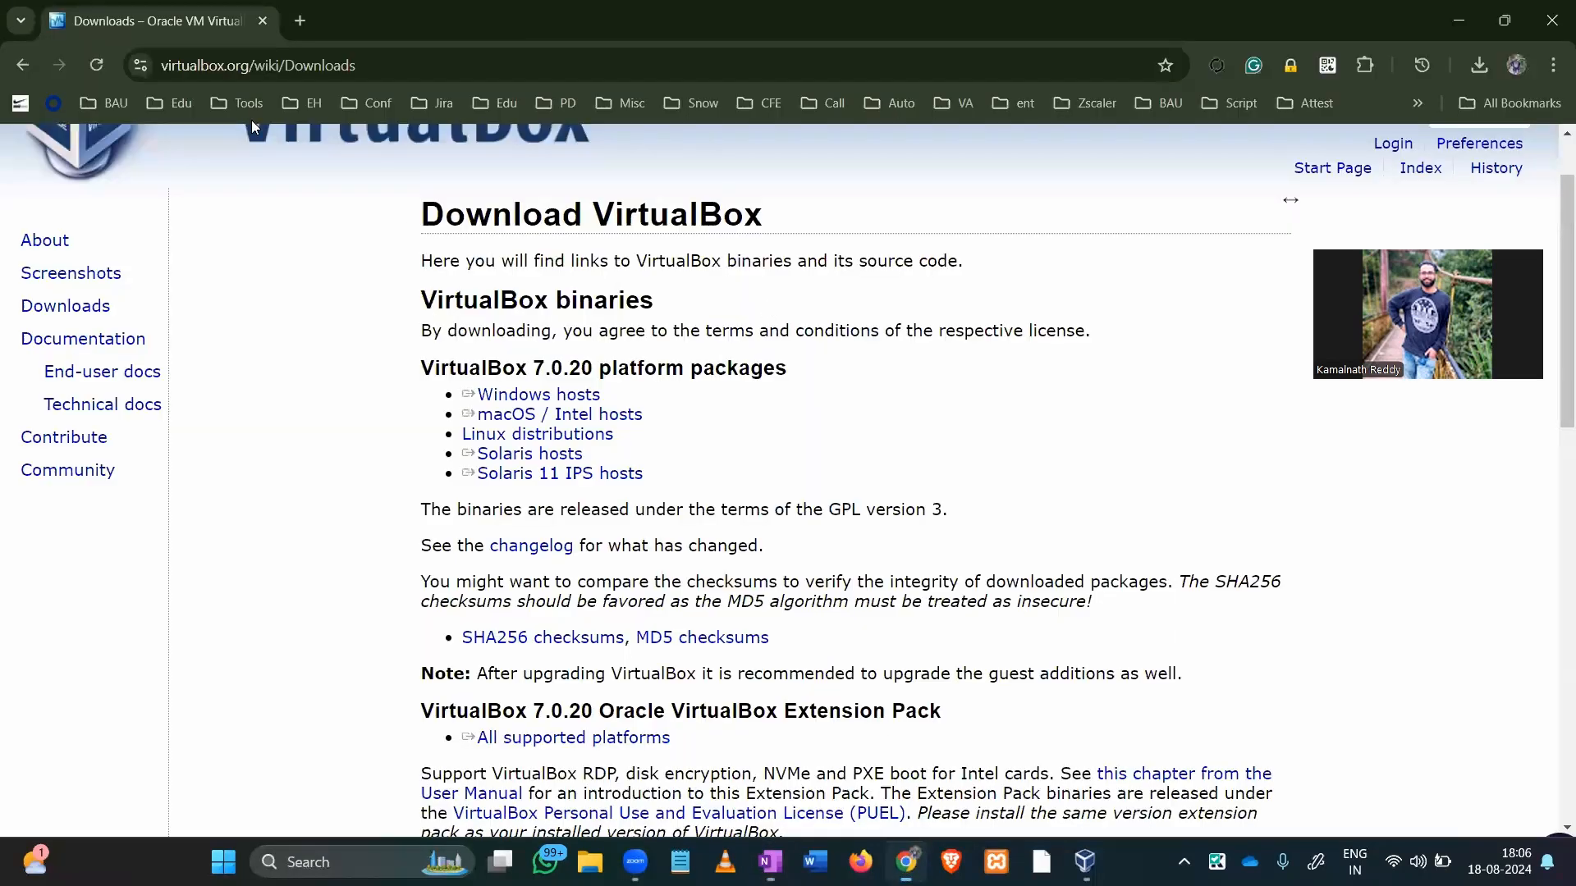
{"action": "key", "text": "ctrl+t"}
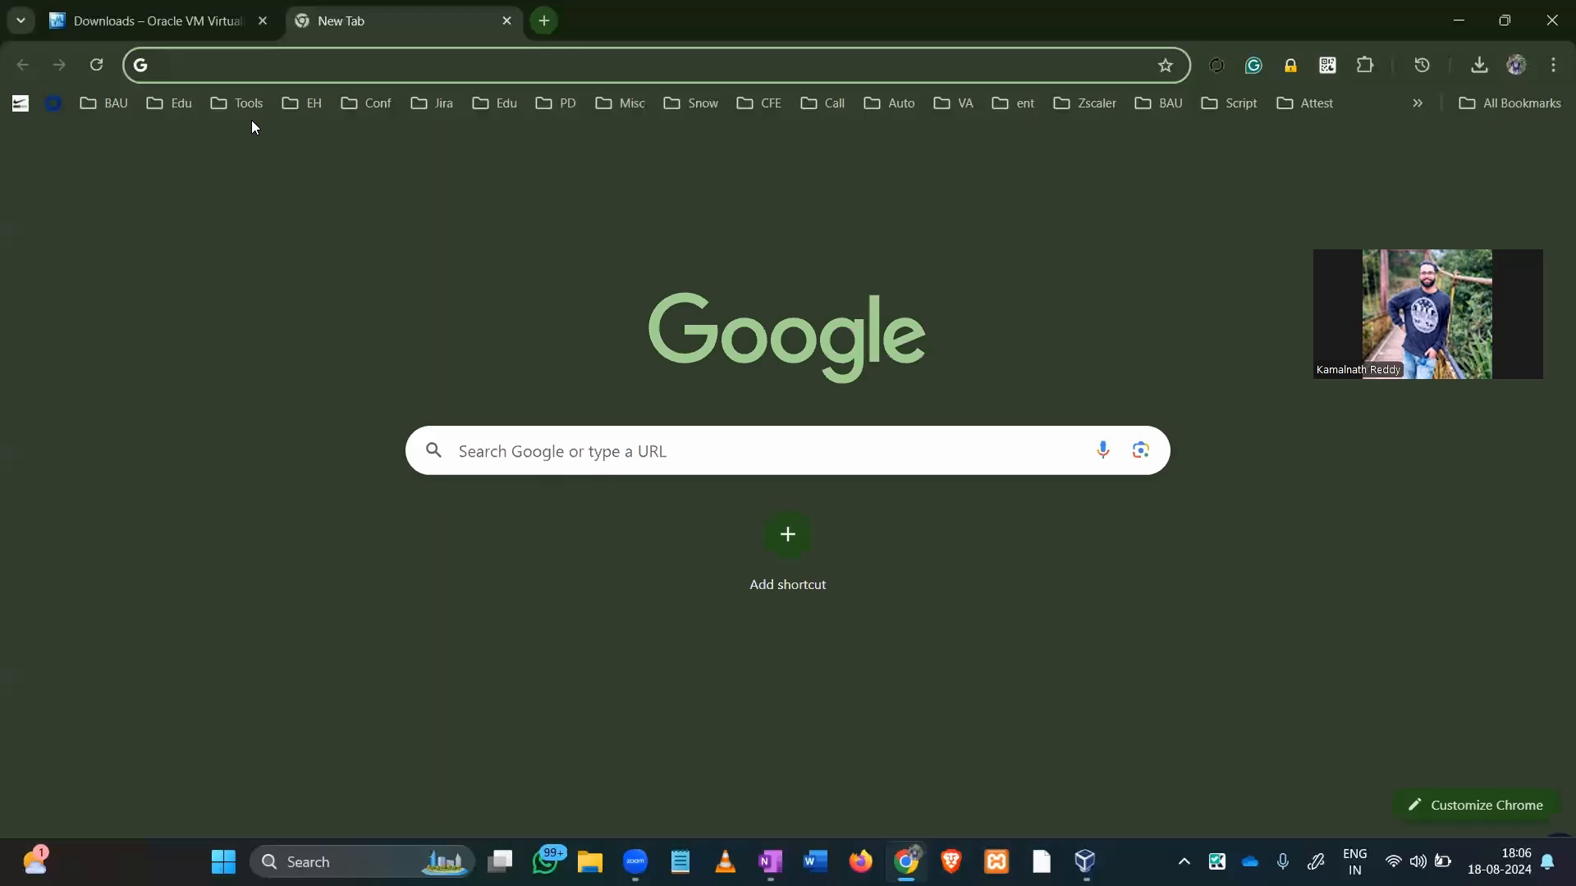
{"action": "type", "text": "kali"}
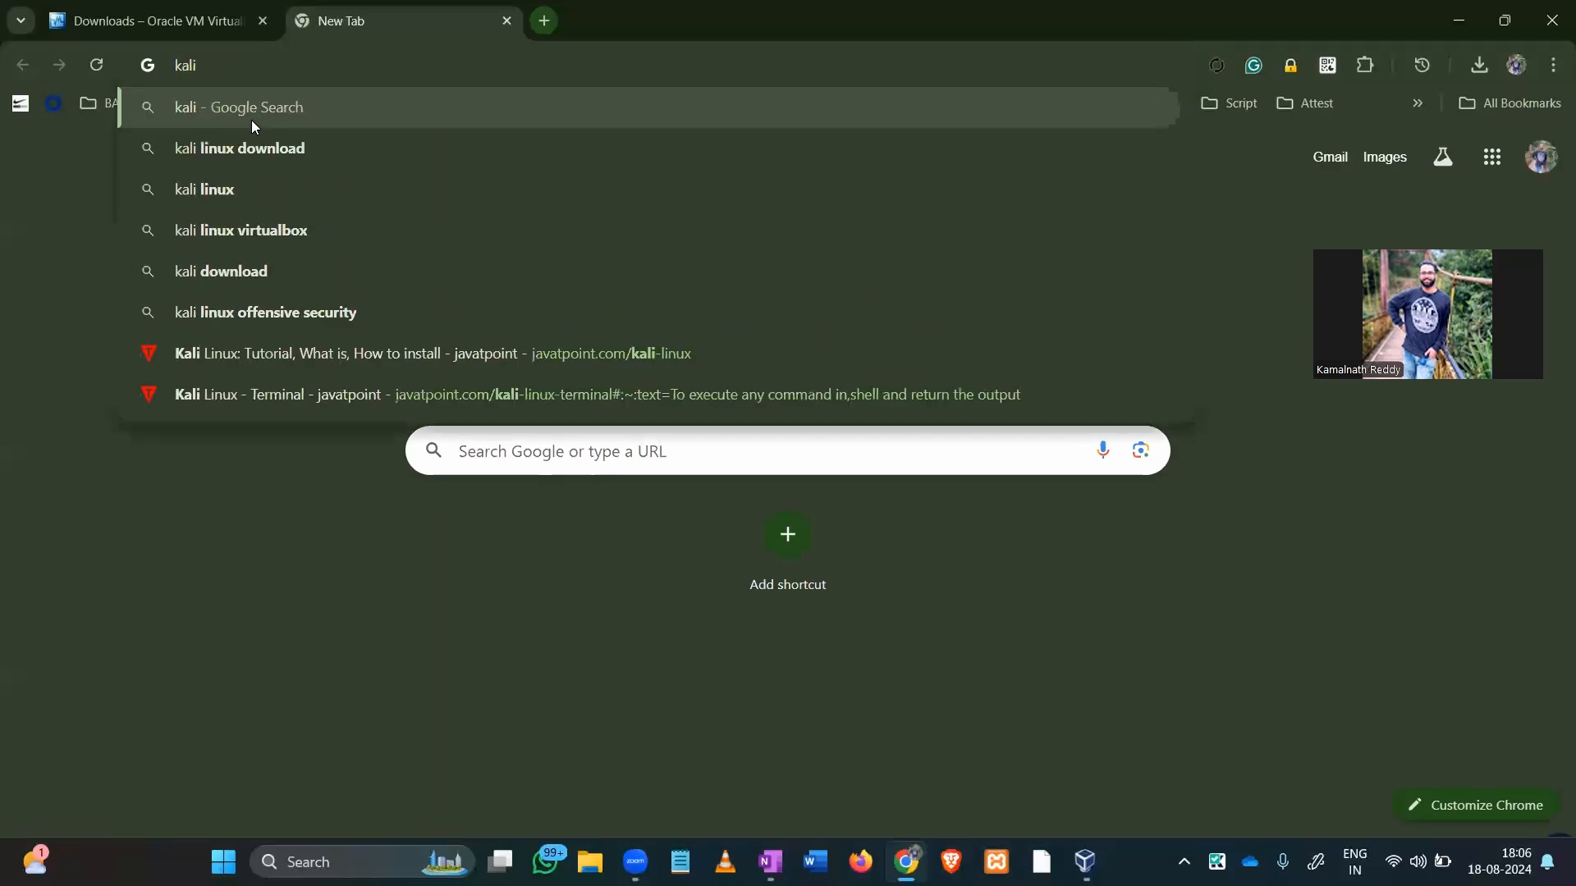
{"action": "type", "text": ".org"}
{"action": "key", "text": "Return"}
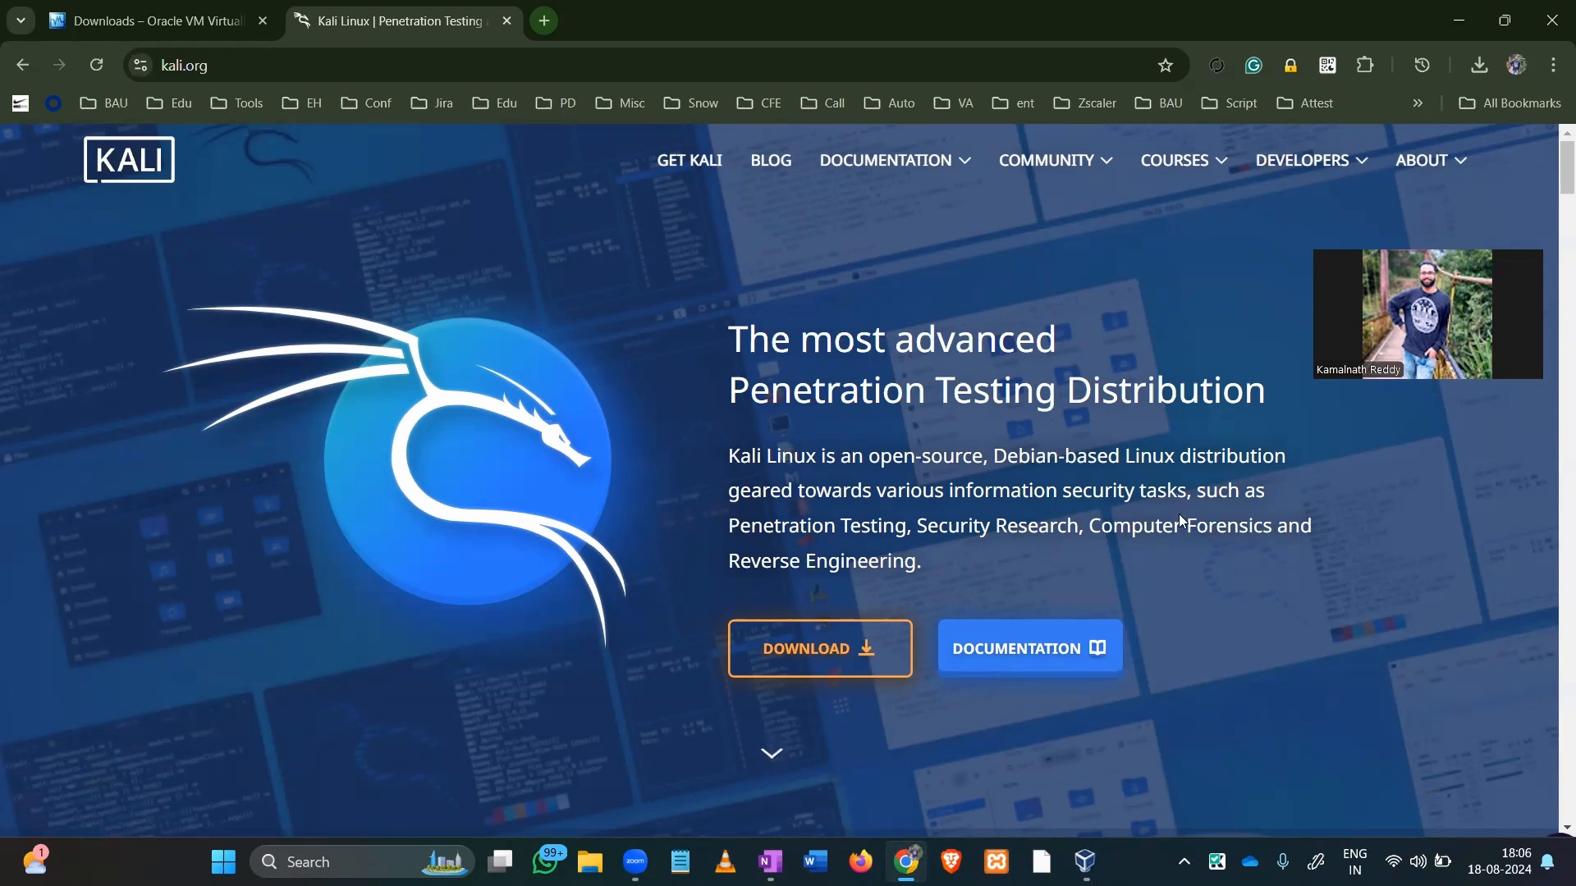
Open the Virtual Machines documentation from the platform list on the Kali home page.
{"action": "scroll", "coordinate": [1410, 640], "scroll_direction": "down", "scroll_amount": 4}
{"action": "scroll", "coordinate": [1411, 639], "scroll_direction": "down", "scroll_amount": 4}
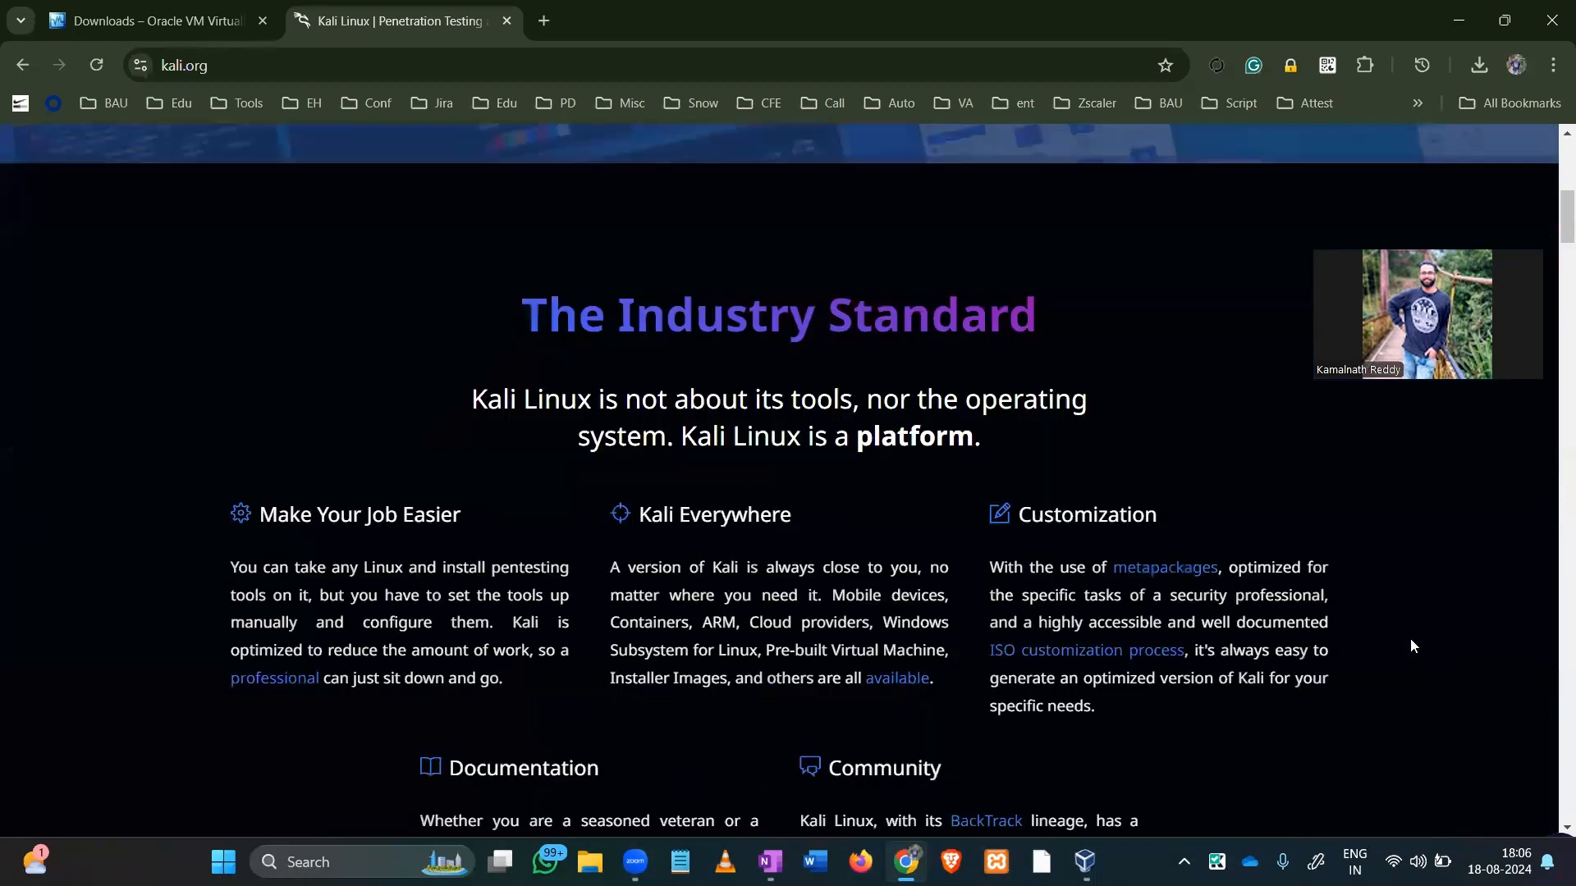
{"action": "scroll", "coordinate": [1410, 639], "scroll_direction": "down", "scroll_amount": 7}
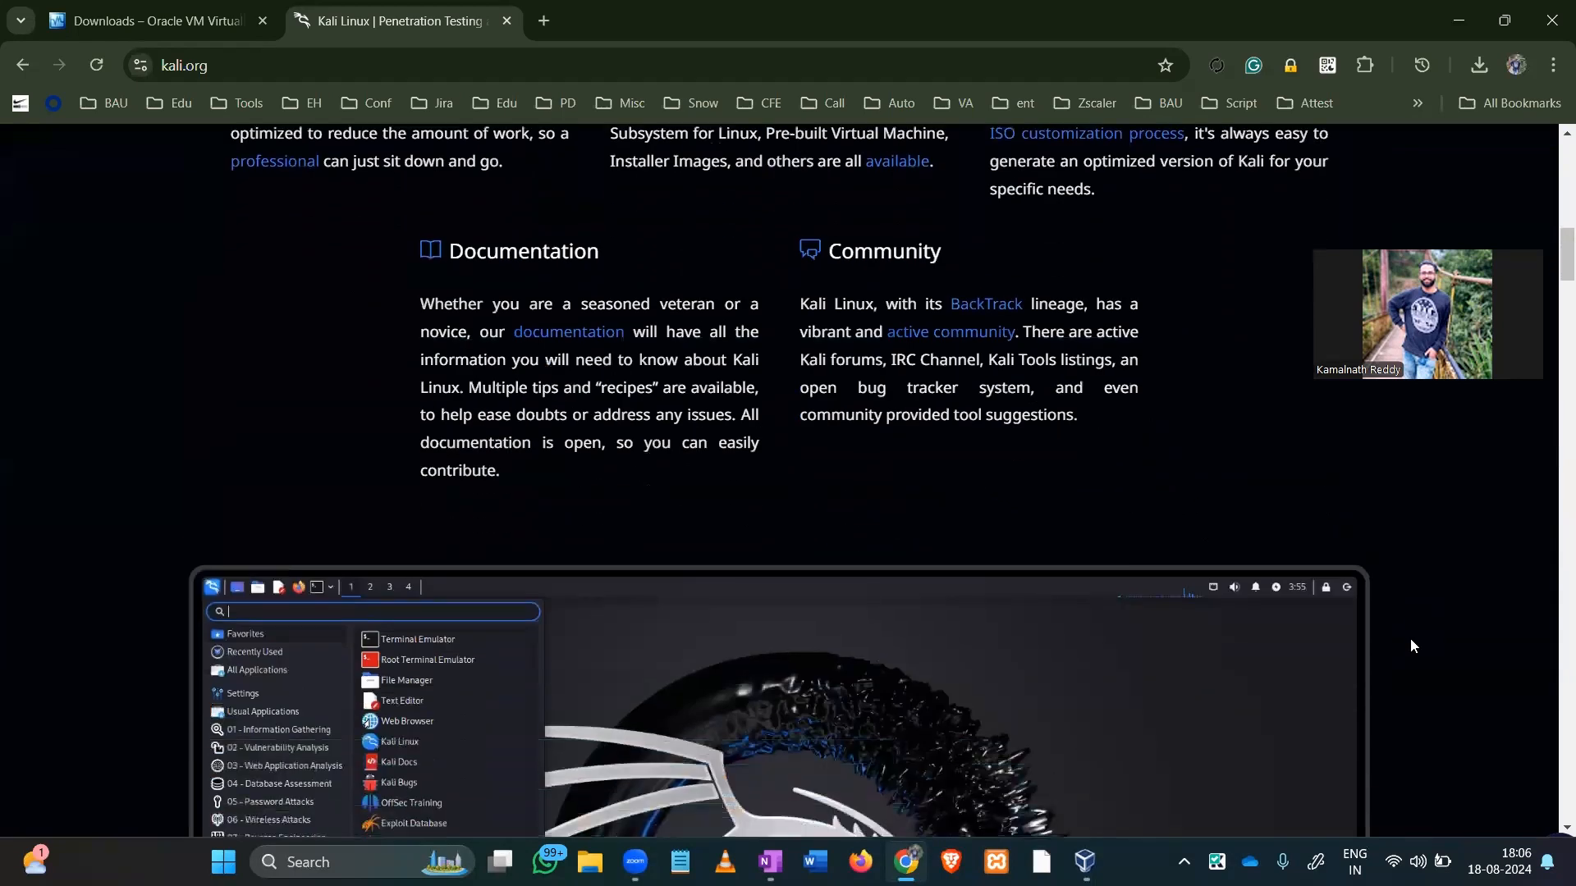
{"action": "scroll", "coordinate": [1410, 639], "scroll_direction": "down", "scroll_amount": 1}
{"action": "scroll", "coordinate": [1410, 638], "scroll_direction": "down", "scroll_amount": 5}
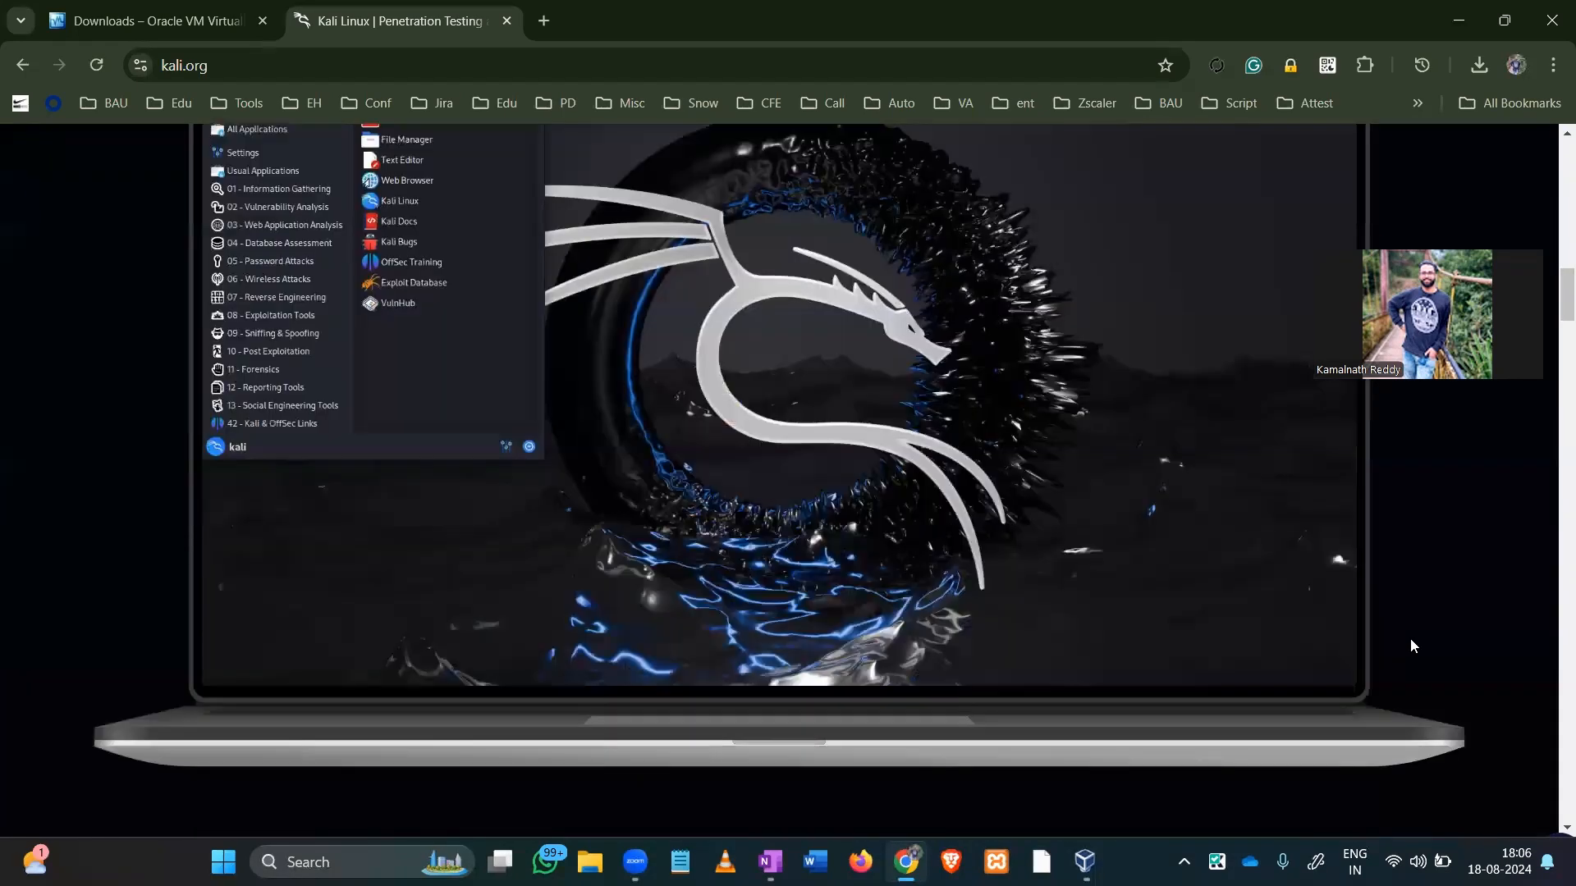
{"action": "scroll", "coordinate": [1410, 639], "scroll_direction": "down", "scroll_amount": 8}
{"action": "scroll", "coordinate": [1411, 641], "scroll_direction": "down", "scroll_amount": 5}
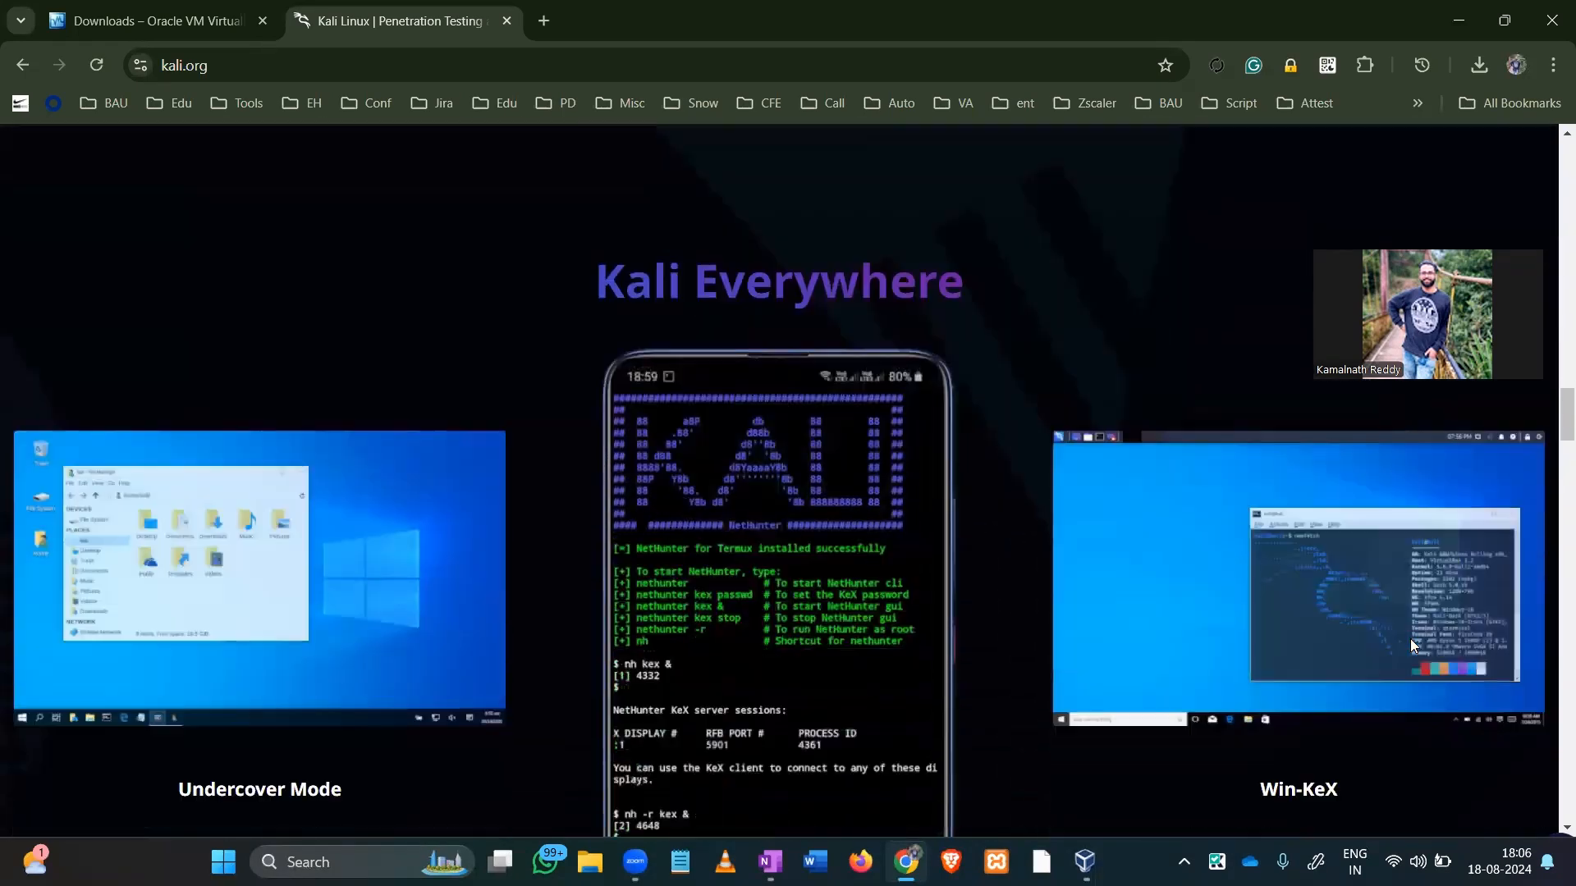
{"action": "scroll", "coordinate": [1410, 638], "scroll_direction": "down", "scroll_amount": 10}
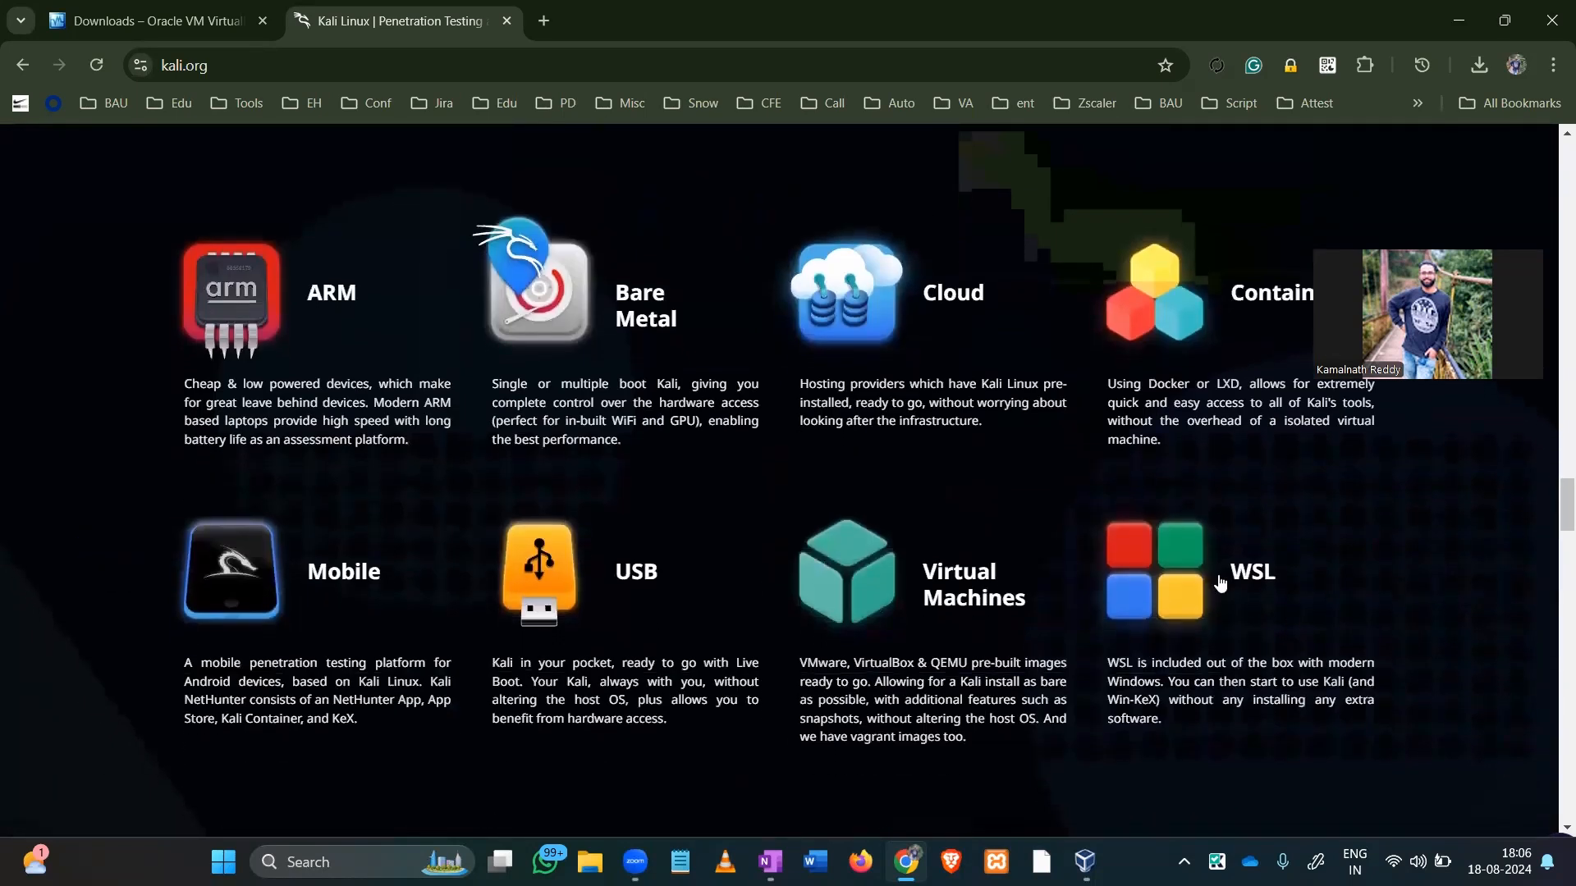
{"action": "left_click", "coordinate": [885, 588]}
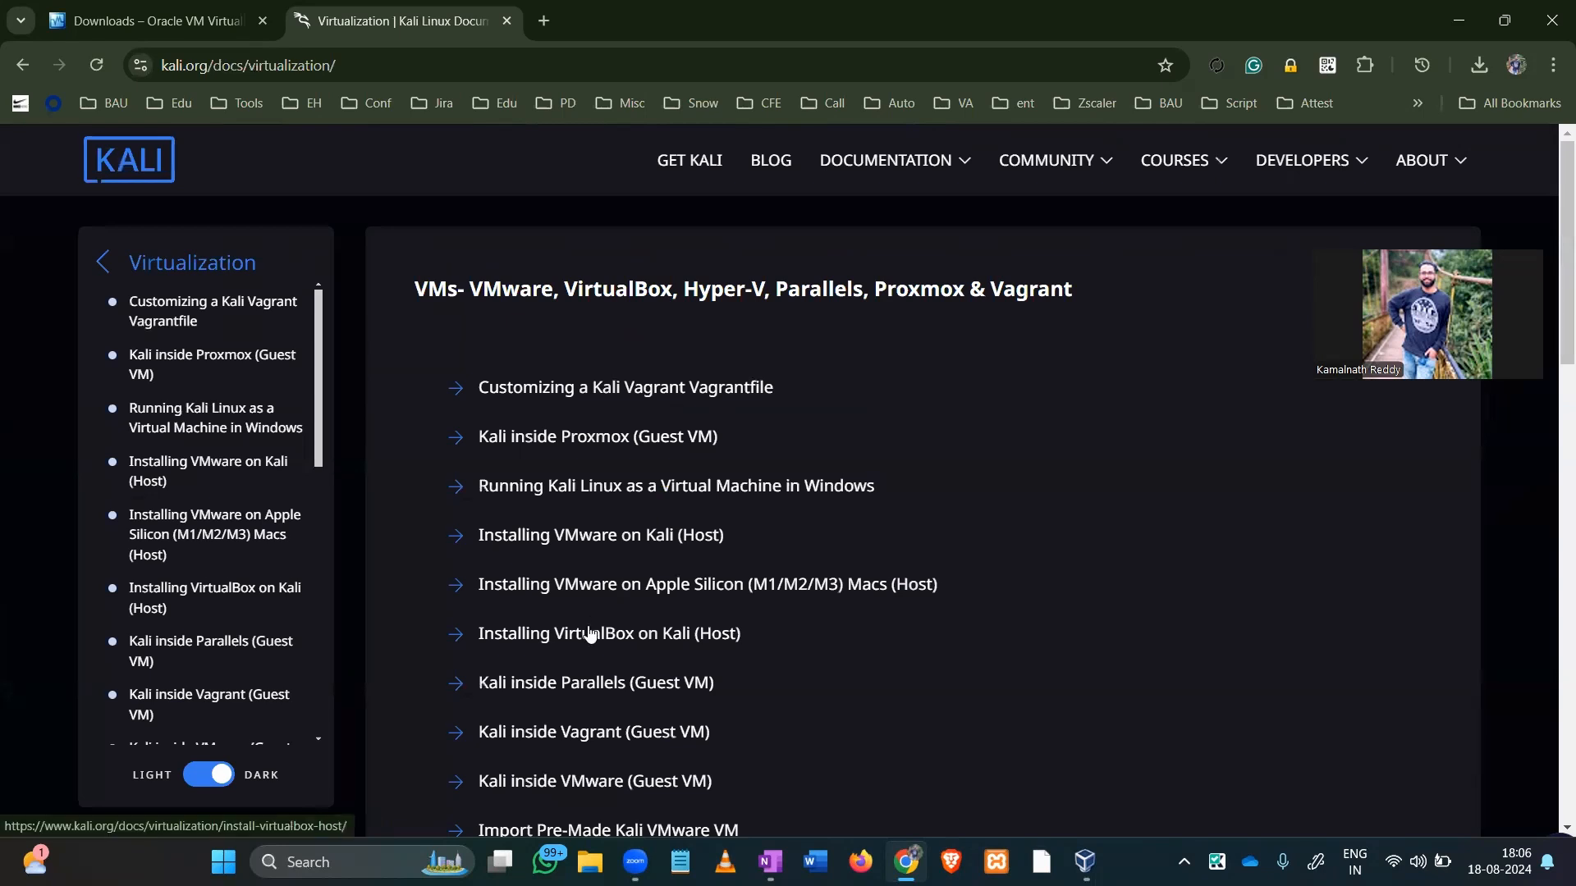
Open the "Kali inside VirtualBox (Guest VM)" guide and review its introduction and Wizard instructions.
{"action": "scroll", "coordinate": [589, 632], "scroll_direction": "down", "scroll_amount": 2}
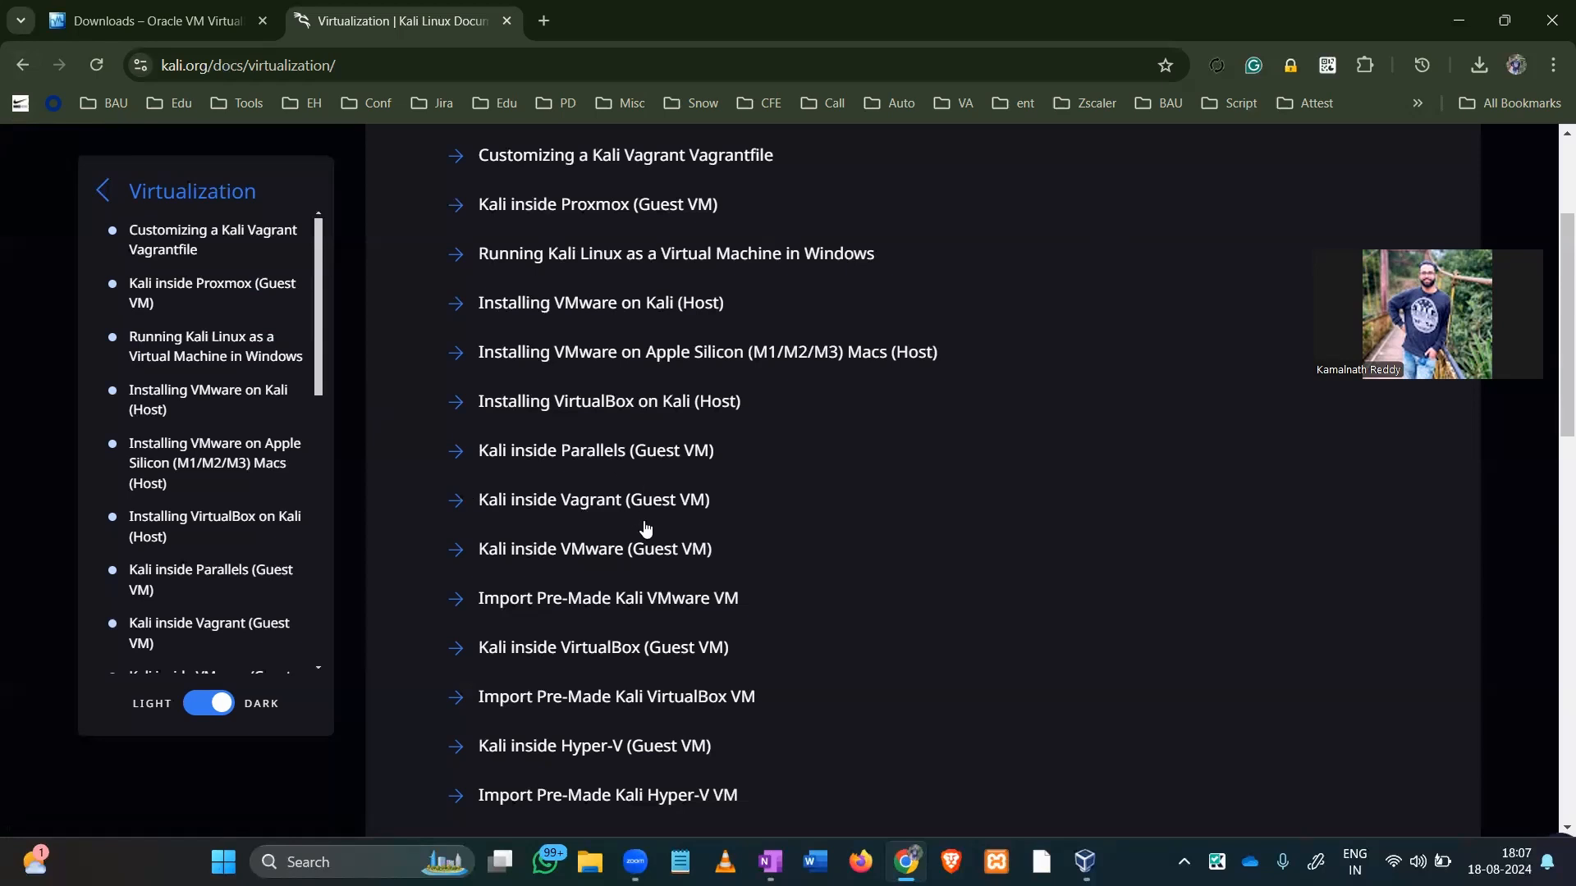
{"action": "left_click", "coordinate": [603, 644]}
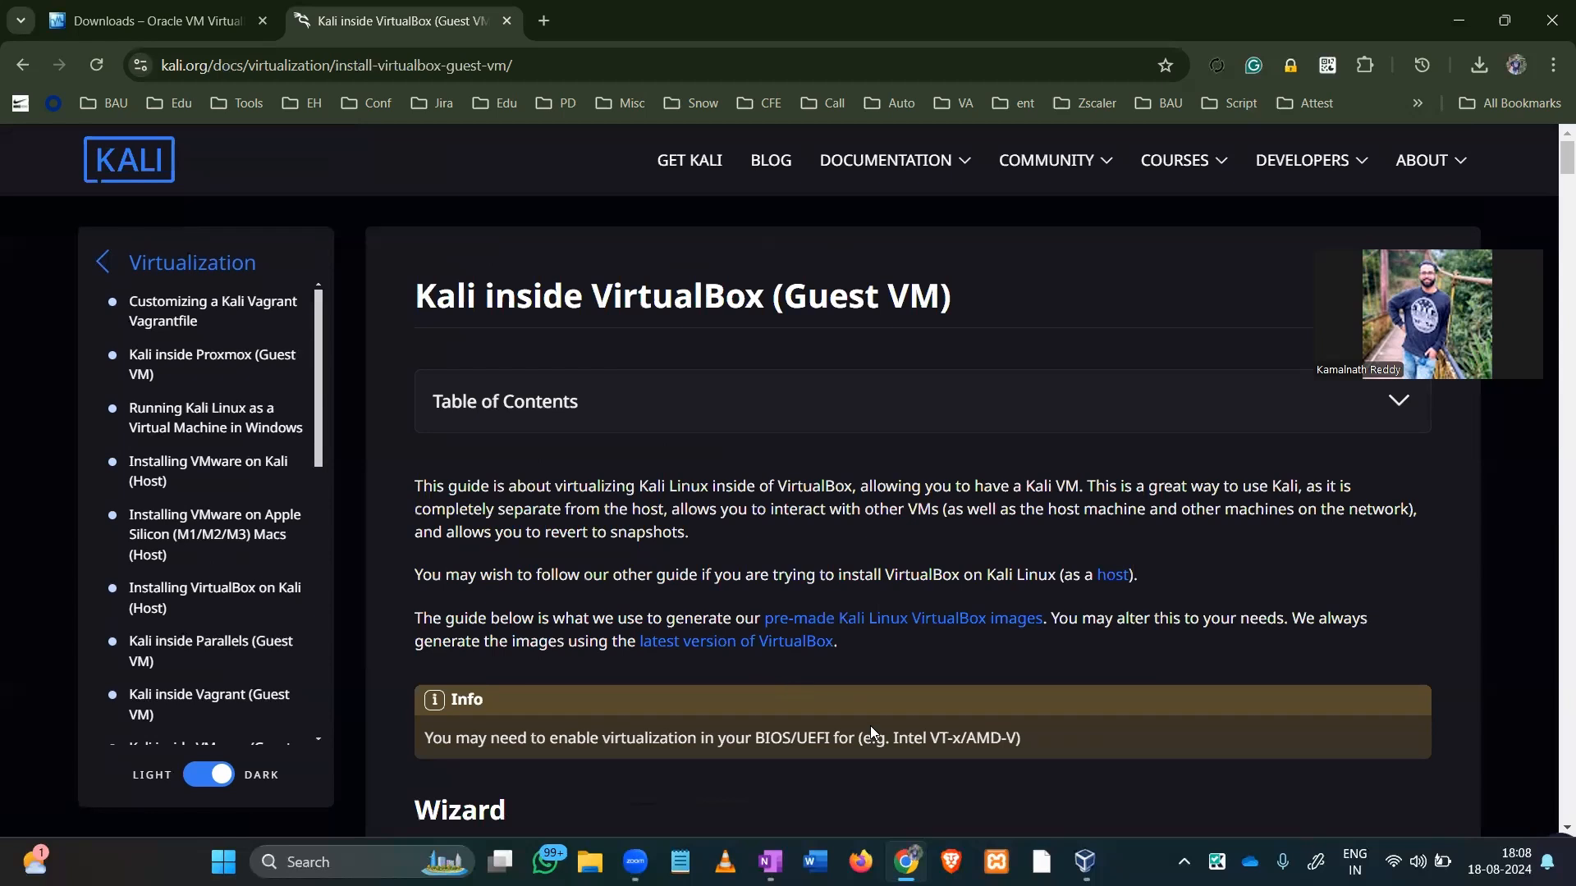
{"action": "scroll", "coordinate": [870, 725], "scroll_direction": "down", "scroll_amount": 1}
{"action": "scroll", "coordinate": [870, 726], "scroll_direction": "down", "scroll_amount": 5}
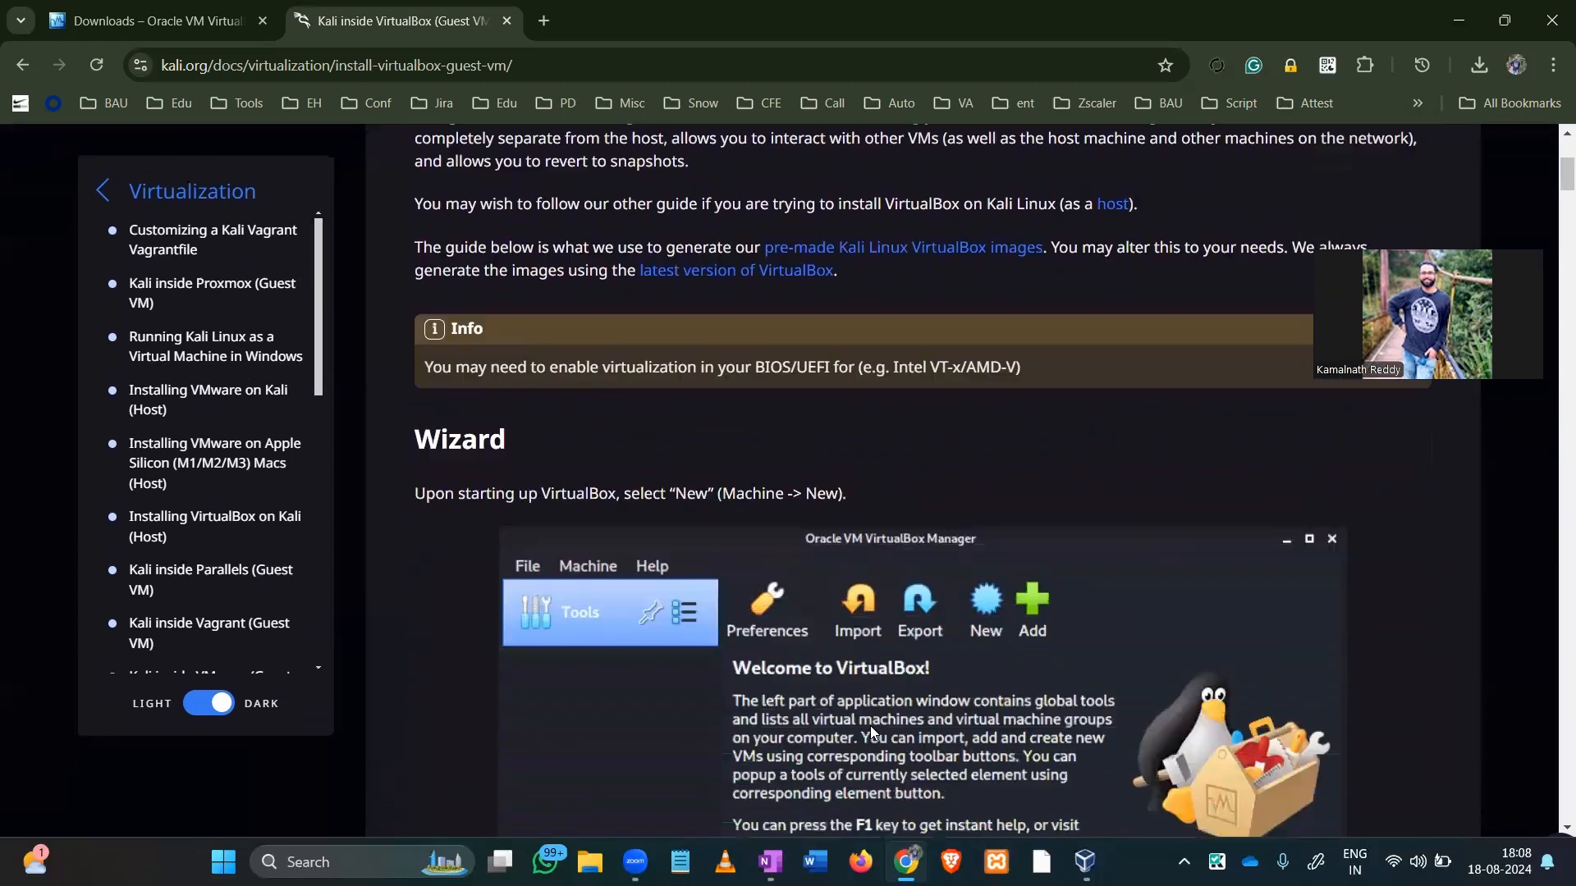
{"action": "scroll", "coordinate": [907, 676], "scroll_direction": "down", "scroll_amount": 6}
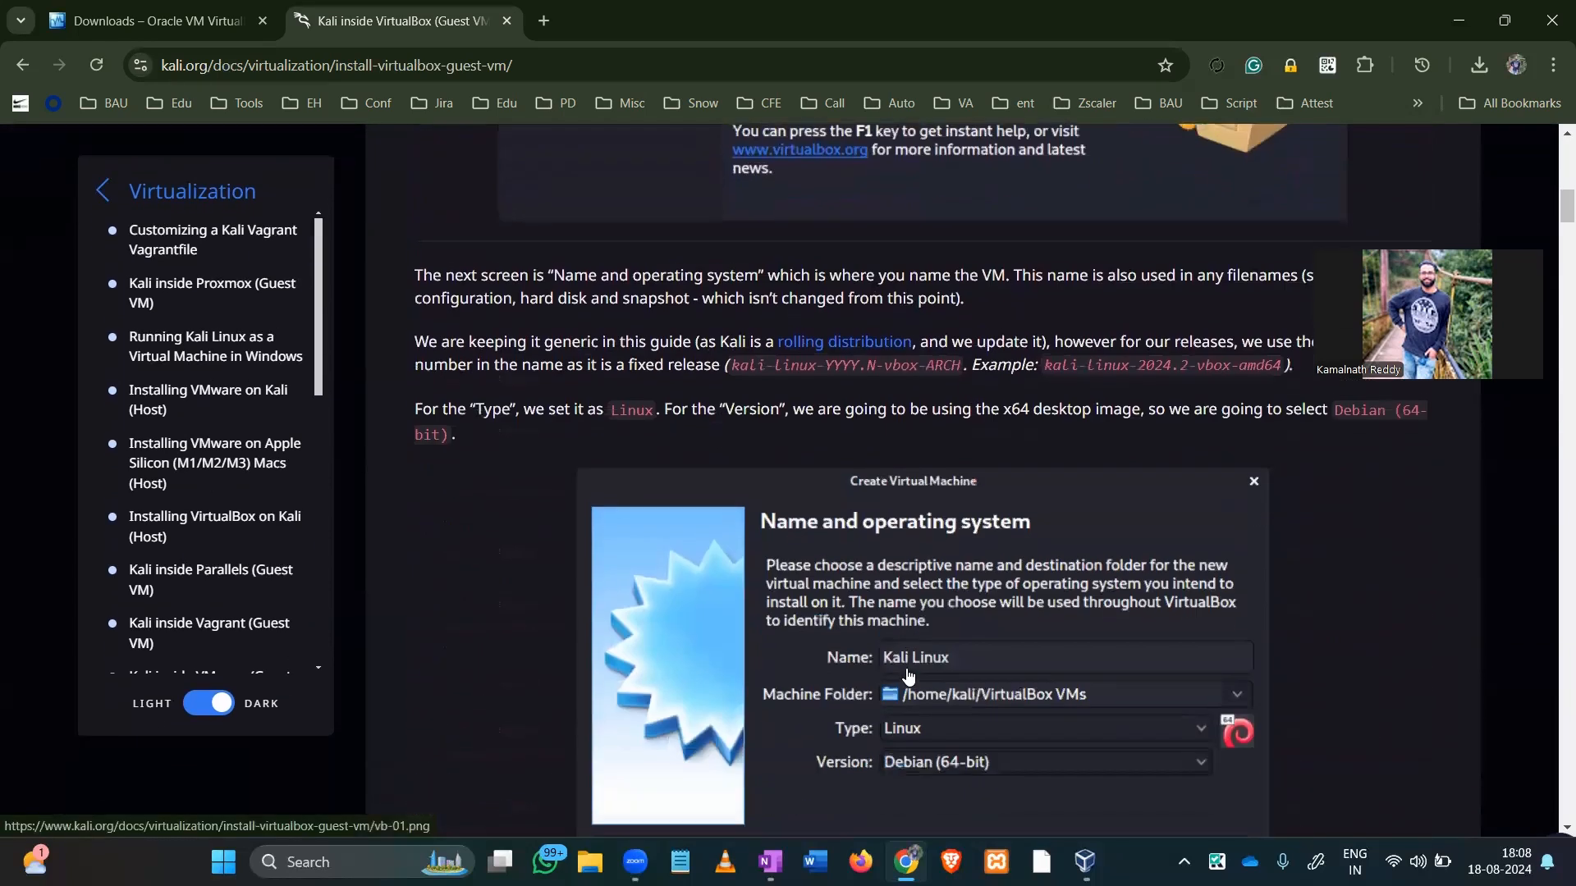
{"action": "key", "text": "Home"}
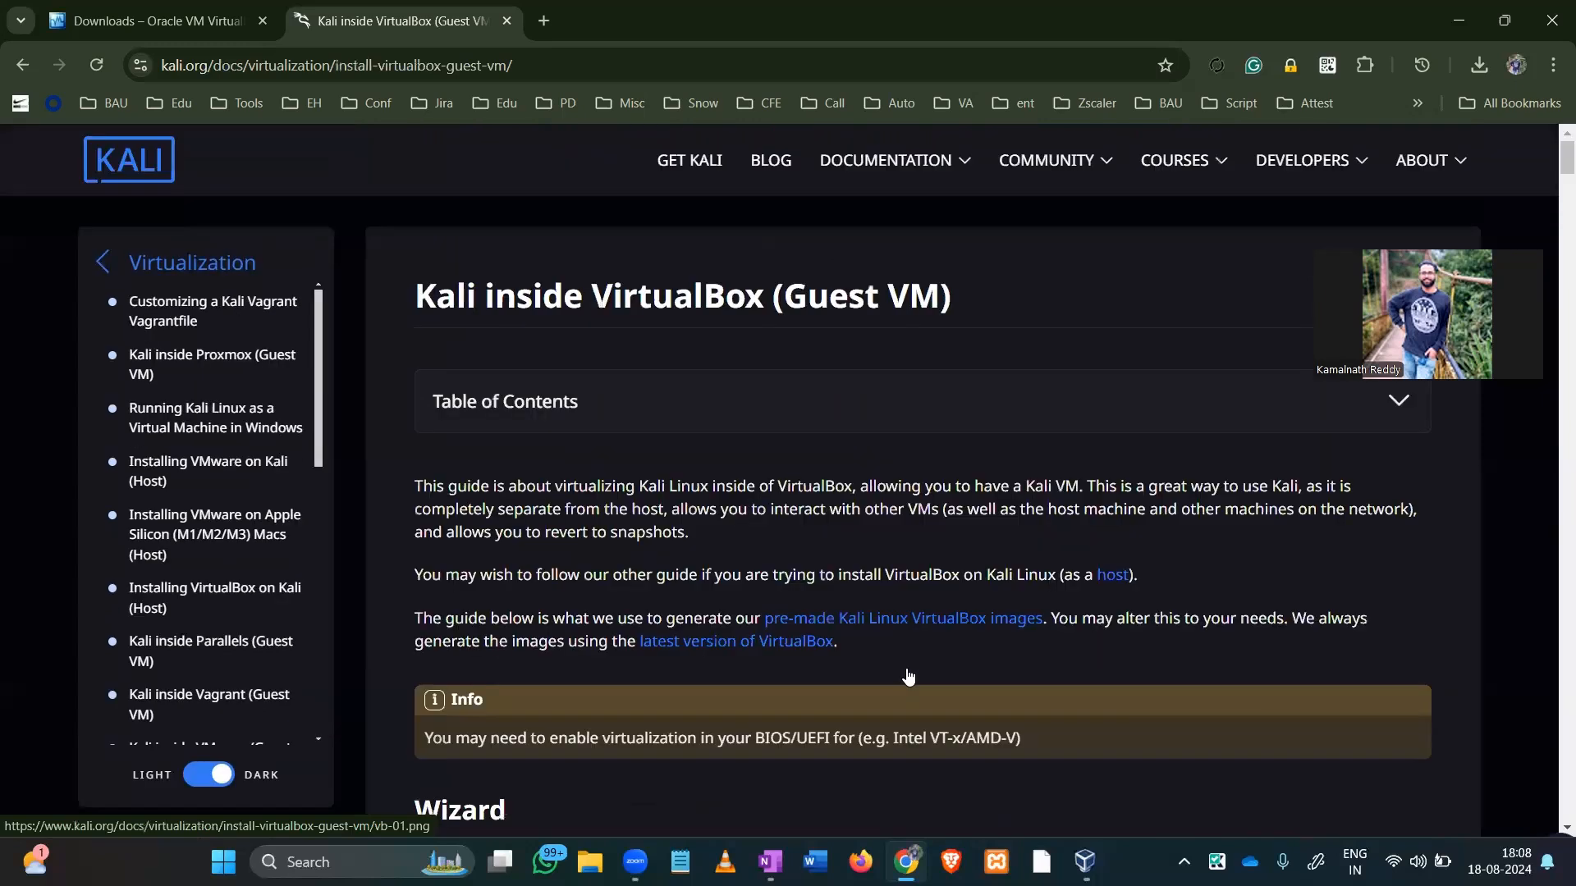
{"action": "scroll", "coordinate": [908, 675], "scroll_direction": "down", "scroll_amount": 1}
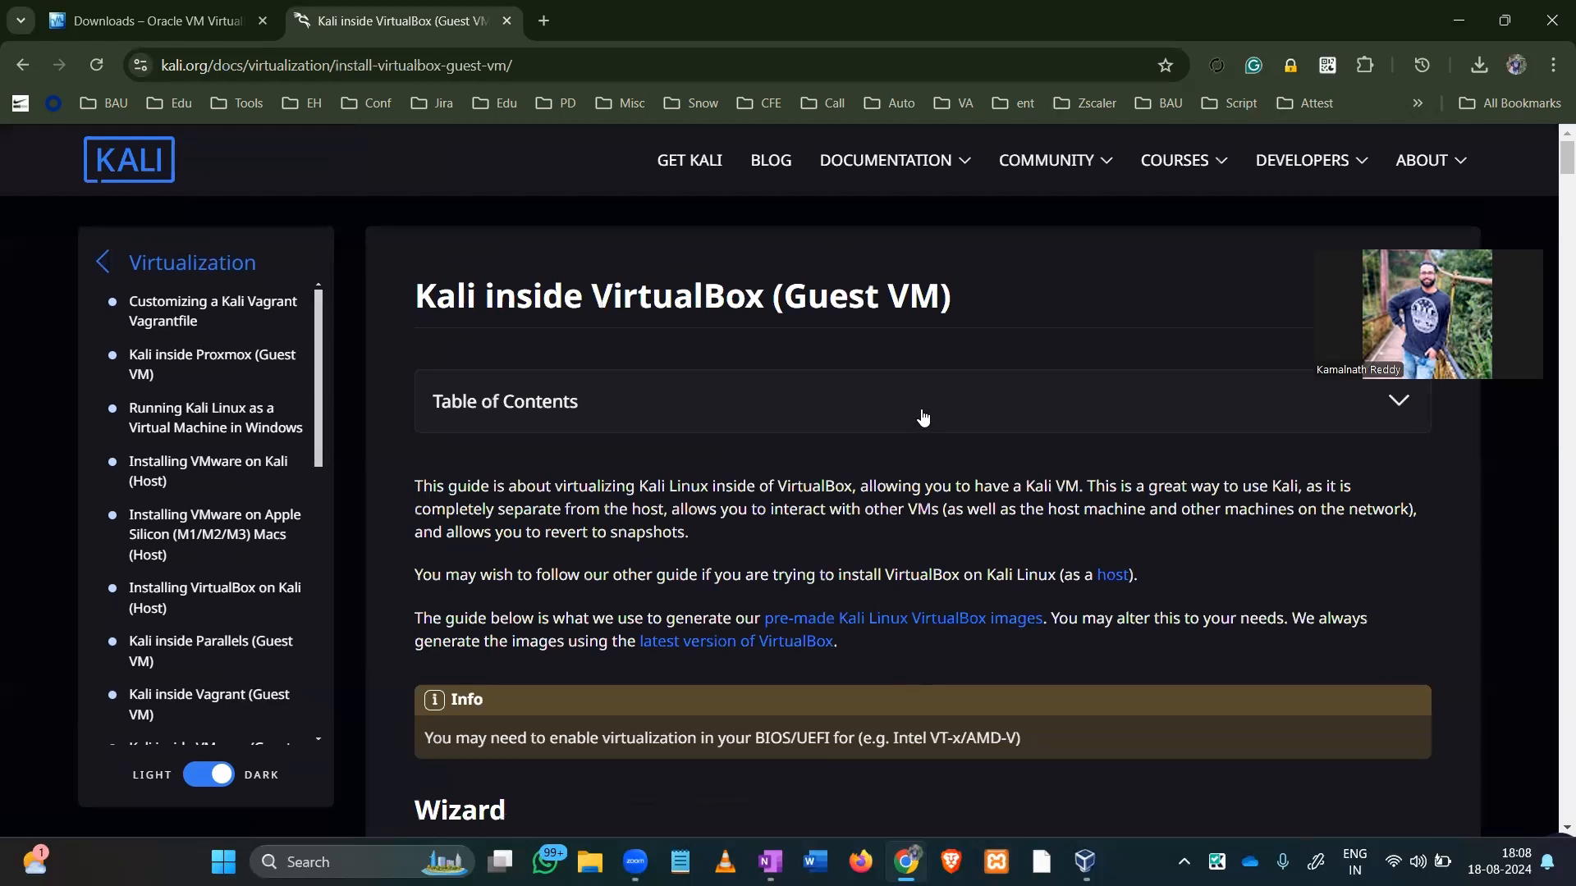
{"action": "scroll", "coordinate": [877, 664], "scroll_direction": "down", "scroll_amount": 2}
{"action": "scroll", "coordinate": [876, 671], "scroll_direction": "down", "scroll_amount": 1}
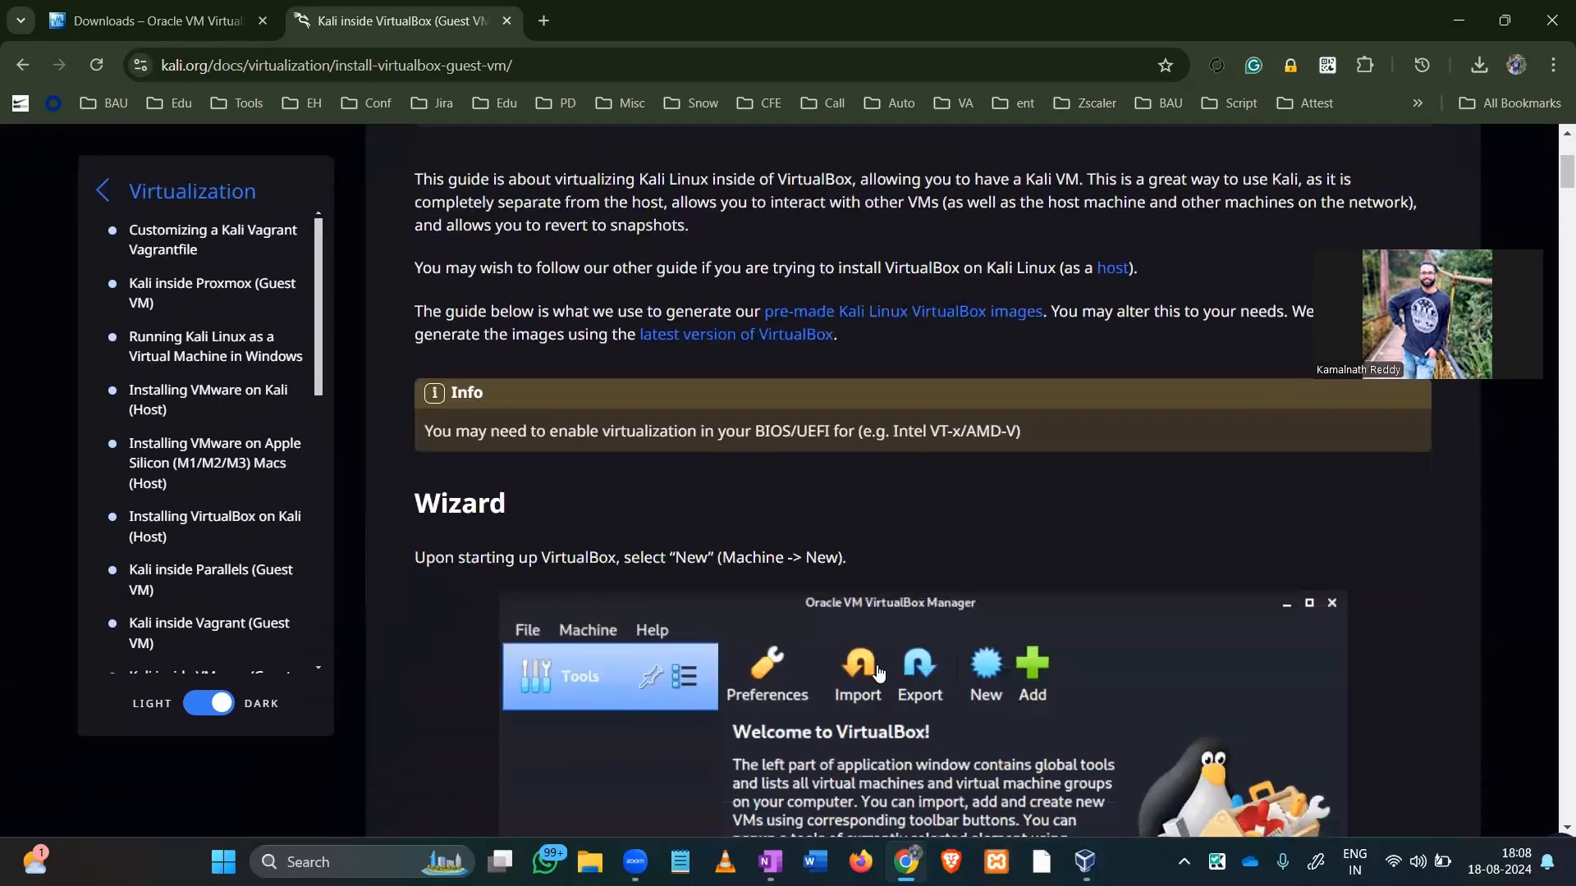
Search the guide for "downloa" and open the pre-made Kali Linux VirtualBox images link in its introduction.
{"action": "key", "text": "ctrl+f"}
{"action": "type", "text": "downloa"}
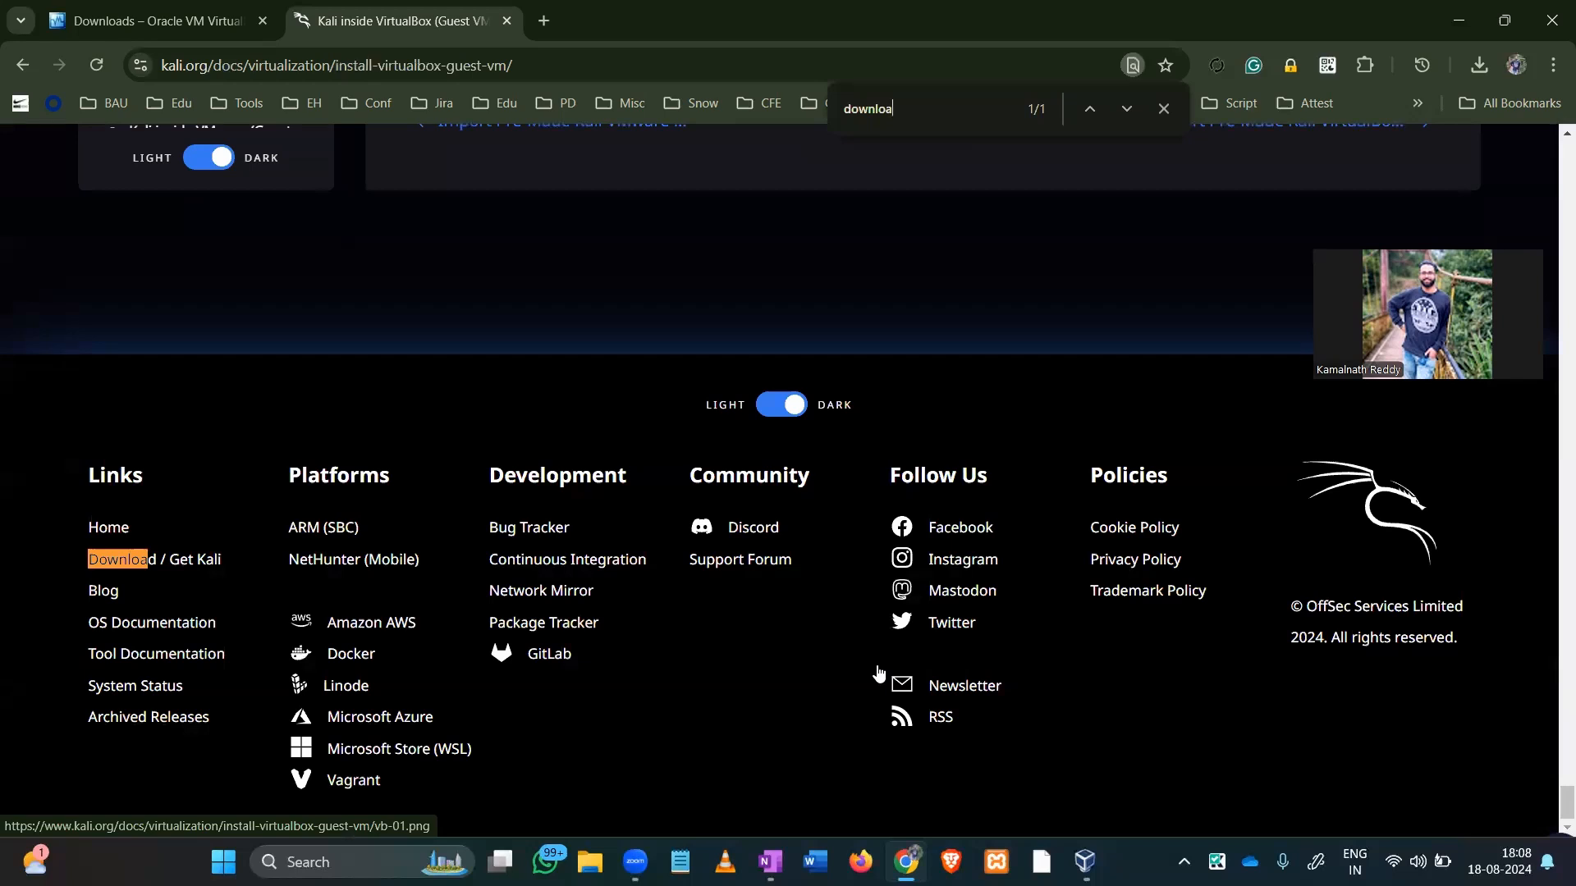
{"action": "scroll", "coordinate": [876, 235], "scroll_direction": "up", "scroll_amount": 20}
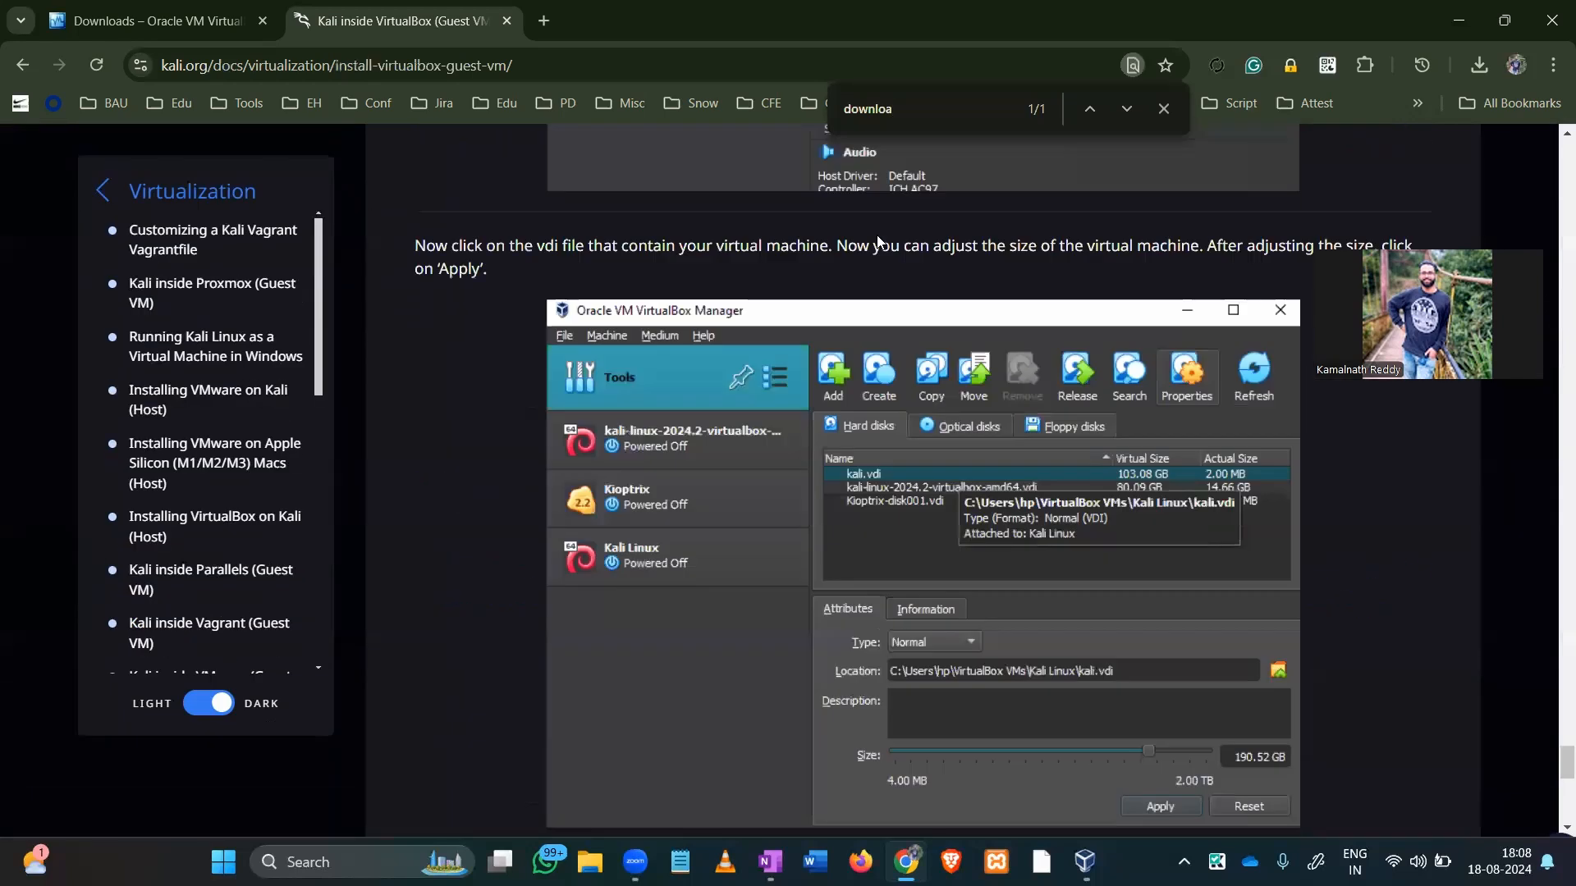
{"action": "scroll", "coordinate": [876, 235], "scroll_direction": "up", "scroll_amount": 20}
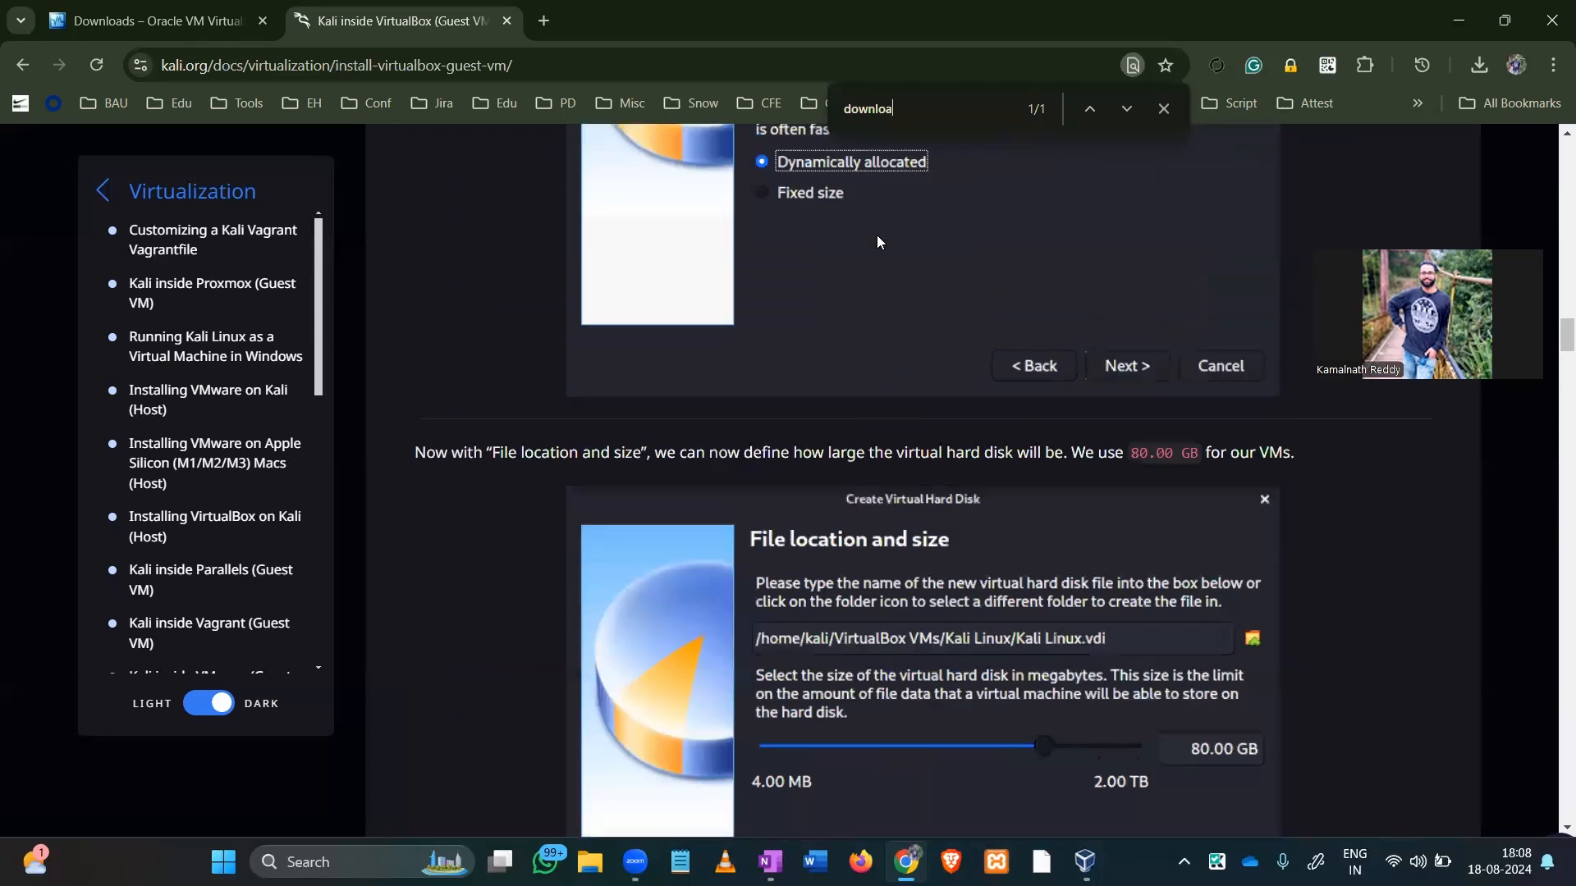
{"action": "scroll", "coordinate": [877, 235], "scroll_direction": "up", "scroll_amount": 15}
{"action": "scroll", "coordinate": [876, 235], "scroll_direction": "up", "scroll_amount": 10}
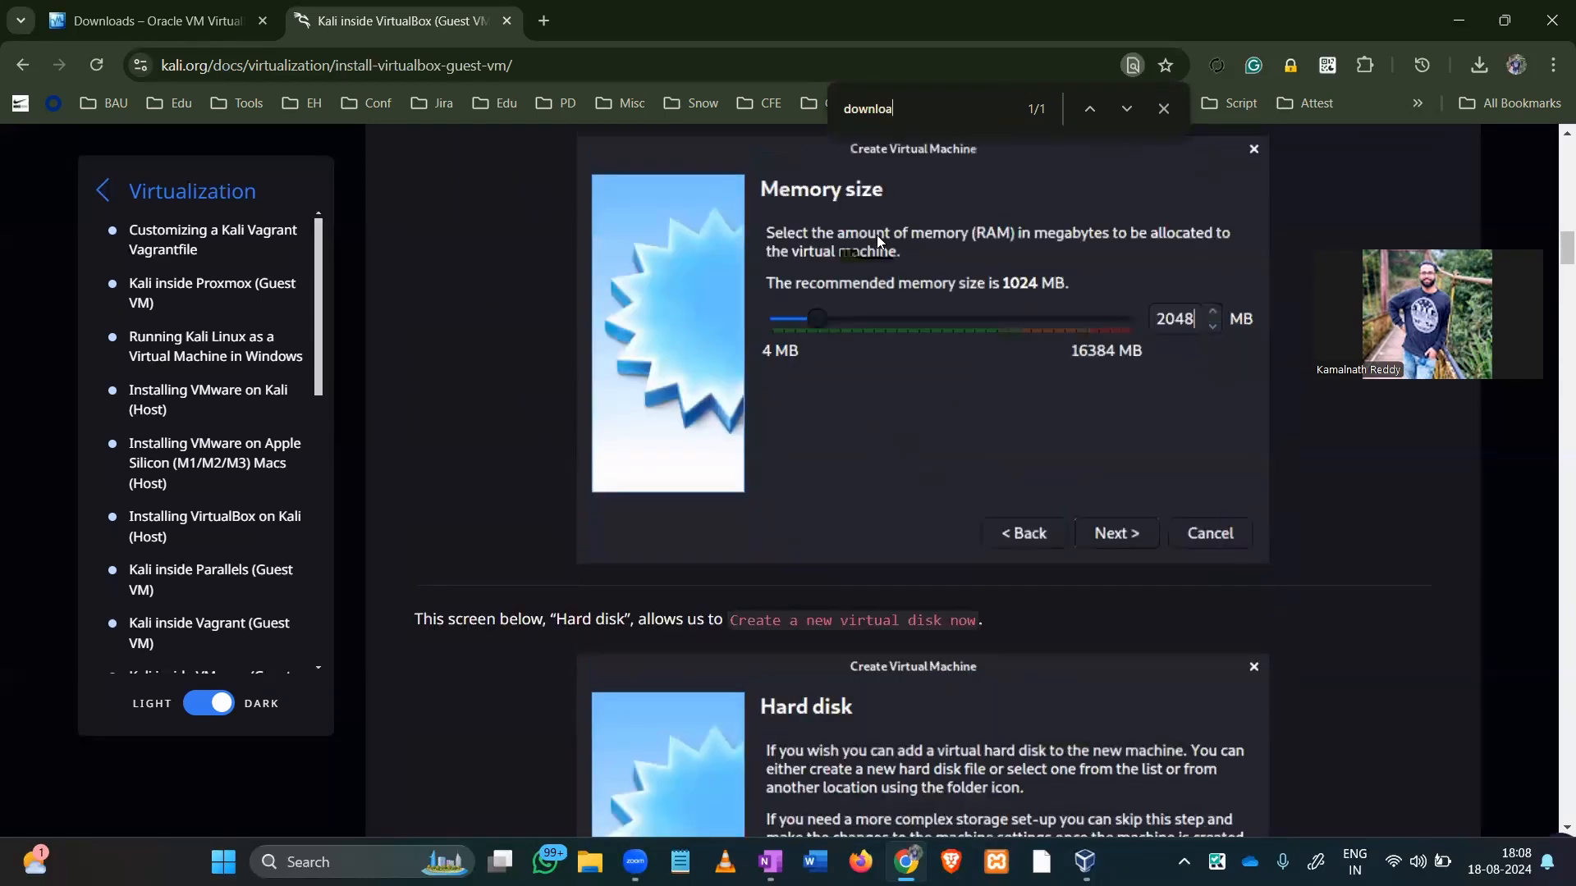
{"action": "scroll", "coordinate": [877, 235], "scroll_direction": "up", "scroll_amount": 8}
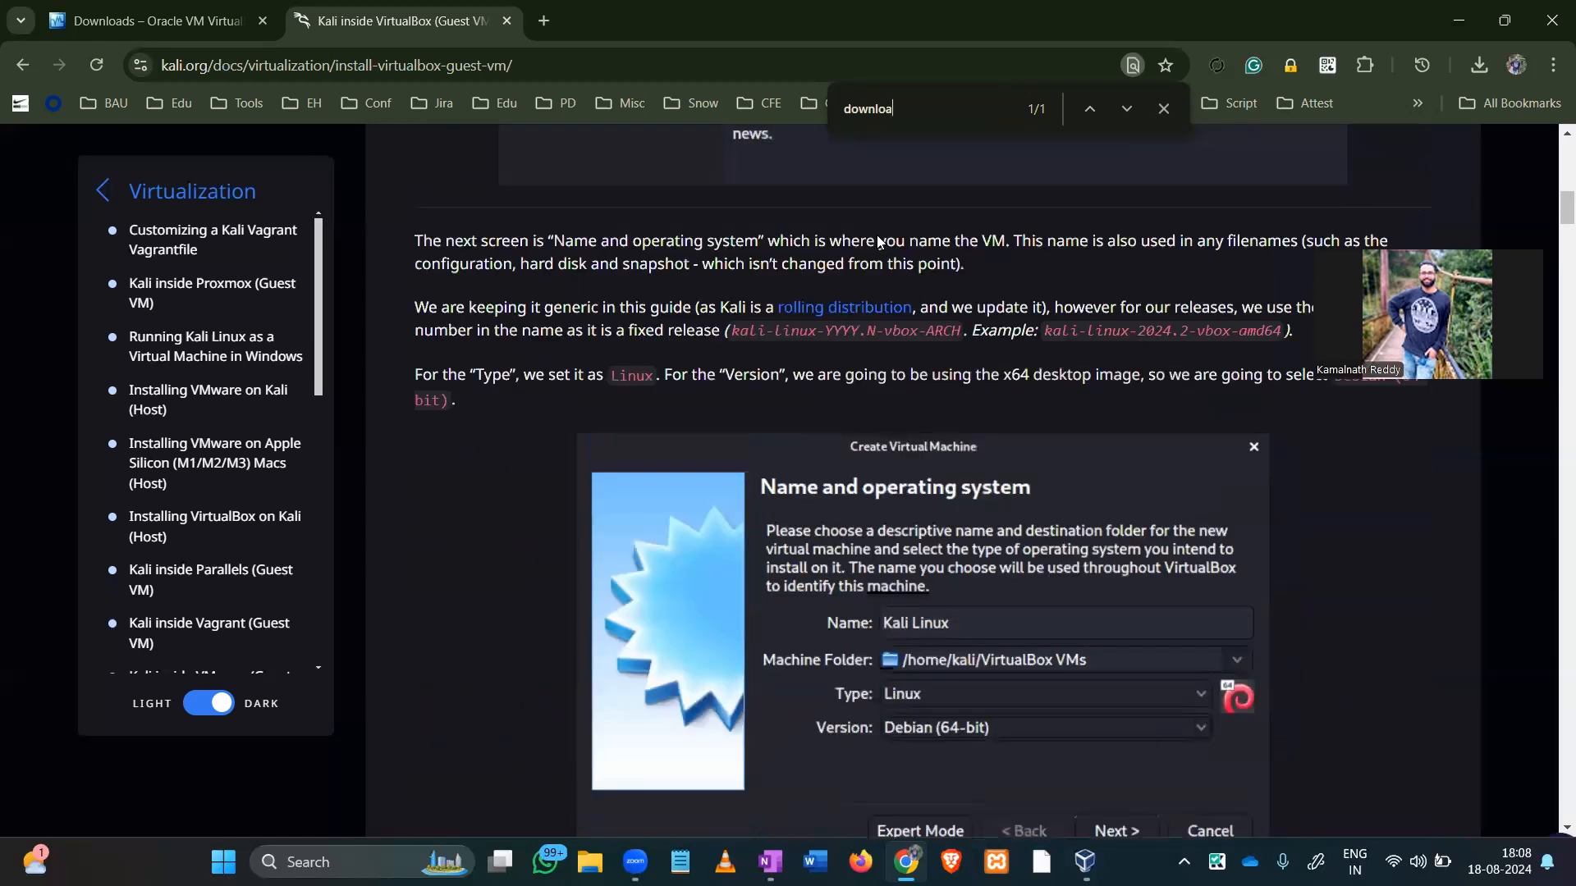
{"action": "scroll", "coordinate": [876, 234], "scroll_direction": "up", "scroll_amount": 3}
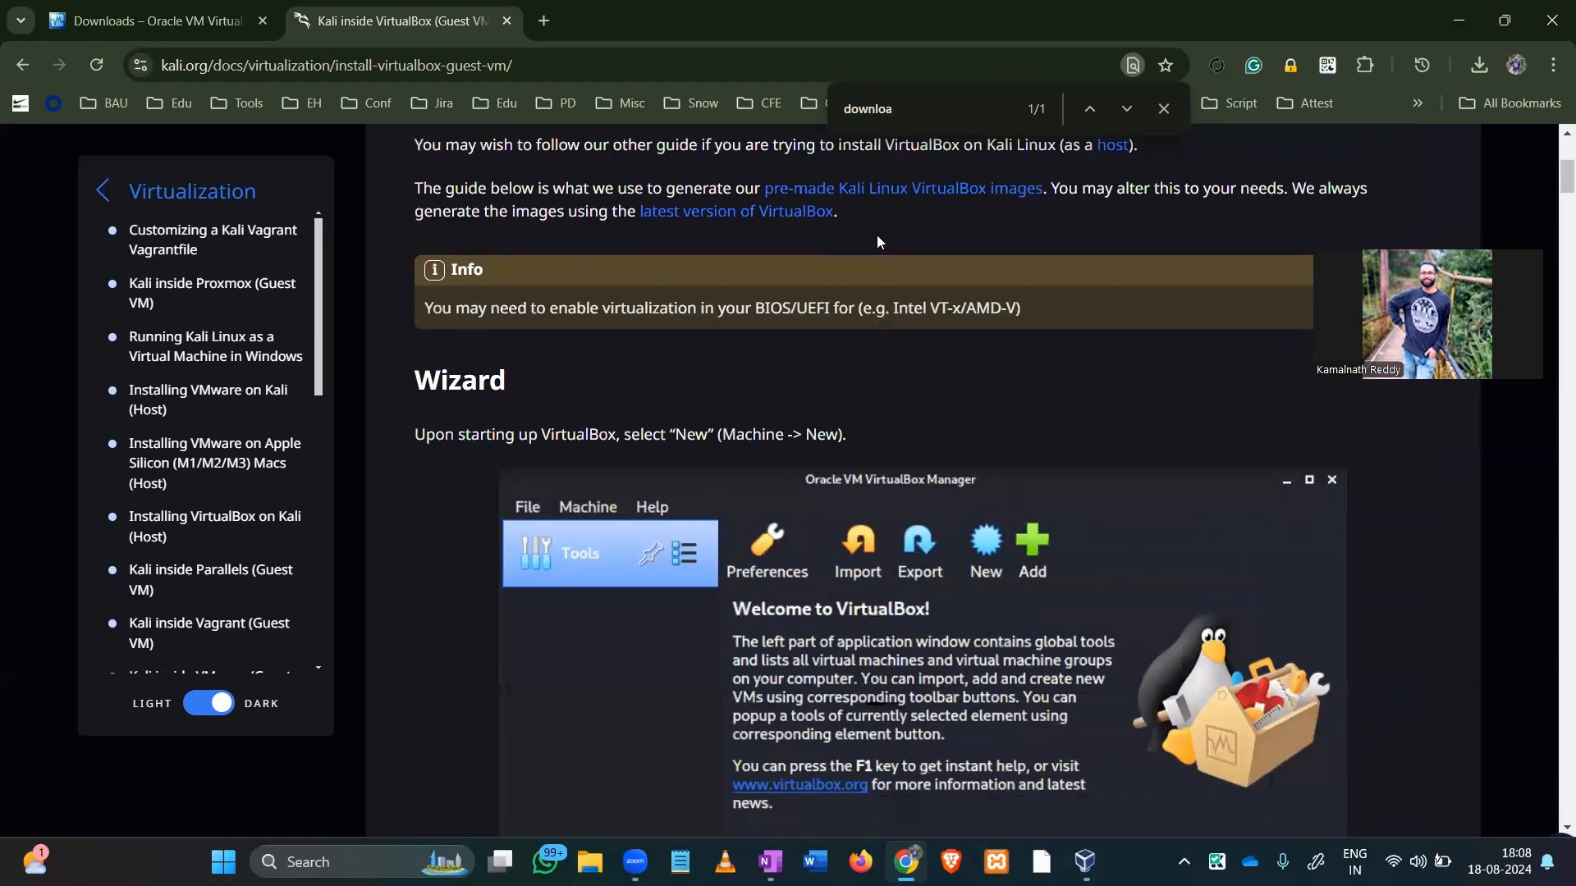
{"action": "scroll", "coordinate": [877, 234], "scroll_direction": "up", "scroll_amount": 4}
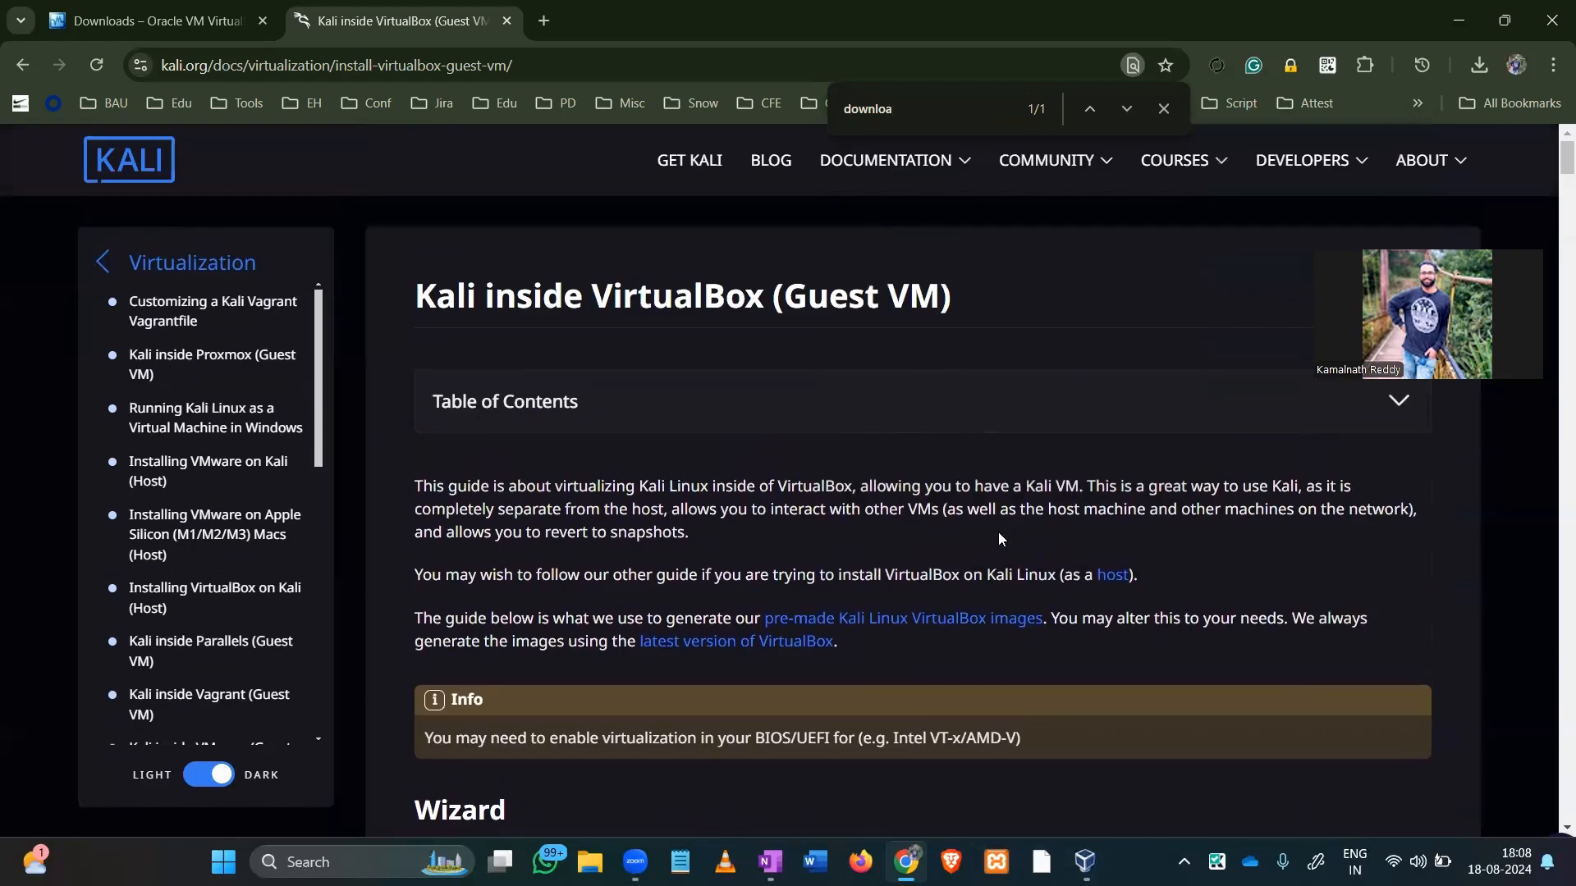
{"action": "left_click", "coordinate": [872, 625]}
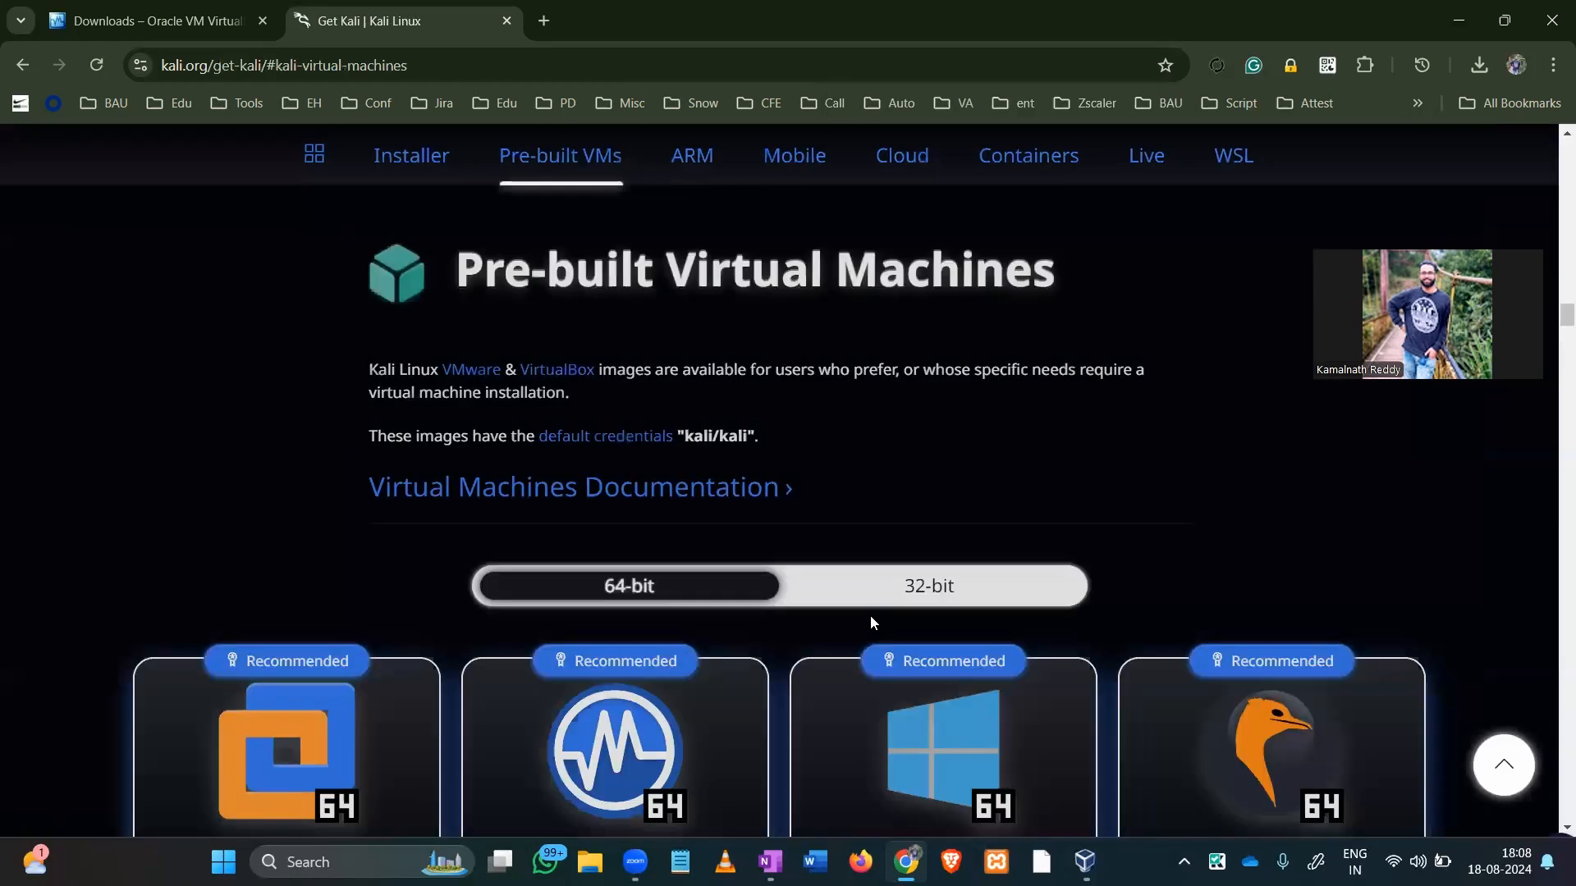
Download the 64-bit VirtualBox image kali-linux-2024.2-virtualbox-amd64 into the Ethical hacking folder and check its download progress.
{"action": "scroll", "coordinate": [870, 622], "scroll_direction": "down", "scroll_amount": 4}
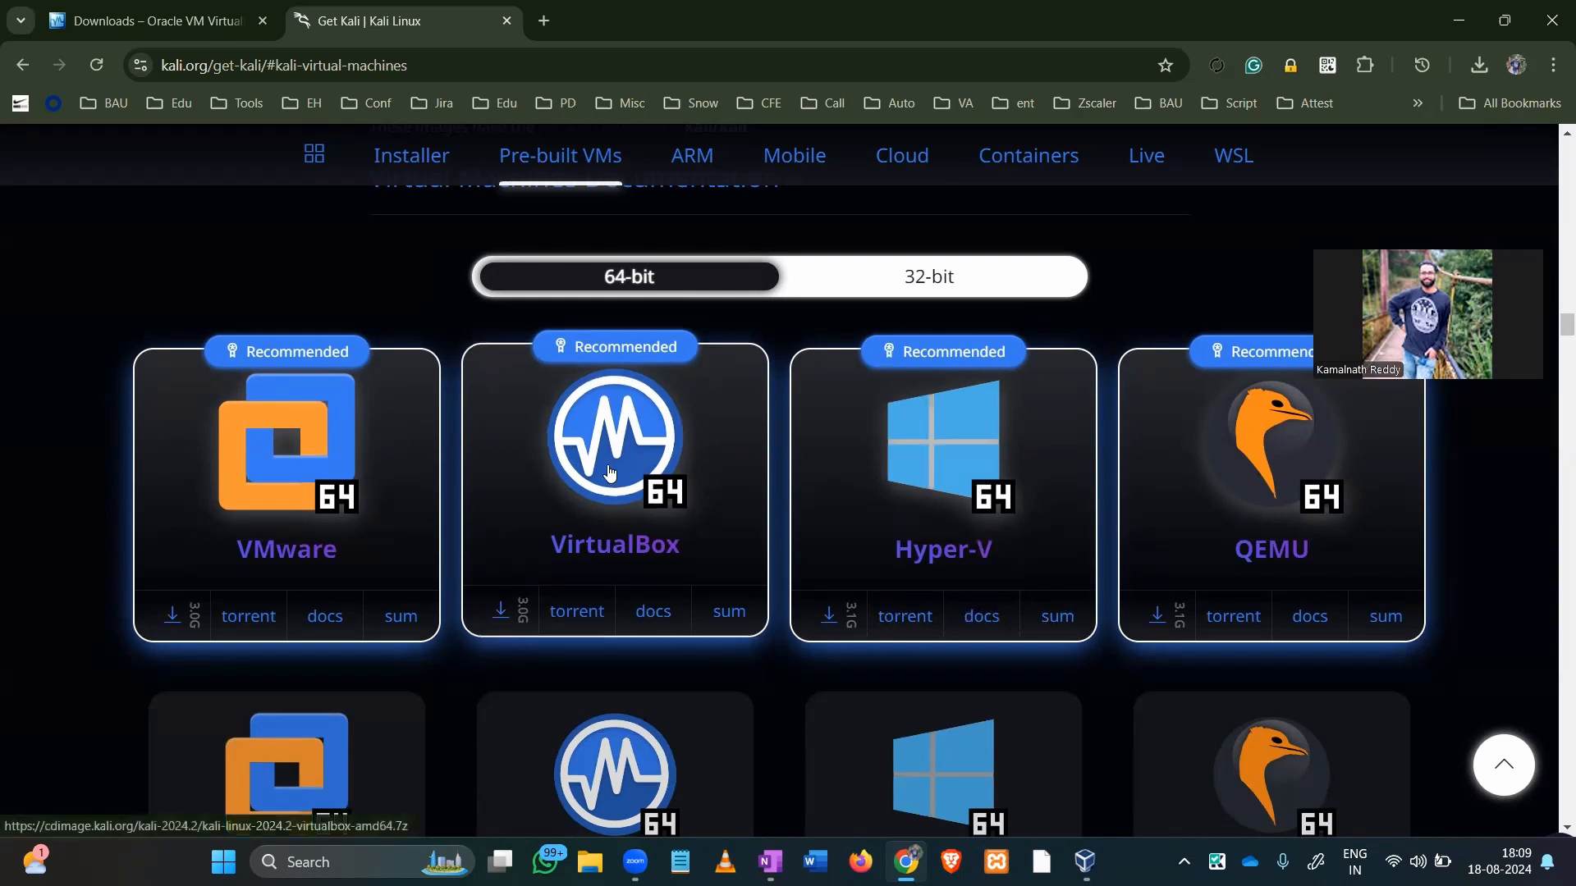
{"action": "left_click", "coordinate": [500, 617]}
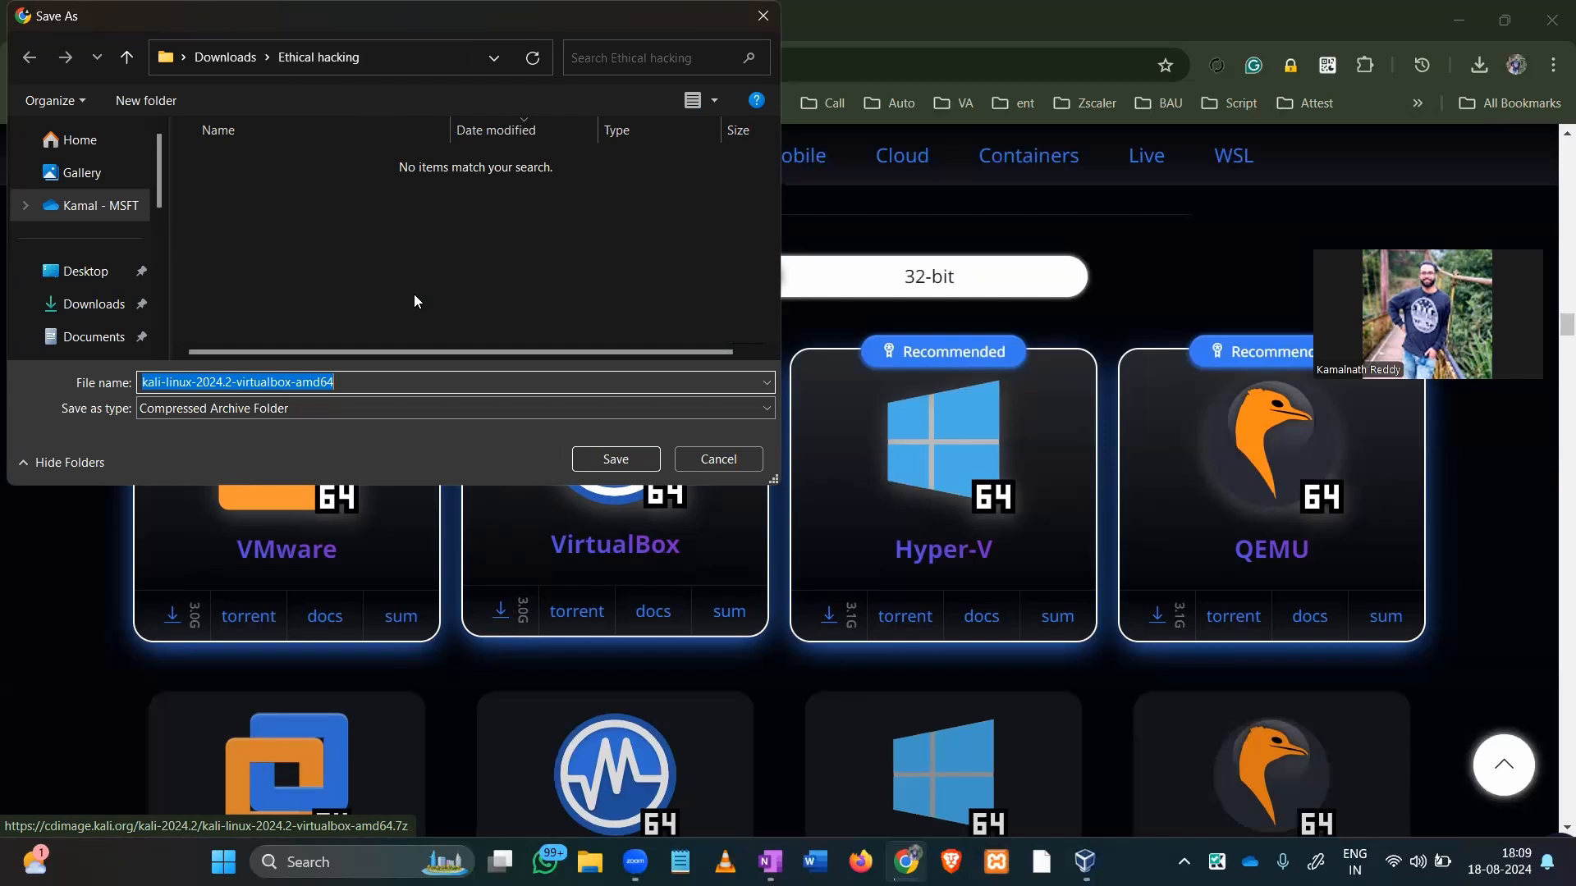
{"action": "left_click", "coordinate": [617, 461]}
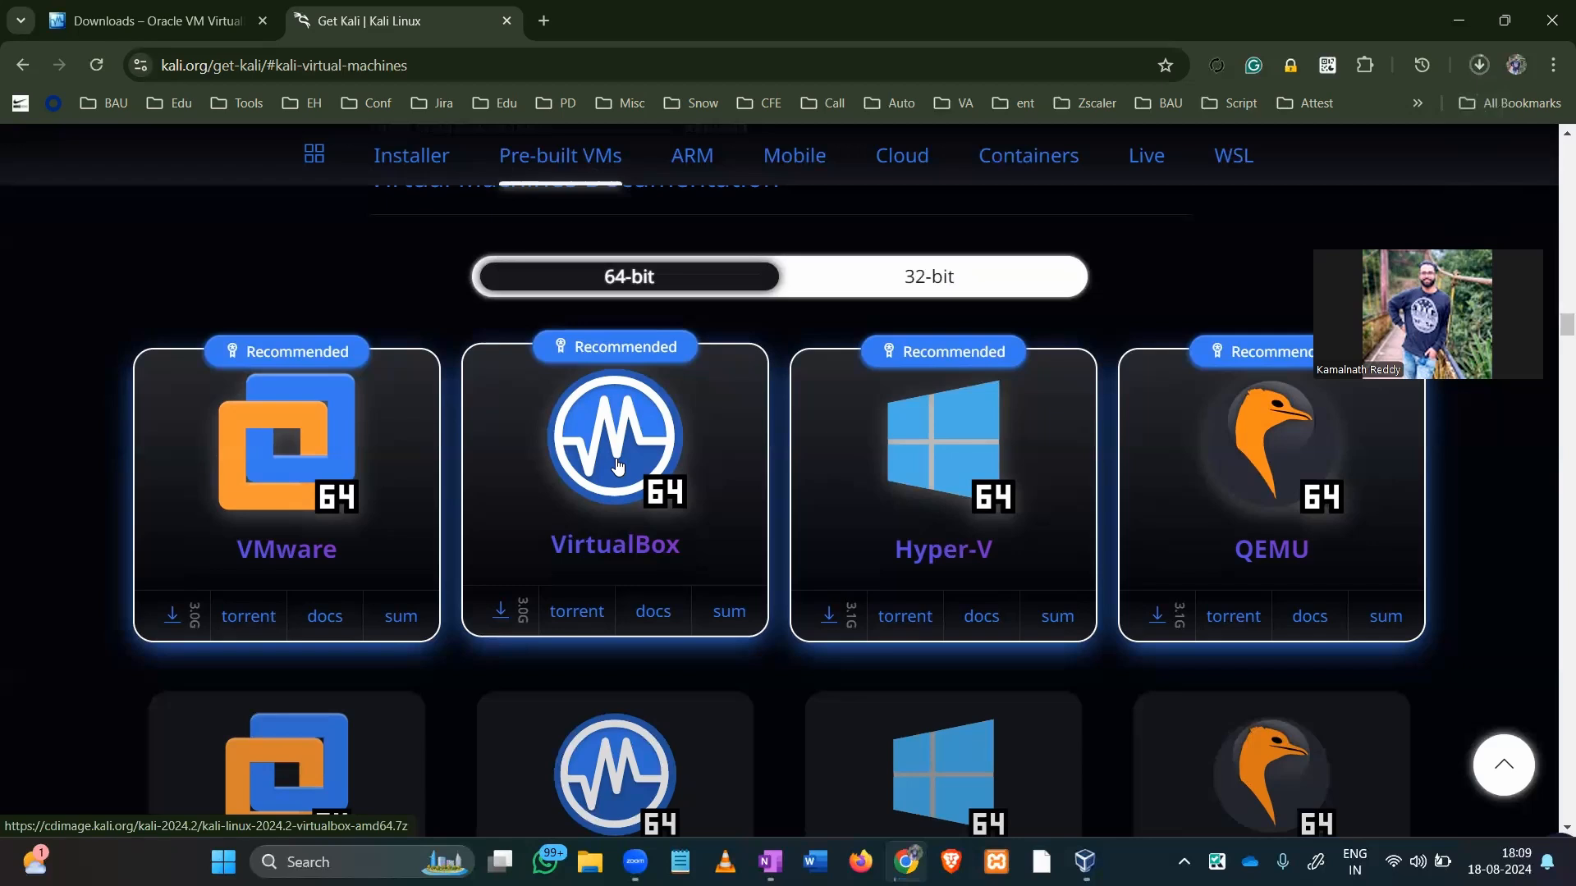
{"action": "left_click", "coordinate": [1477, 66]}
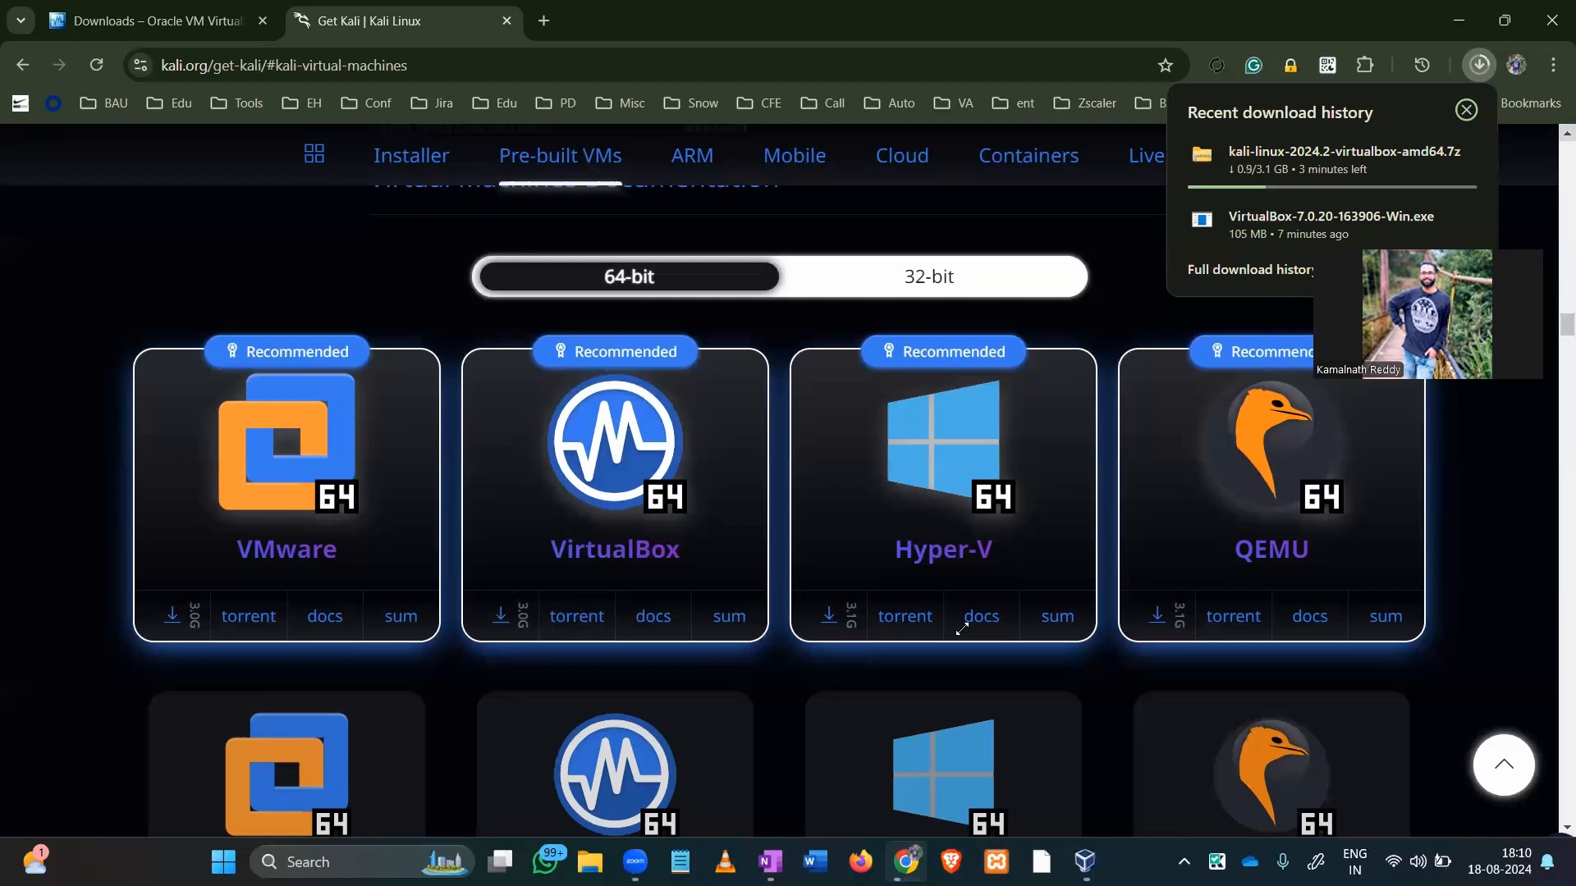
Switch to OneNote to review the host machine diagram, and switch to Oracle VM VirtualBox Manager to view its welcome page.
{"action": "mouse_move", "coordinate": [770, 862]}
{"action": "left_click", "coordinate": [769, 763]}
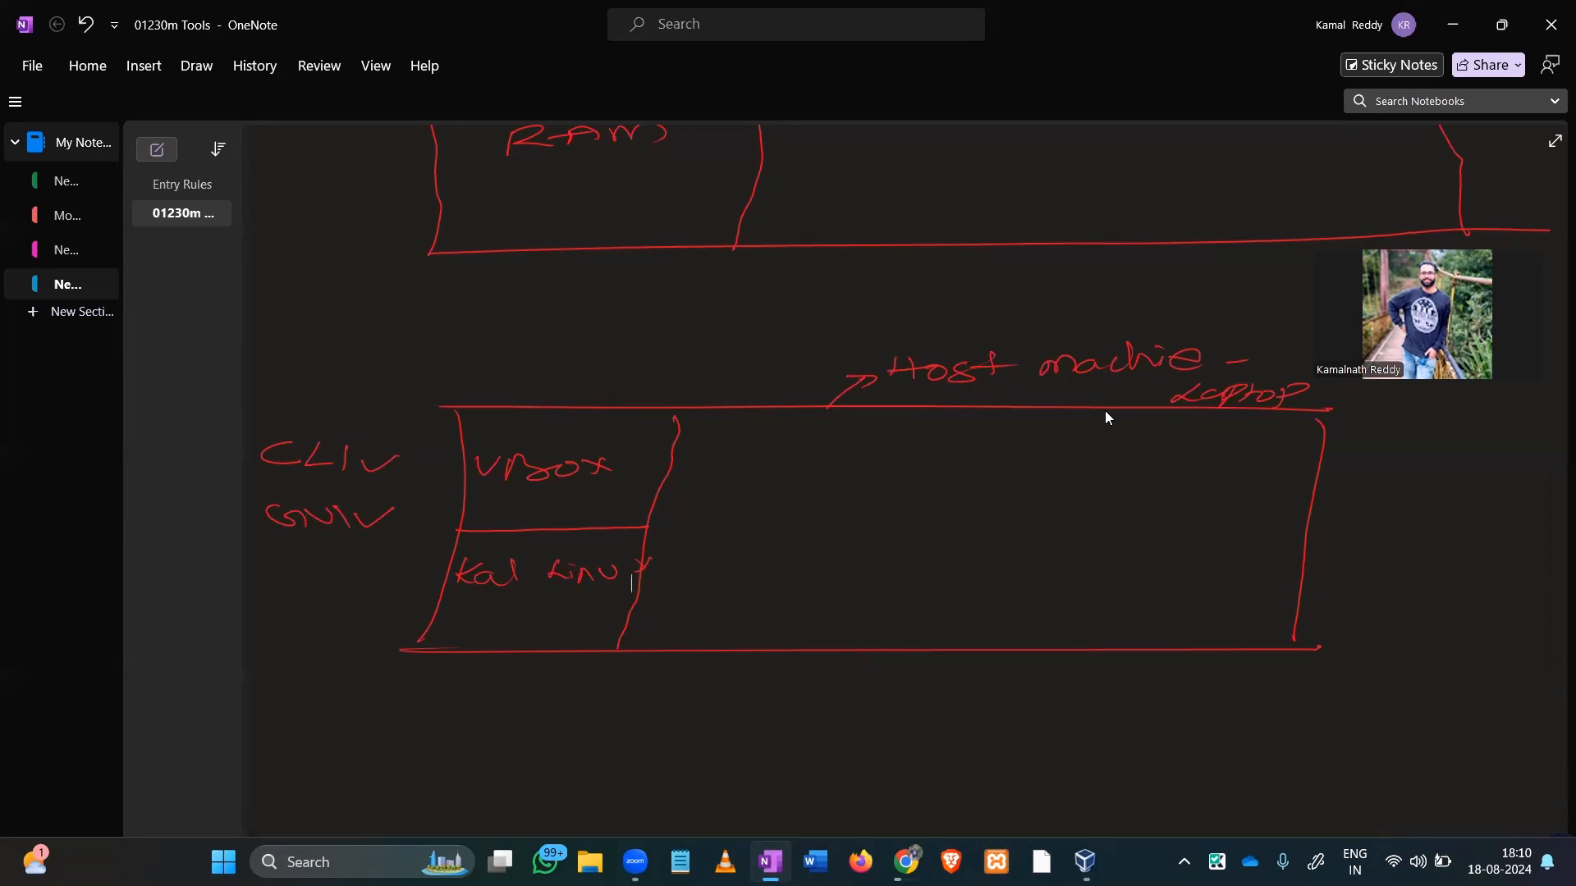
{"action": "mouse_move", "coordinate": [1085, 861]}
{"action": "left_click", "coordinate": [1085, 861]}
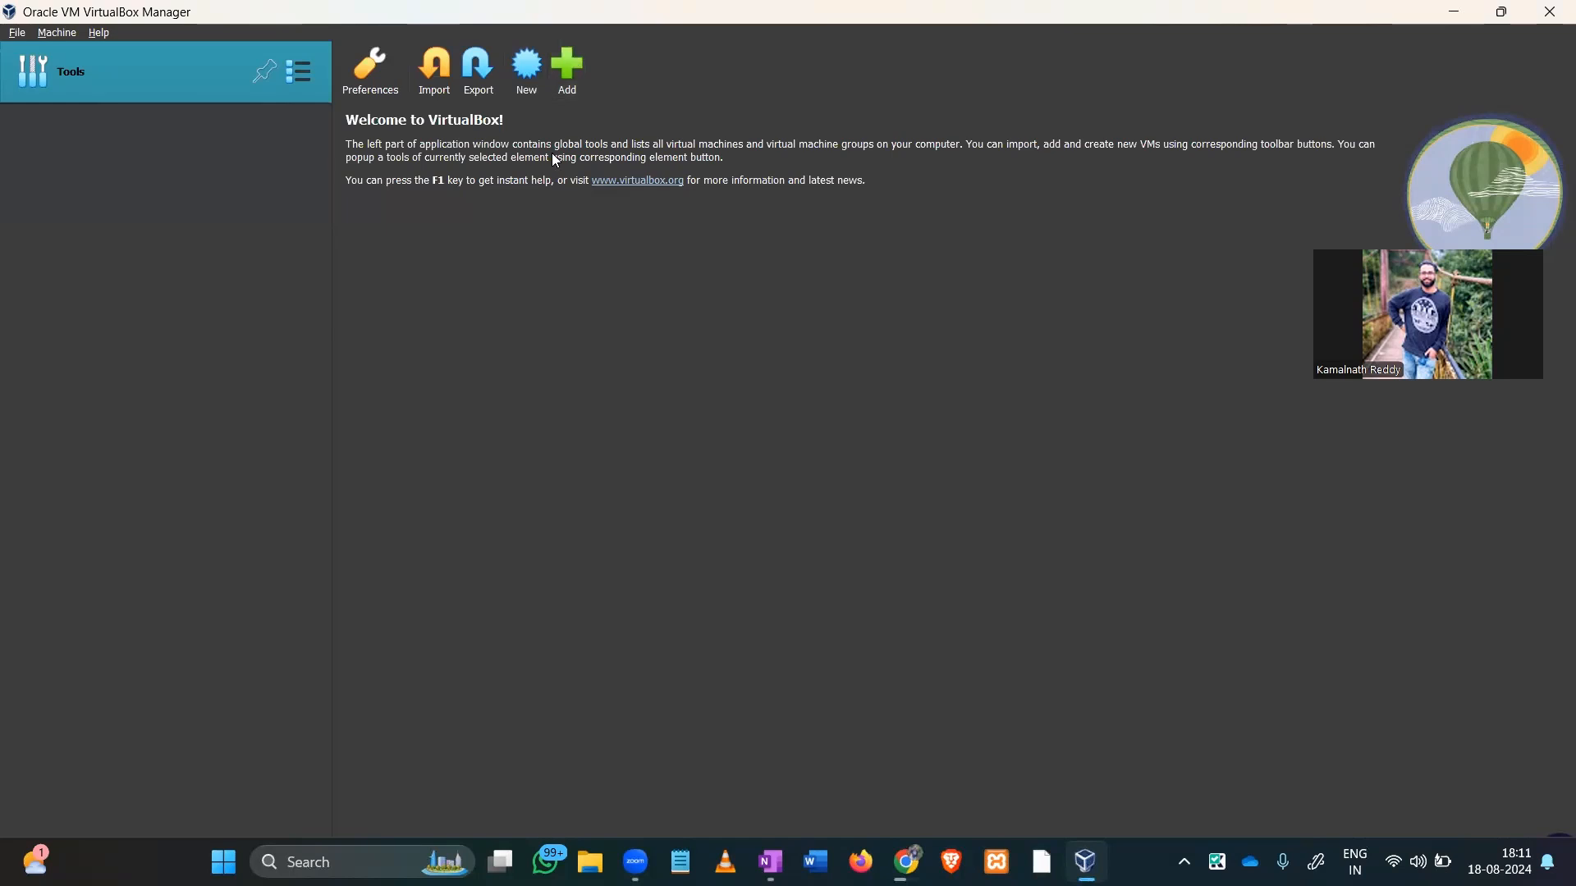
Return to the OneNote diagram and draw small boxes around the Kali Linux label, with arrows pointing out into the host machine area.
{"action": "key", "text": "alt+Tab"}
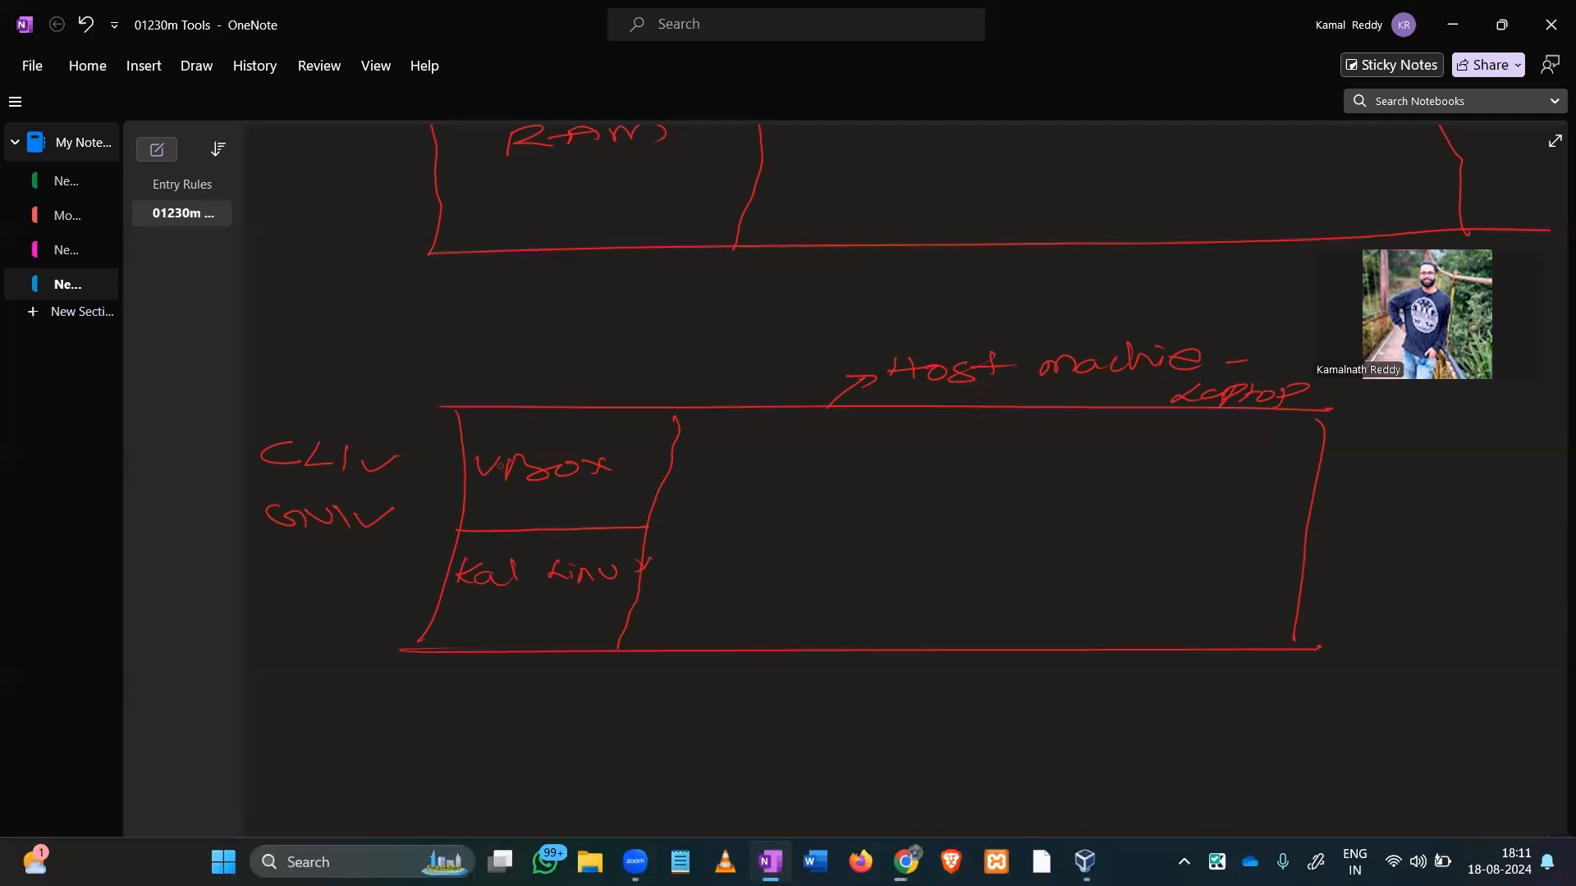
{"action": "mouse_move", "coordinate": [621, 547]}
{"action": "left_mouse_down"}
{"action": "mouse_move", "coordinate": [730, 541]}
{"action": "mouse_move", "coordinate": [681, 550]}
{"action": "mouse_move", "coordinate": [738, 557]}
{"action": "mouse_move", "coordinate": [537, 567]}
{"action": "left_mouse_up"}
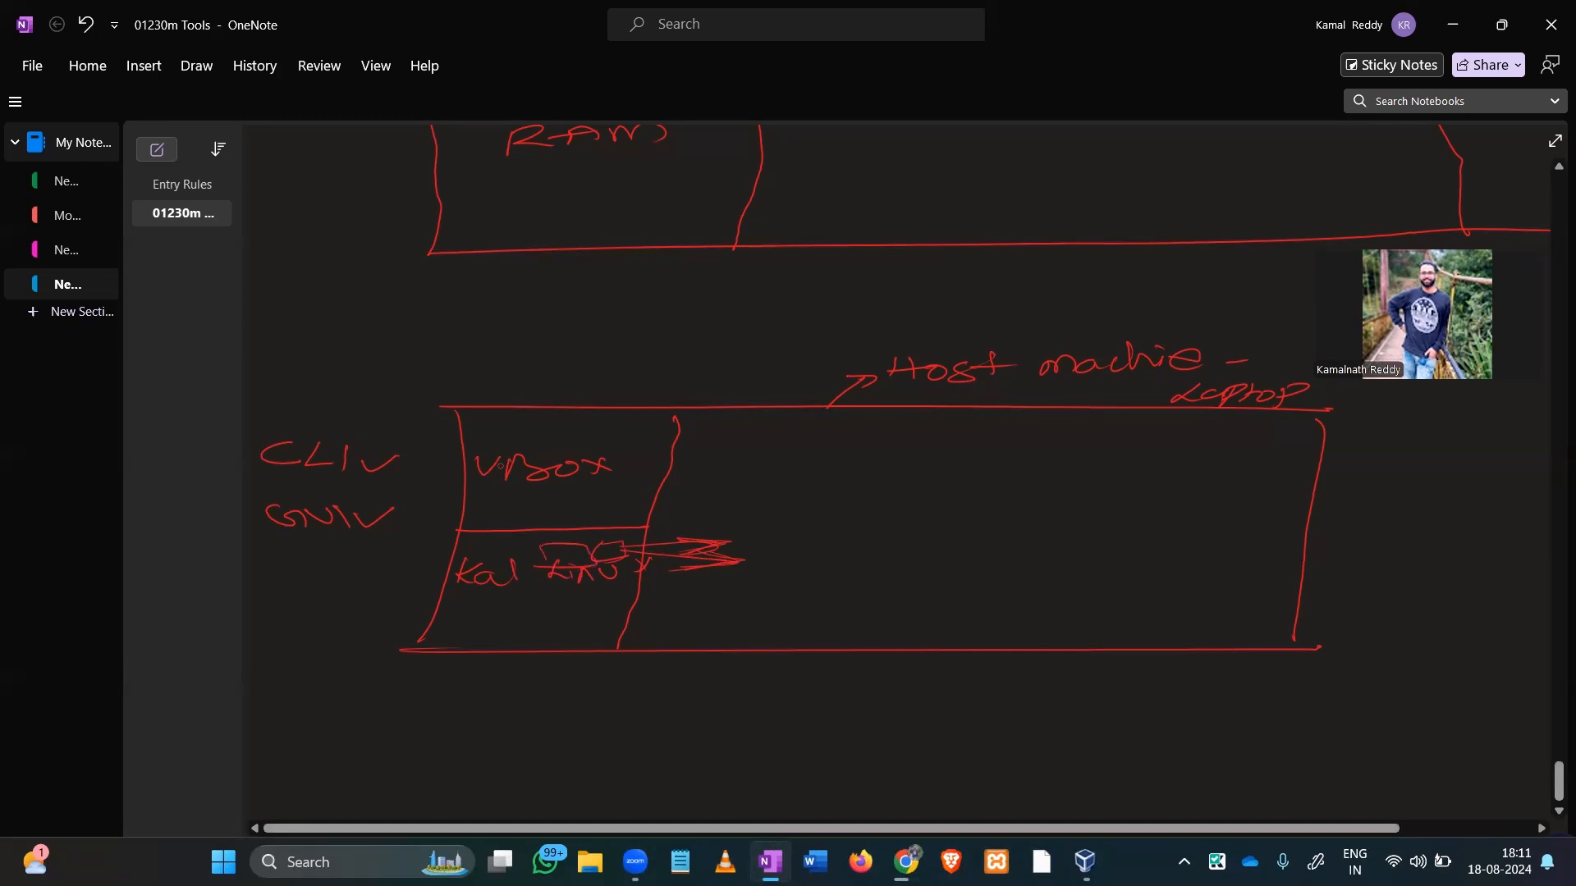
{"action": "left_click_drag", "start_coordinate": [481, 545], "coordinate": [495, 614]}
{"action": "left_click_drag", "start_coordinate": [553, 597], "coordinate": [561, 618]}
{"action": "left_click_drag", "start_coordinate": [601, 595], "coordinate": [584, 620]}
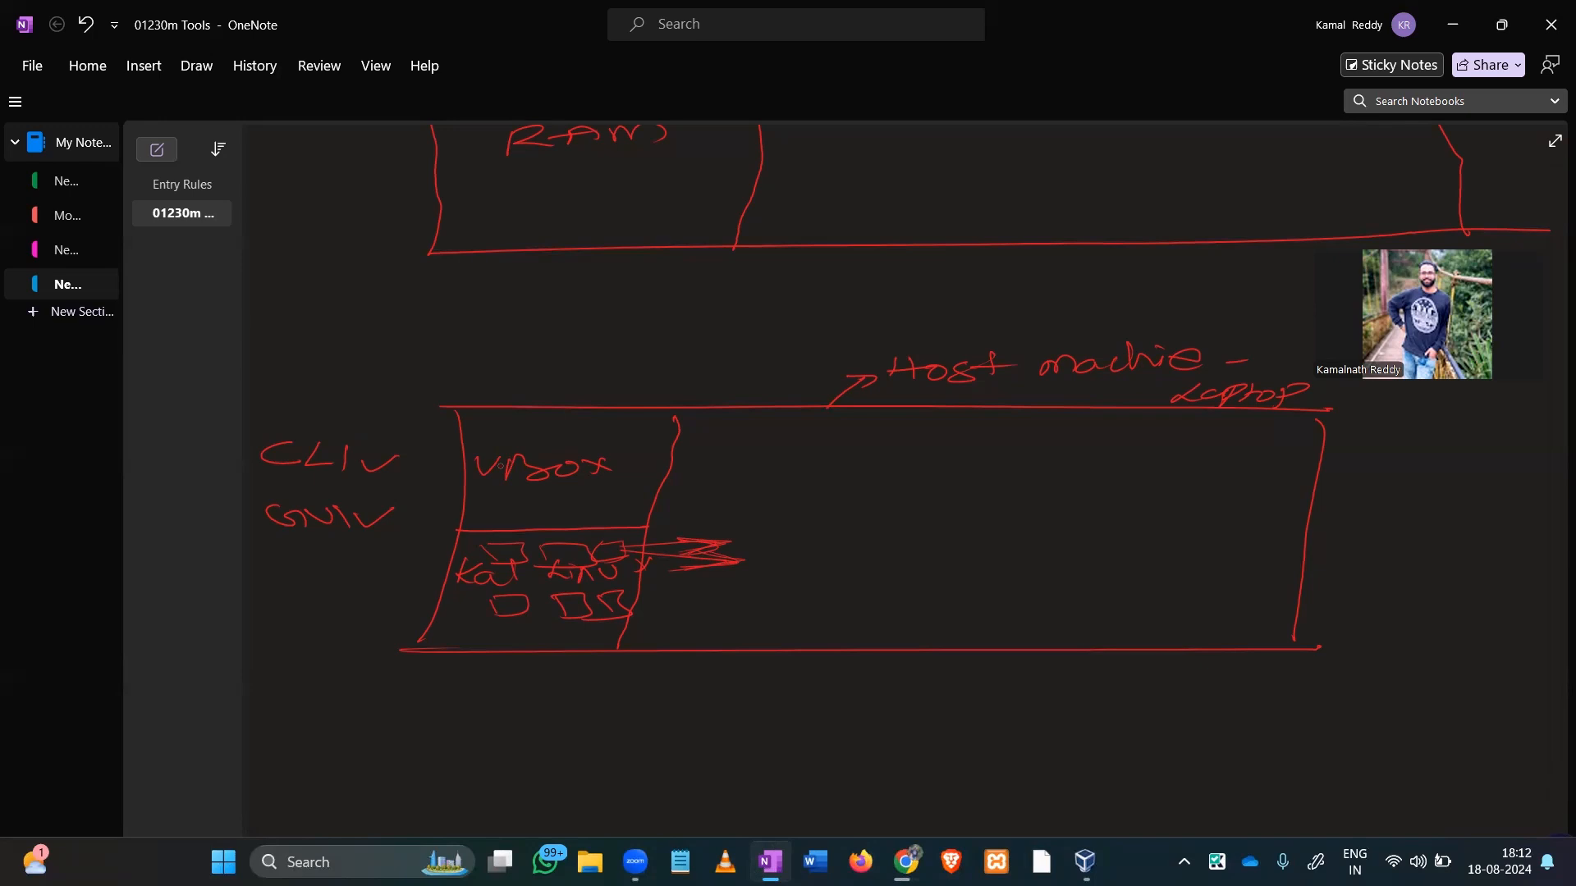
Draw a target box inside the host machine, handwrite "Vulnerable machine called metasploitable-2" around it, and underline the name.
{"action": "mouse_move", "coordinate": [765, 522]}
{"action": "left_mouse_down"}
{"action": "mouse_move", "coordinate": [764, 586]}
{"action": "mouse_move", "coordinate": [783, 504]}
{"action": "mouse_move", "coordinate": [862, 556]}
{"action": "mouse_move", "coordinate": [756, 586]}
{"action": "left_mouse_up"}
{"action": "left_click_drag", "start_coordinate": [771, 491], "coordinate": [1216, 470]}
{"action": "left_click_drag", "start_coordinate": [970, 517], "coordinate": [1126, 504]}
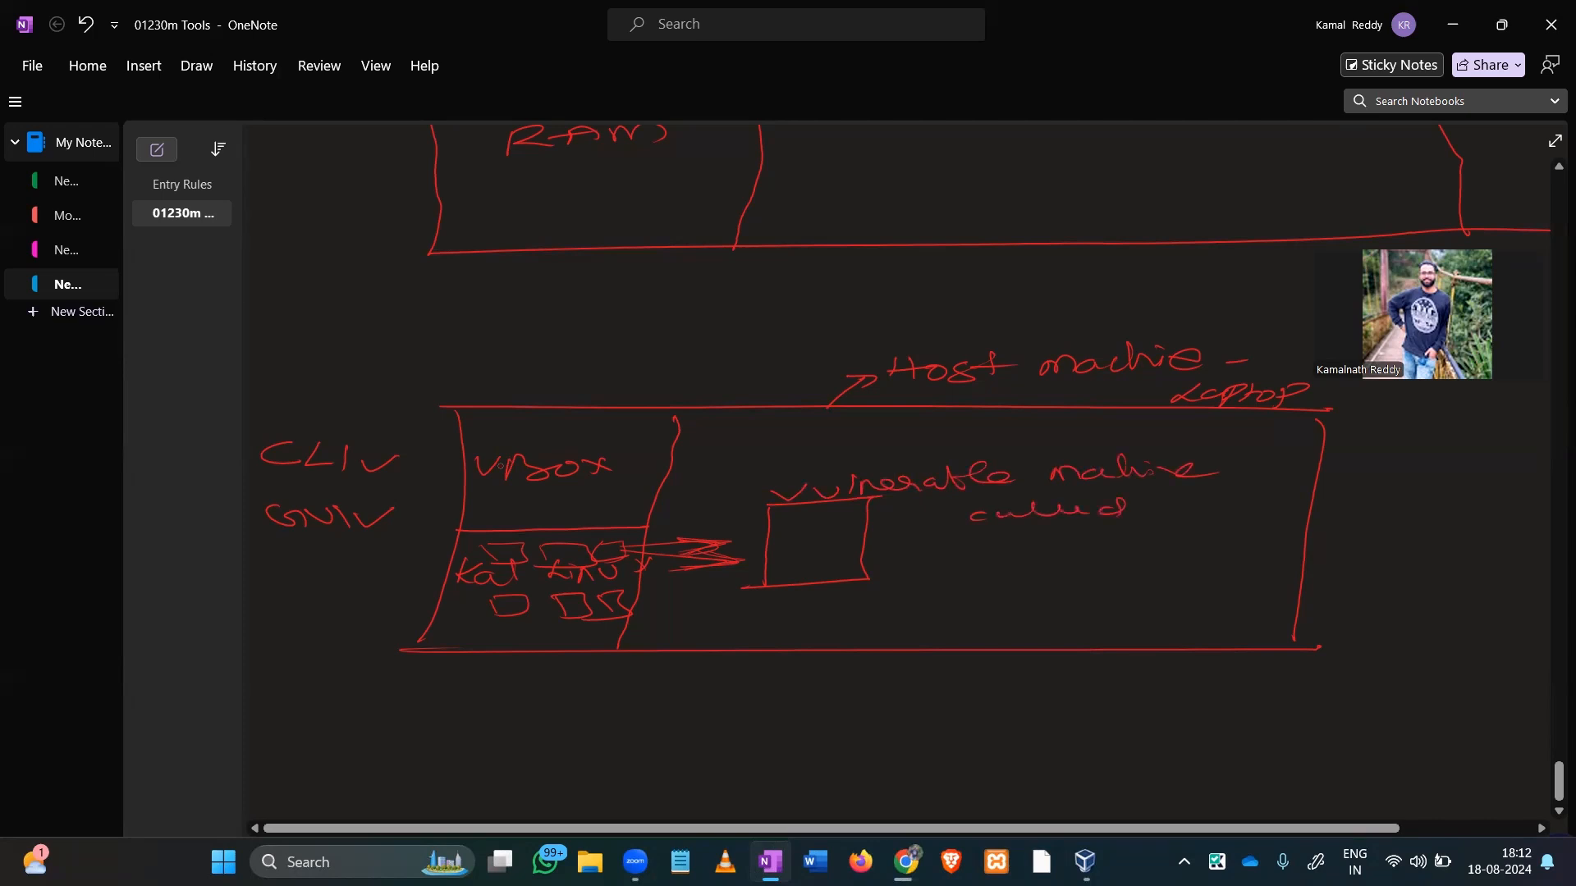
{"action": "left_click_drag", "start_coordinate": [766, 556], "coordinate": [1121, 549]}
{"action": "left_click_drag", "start_coordinate": [932, 585], "coordinate": [1088, 572]}
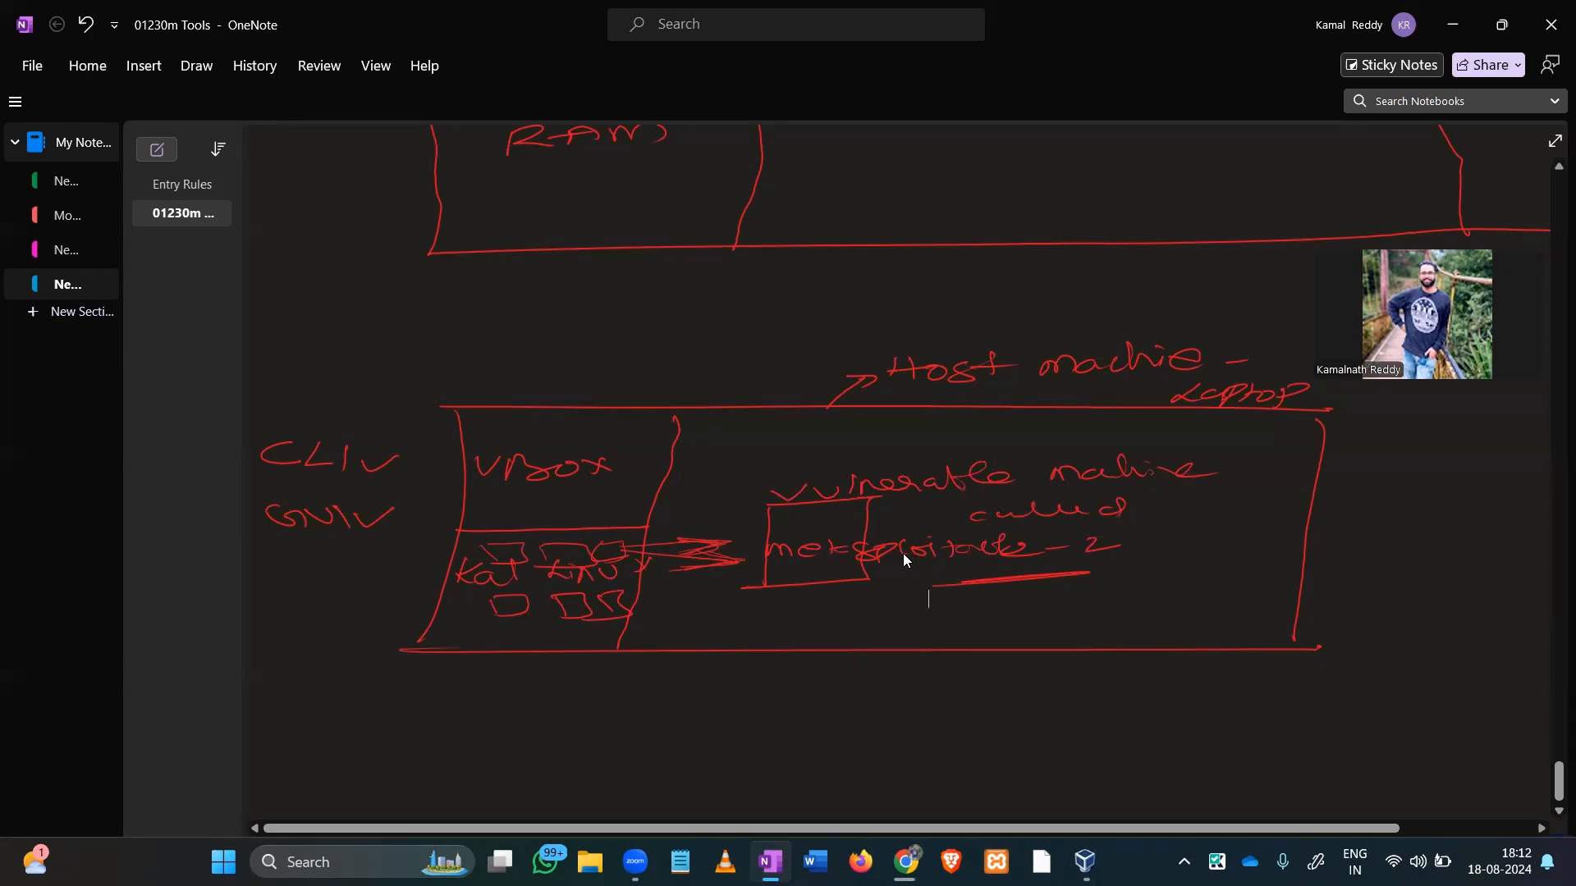
Switch to Chrome, open a new tab, and check the Kali image's download progress.
{"action": "key", "text": "alt+Tab"}
{"action": "key", "text": "alt+Tab"}
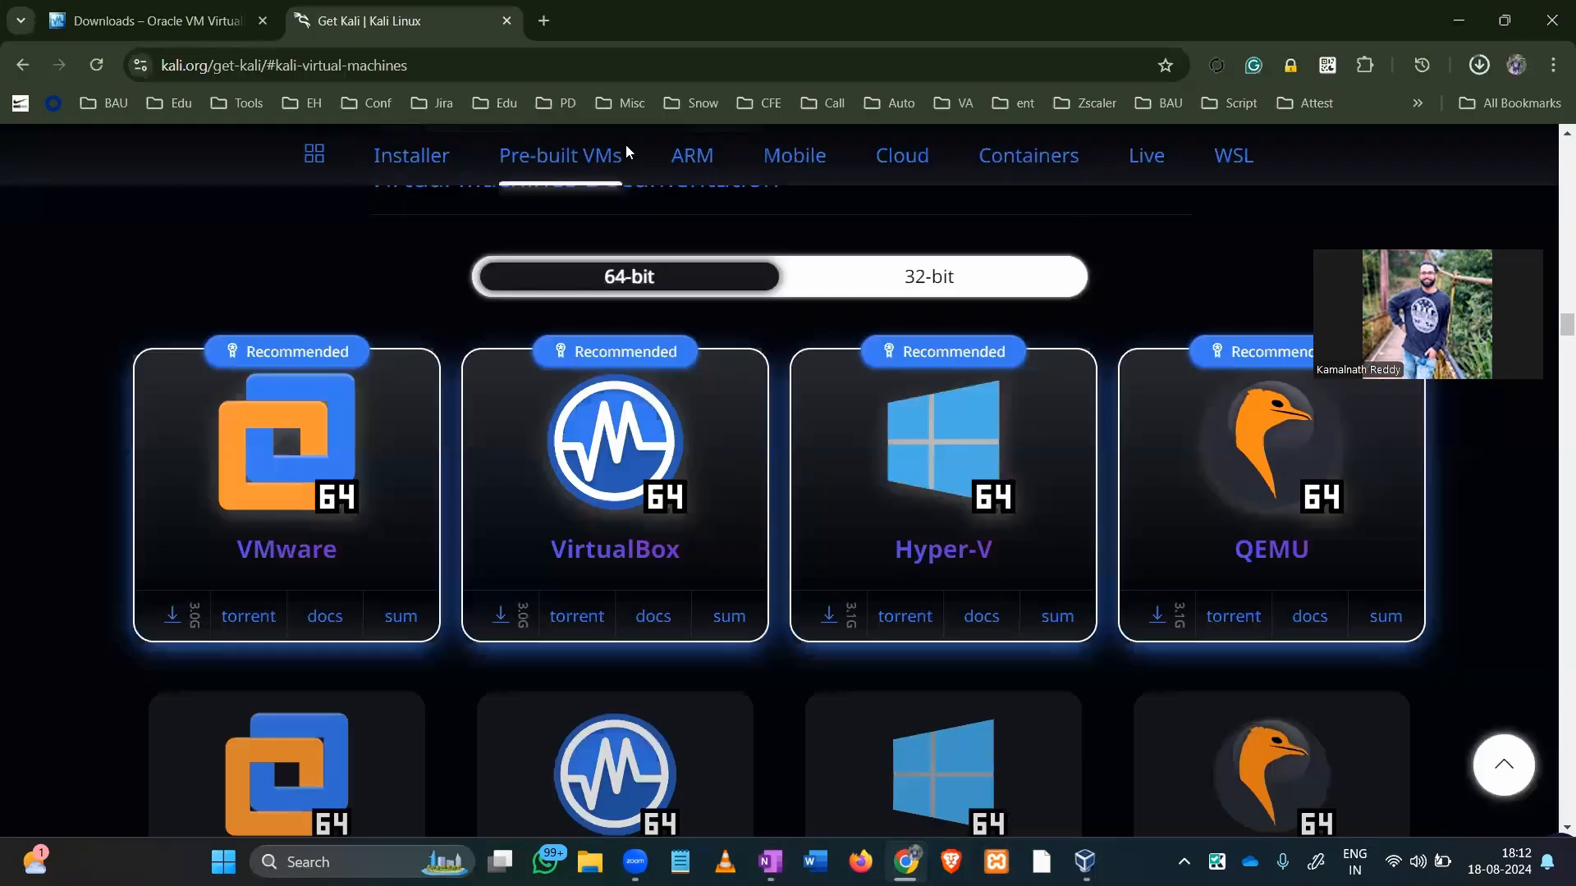
{"action": "key", "text": "ctrl+t"}
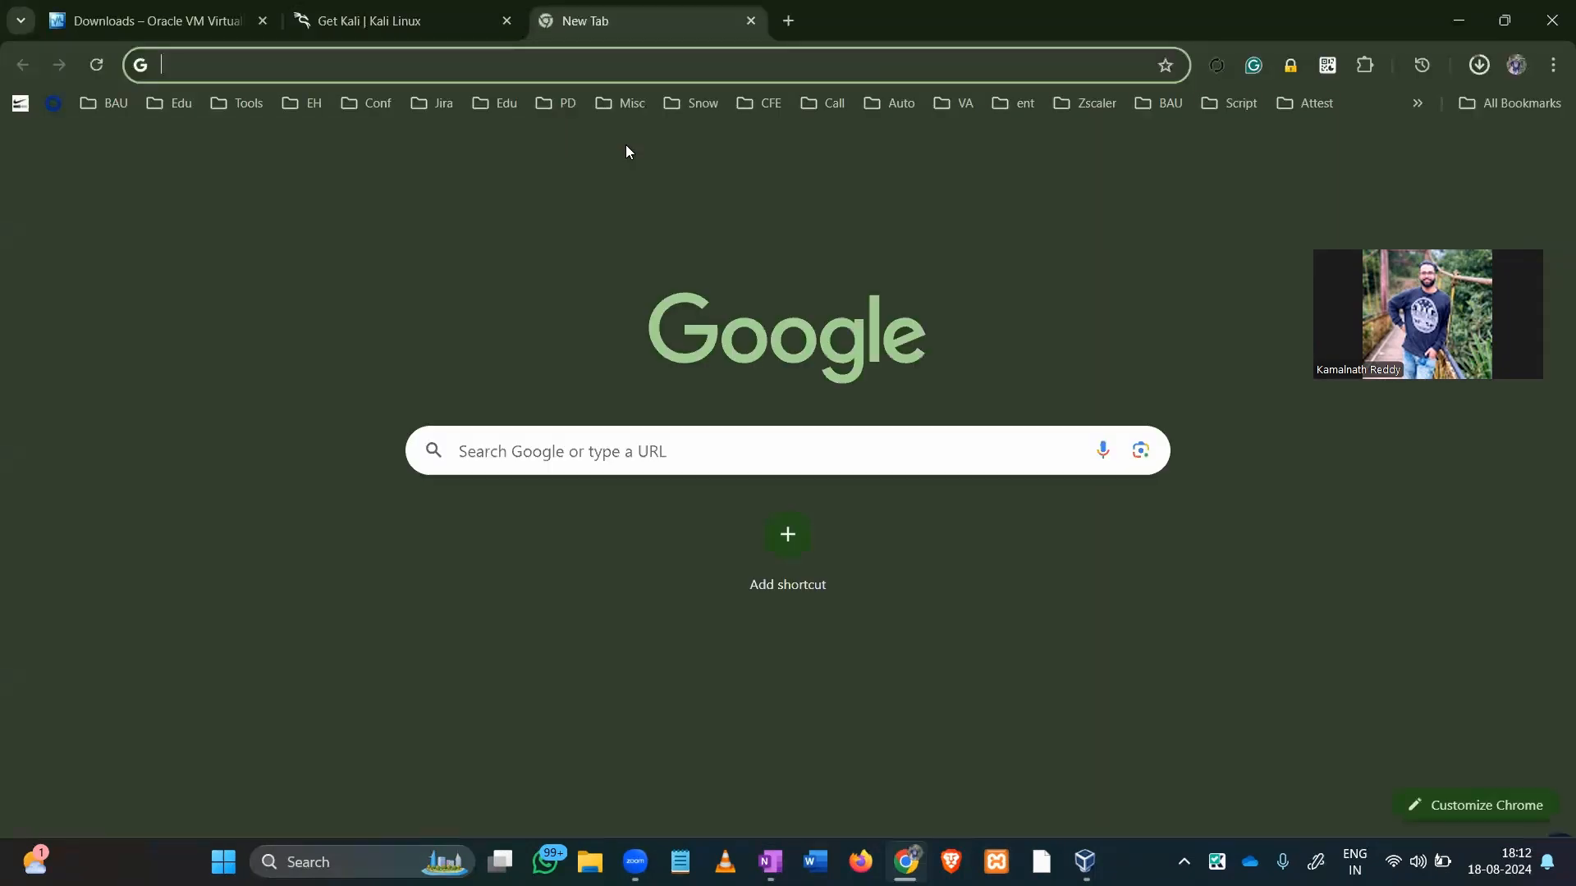
{"action": "left_click", "coordinate": [1480, 69]}
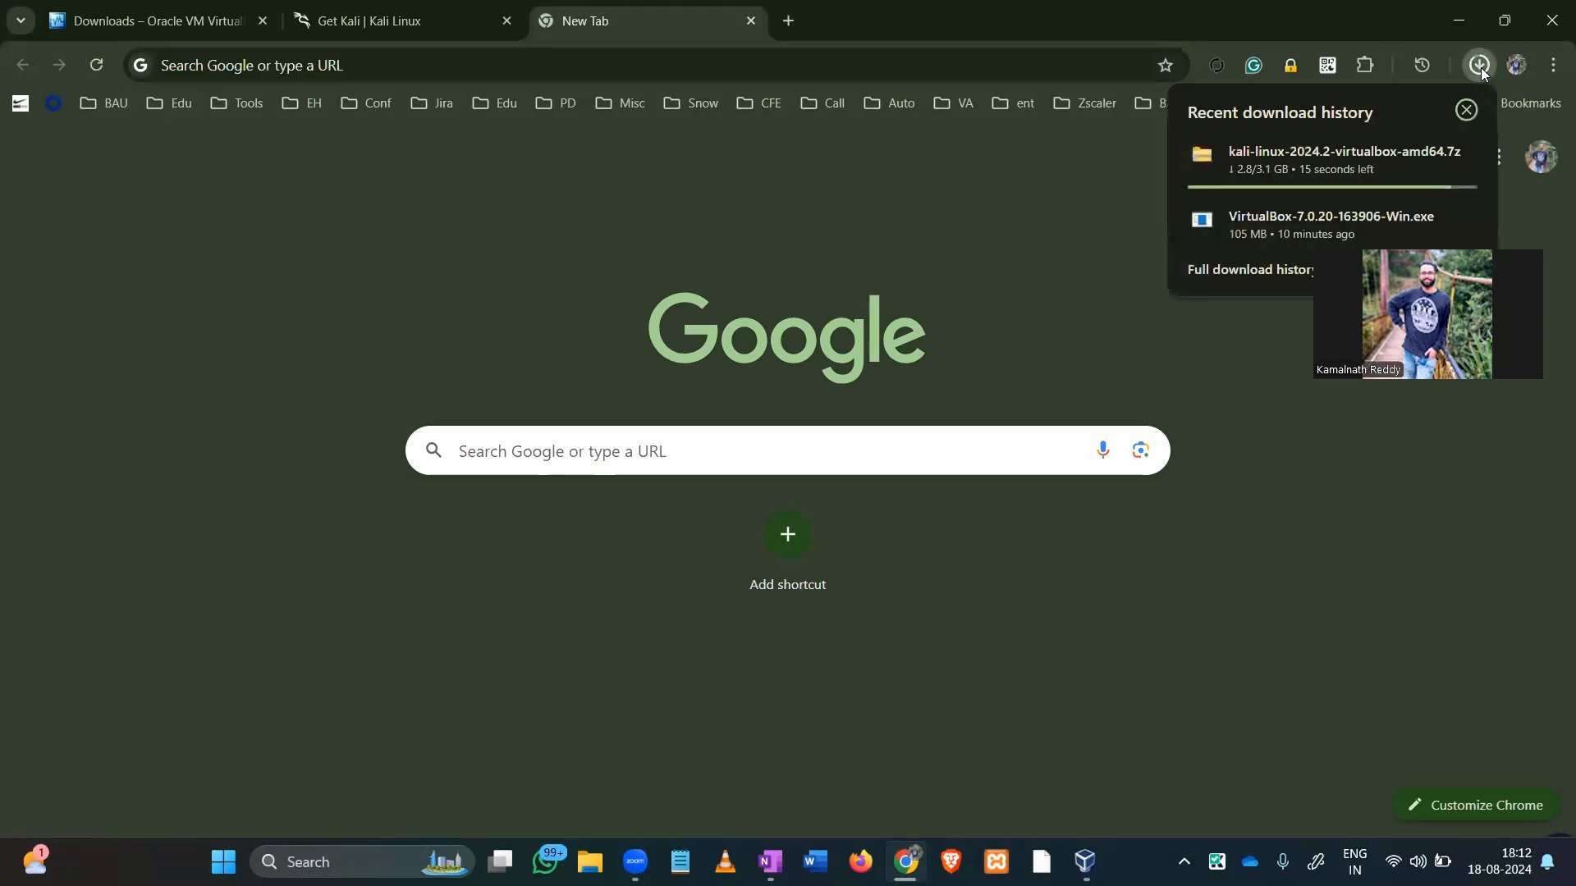
{"action": "left_click", "coordinate": [1075, 194]}
Search Google for "metasploitable .iso iso file download" and open the Rapid7 Metasploitable 2 result.
{"action": "left_click", "coordinate": [645, 55]}
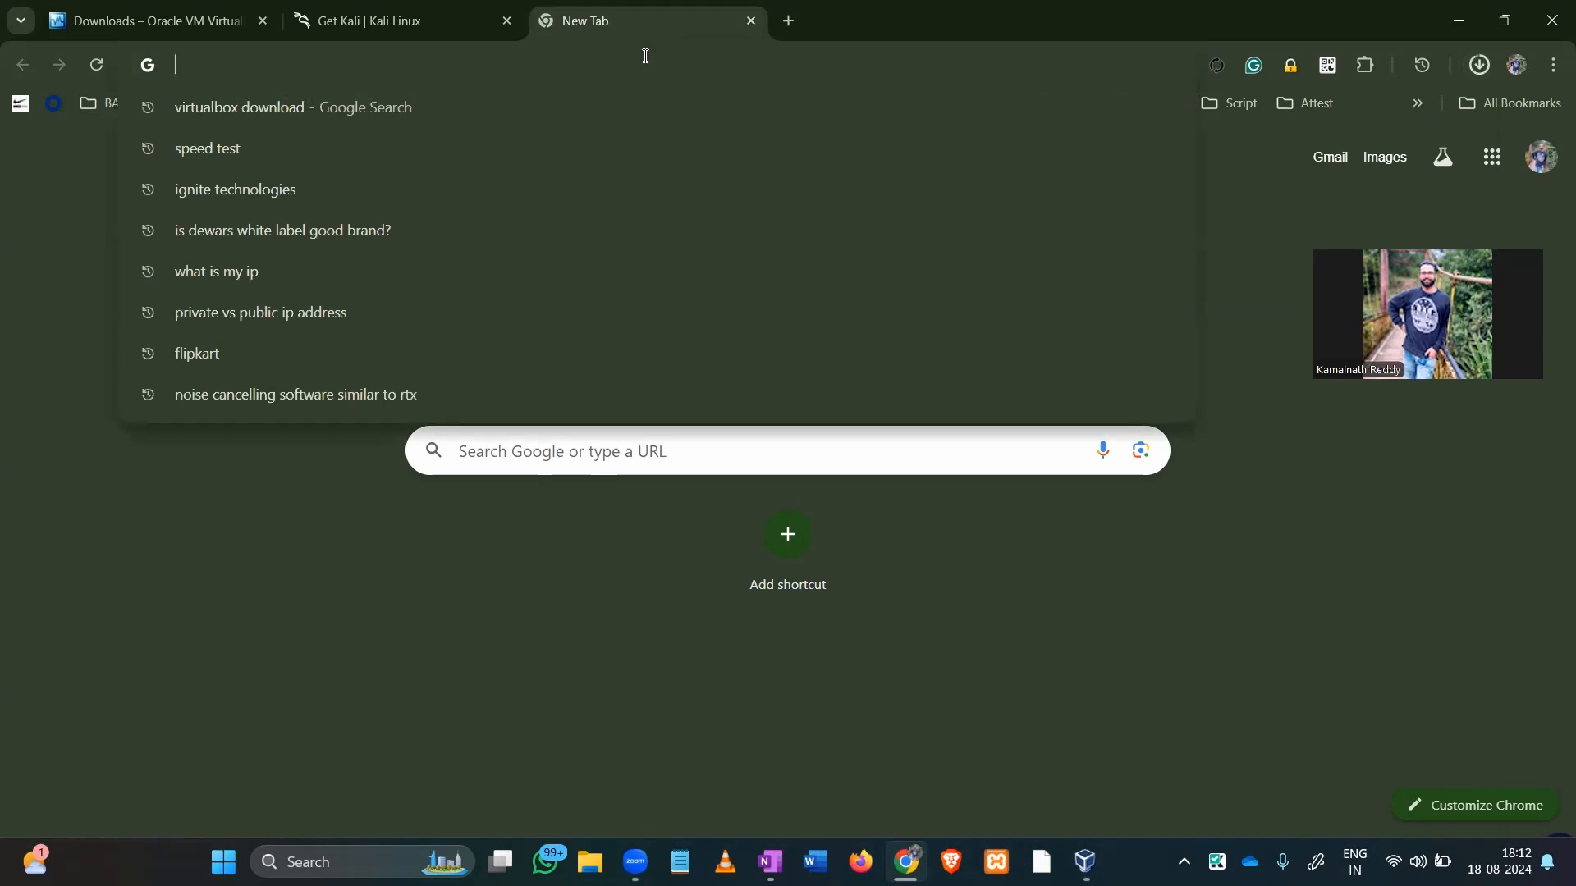
{"action": "type", "text": "metasp"}
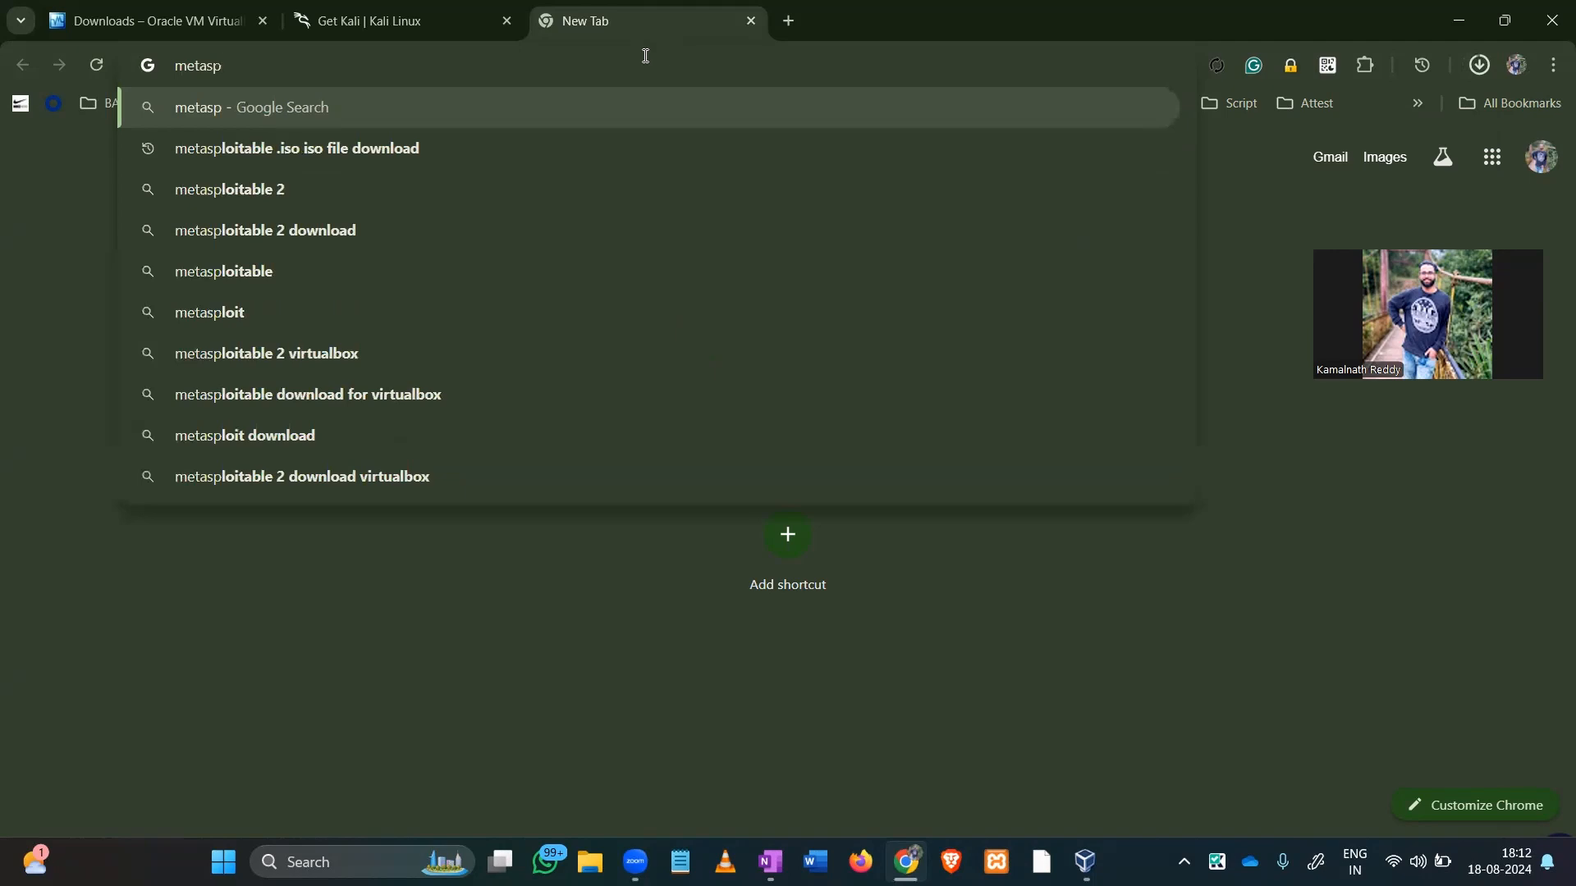
{"action": "key", "text": "Down"}
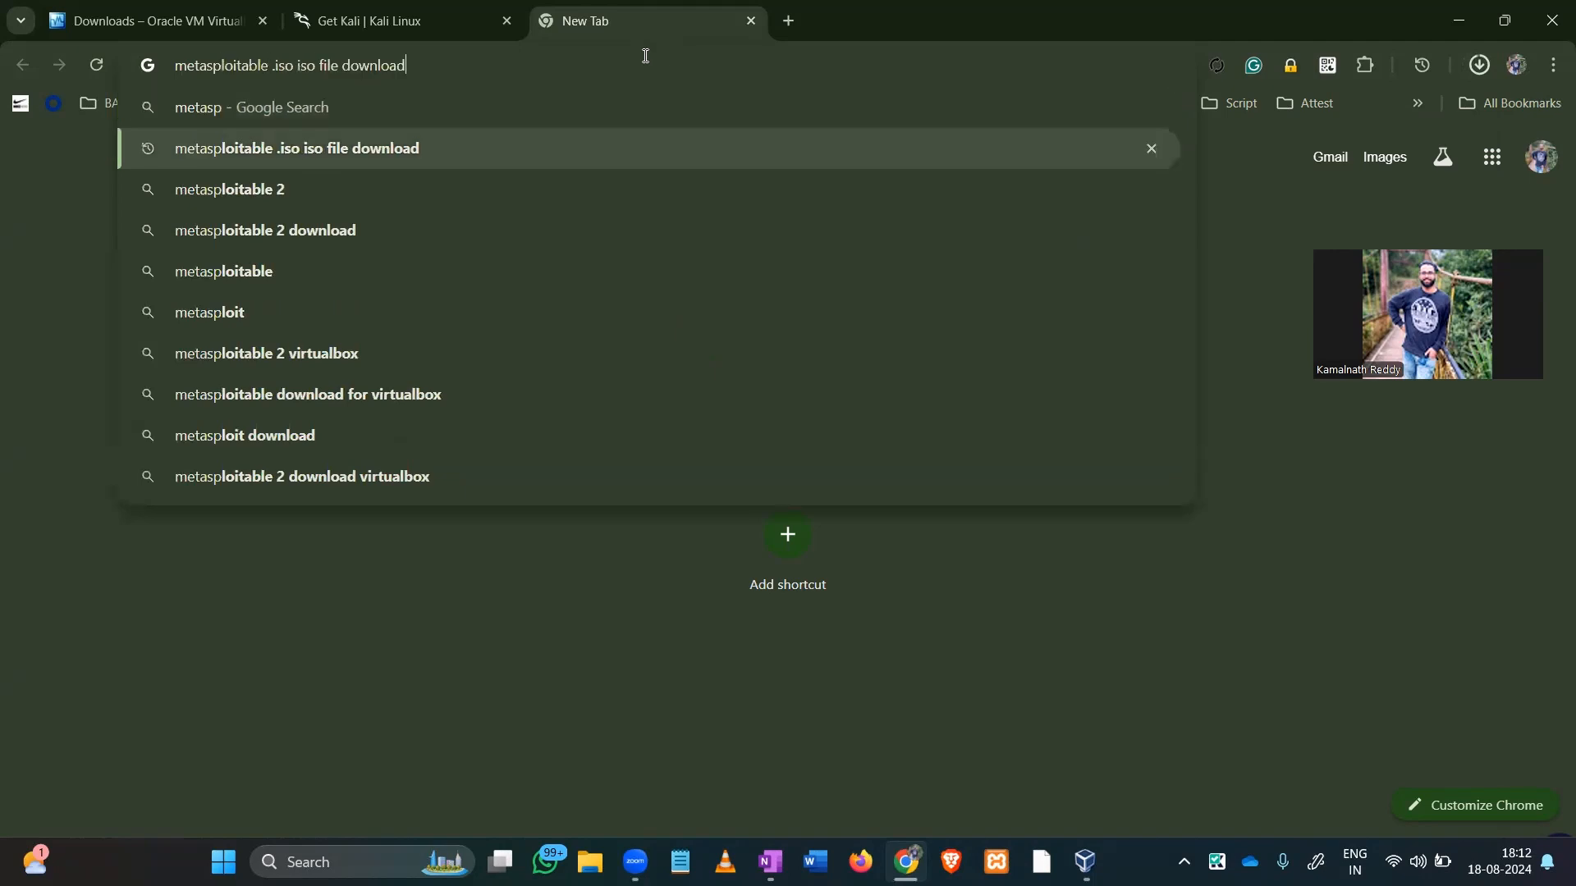
{"action": "key", "text": "Return"}
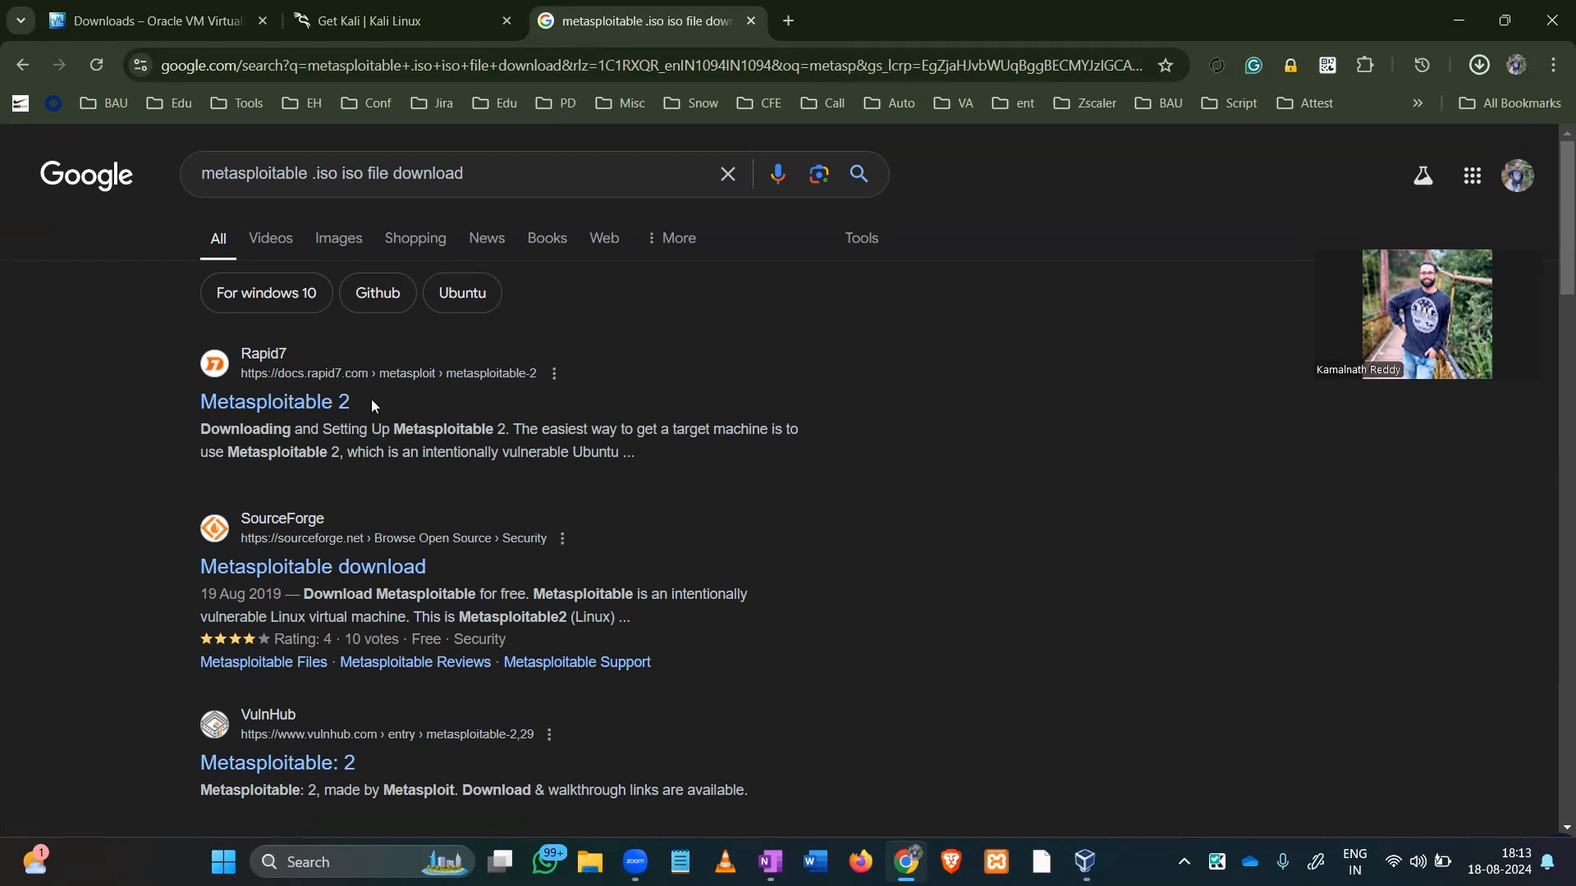
{"action": "left_click", "coordinate": [316, 415]}
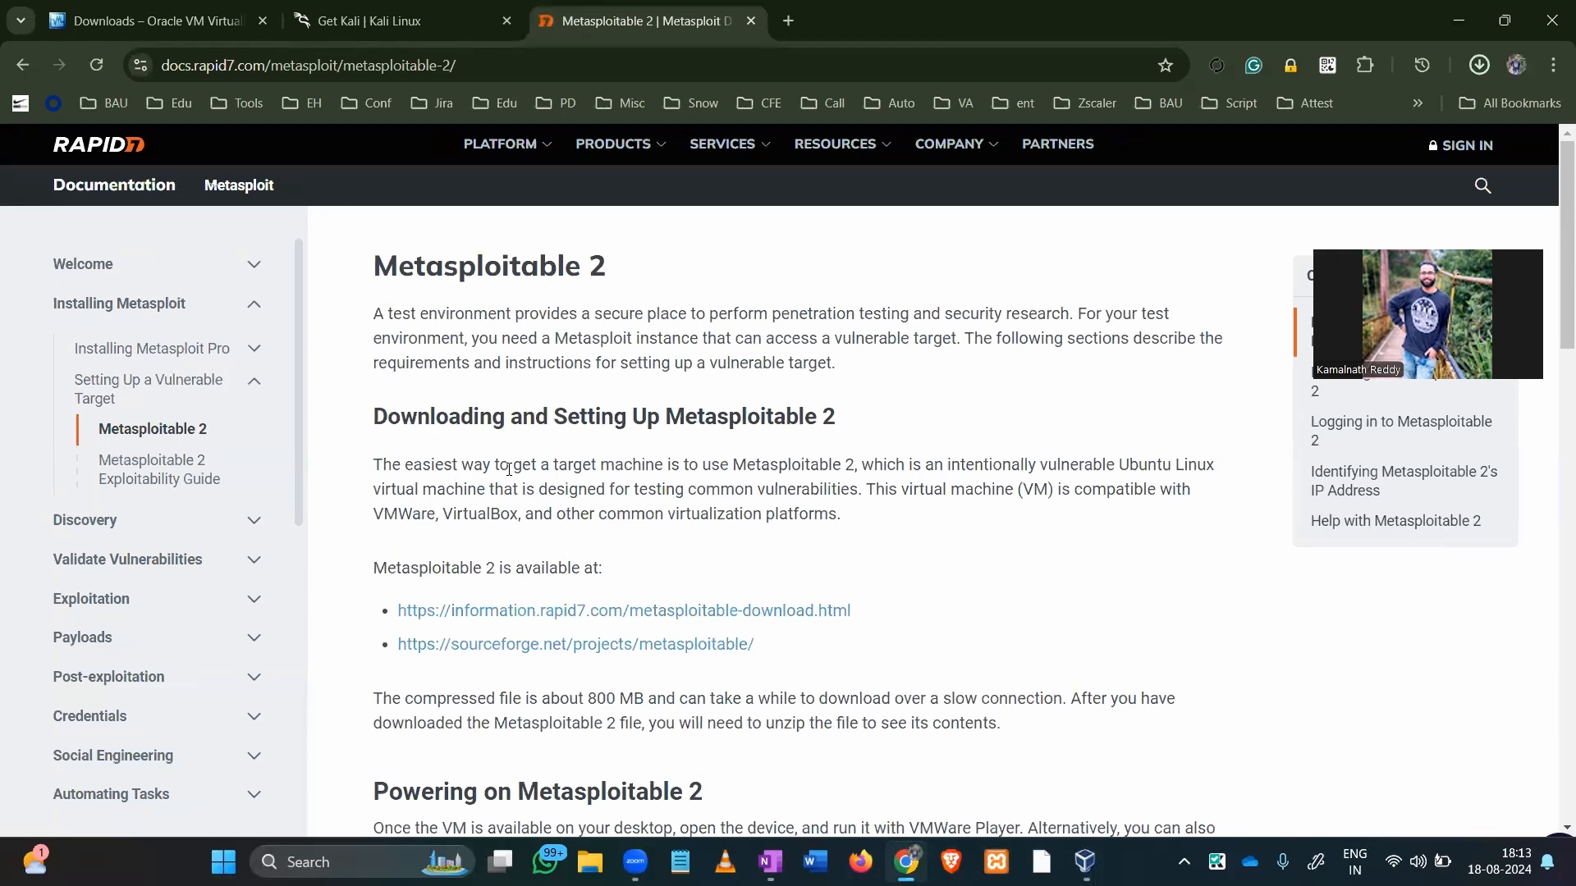
Review the Metasploitable 2 documentation page and open its information.rapid7.com download link.
{"action": "scroll", "coordinate": [778, 666], "scroll_direction": "down", "scroll_amount": 5}
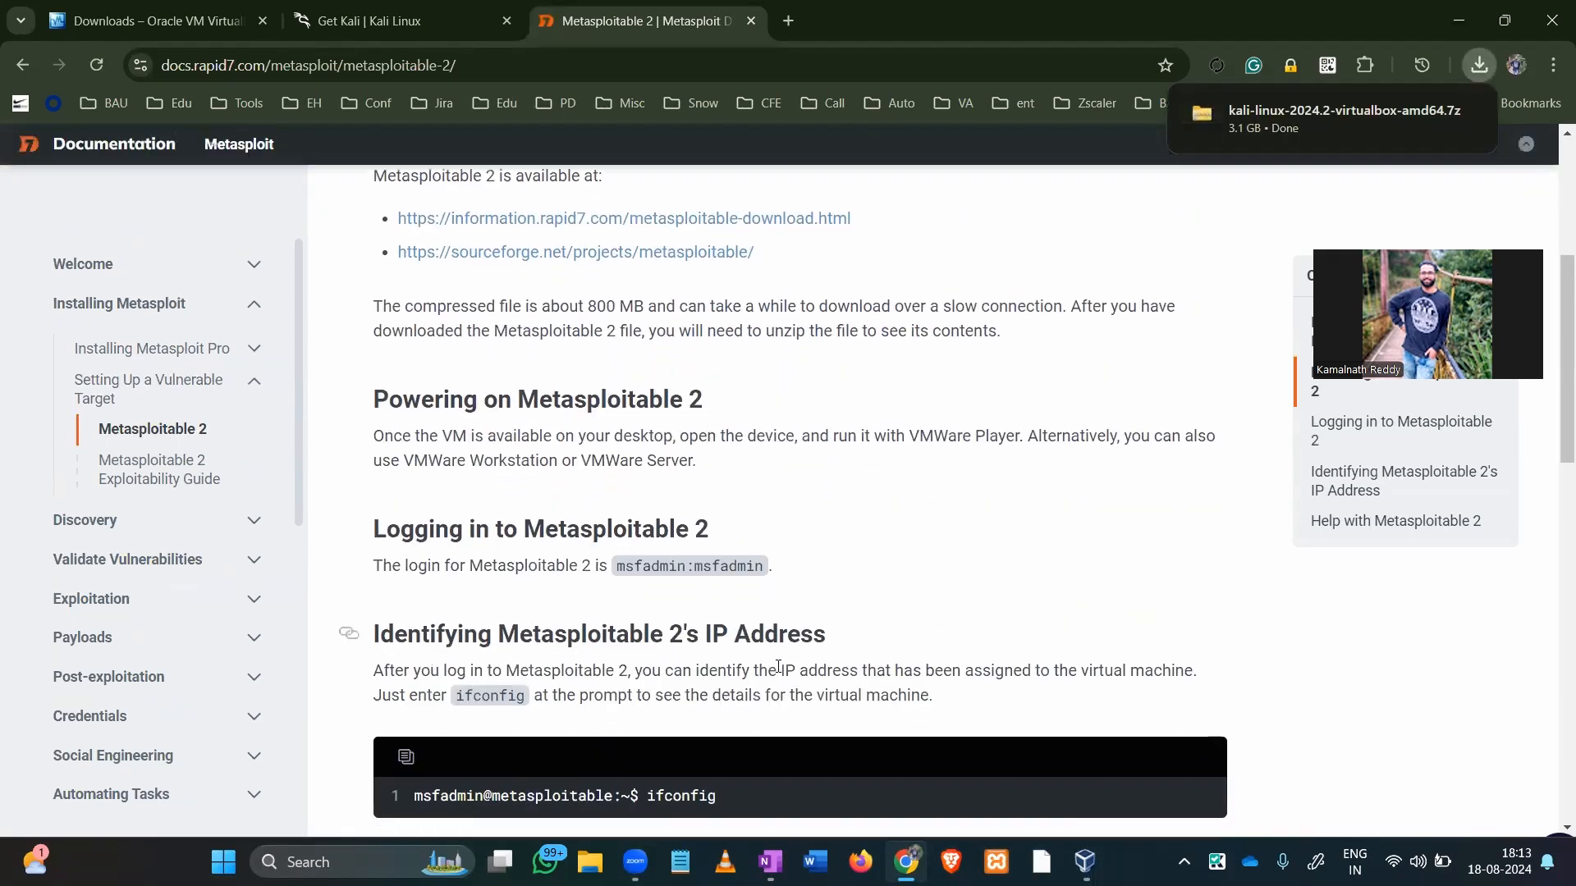
{"action": "scroll", "coordinate": [778, 667], "scroll_direction": "down", "scroll_amount": 8}
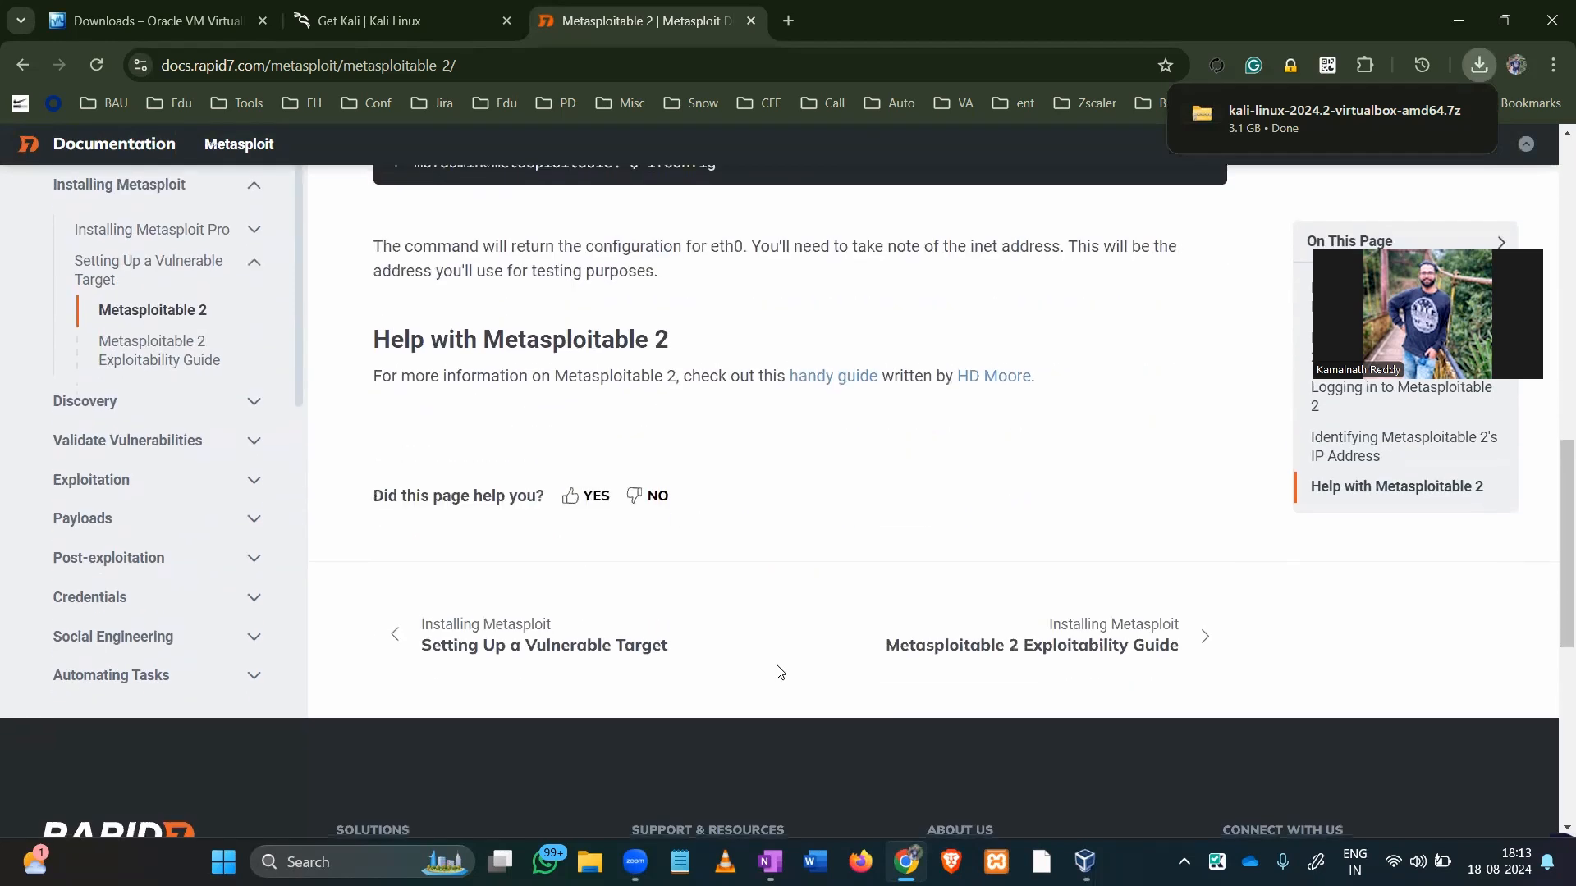
{"action": "scroll", "coordinate": [778, 672], "scroll_direction": "up", "scroll_amount": 15}
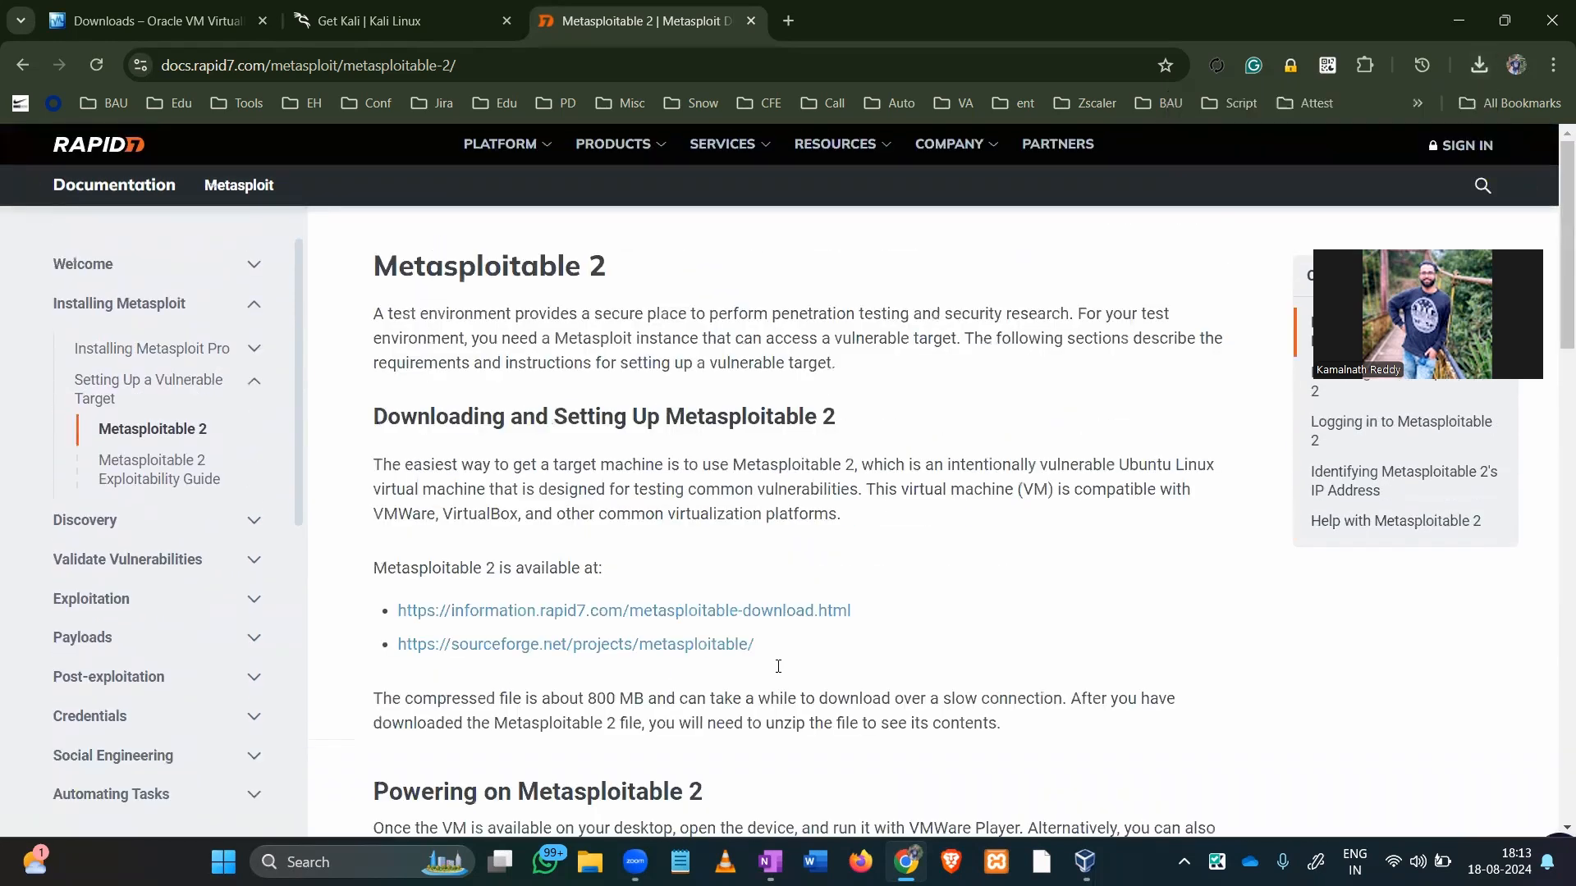
{"action": "left_click", "coordinate": [621, 611]}
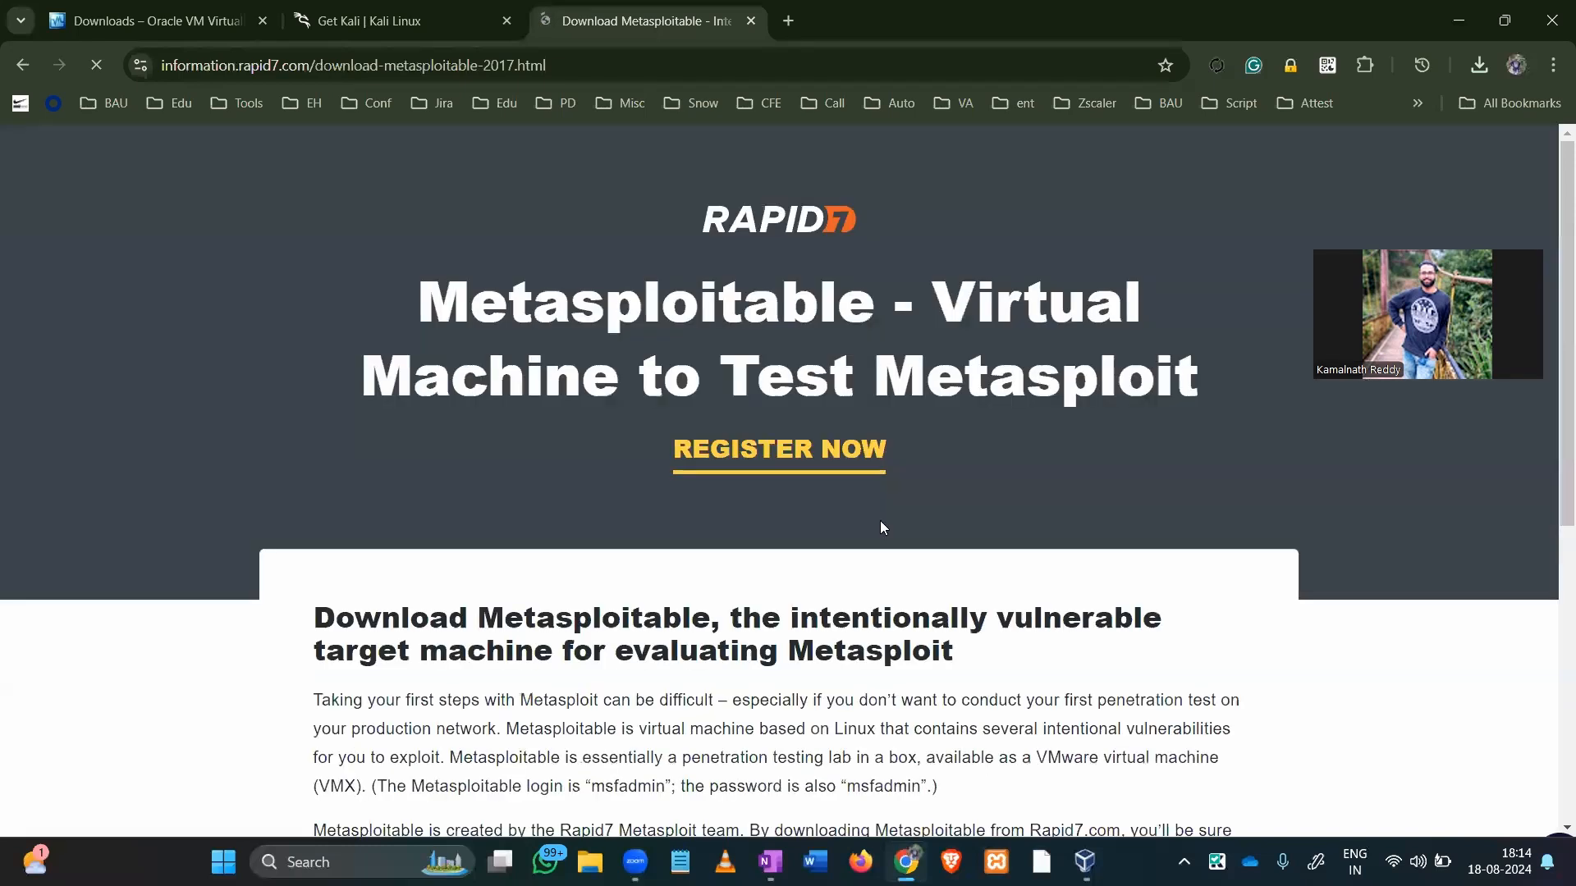
Find the Metasploitable Download Now form and autofill the first name, last name, work phone, work email and country from the first saved profile.
{"action": "scroll", "coordinate": [880, 521], "scroll_direction": "down", "scroll_amount": 4}
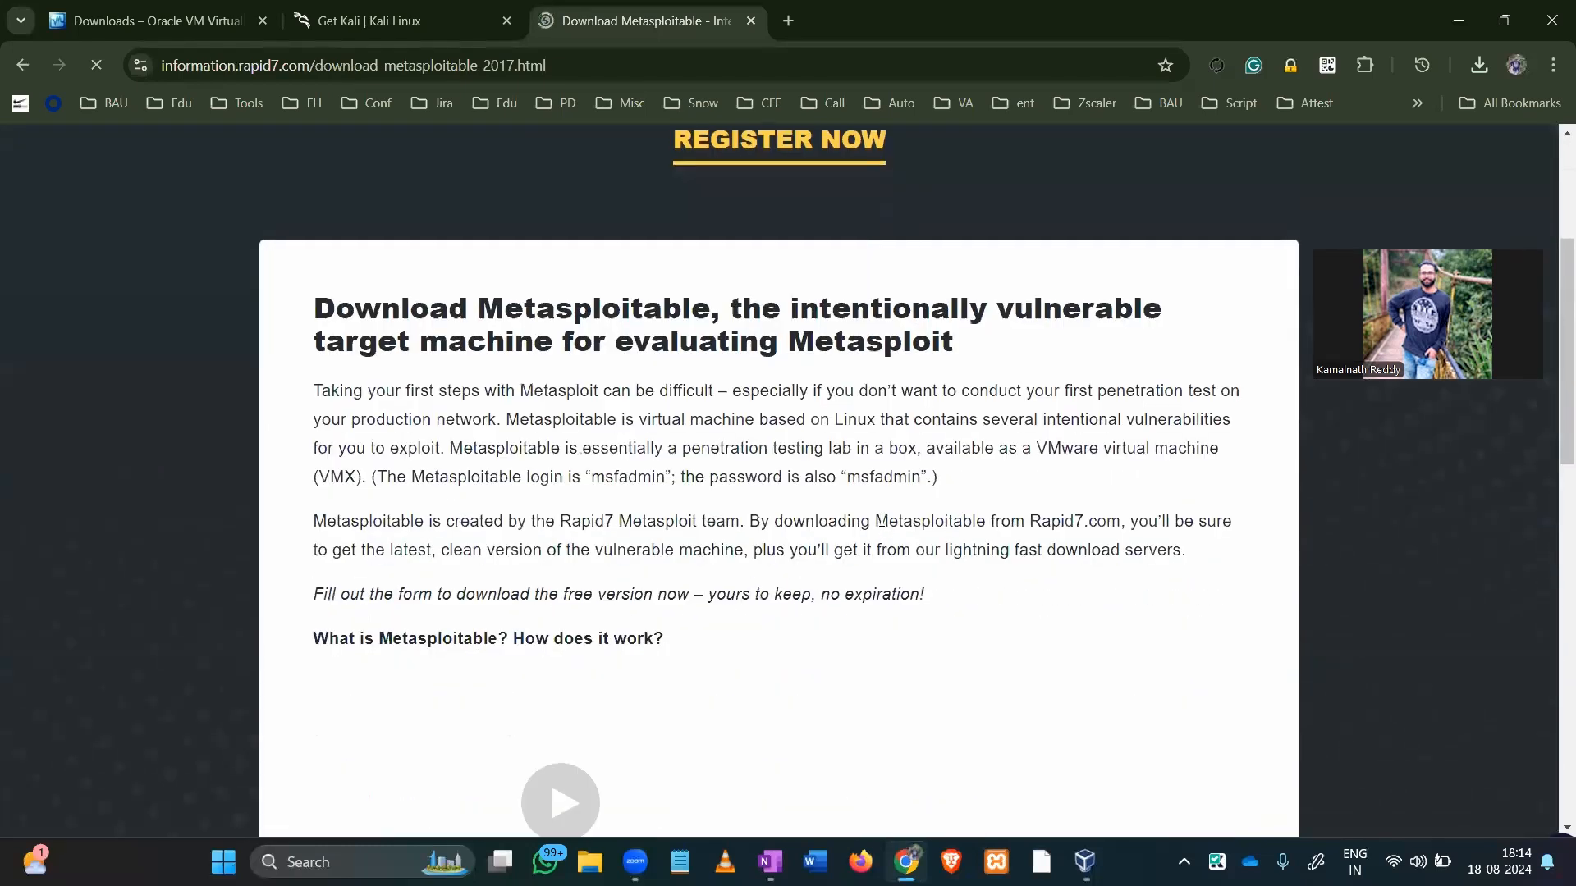
{"action": "scroll", "coordinate": [880, 520], "scroll_direction": "down", "scroll_amount": 5}
{"action": "scroll", "coordinate": [883, 527], "scroll_direction": "down", "scroll_amount": 10}
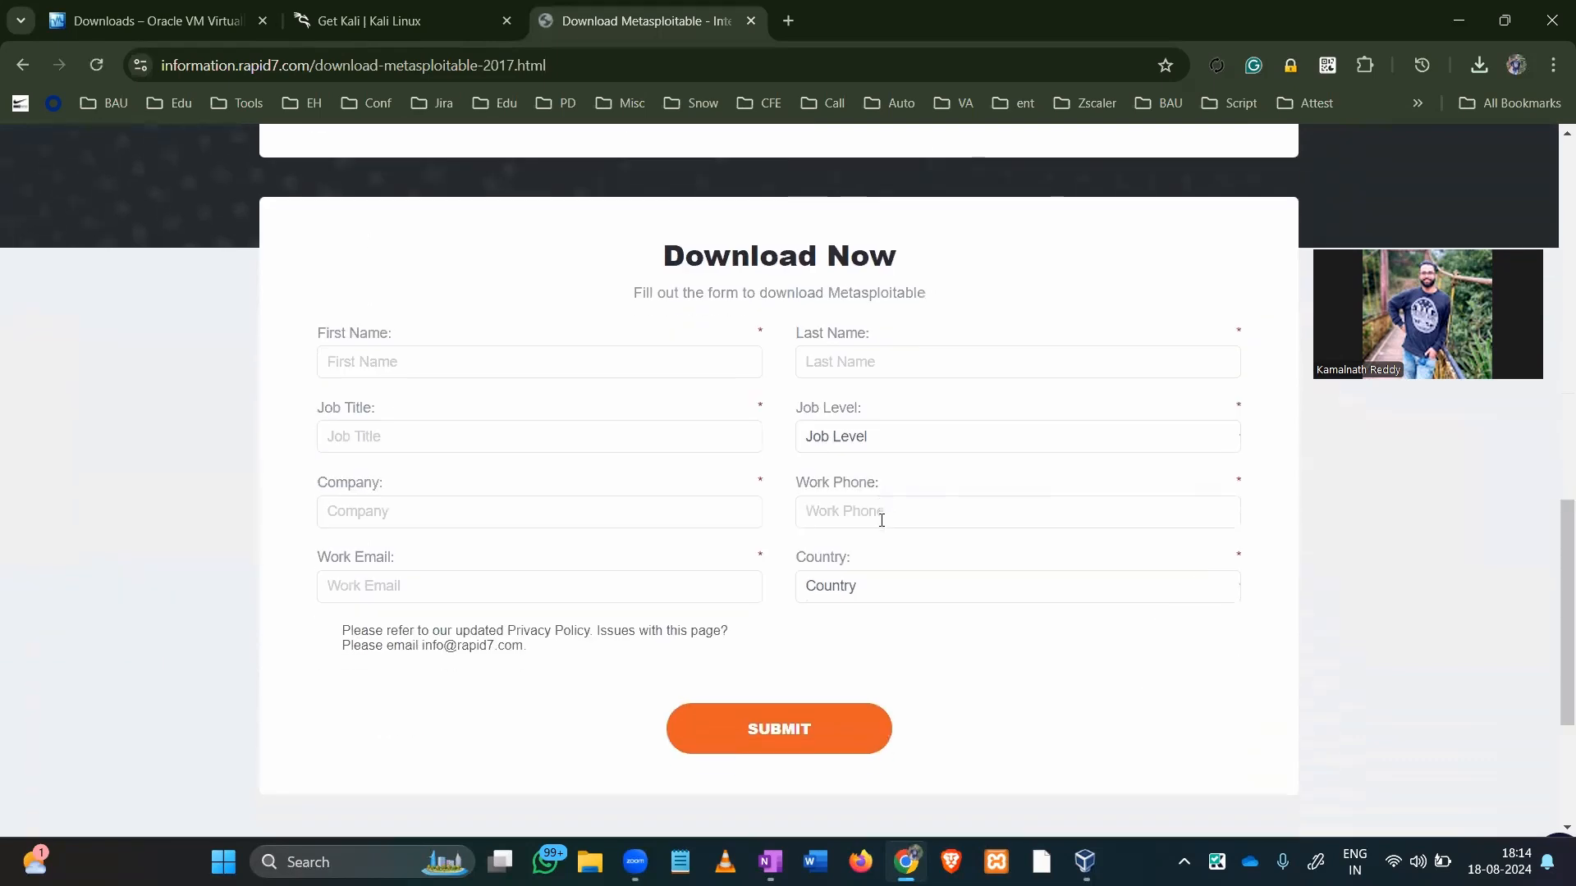
{"action": "scroll", "coordinate": [882, 520], "scroll_direction": "up", "scroll_amount": 5}
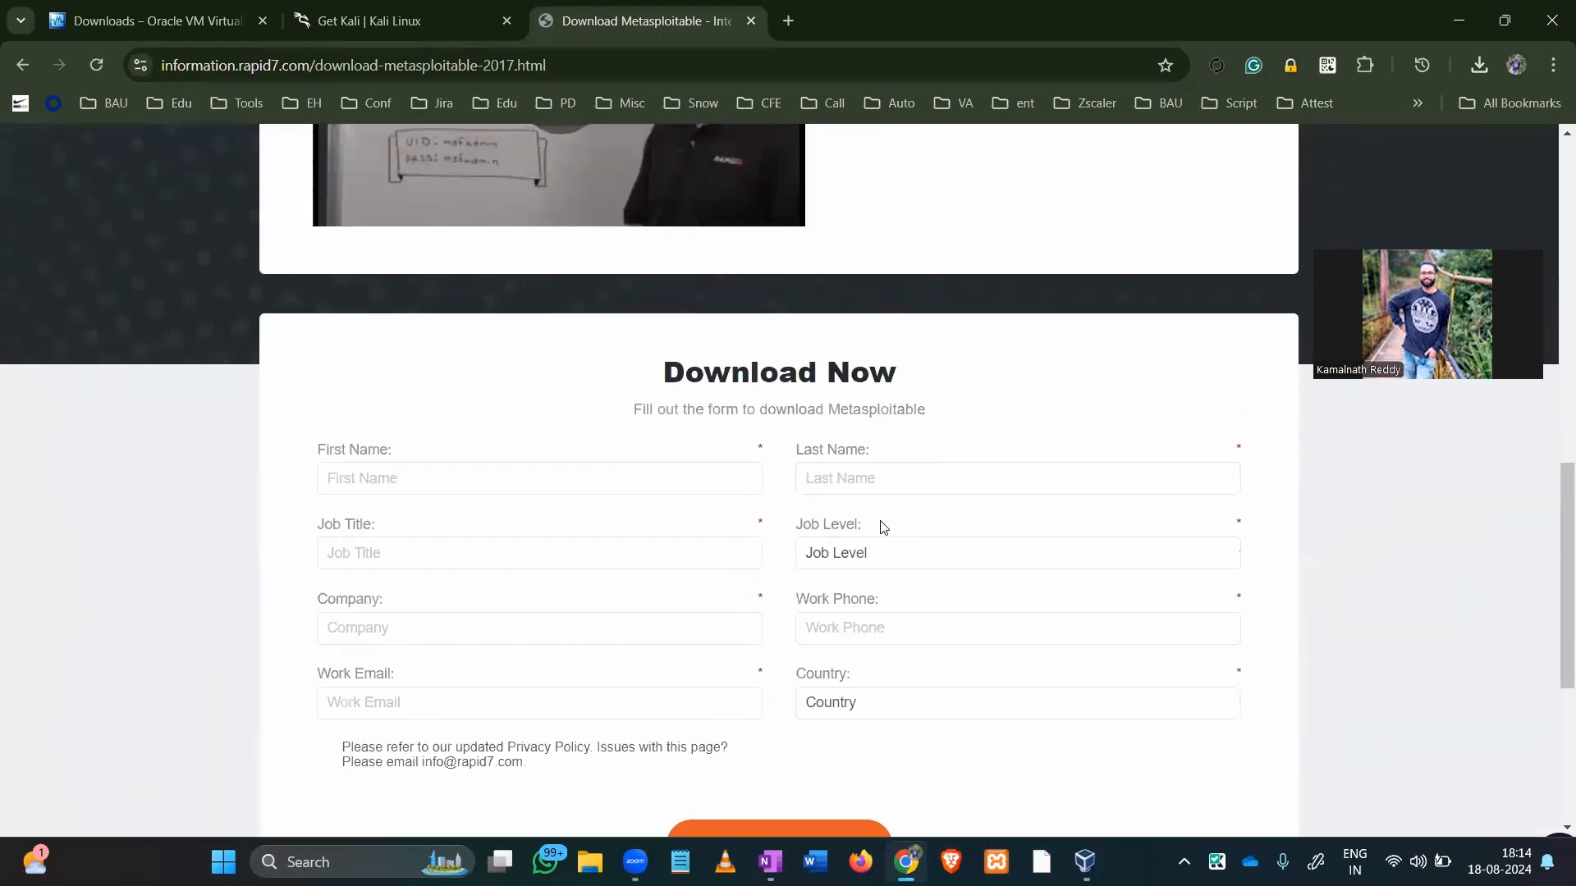
{"action": "left_click", "coordinate": [604, 515]}
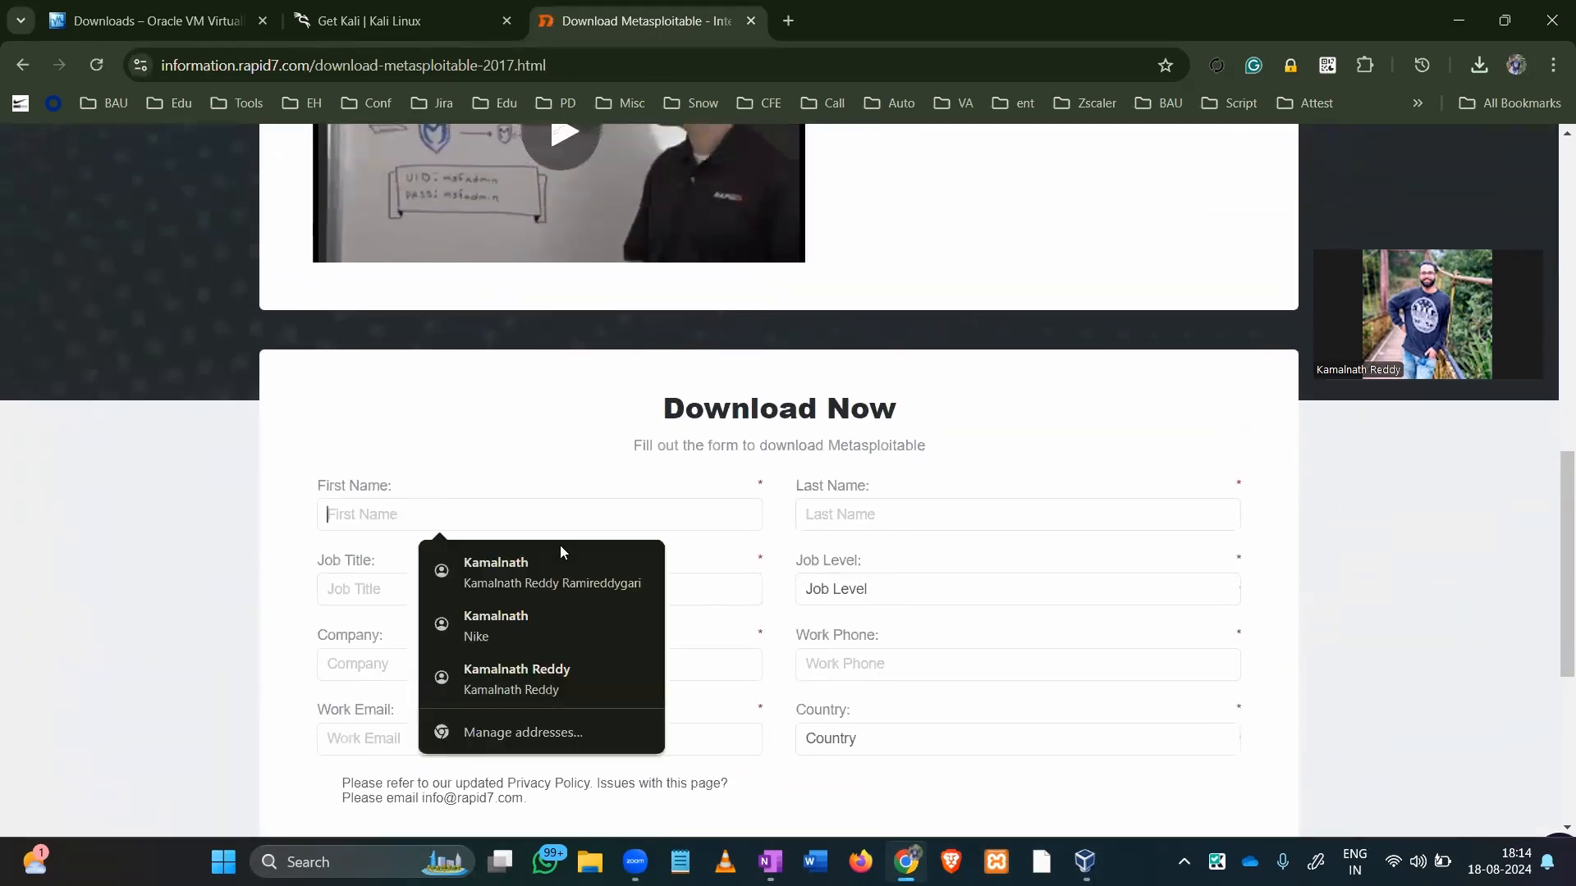
{"action": "left_click", "coordinate": [555, 562]}
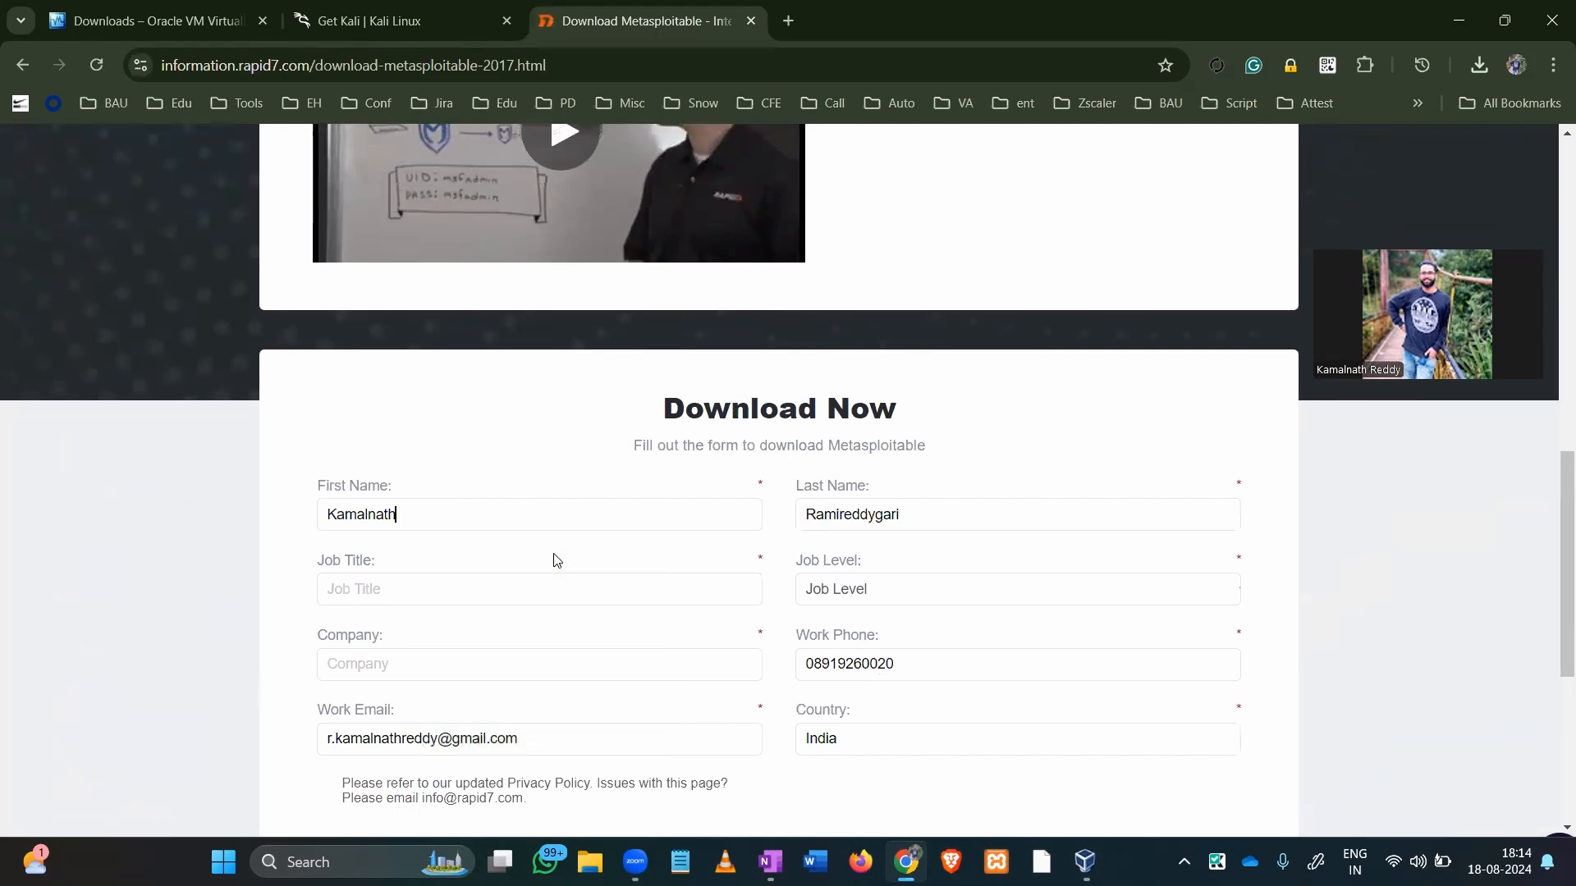
Enter "sec Engineer" as the job title and "MS" as the company in the download form.
{"action": "left_click", "coordinate": [476, 603]}
{"action": "type", "text": "1sec"}
{"action": "key", "text": "BackSpace"}
{"action": "key", "text": "BackSpace"}
{"action": "key", "text": "BackSpace"}
{"action": "key", "text": "BackSpace"}
{"action": "key", "text": "BackSpace"}
{"action": "type", "text": "Ed"}
{"action": "key", "text": "BackSpace"}
{"action": "type", "text": "sec Engineer"}
{"action": "left_click", "coordinate": [413, 659]}
{"action": "type", "text": "MS"}
Remove the leading zero from the work phone number and try to submit the form.
{"action": "scroll", "coordinate": [320, 696], "scroll_direction": "down", "scroll_amount": 1}
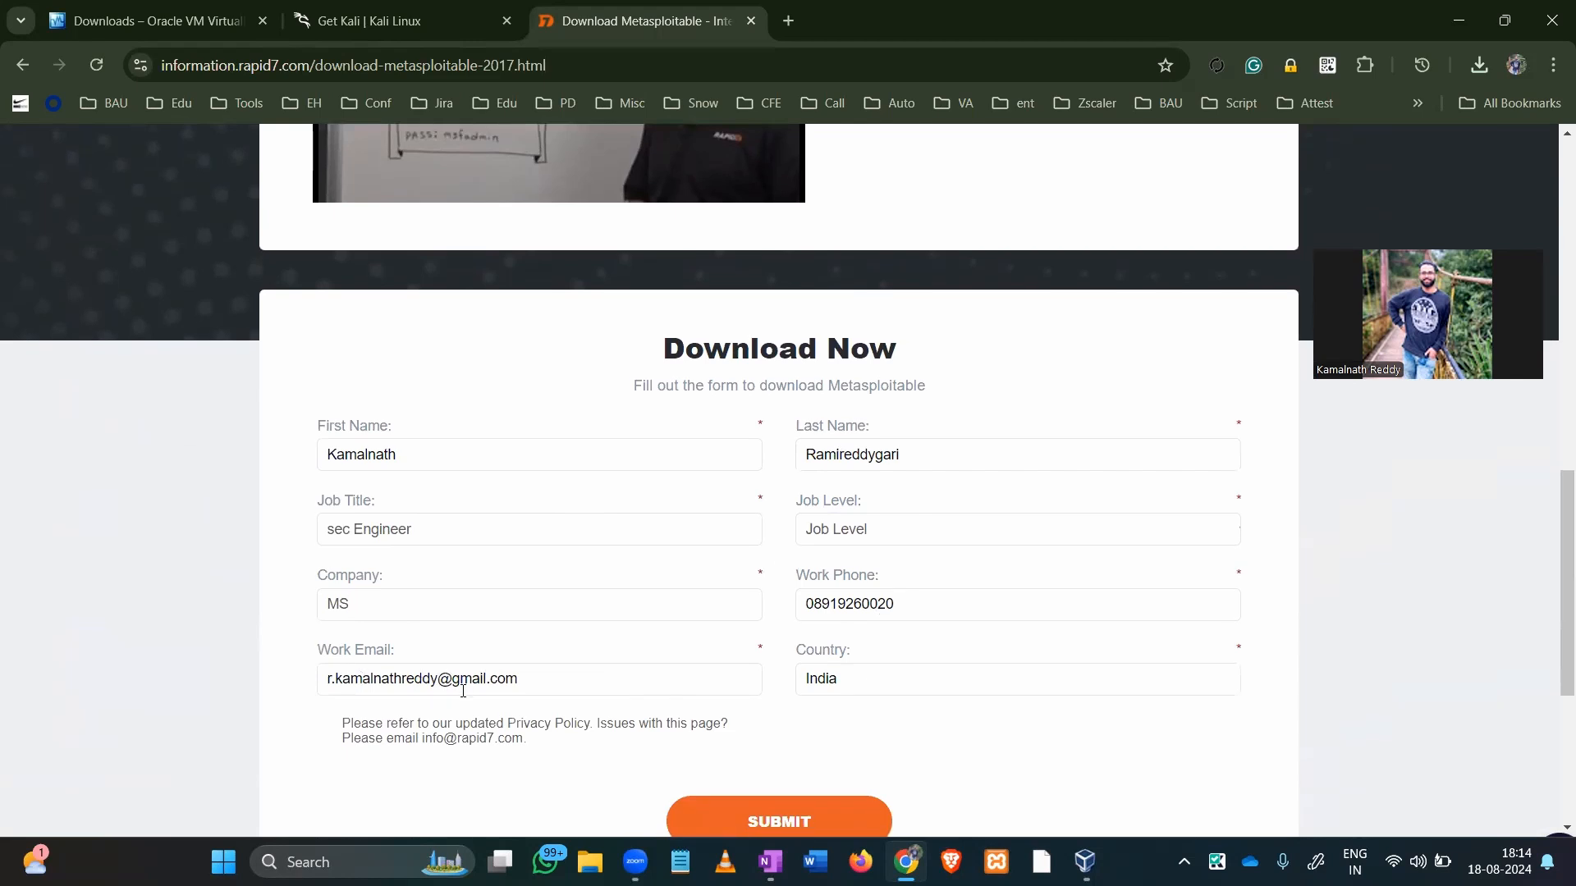
{"action": "scroll", "coordinate": [463, 691], "scroll_direction": "down", "scroll_amount": 1}
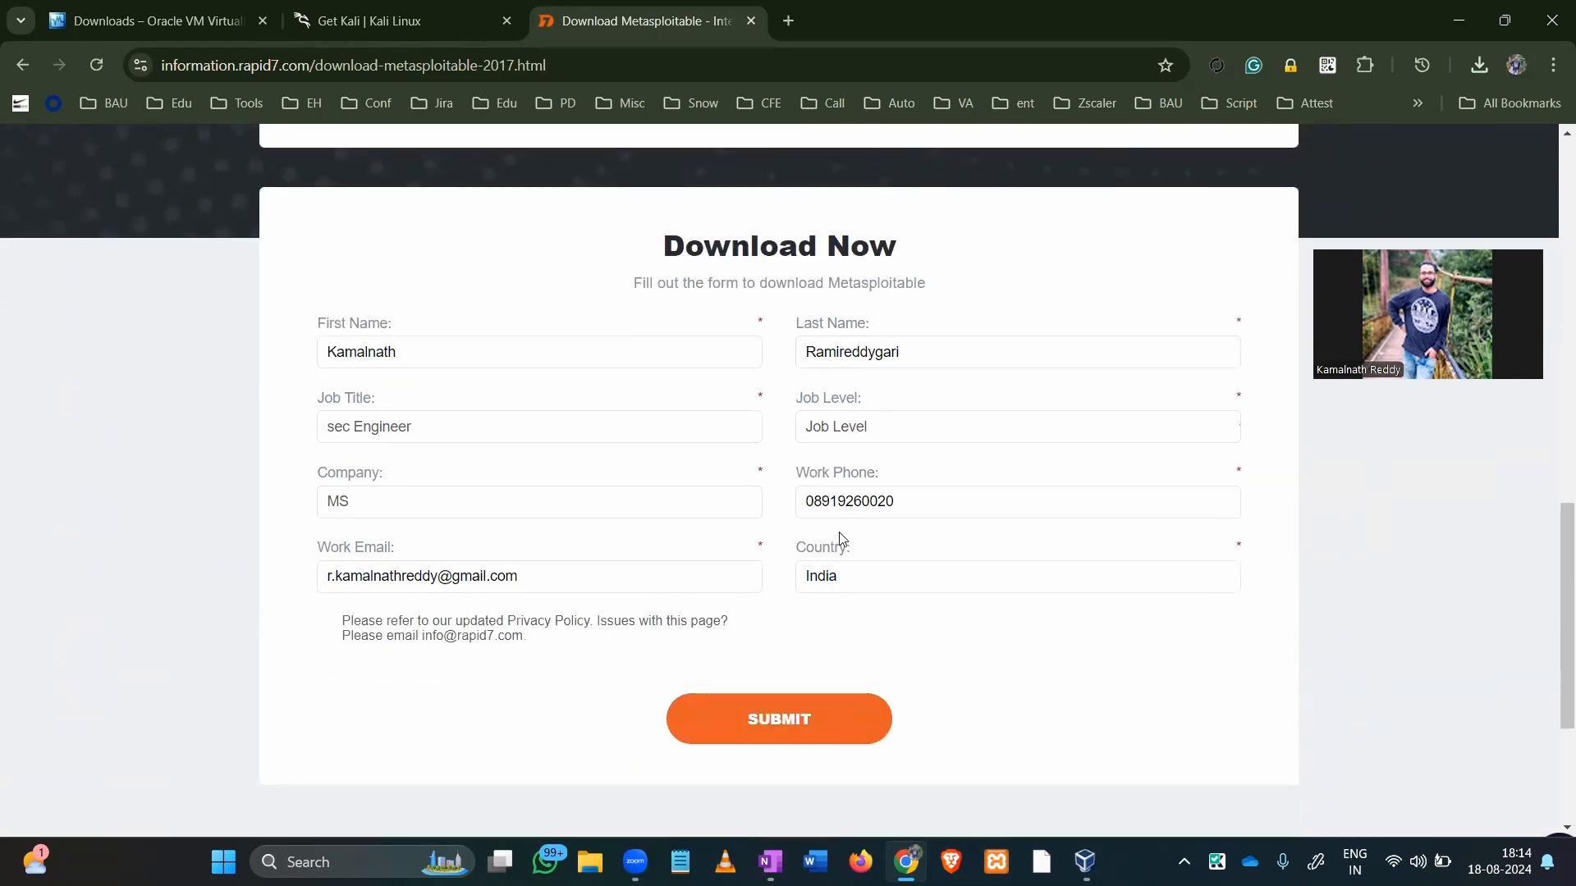
{"action": "left_click", "coordinate": [813, 503]}
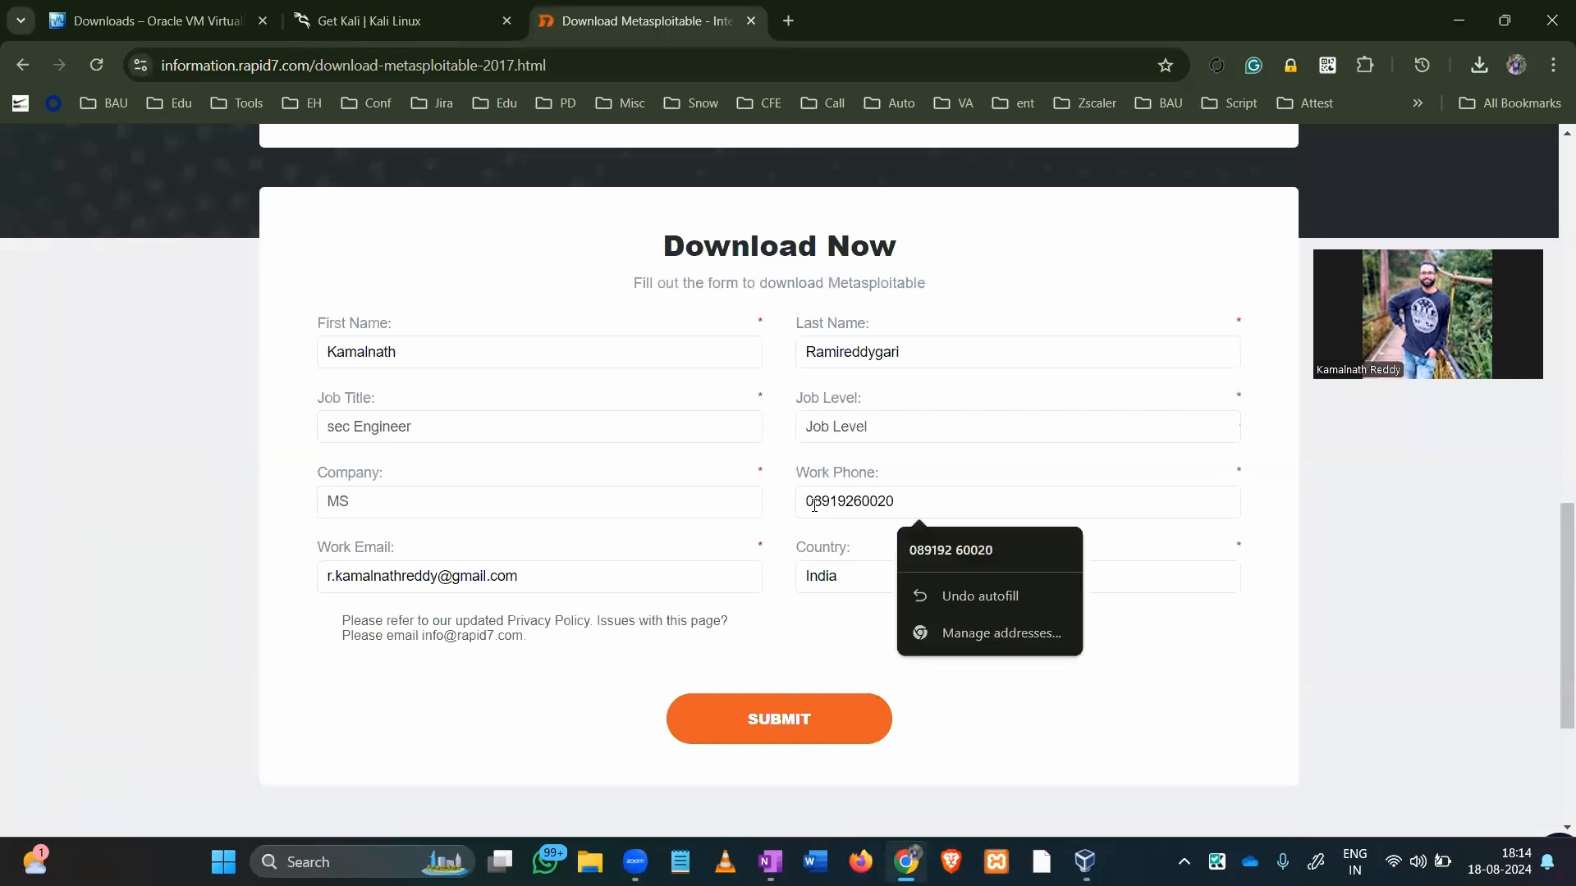
{"action": "key", "text": "BackSpace"}
{"action": "left_click", "coordinate": [836, 712]}
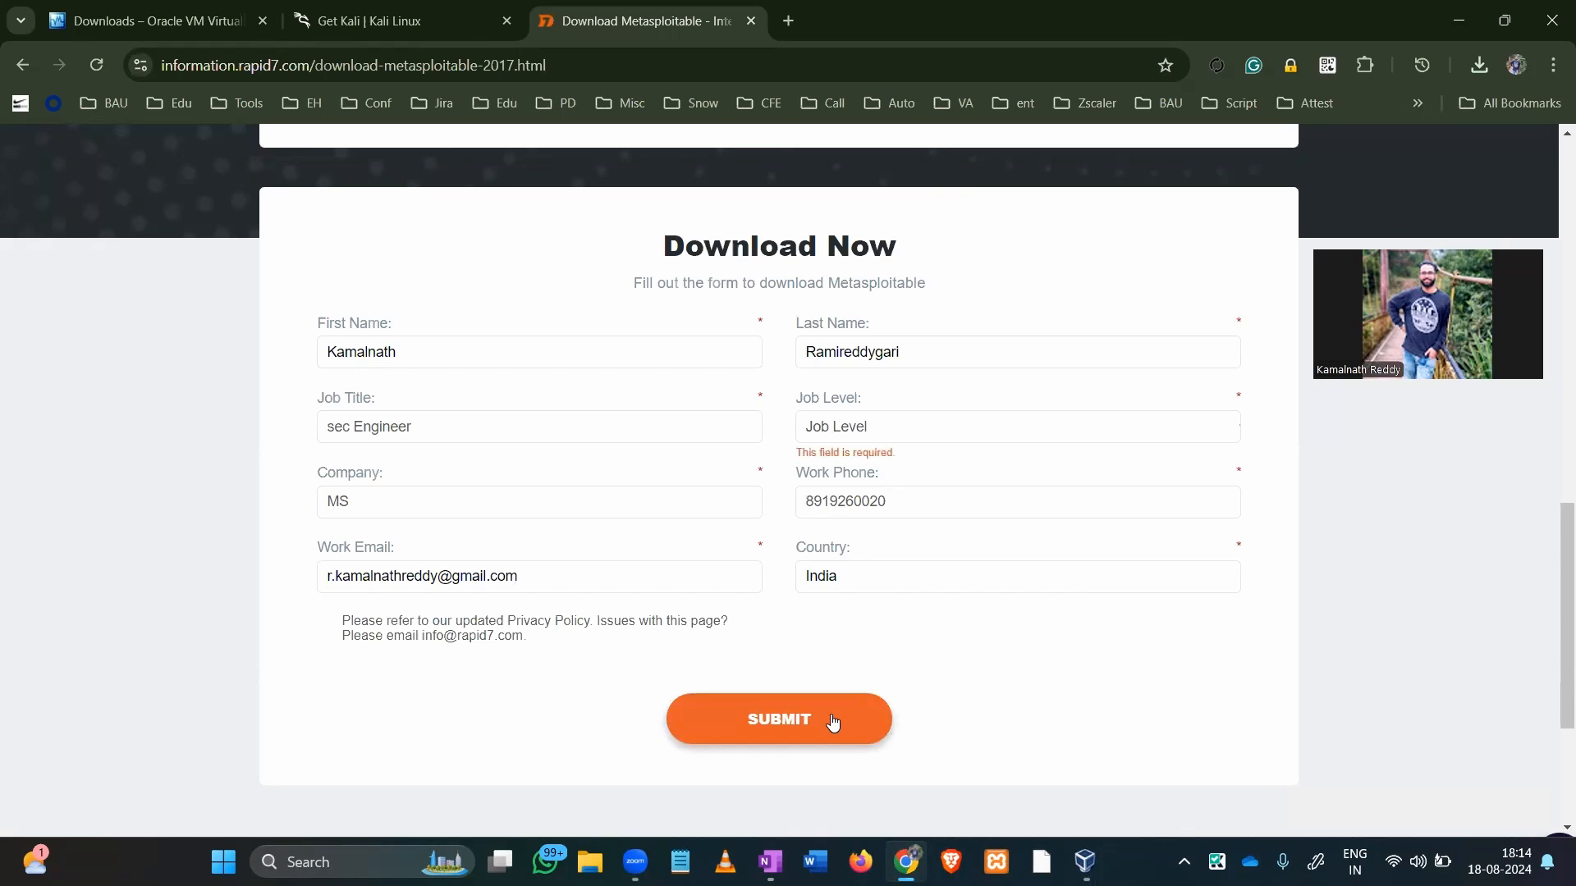
{"action": "left_click", "coordinate": [833, 722]}
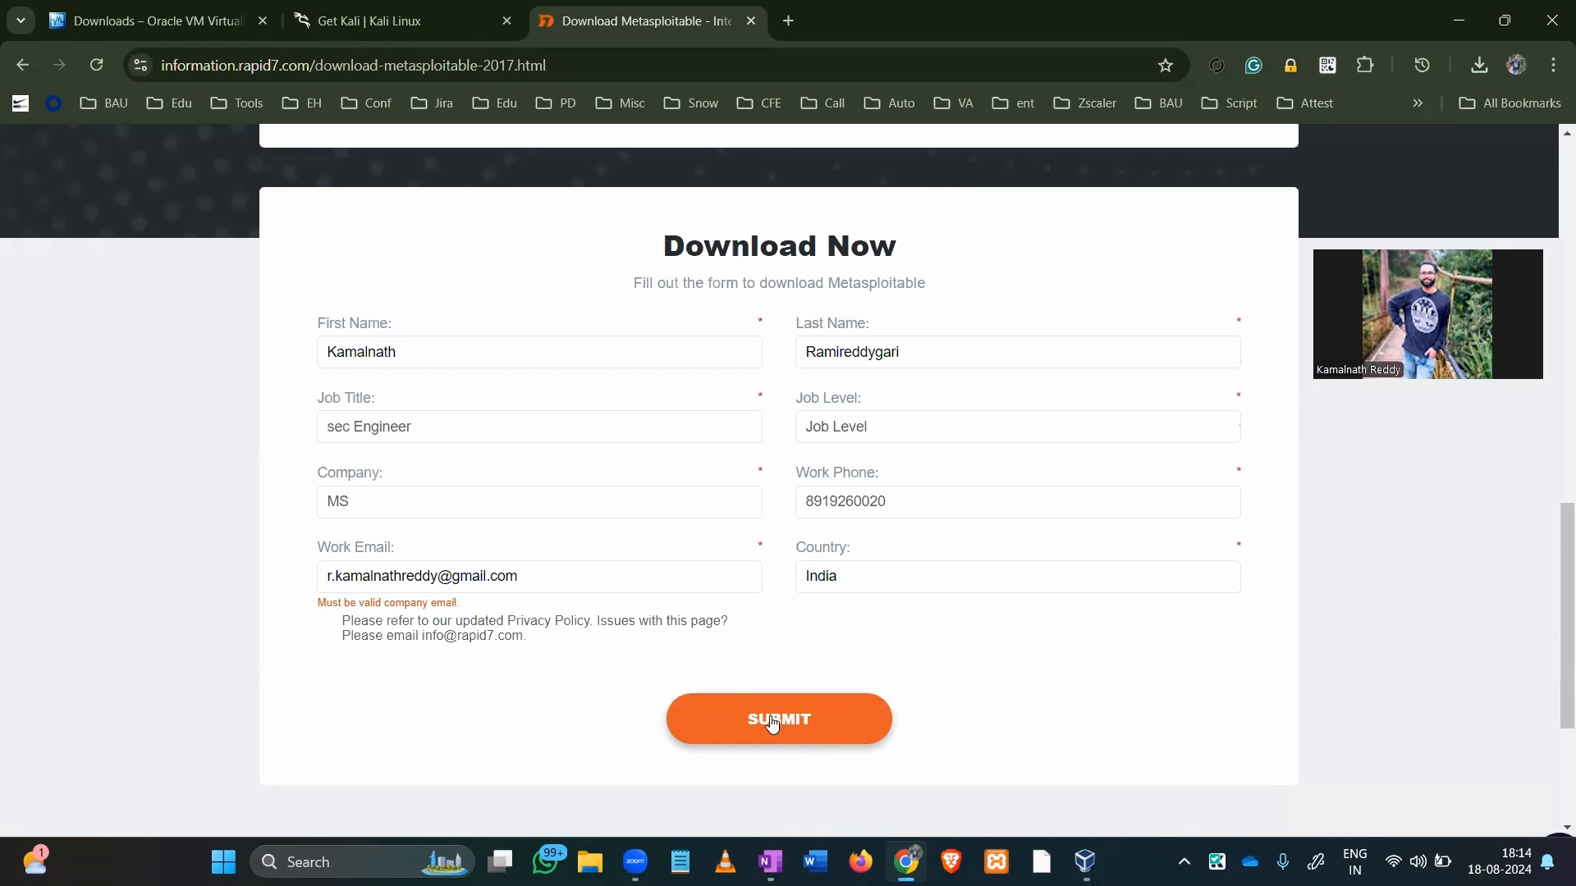
Change the work email's domain to MS.com and try to submit the Metasploitable download form.
{"action": "double_click", "coordinate": [456, 575]}
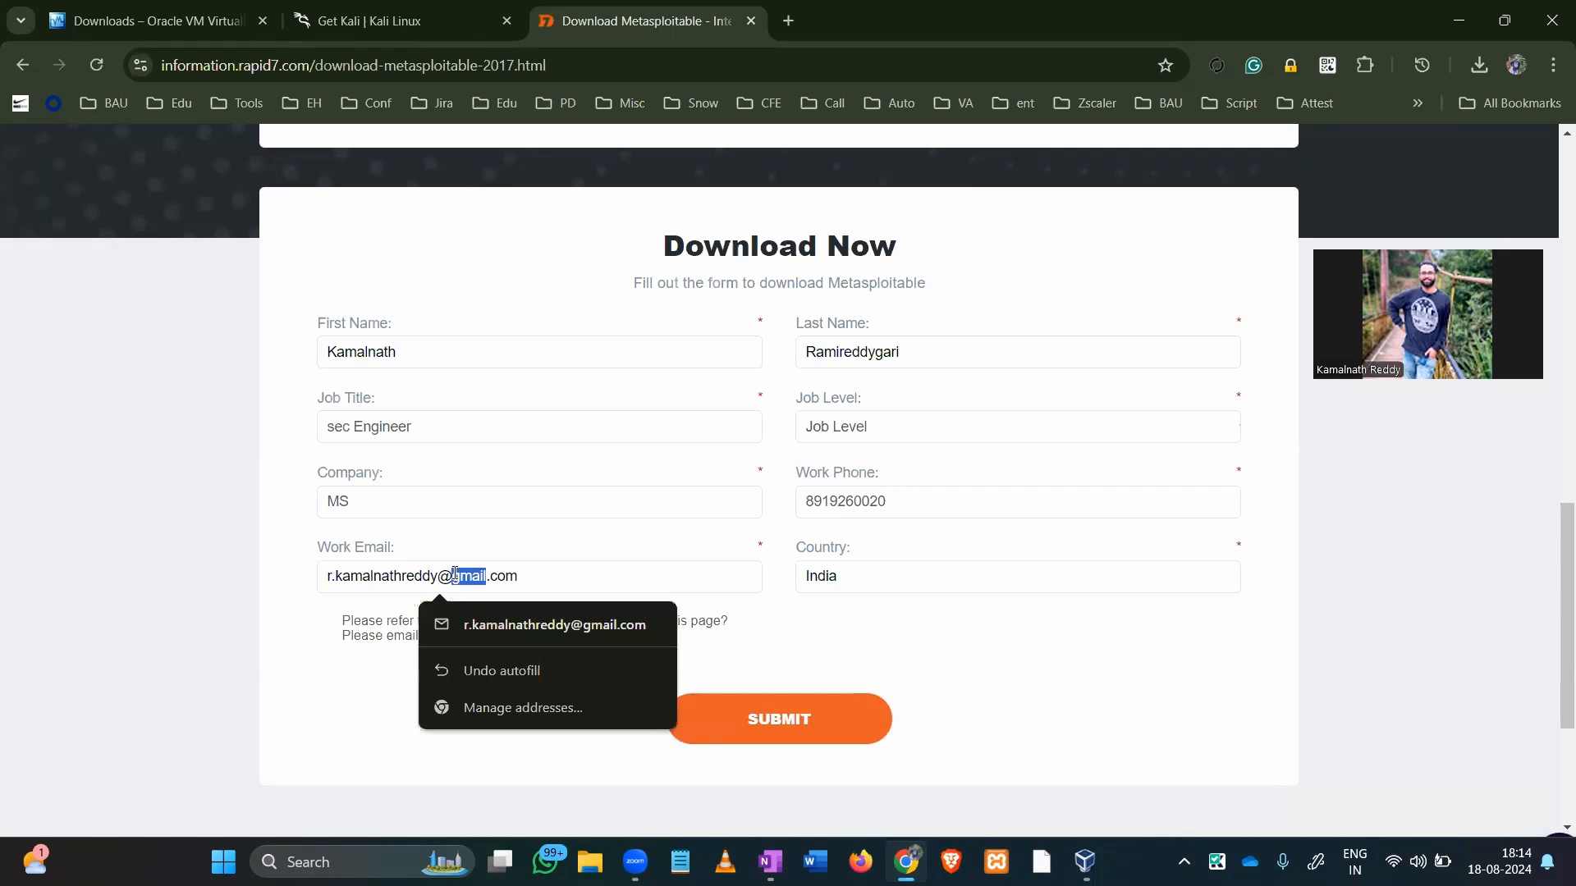
{"action": "key", "text": "BackSpace"}
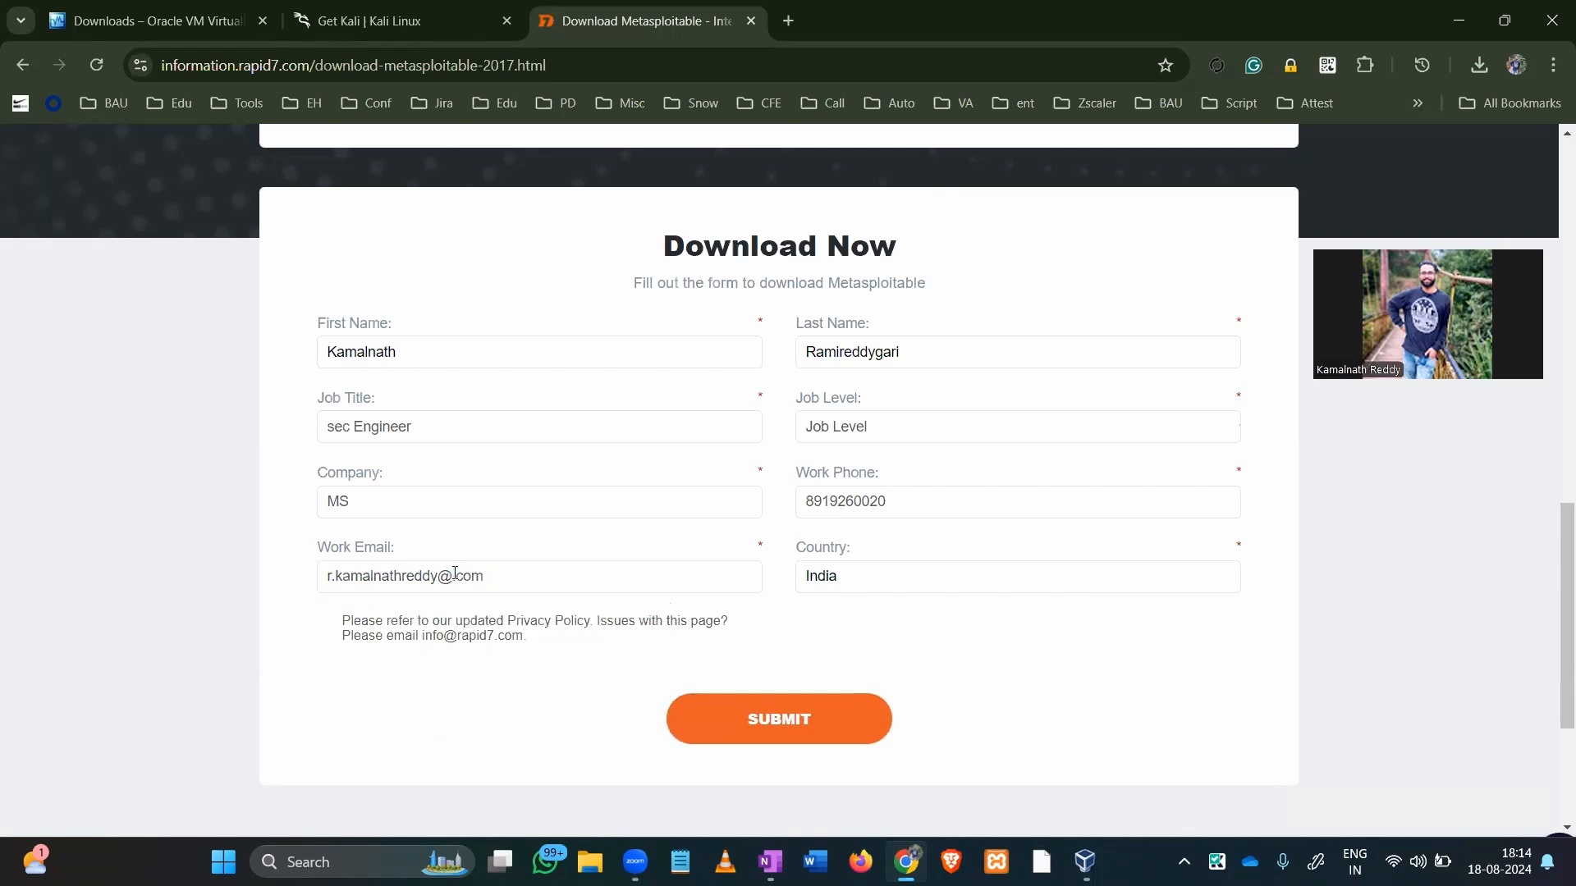
{"action": "type", "text": "MS"}
{"action": "left_click", "coordinate": [752, 708]}
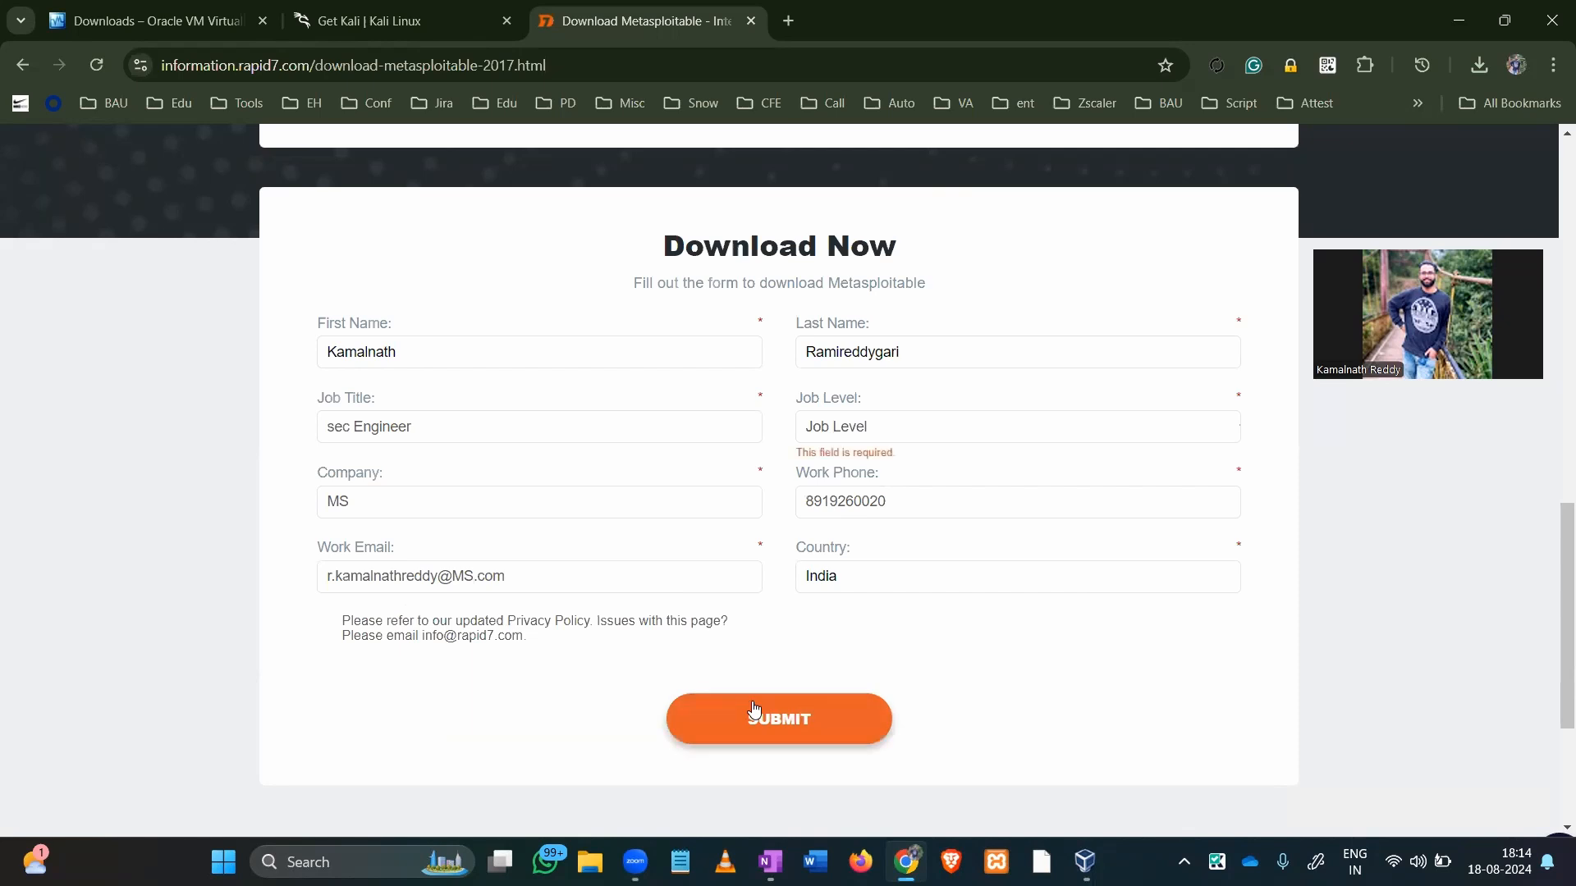
Set the job level to Analyst and submit the Metasploitable download form.
{"action": "left_click", "coordinate": [915, 429]}
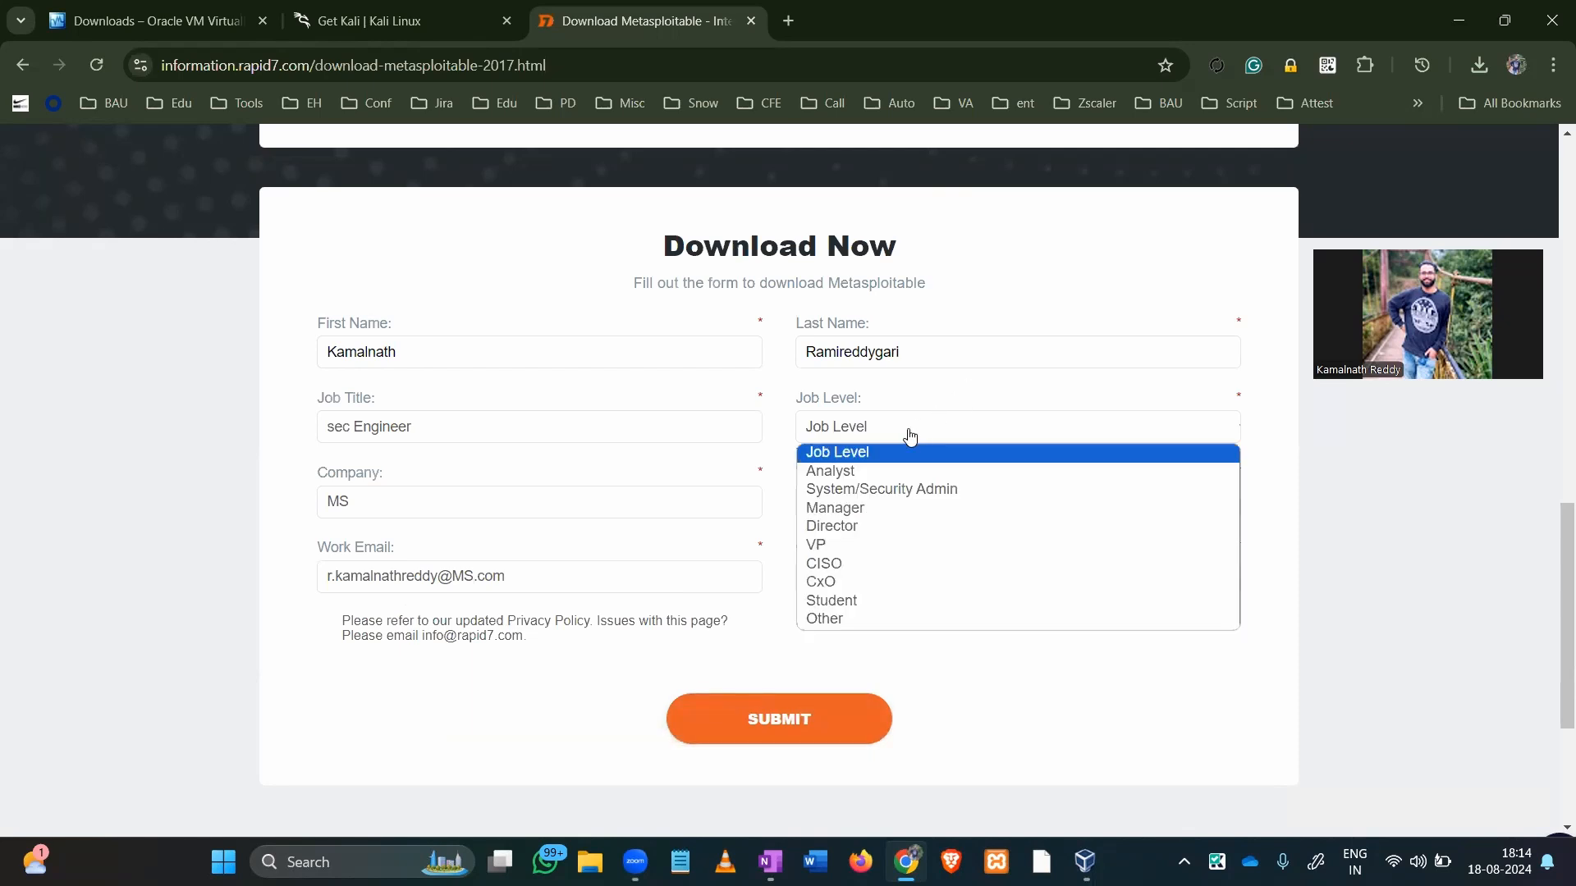
{"action": "left_click", "coordinate": [881, 473]}
{"action": "left_click", "coordinate": [786, 711]}
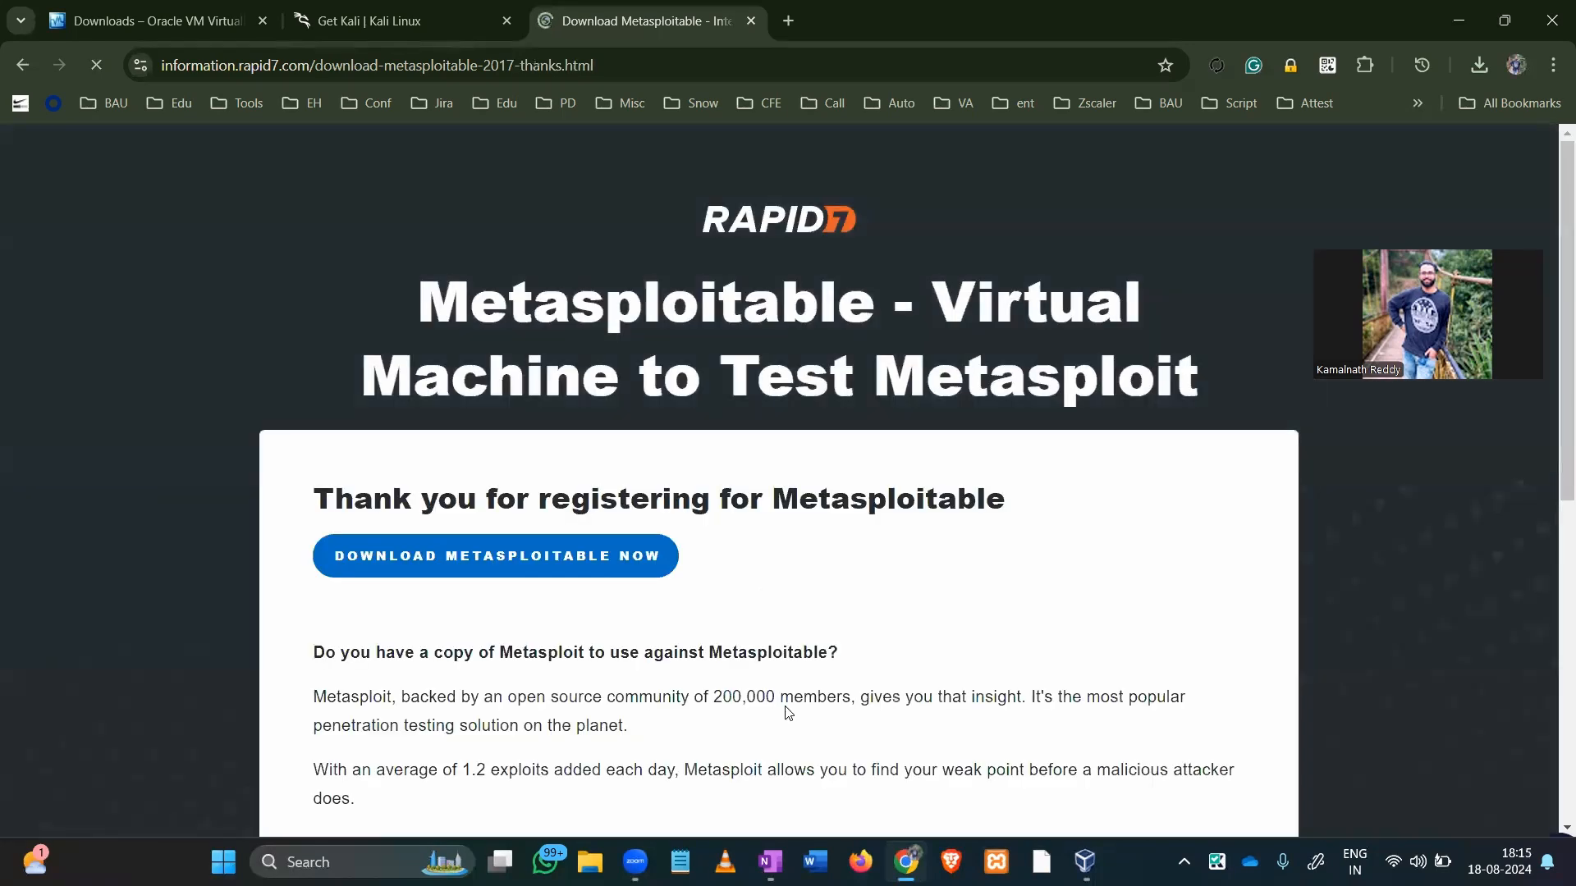
Try to download Metasploitable from the registration thank-you page and check the page behind the Free Metasploit Download offer.
{"action": "left_click", "coordinate": [562, 564]}
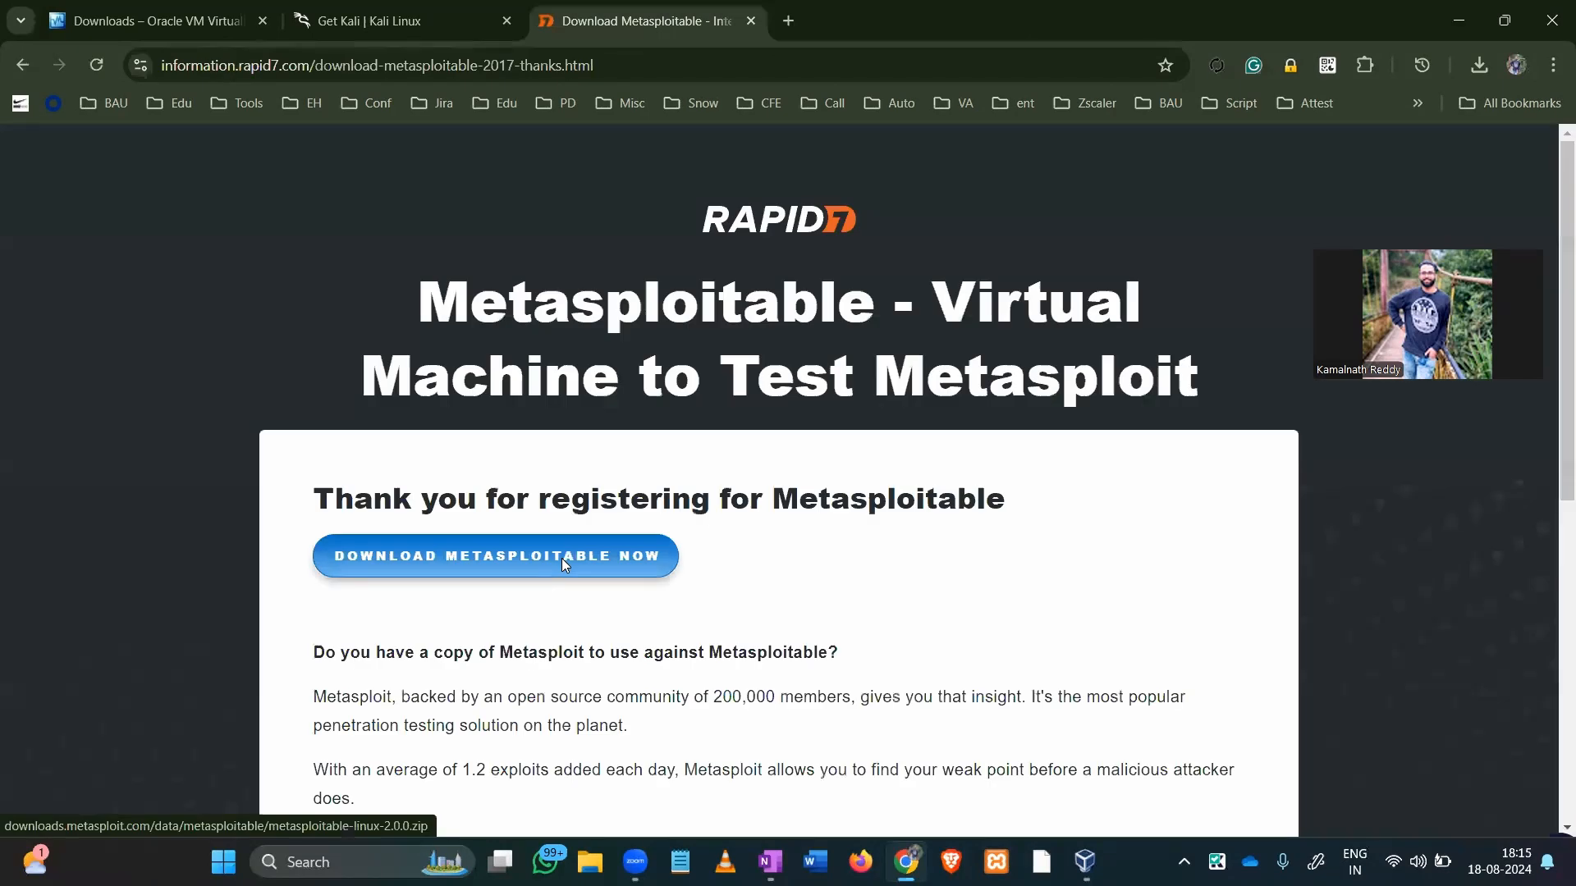
{"action": "scroll", "coordinate": [562, 558], "scroll_direction": "down", "scroll_amount": 6}
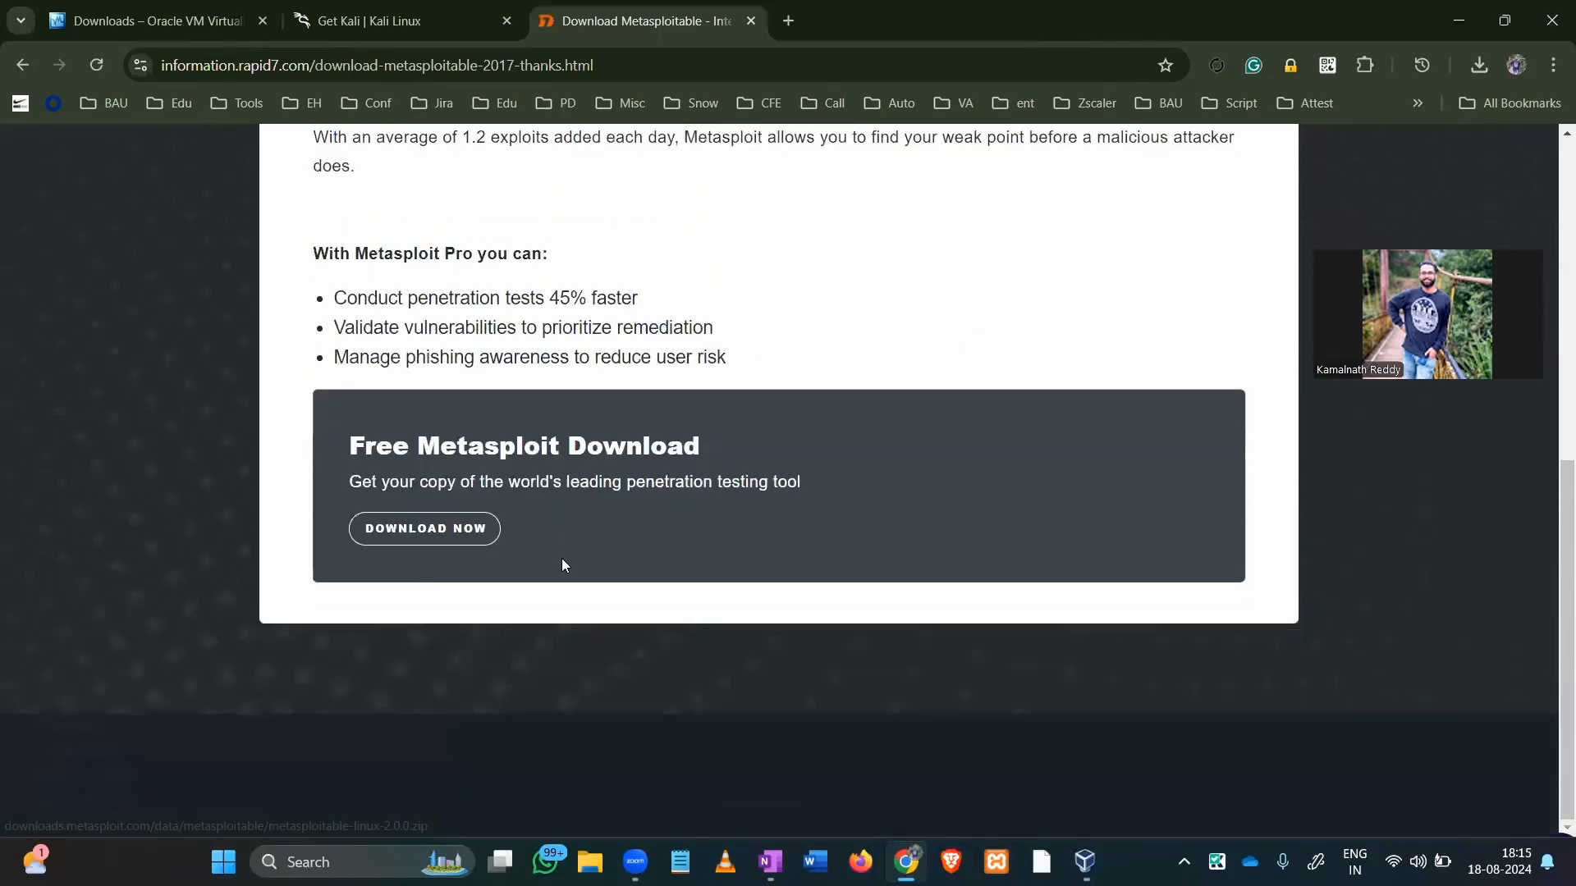
{"action": "left_click", "coordinate": [472, 537]}
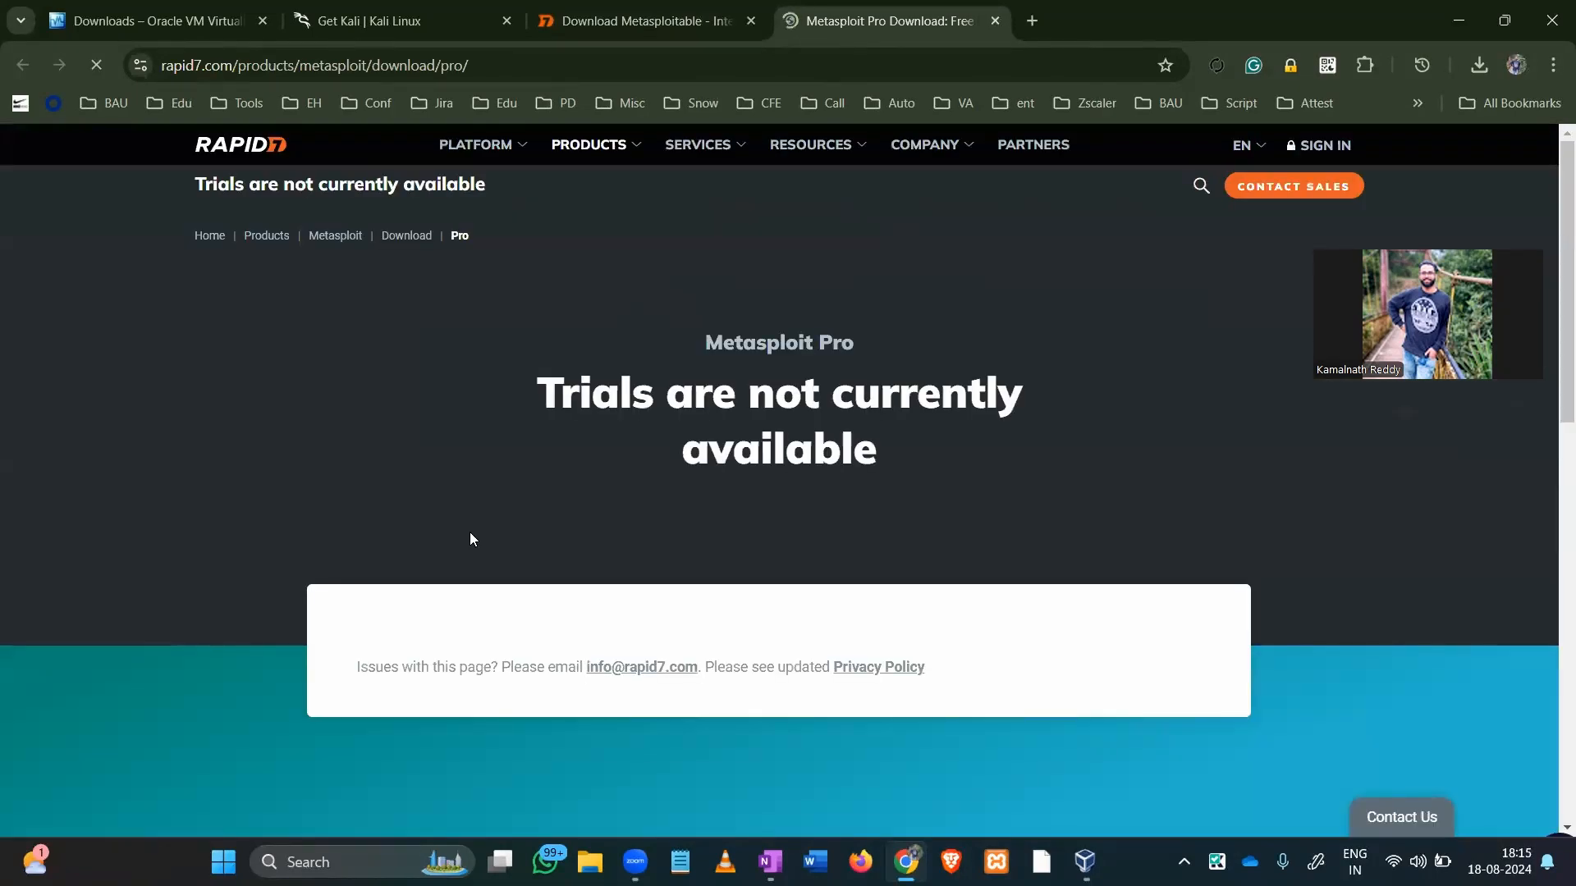
{"action": "scroll", "coordinate": [471, 539], "scroll_direction": "down", "scroll_amount": 1}
{"action": "scroll", "coordinate": [472, 539], "scroll_direction": "down", "scroll_amount": 3}
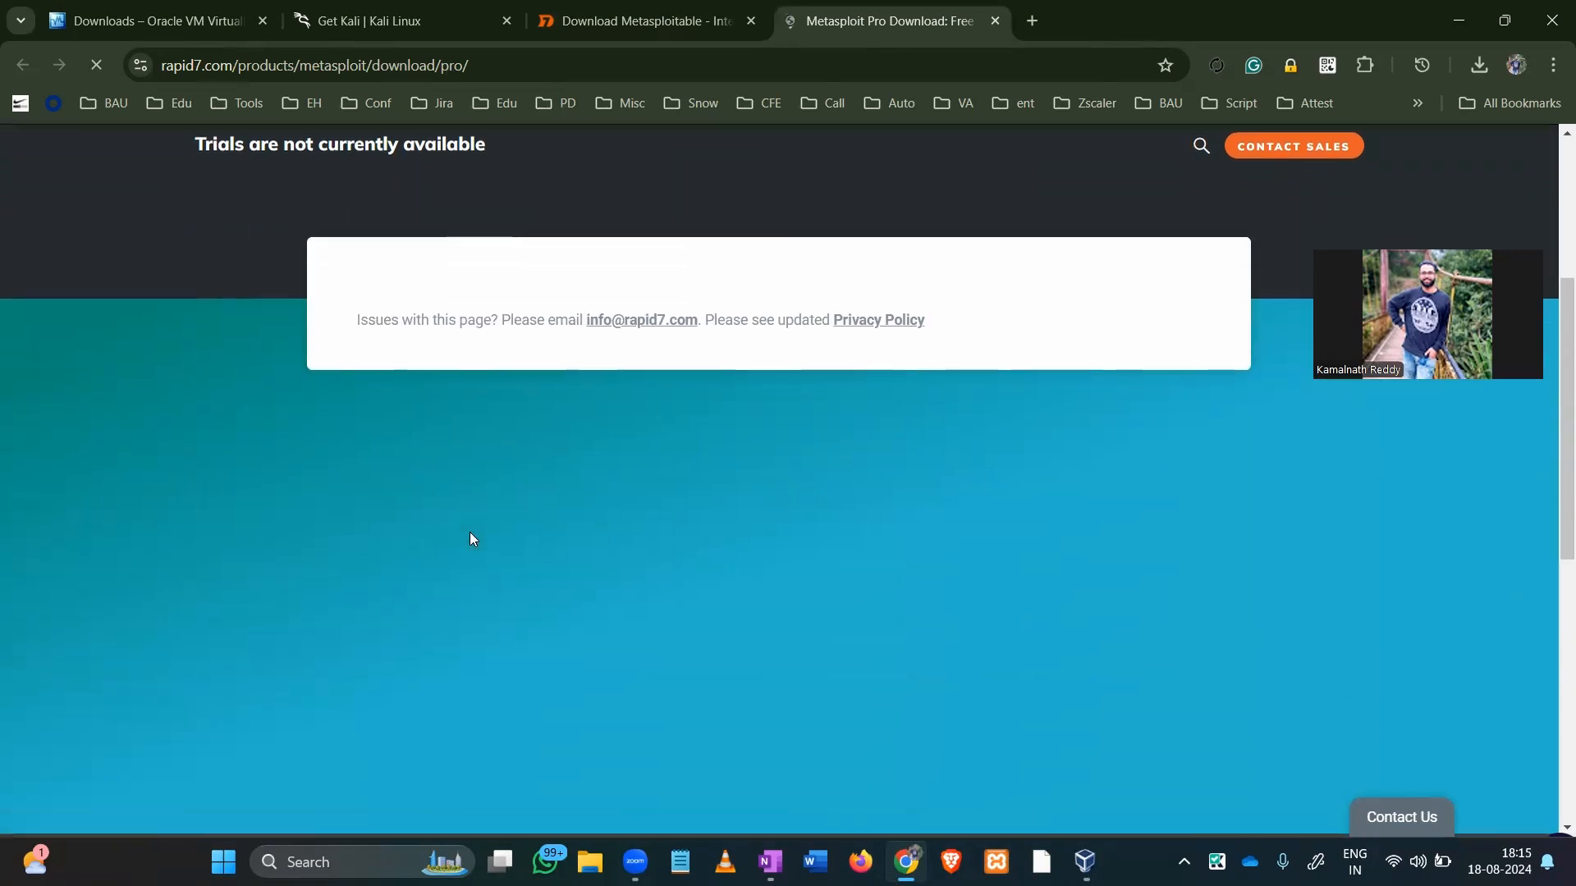
{"action": "scroll", "coordinate": [472, 539], "scroll_direction": "up", "scroll_amount": 4}
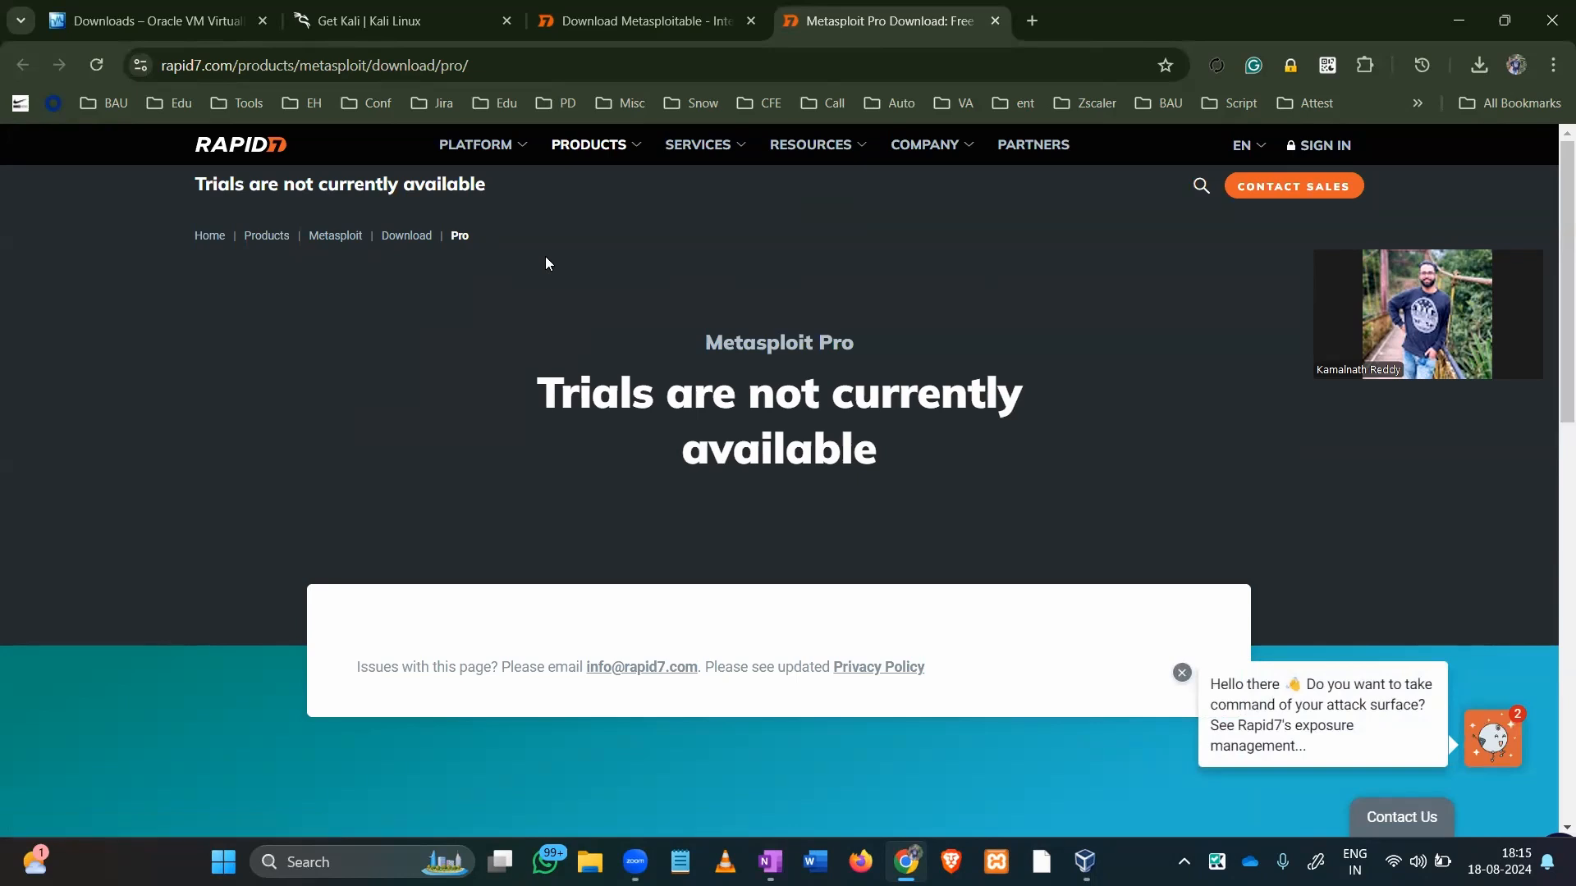
Search Google for "metasploitable2 download".
{"action": "left_click", "coordinate": [205, 66]}
{"action": "type", "text": "meta"}
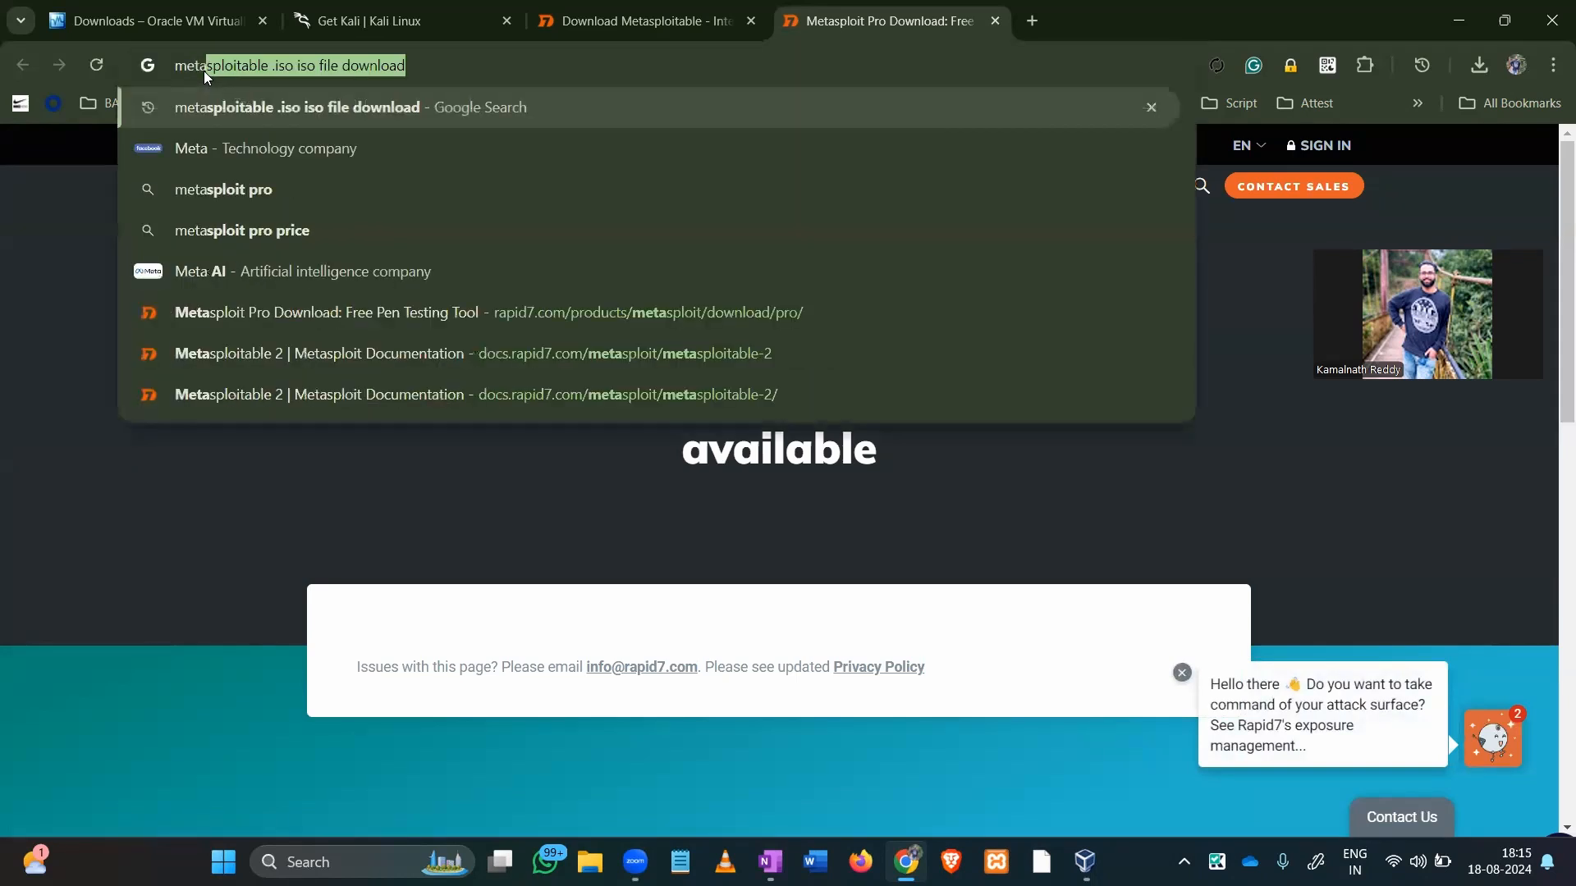
{"action": "key", "text": "Right"}
{"action": "key", "text": "BackSpace"}
{"action": "key", "text": "BackSpace"}
{"action": "key", "text": "BackSpace"}
{"action": "key", "text": "BackSpace"}
{"action": "key", "text": "BackSpace"}
{"action": "key", "text": "BackSpace"}
{"action": "key", "text": "BackSpace"}
{"action": "key", "text": "BackSpace"}
{"action": "key", "text": "BackSpace"}
{"action": "key", "text": "BackSpace"}
{"action": "key", "text": "BackSpace"}
{"action": "key", "text": "BackSpace"}
{"action": "key", "text": "BackSpace"}
{"action": "key", "text": "BackSpace"}
{"action": "key", "text": "BackSpace"}
{"action": "key", "text": "BackSpace"}
{"action": "key", "text": "BackSpace"}
{"action": "key", "text": "BackSpace"}
{"action": "key", "text": "BackSpace"}
{"action": "key", "text": "BackSpace"}
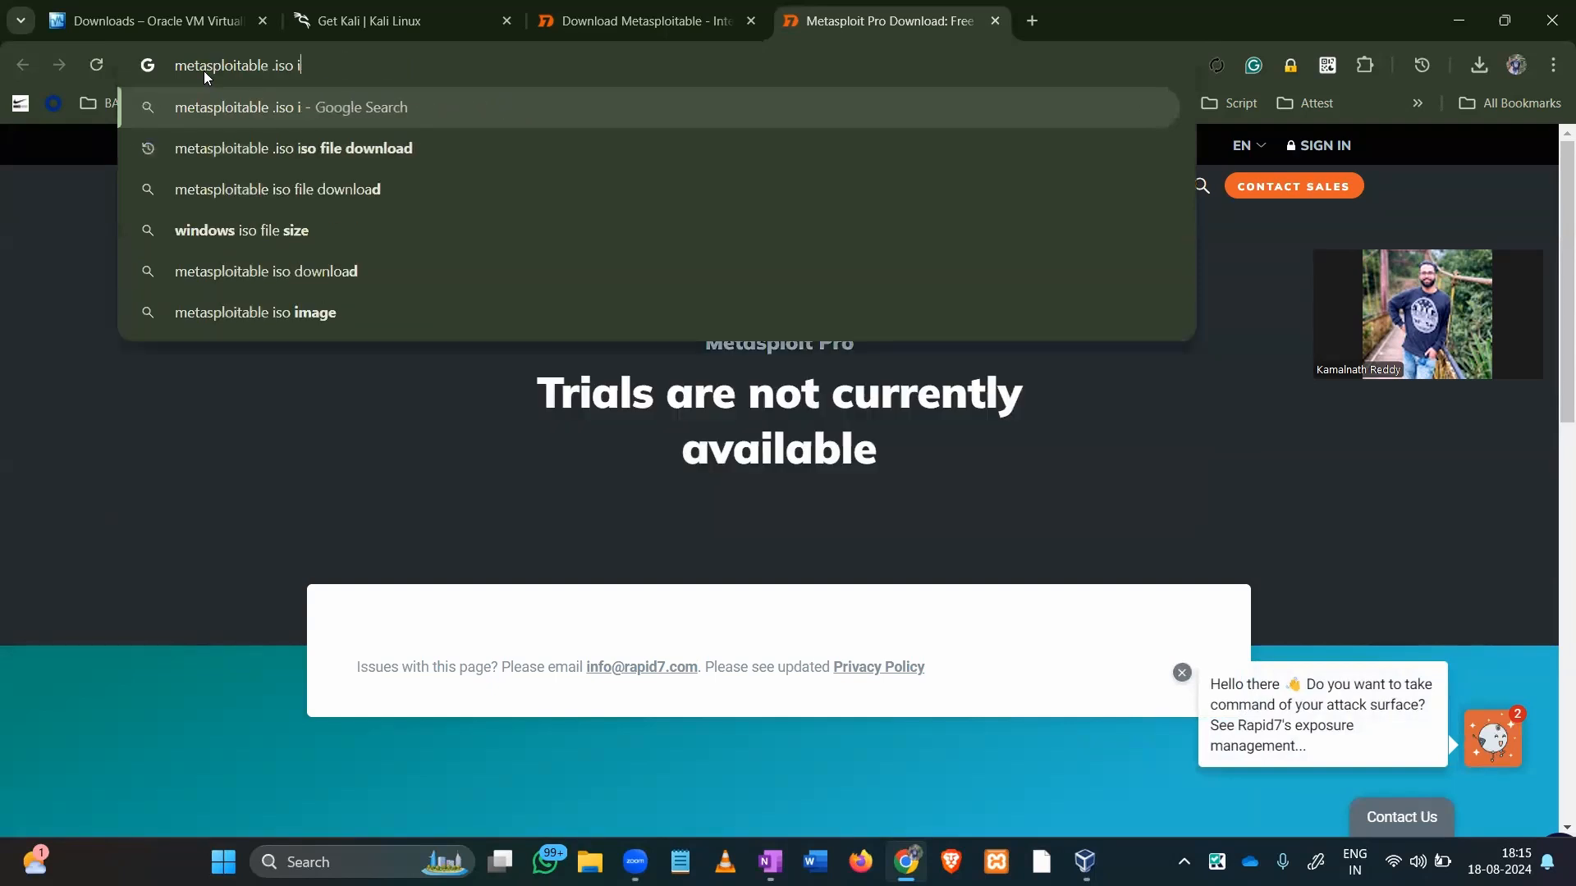
{"action": "key", "text": "BackSpace"}
{"action": "key", "text": "BackSpace"}
{"action": "type", "text": "2"}
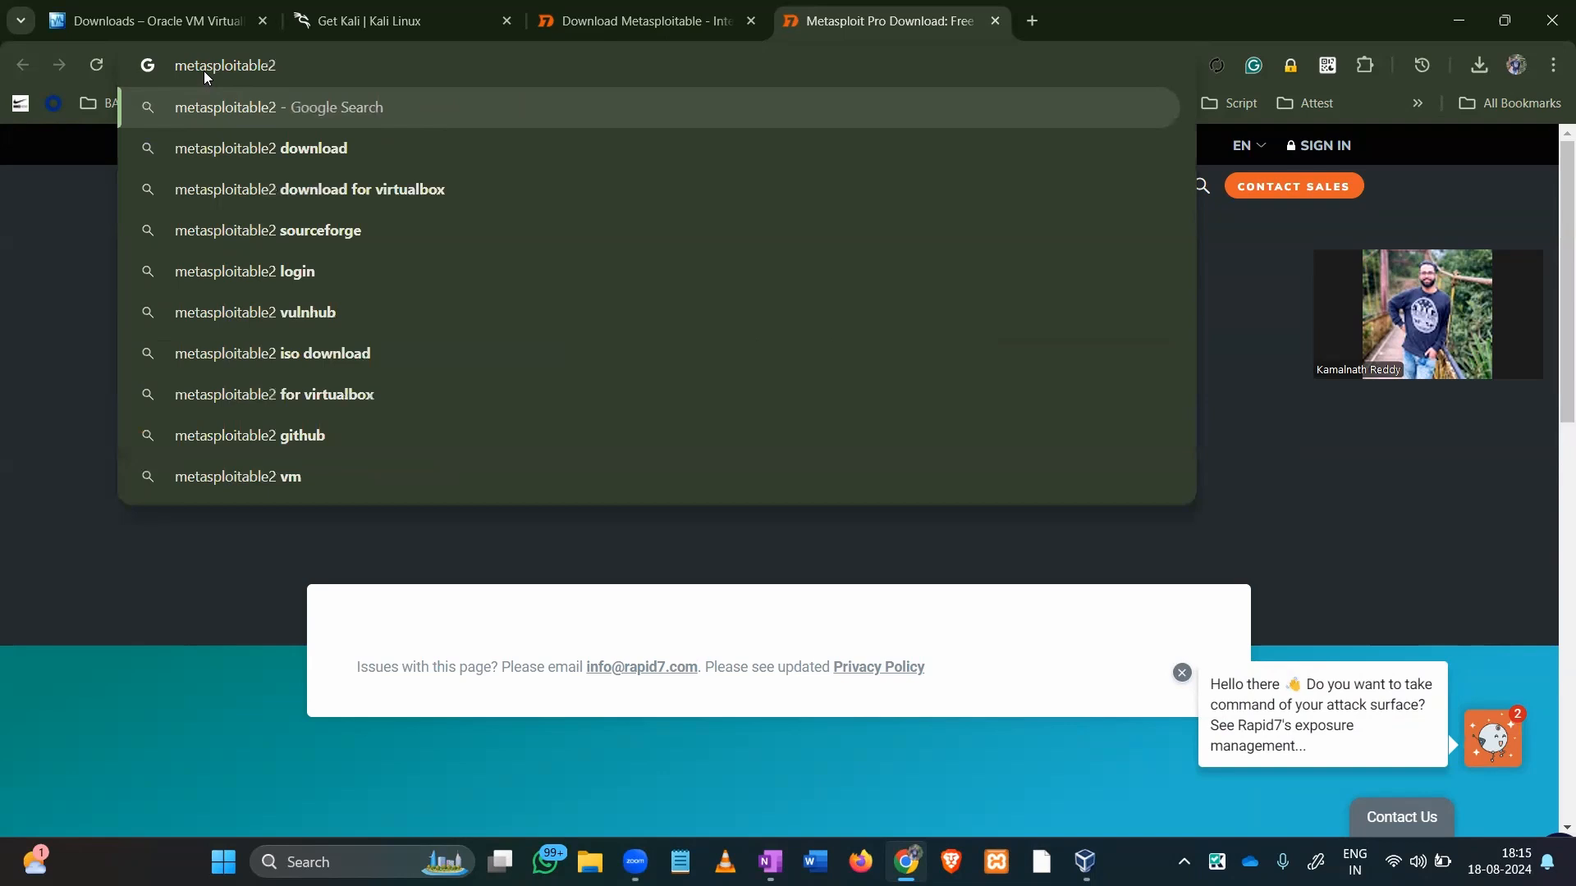
{"action": "key", "text": "Down"}
{"action": "key", "text": "Return"}
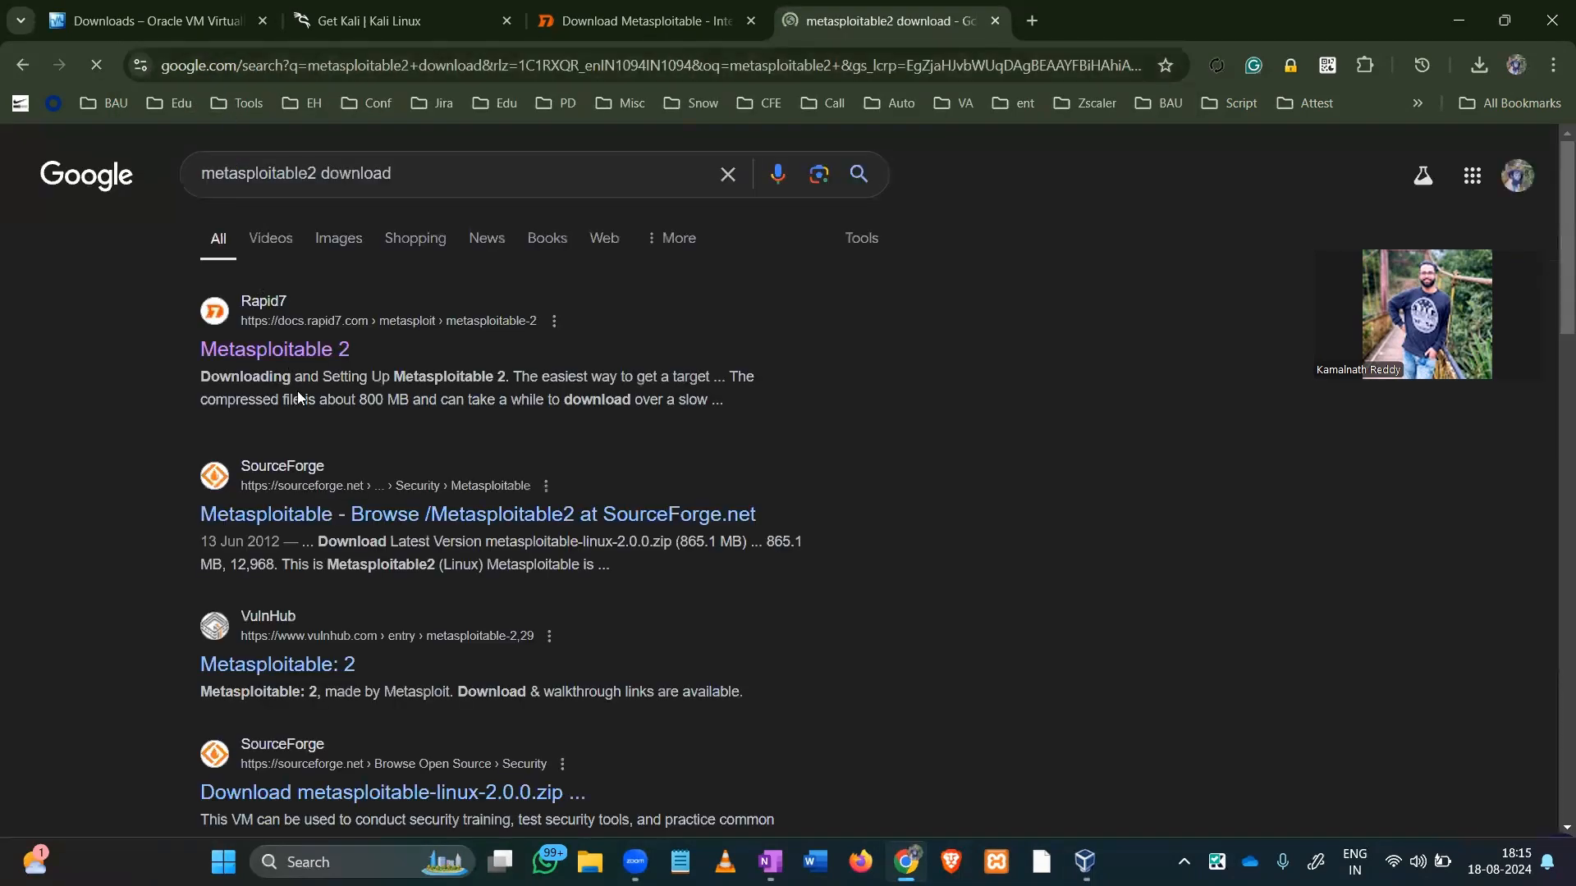
Download the latest Metasploitable2 archive, metasploitable-linux-2.0.0.zip, from SourceForge and save it in the Ethical hacking folder.
{"action": "left_click", "coordinate": [332, 517]}
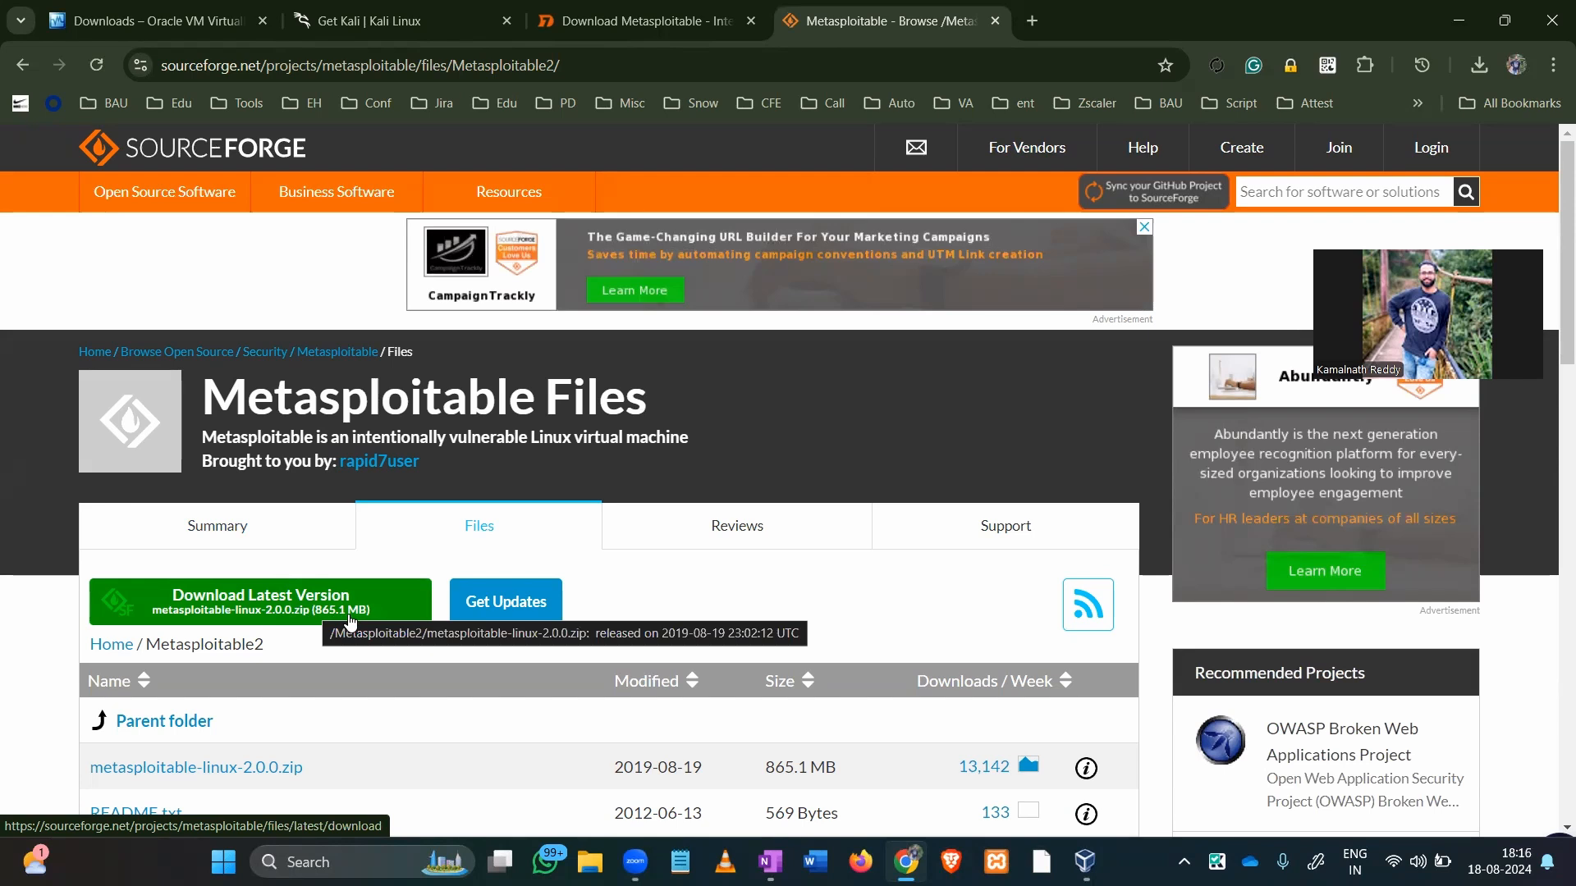
{"action": "left_click", "coordinate": [351, 622]}
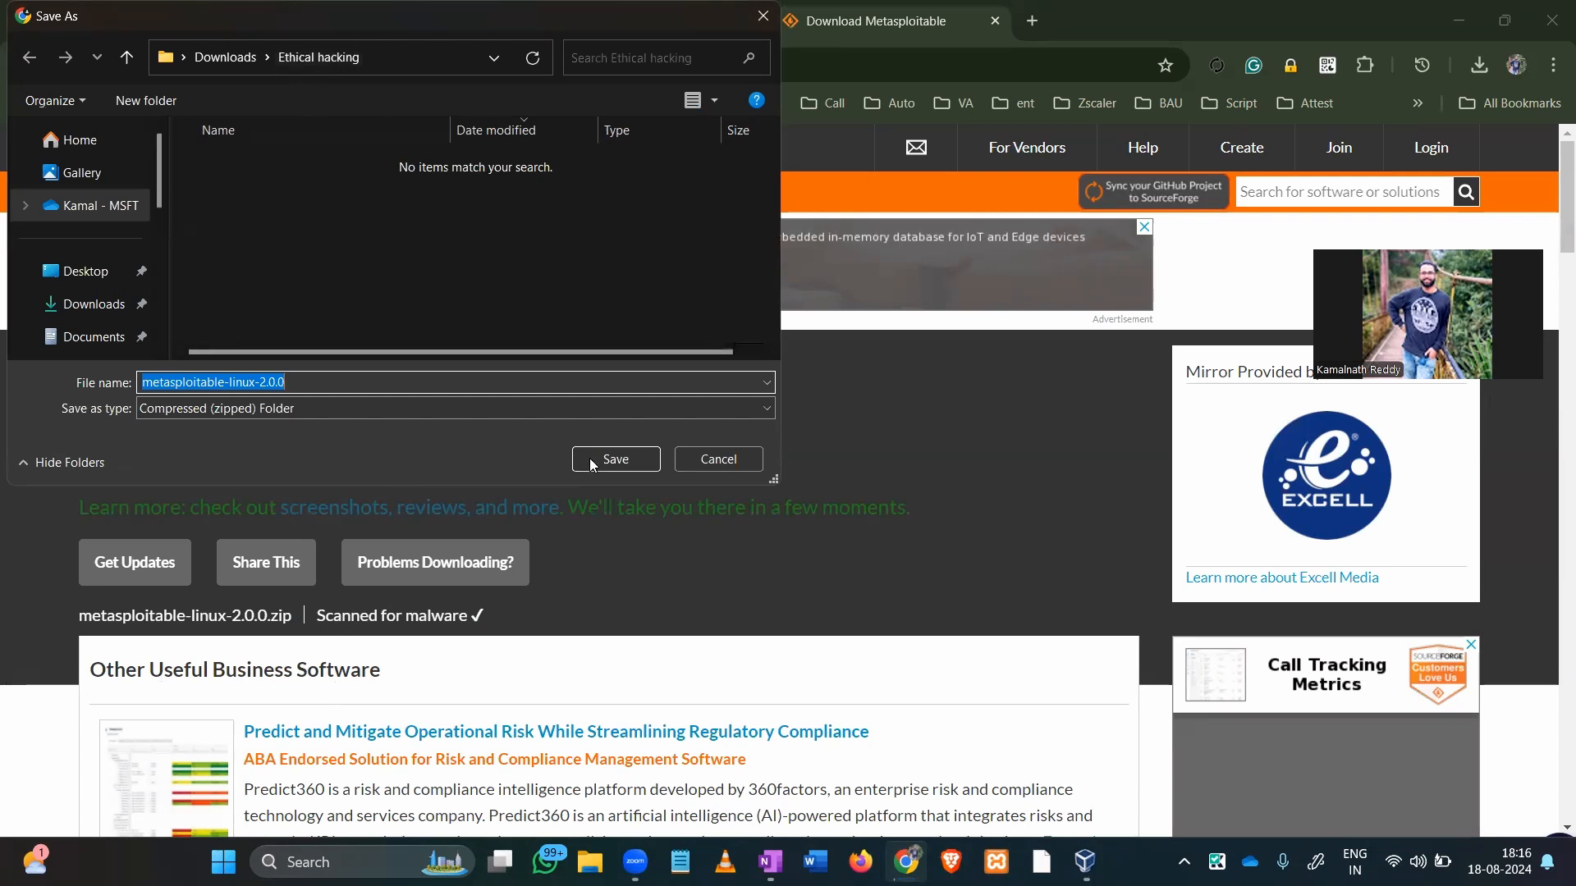
{"action": "left_click", "coordinate": [616, 461]}
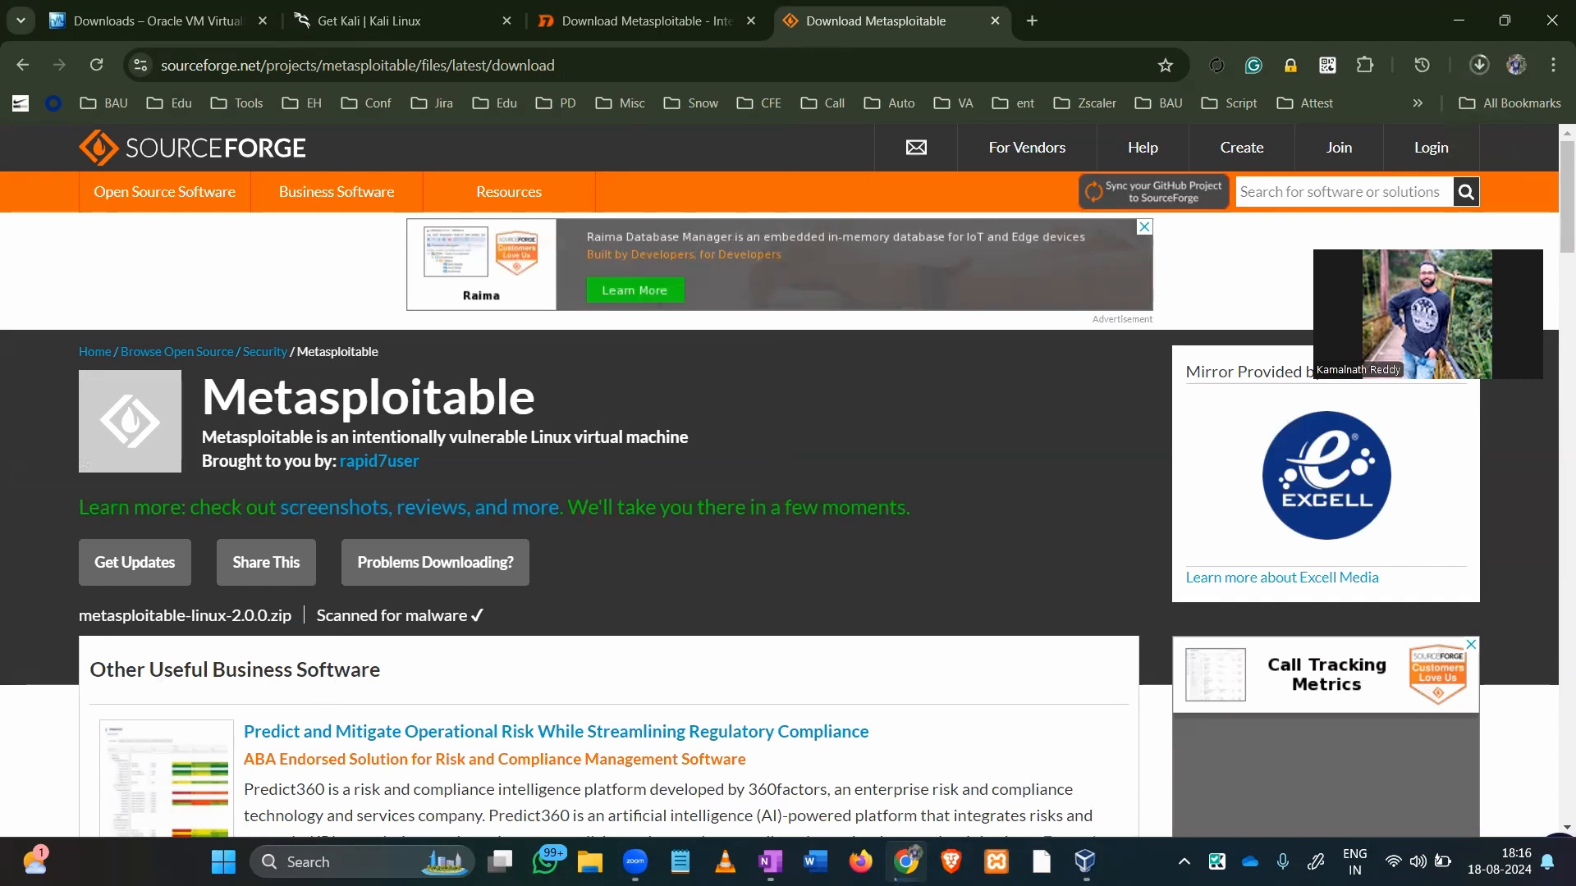
Bring up VirtualBox Manager, and open the Ethical hacking folder inside Downloads in File Explorer.
{"action": "left_click", "coordinate": [1085, 861]}
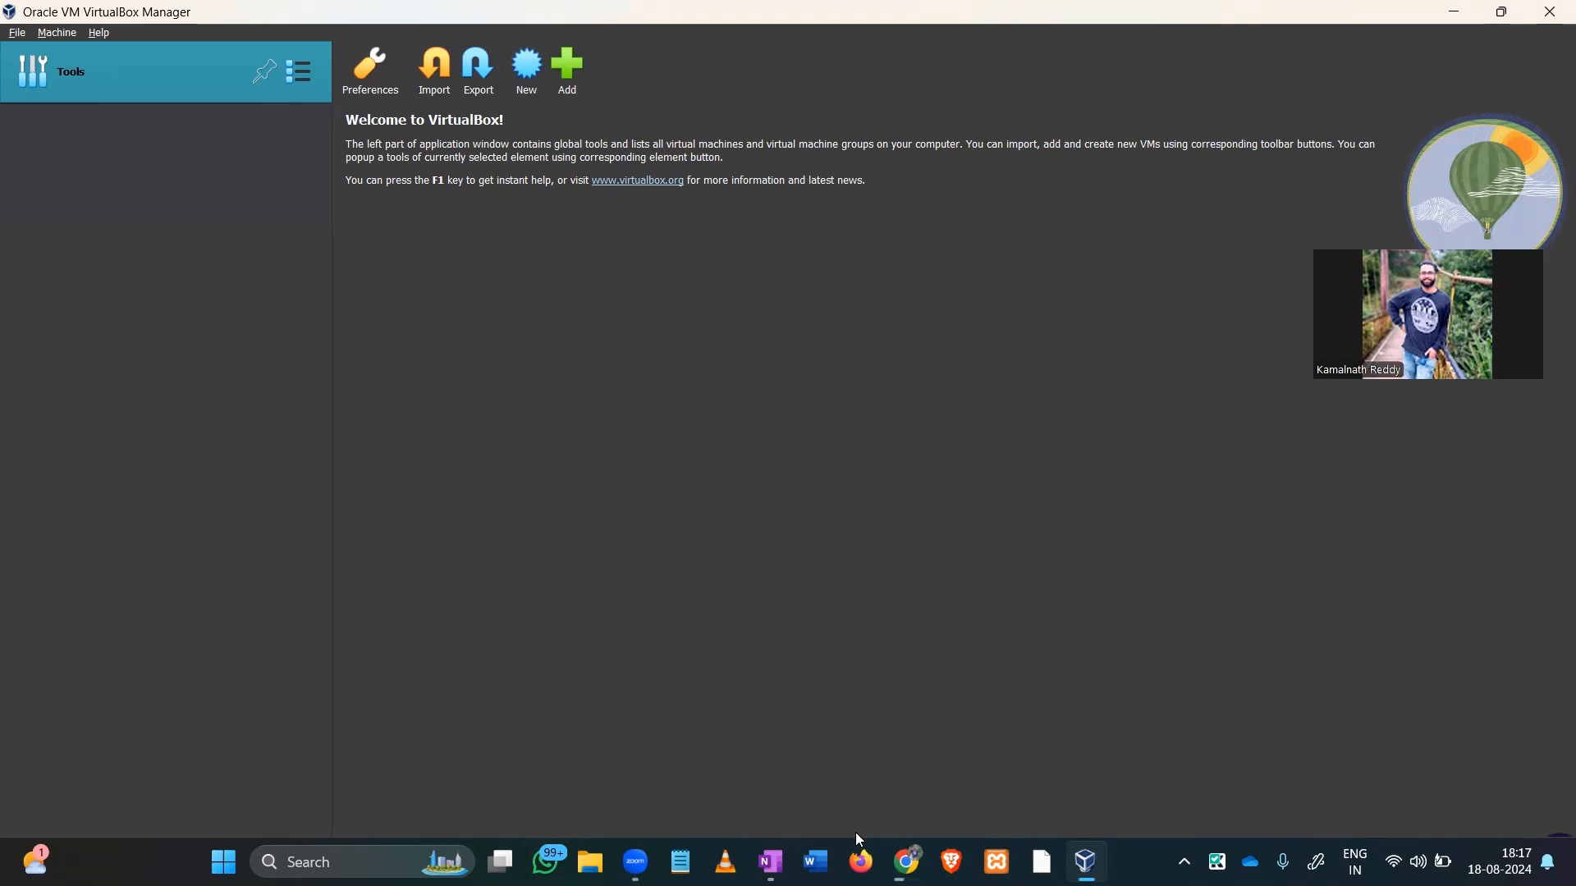
{"action": "left_click", "coordinate": [589, 862]}
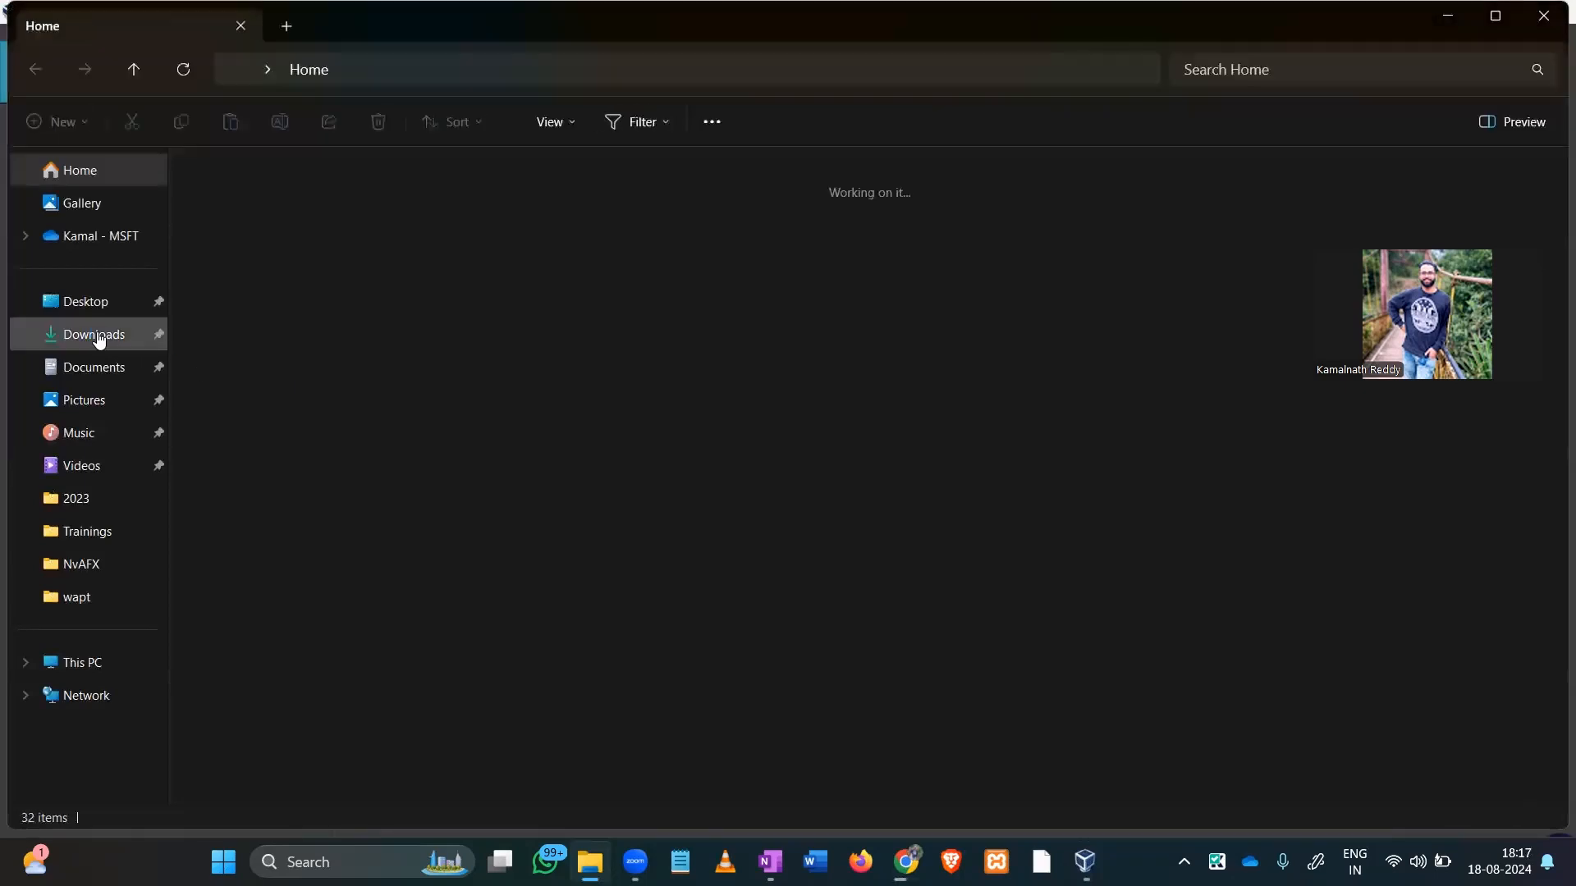
{"action": "left_click", "coordinate": [99, 336]}
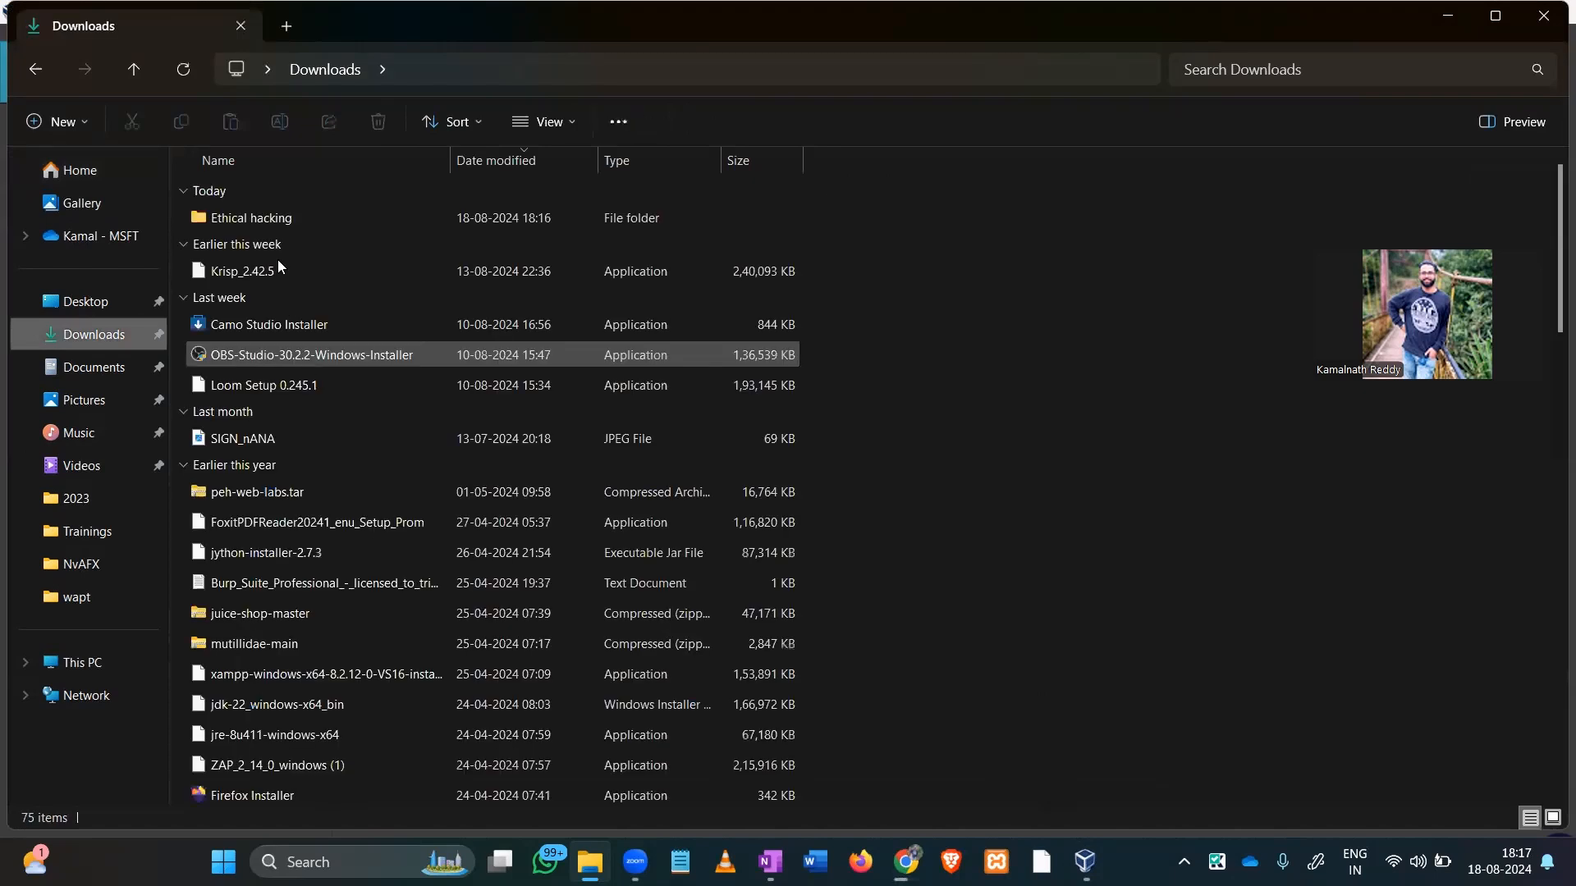
{"action": "double_click", "coordinate": [285, 228]}
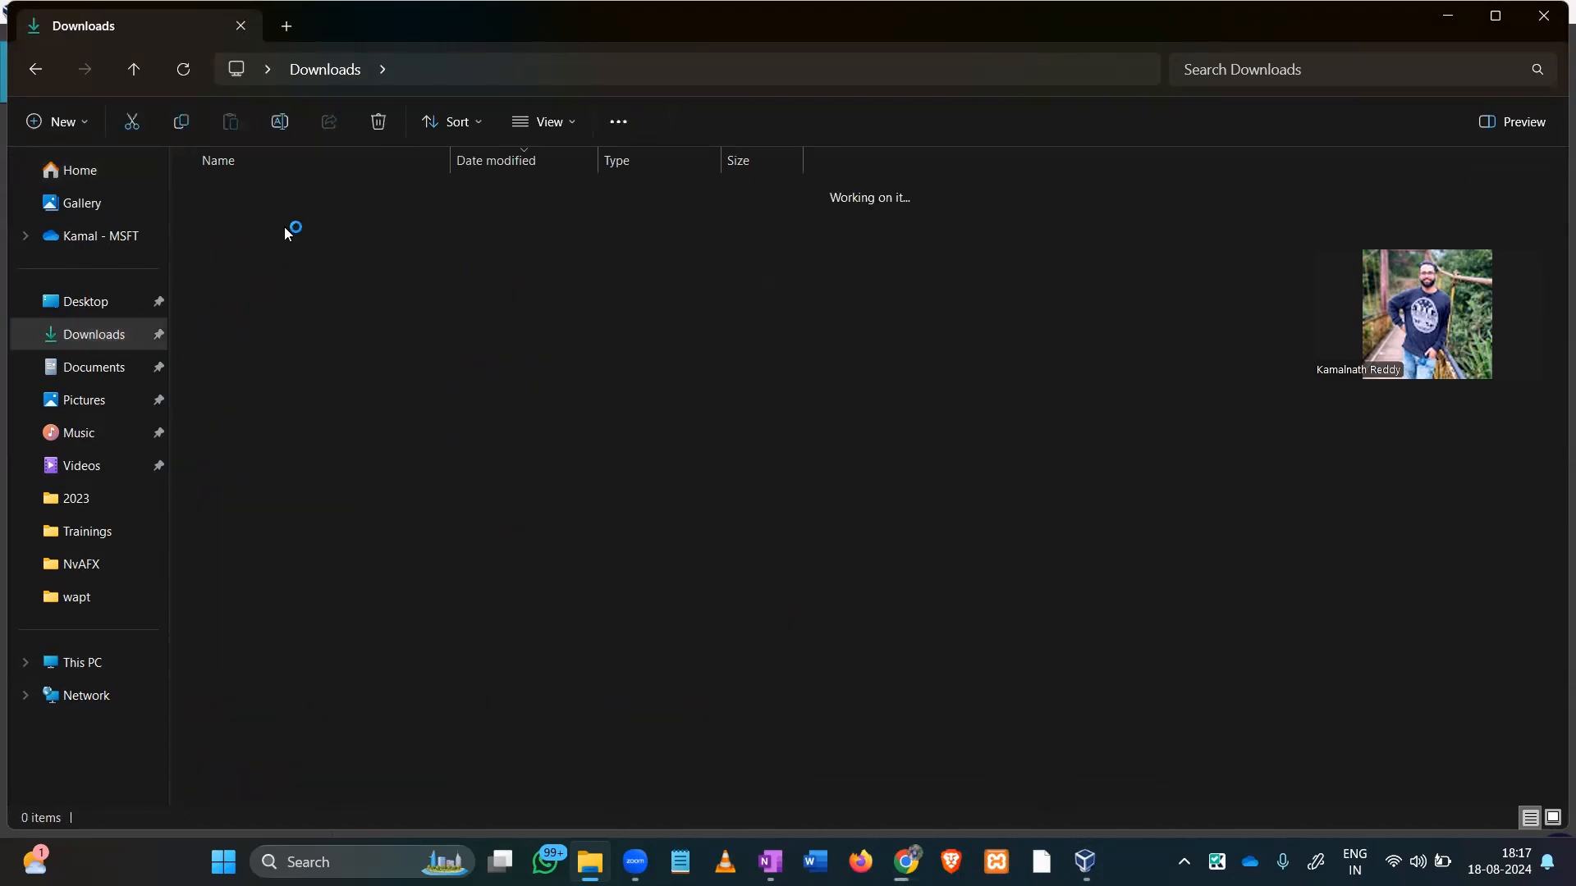
Extract the kali-linux-2024.2-virtualbox-amd64 archive to the suggested folder inside Ethical hacking.
{"action": "left_click", "coordinate": [297, 247]}
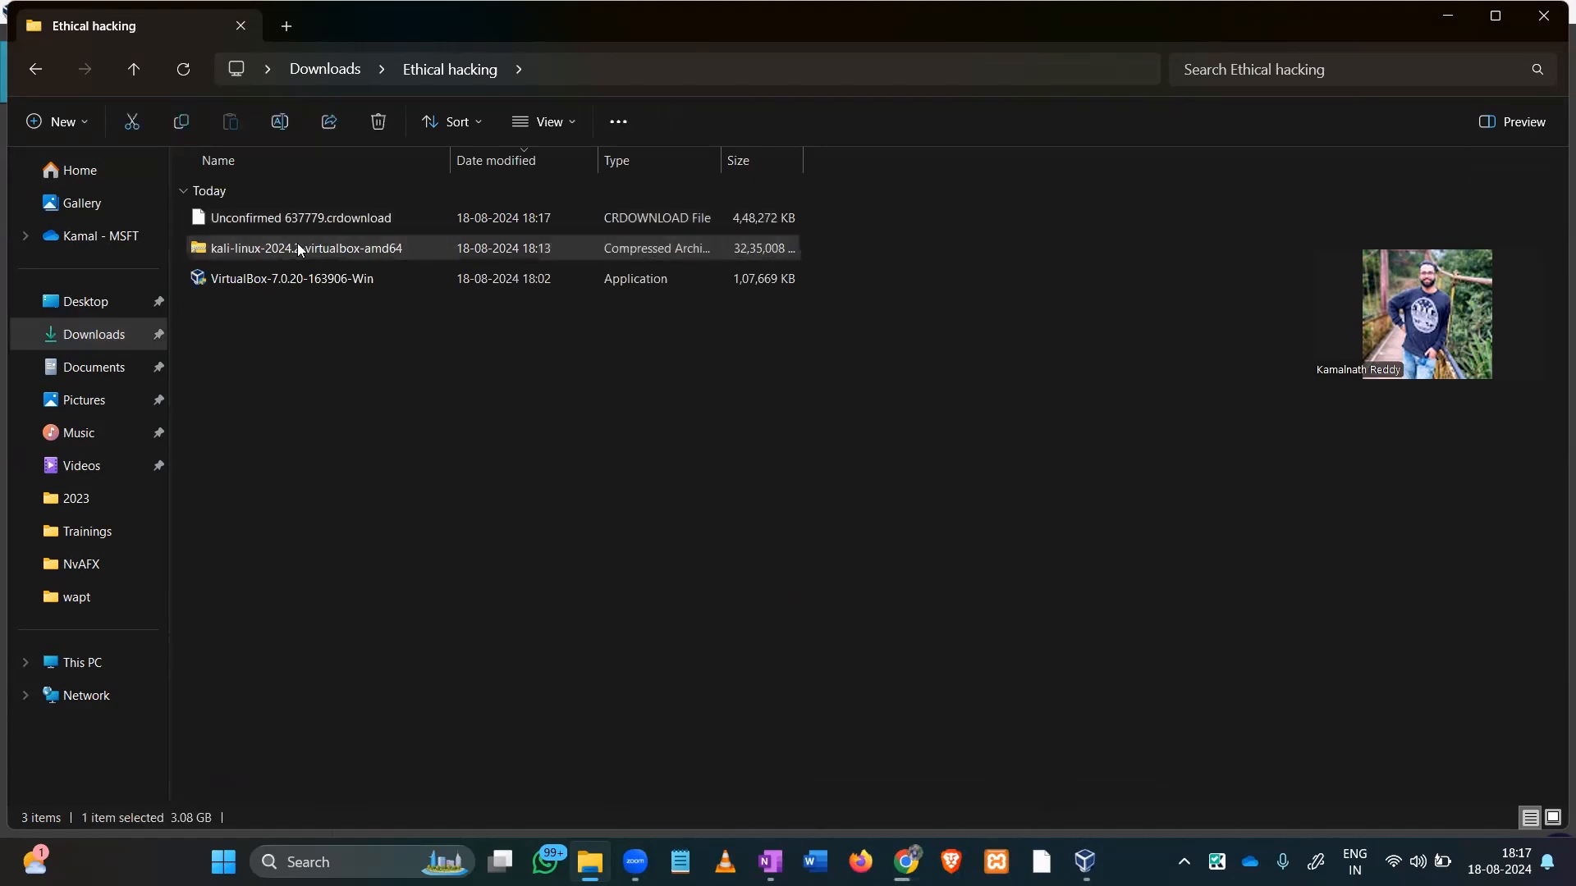
{"action": "right_click", "coordinate": [300, 248]}
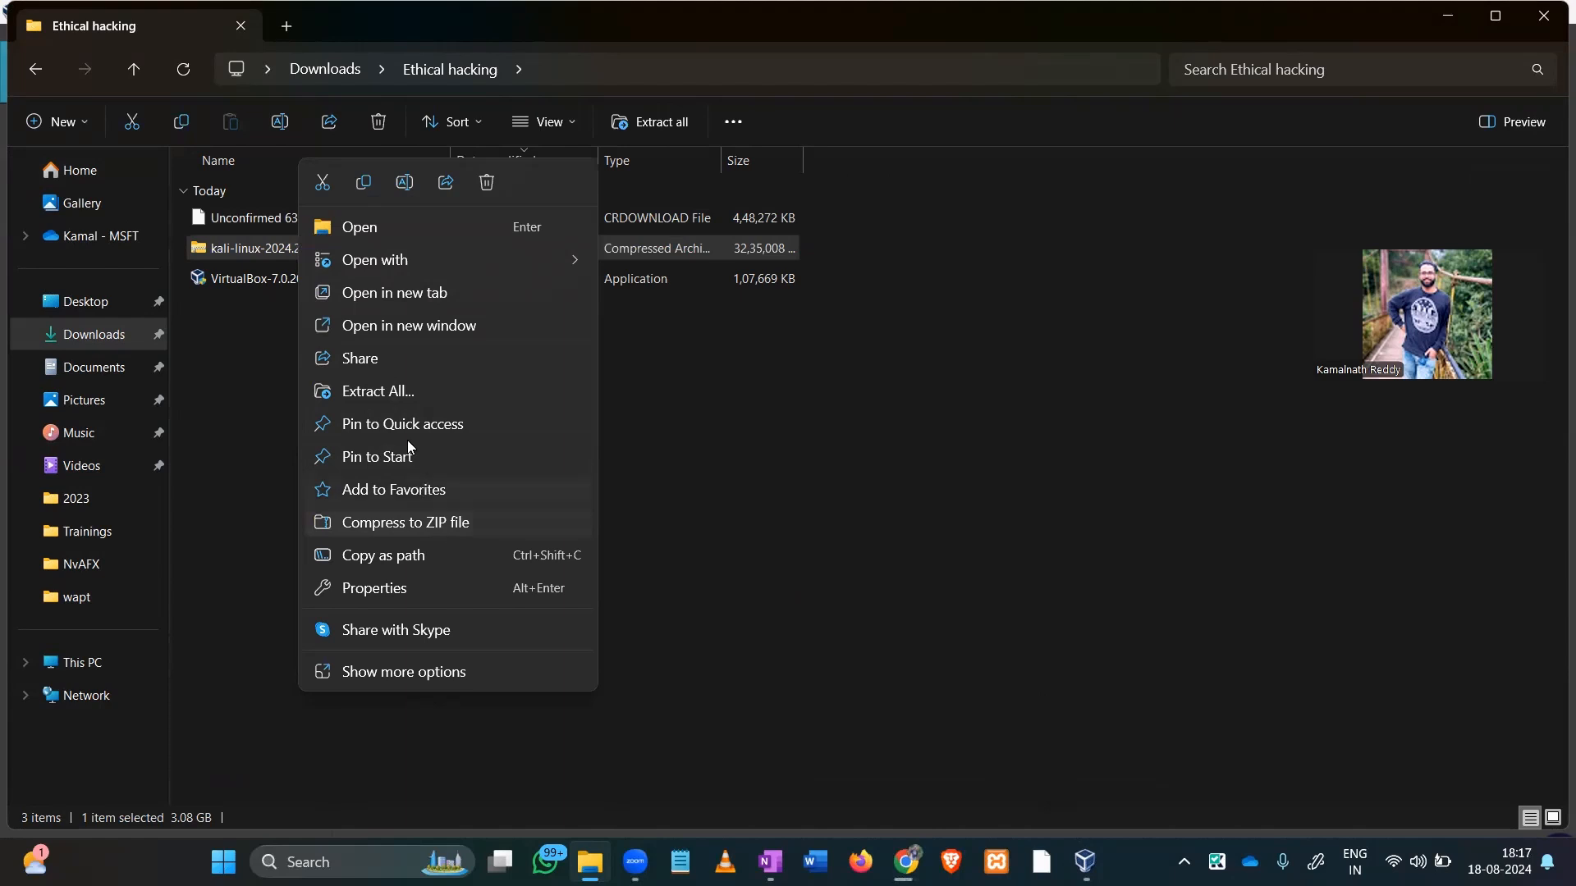
{"action": "left_click", "coordinate": [396, 391]}
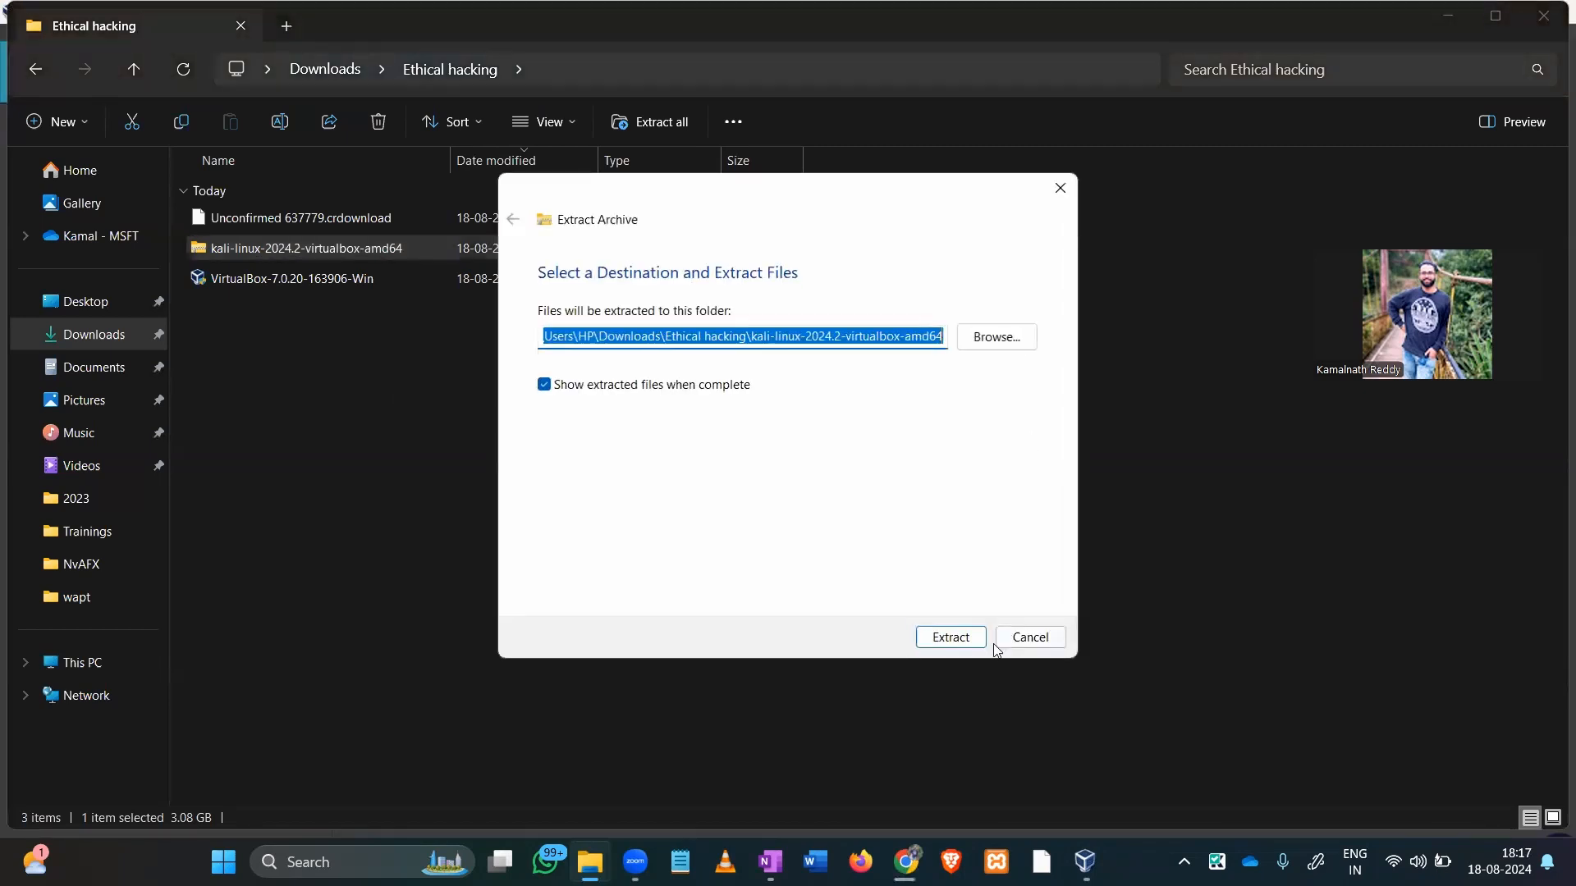
{"action": "left_click", "coordinate": [944, 638]}
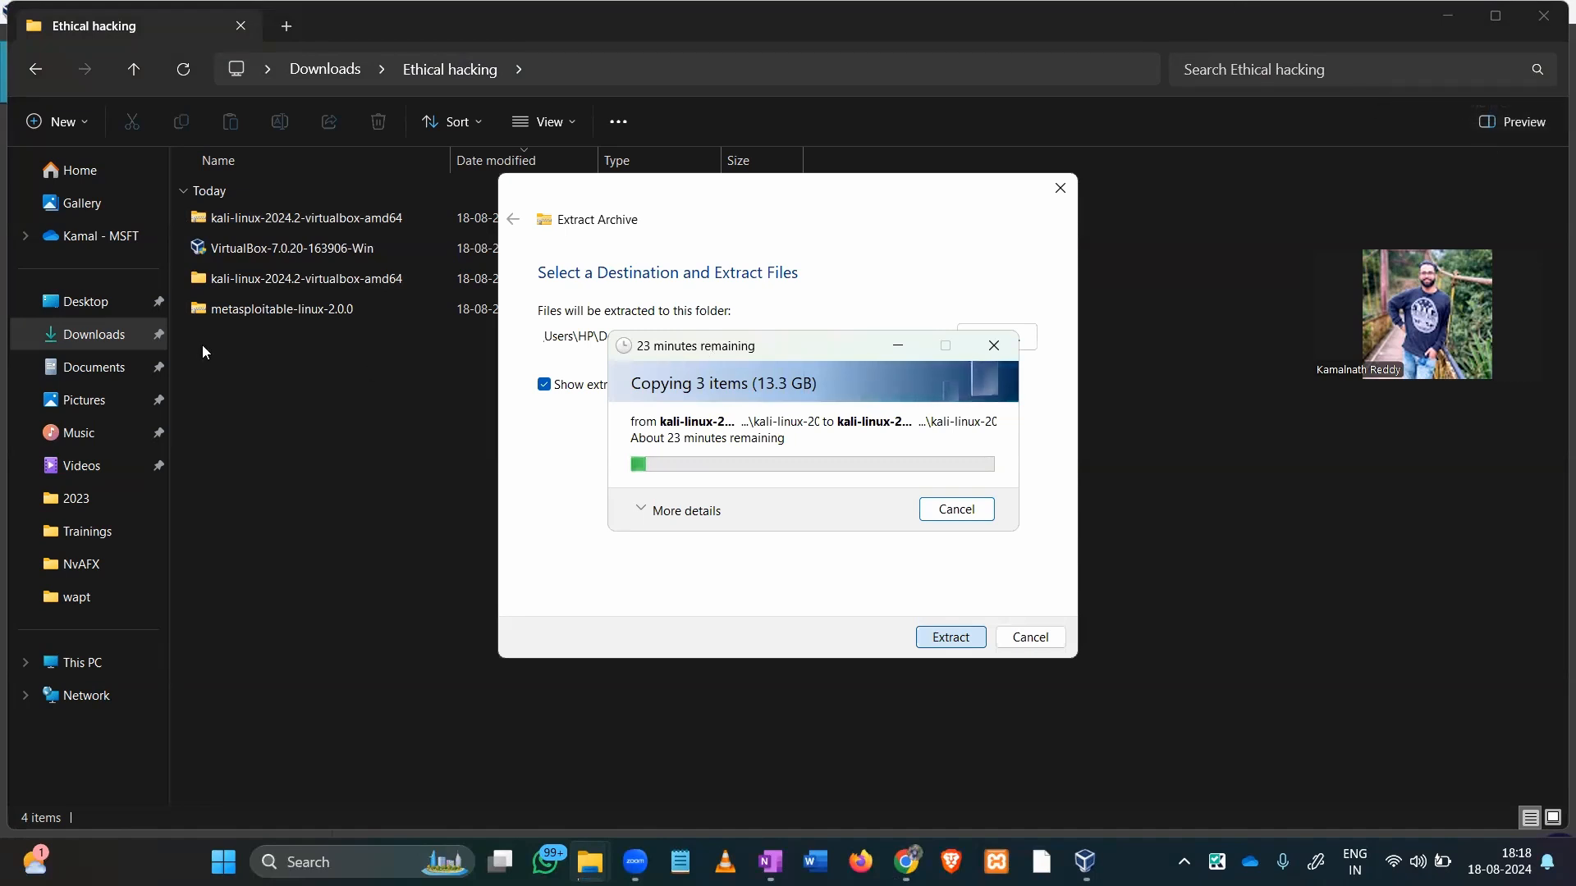
Extract the metasploitable-linux-2.0.0 archive to the suggested folder inside Ethical hacking.
{"action": "left_click", "coordinate": [227, 313]}
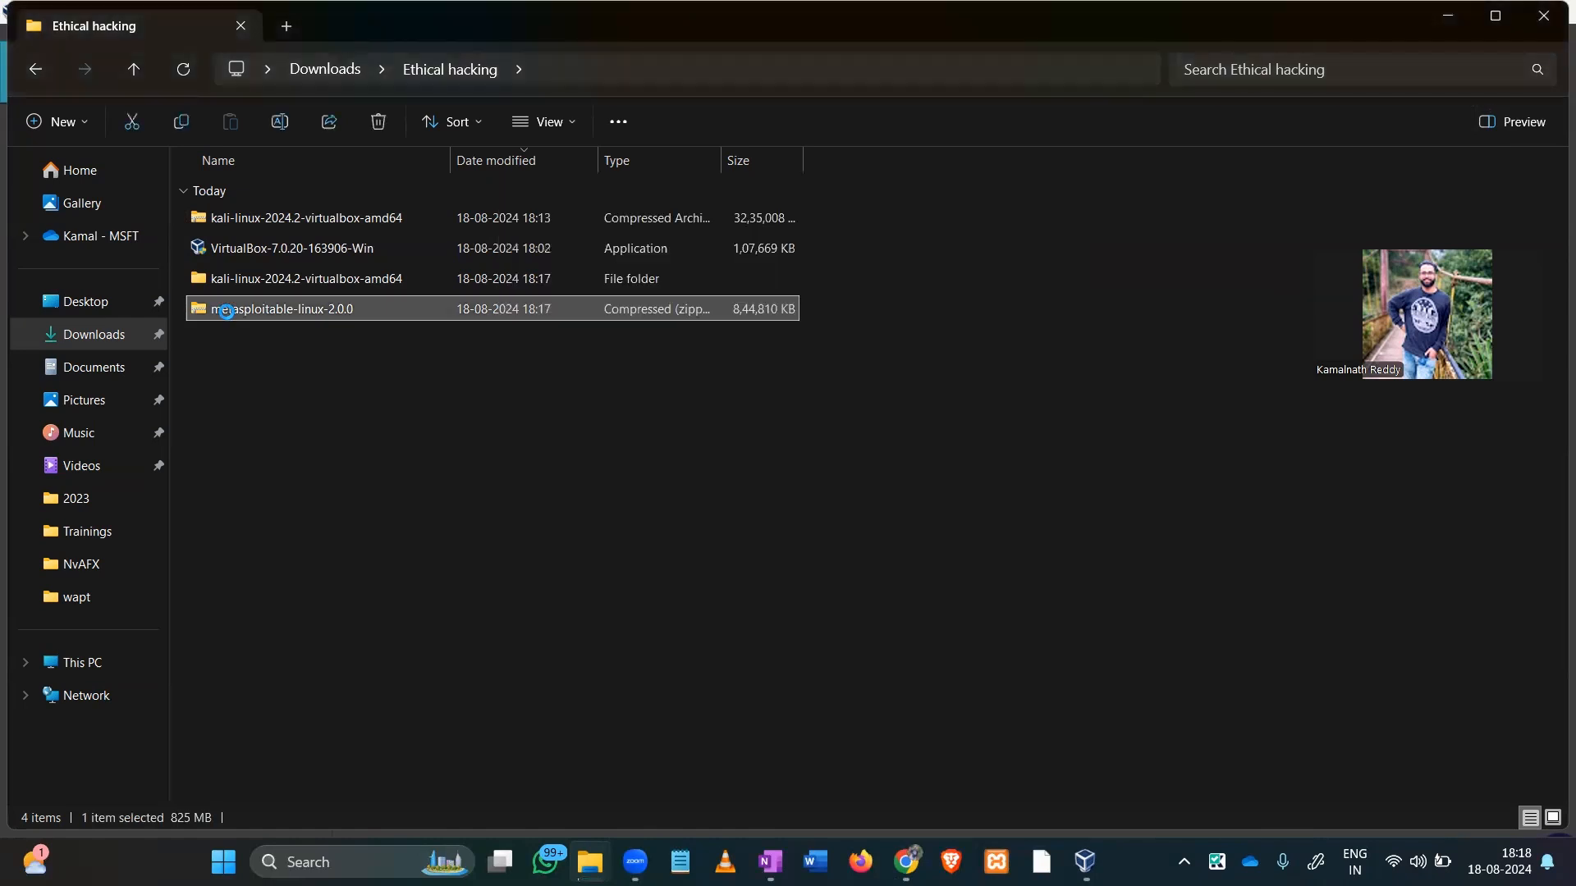
{"action": "right_click", "coordinate": [227, 314]}
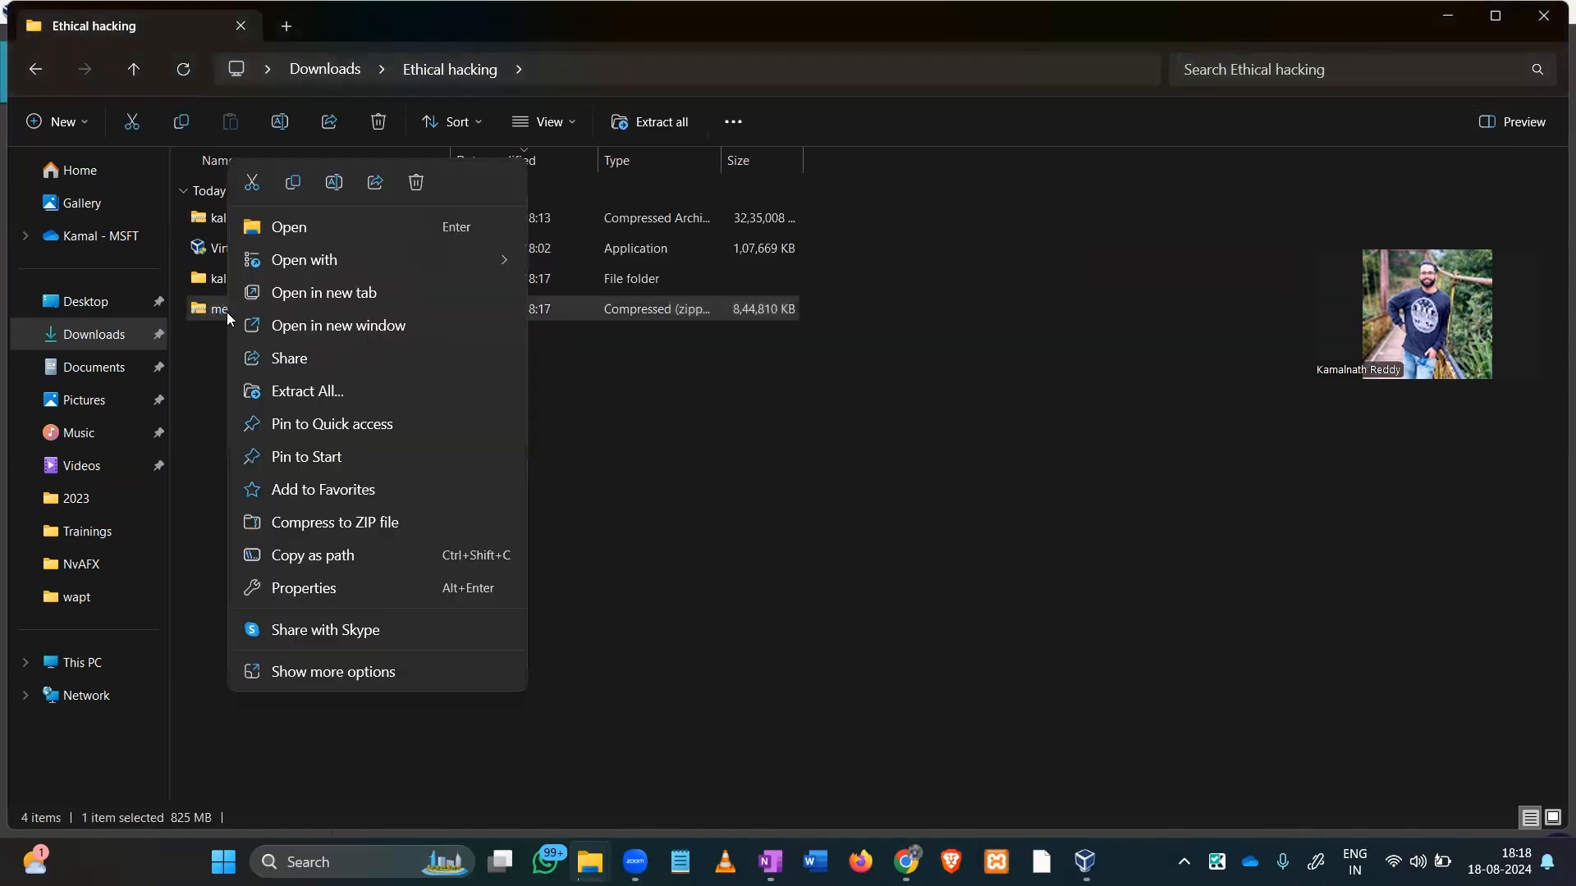
{"action": "left_click", "coordinate": [308, 392]}
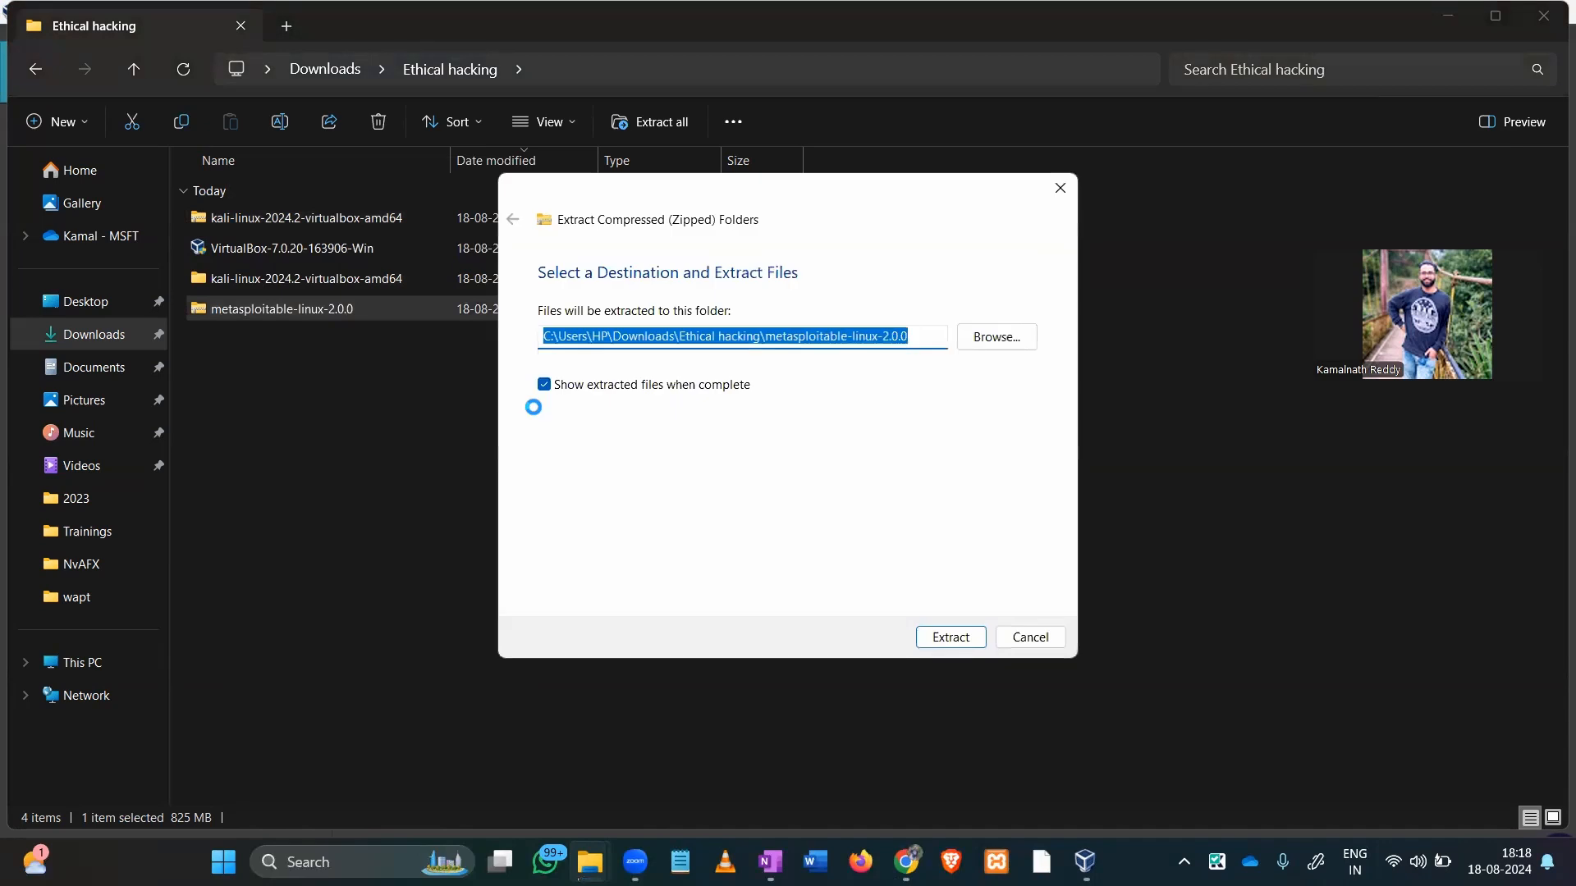
{"action": "left_click", "coordinate": [951, 638]}
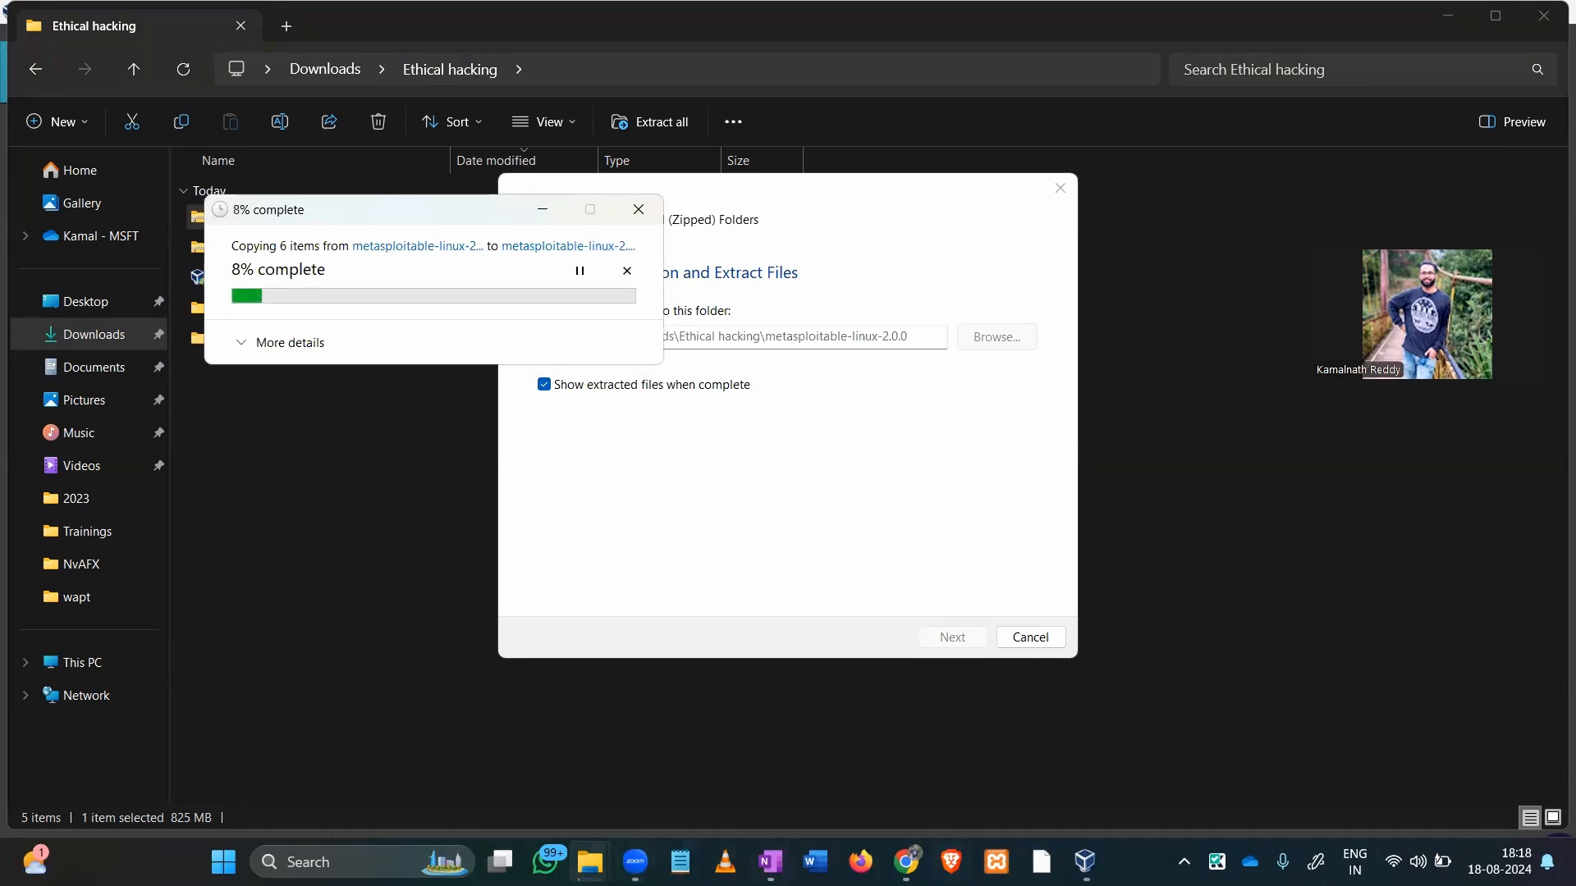
Bring the Kali Linux extraction progress window forward and move it clear of the Metasploitable progress window.
{"action": "mouse_move", "coordinate": [589, 862]}
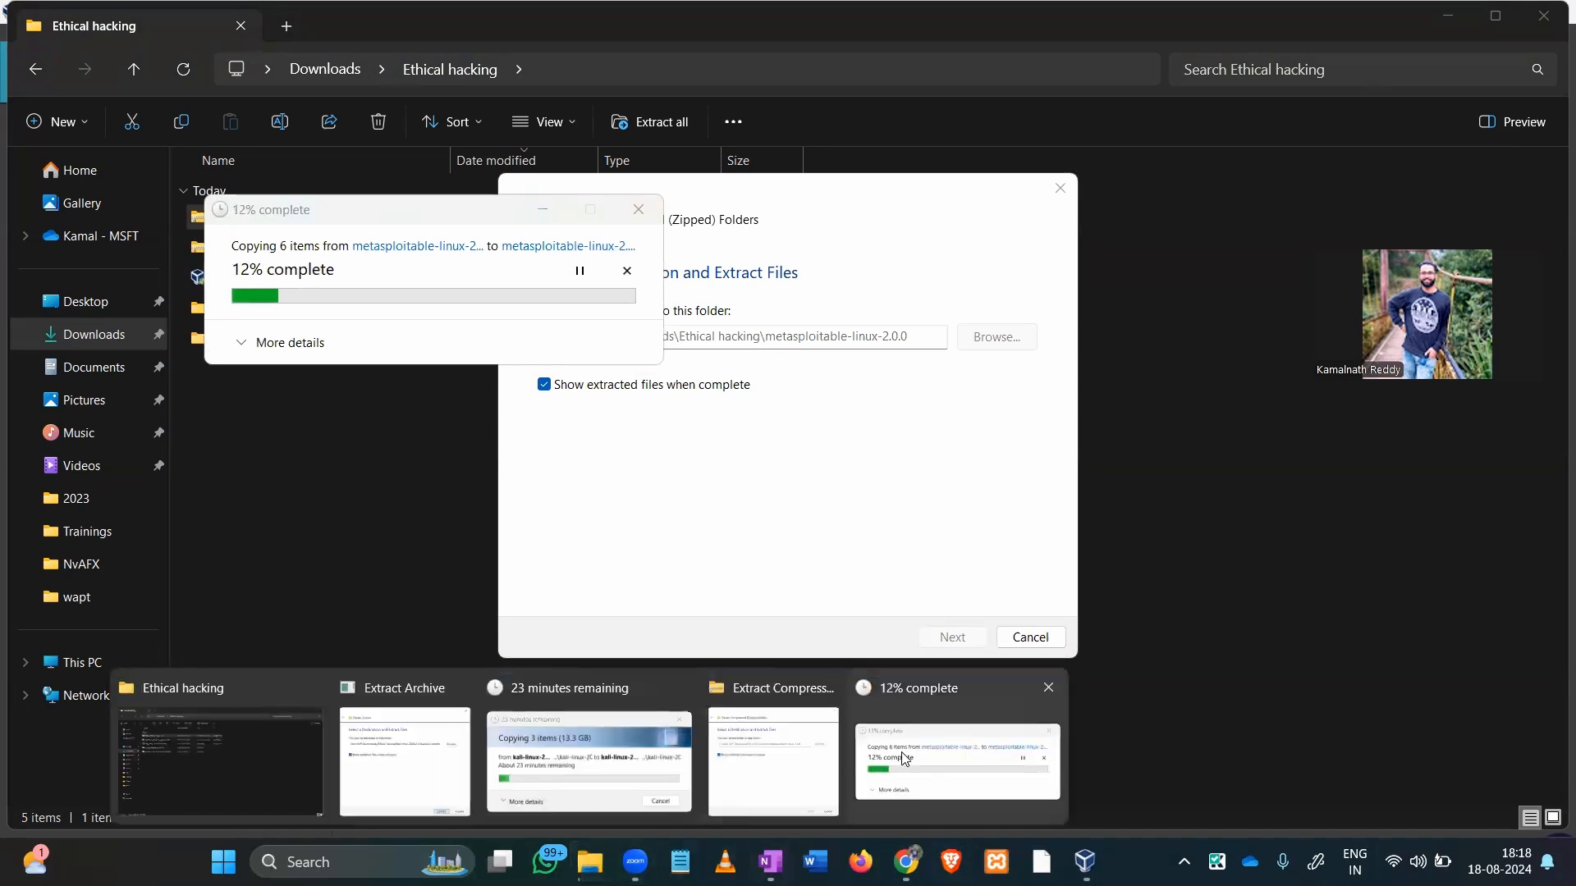
{"action": "left_click", "coordinate": [647, 772]}
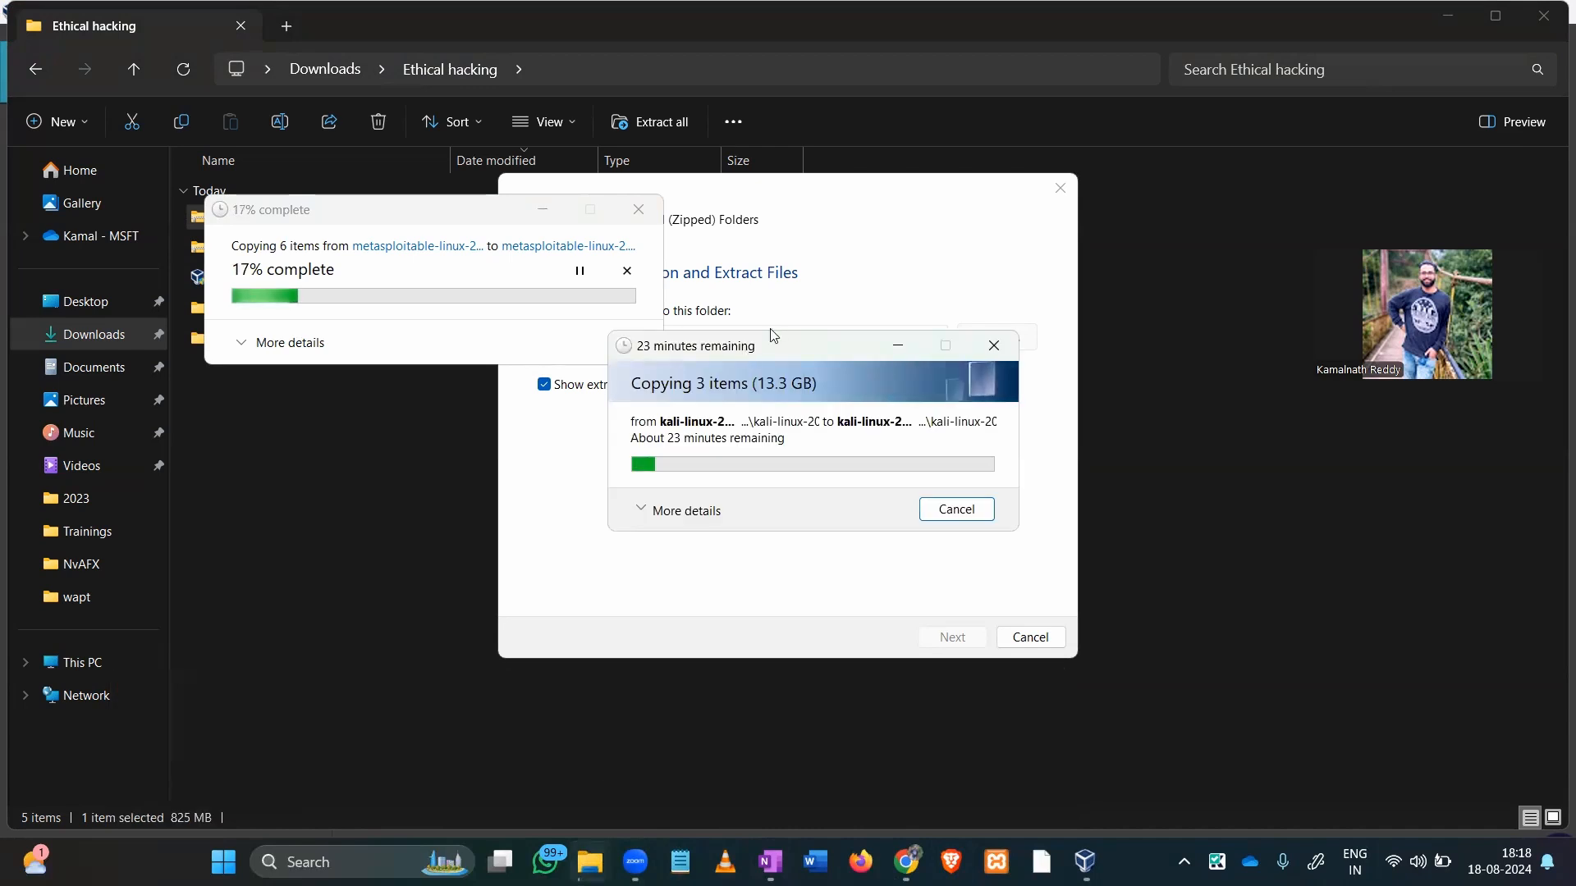
{"action": "left_click_drag", "start_coordinate": [741, 348], "coordinate": [863, 239]}
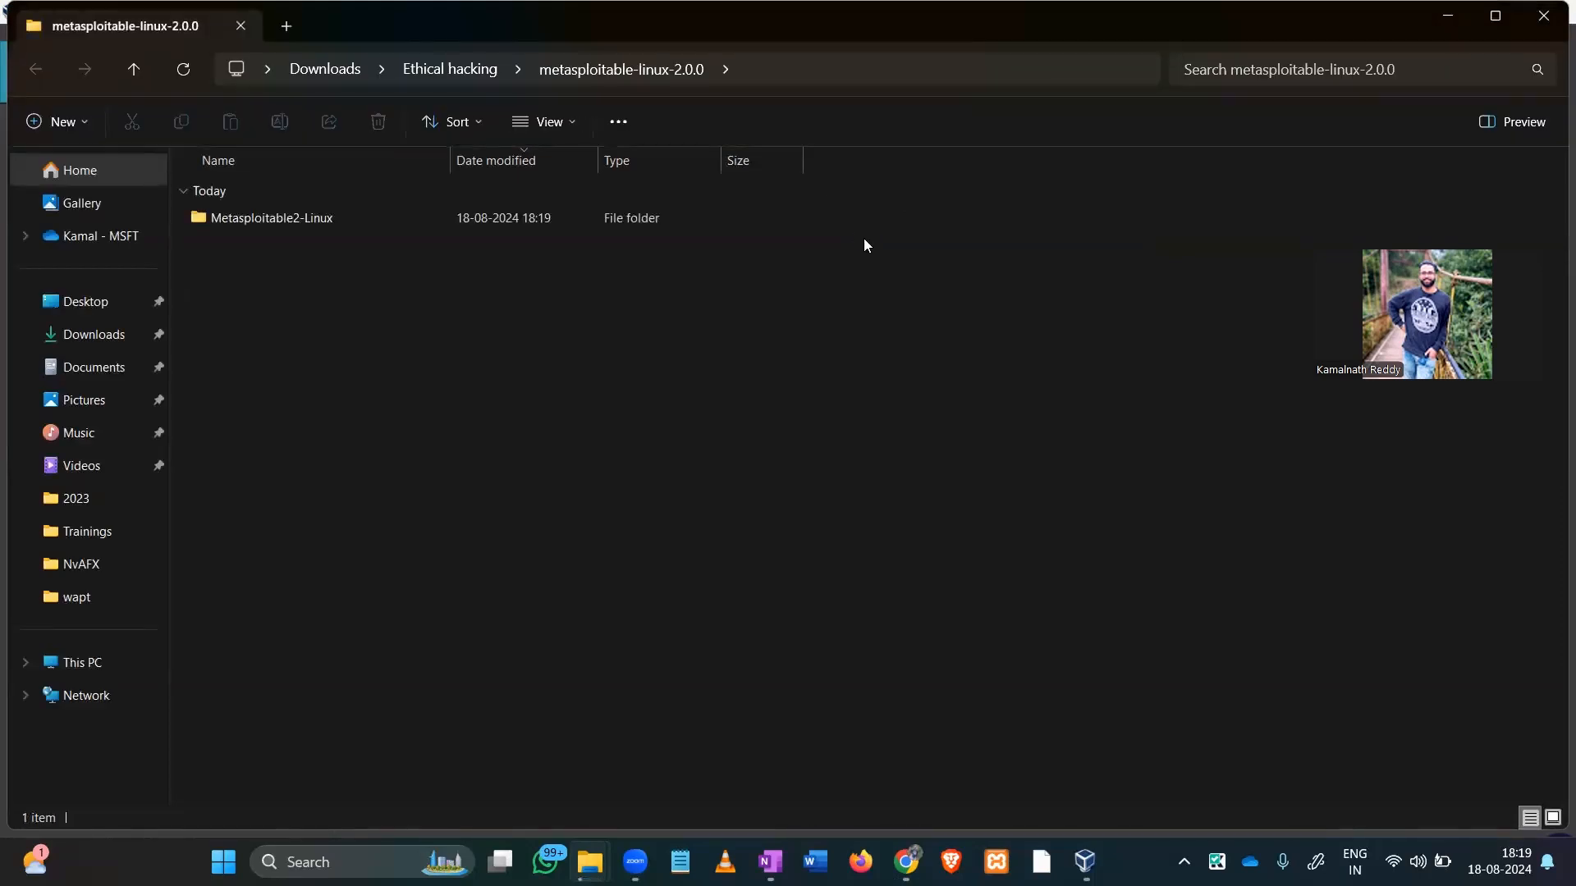
Return from the extracted Metasploitable folder to Ethical hacking and check the Kali Linux extraction progress again.
{"action": "left_click", "coordinate": [426, 71]}
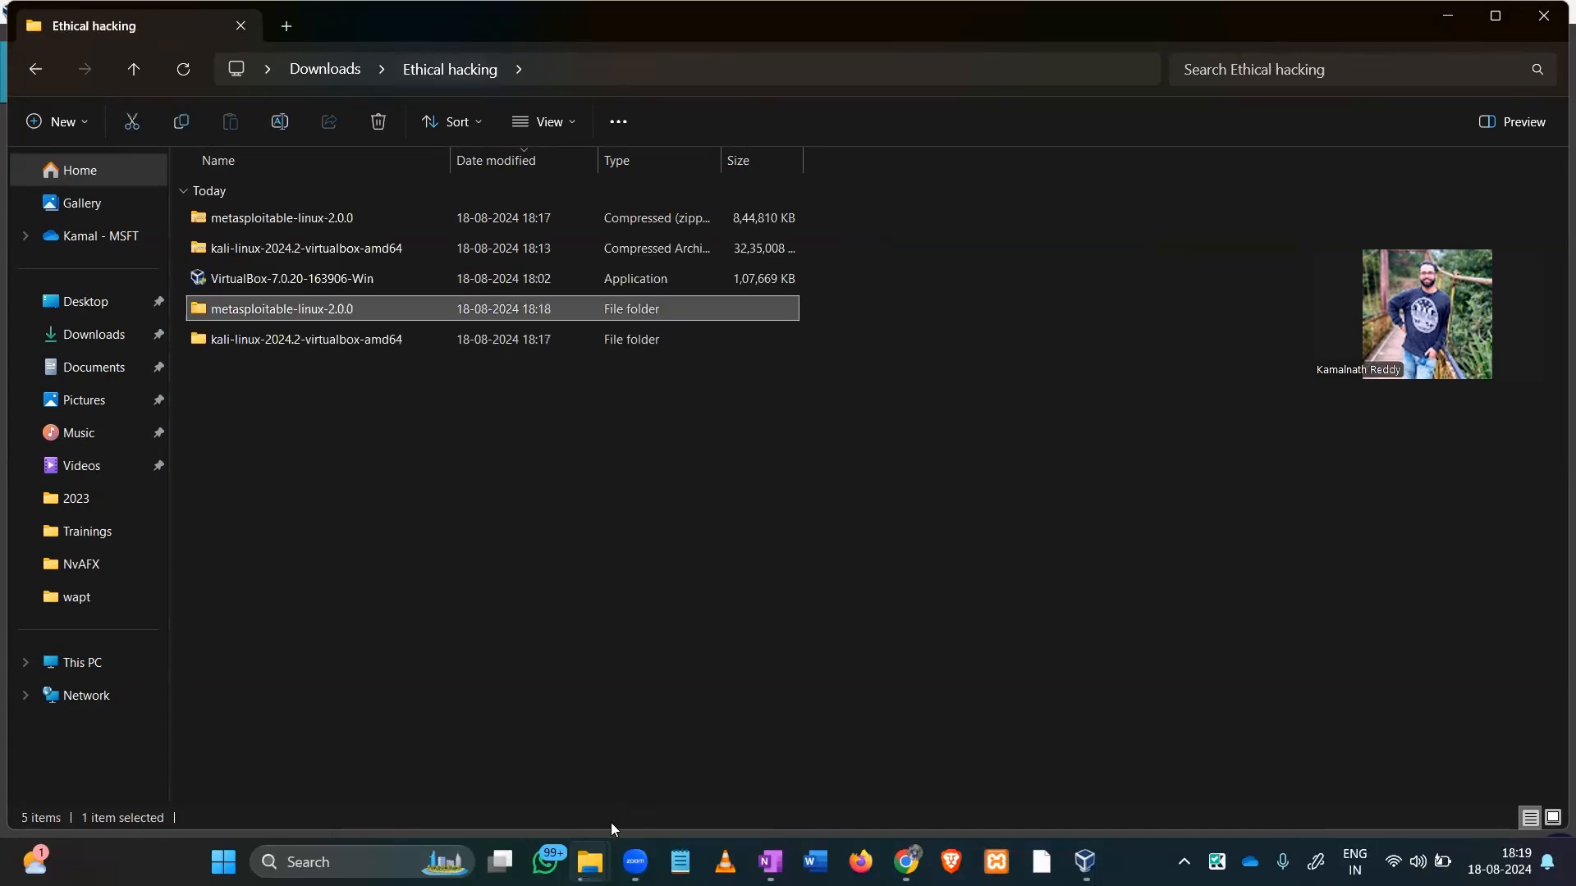
{"action": "mouse_move", "coordinate": [599, 842]}
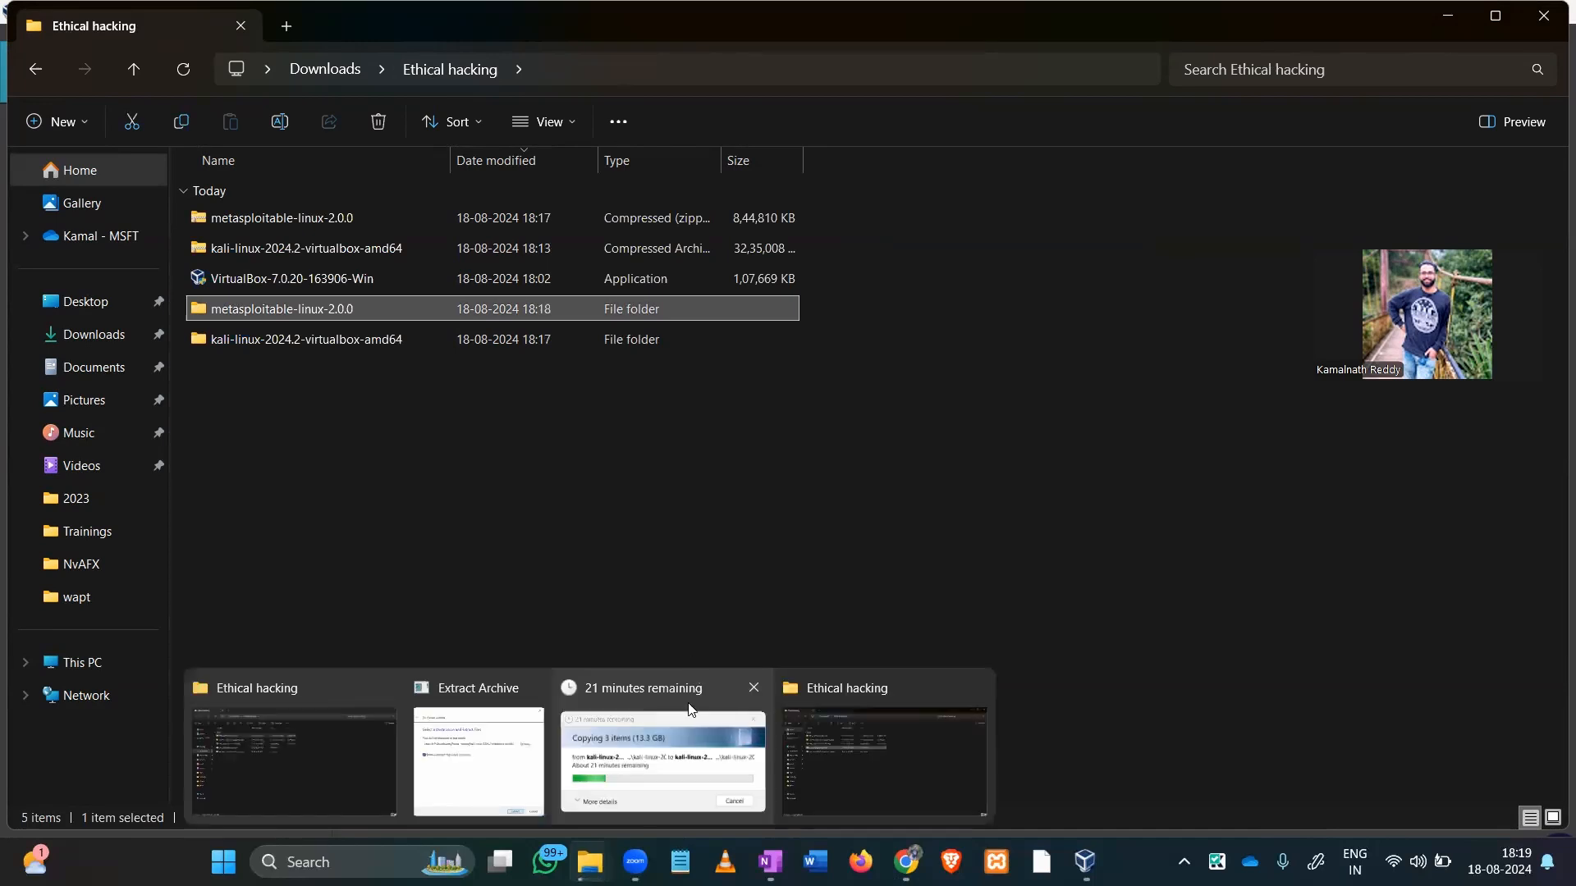
{"action": "left_click", "coordinate": [691, 733]}
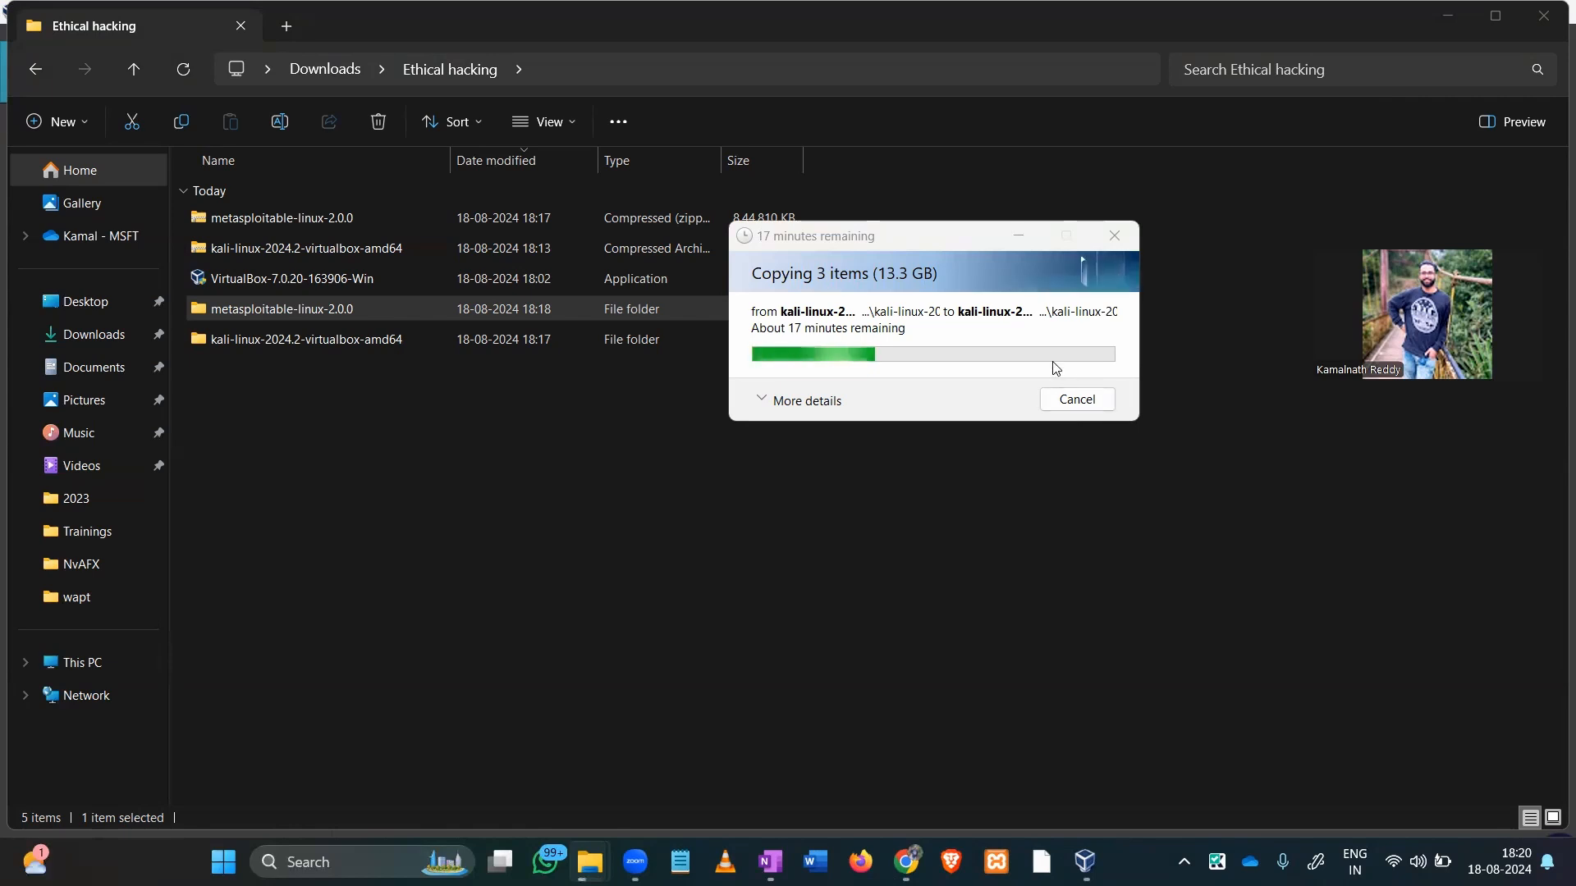
Go back to the Ethical hacking folder once the Kali Linux extraction finishes, and switch to Oracle VM VirtualBox Manager.
{"action": "left_click", "coordinate": [1022, 336]}
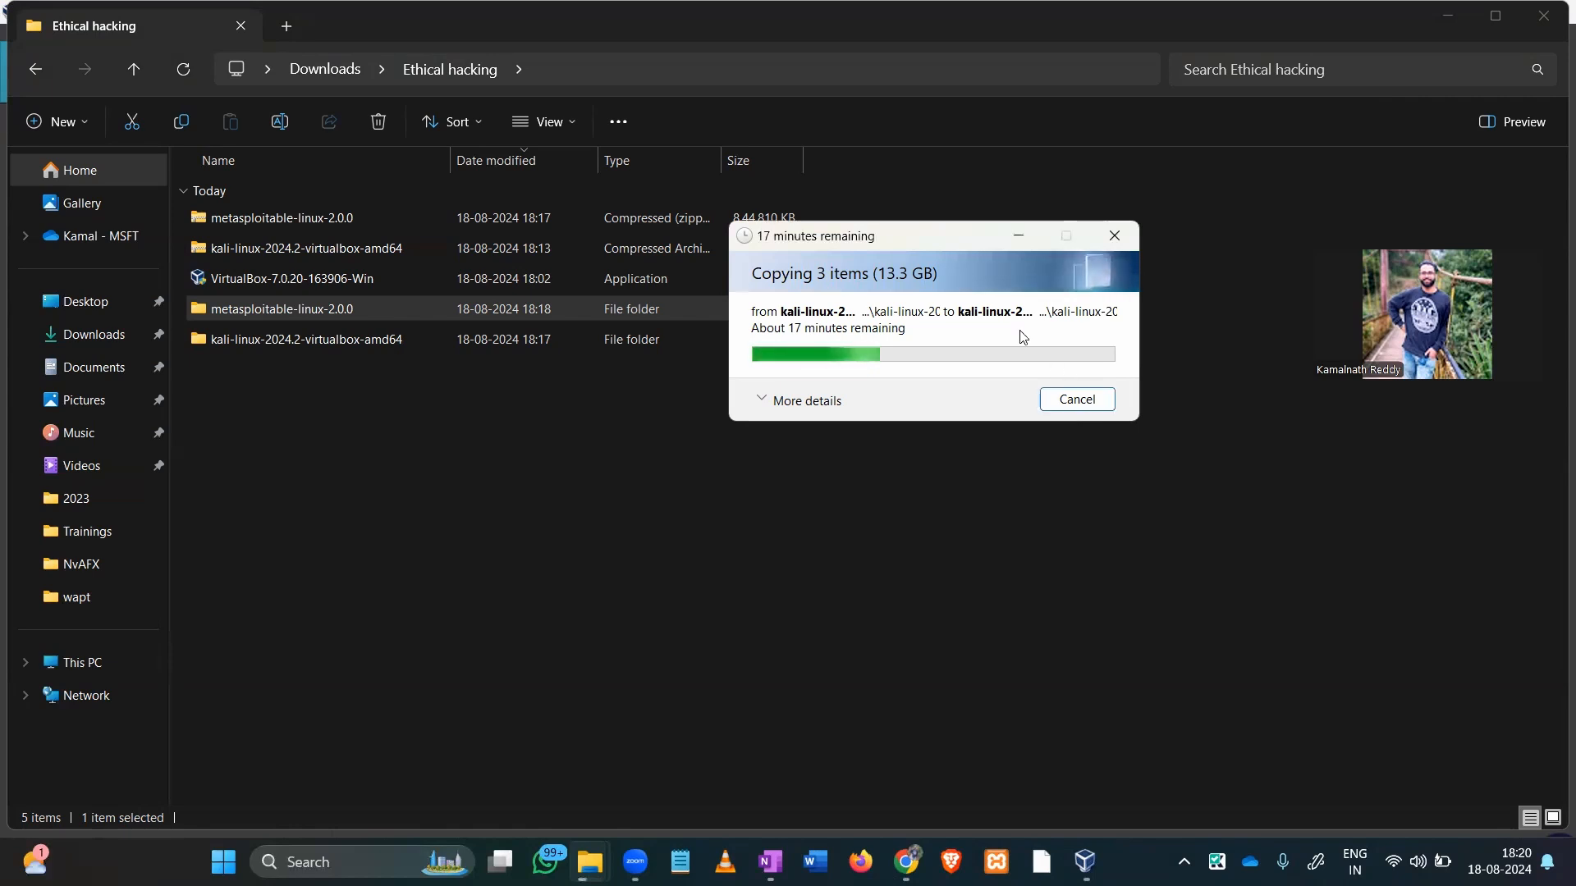
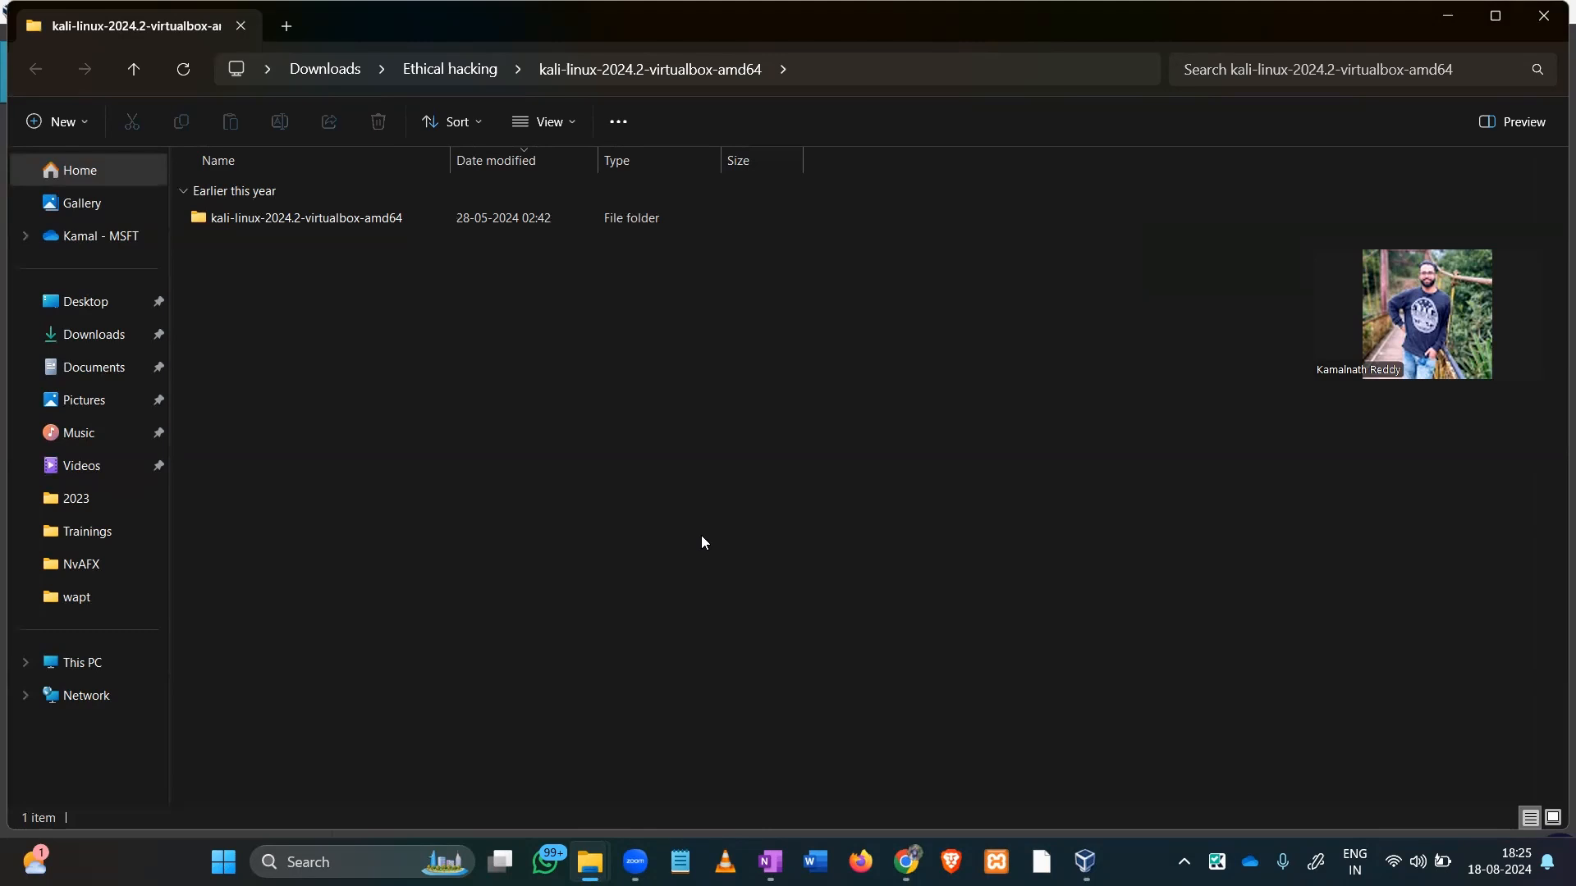
{"action": "left_click", "coordinate": [461, 72]}
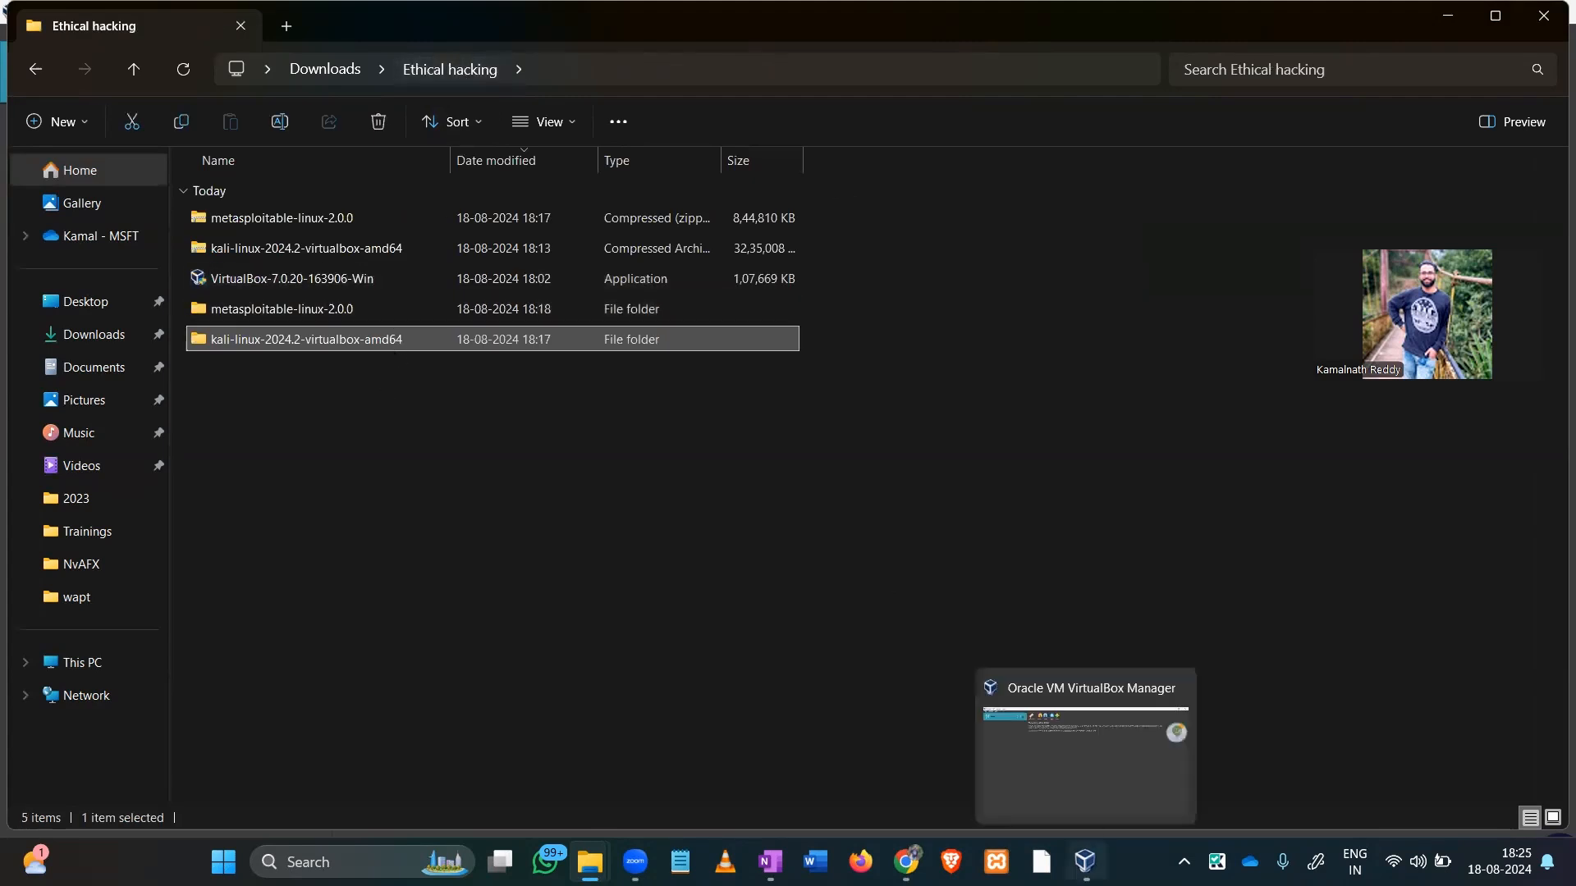
{"action": "left_click", "coordinate": [1084, 860]}
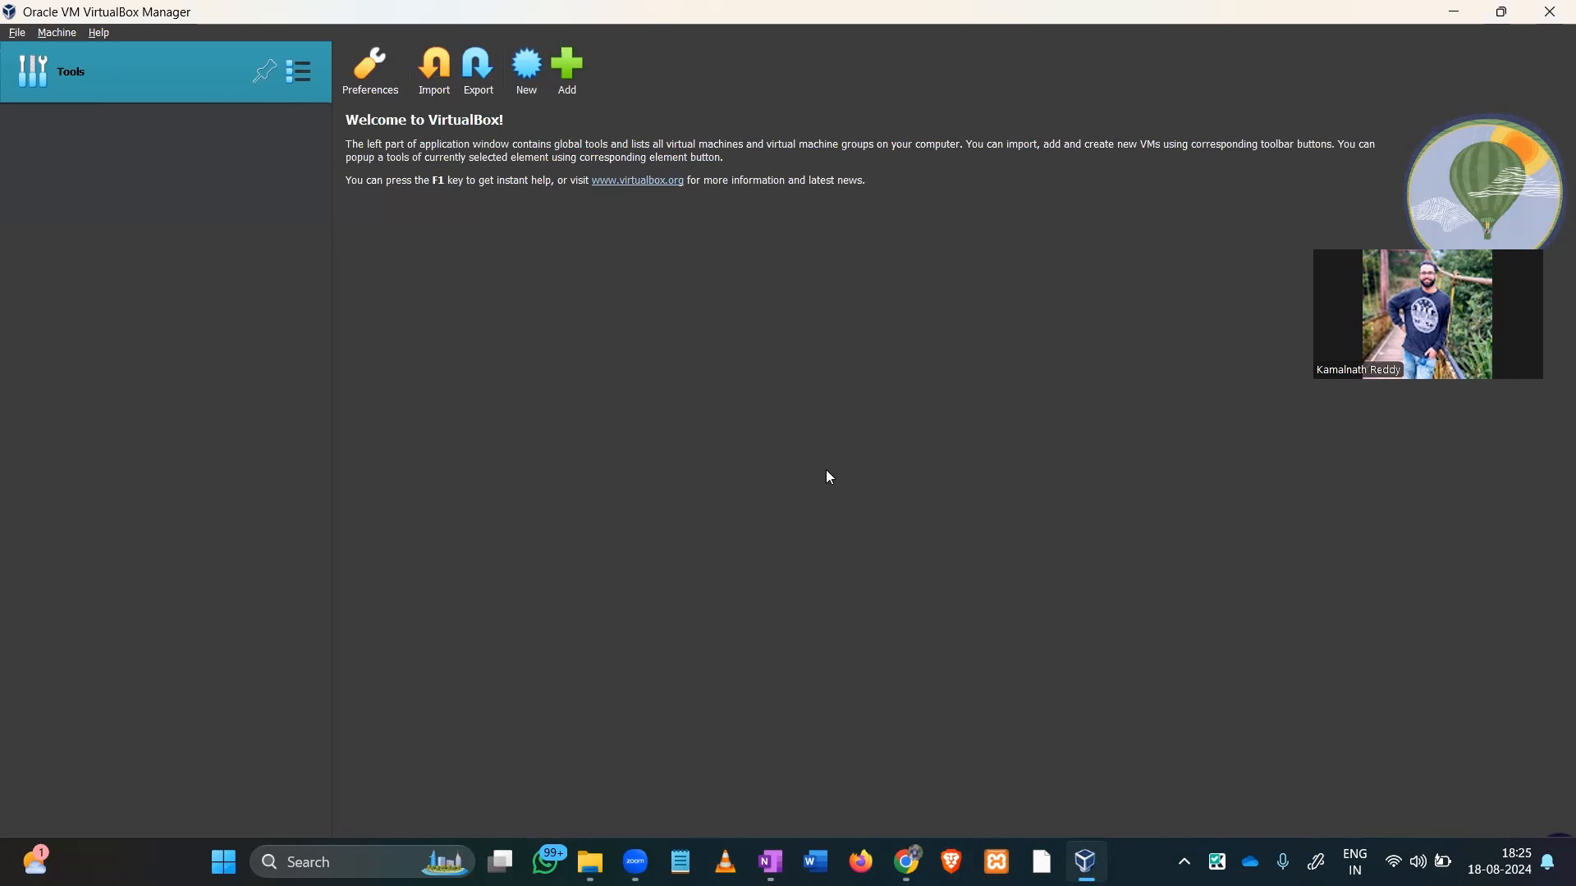
Add the existing kali-linux-2024.2-virtualbox-amd64 machine file from its extracted folder in Downloads > Ethical hacking to VirtualBox.
{"action": "left_click", "coordinate": [566, 82]}
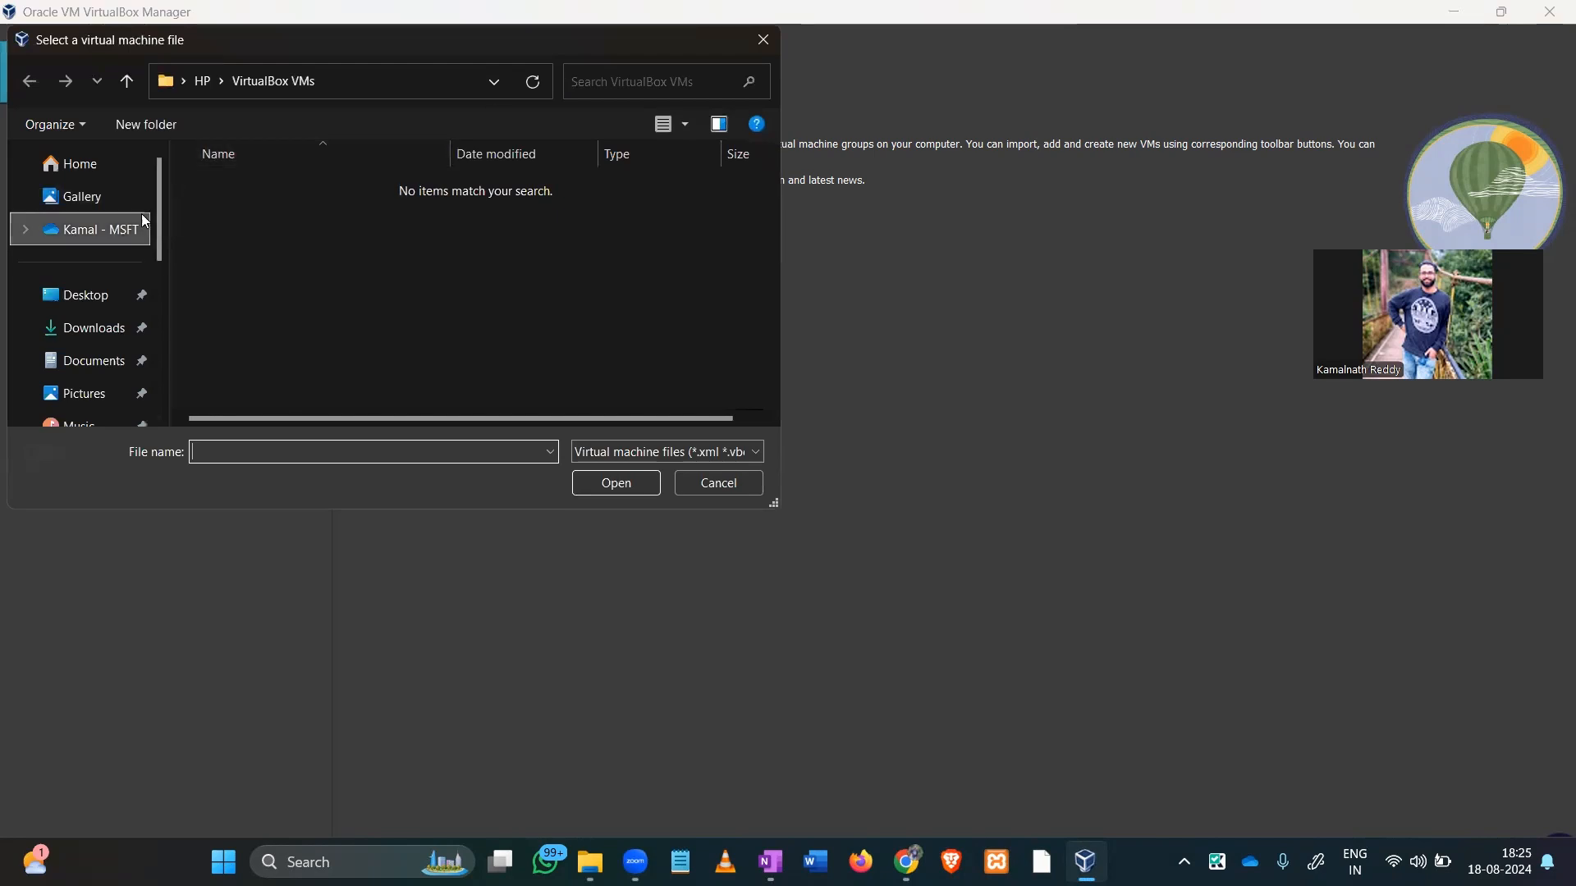
{"action": "left_click", "coordinate": [98, 336]}
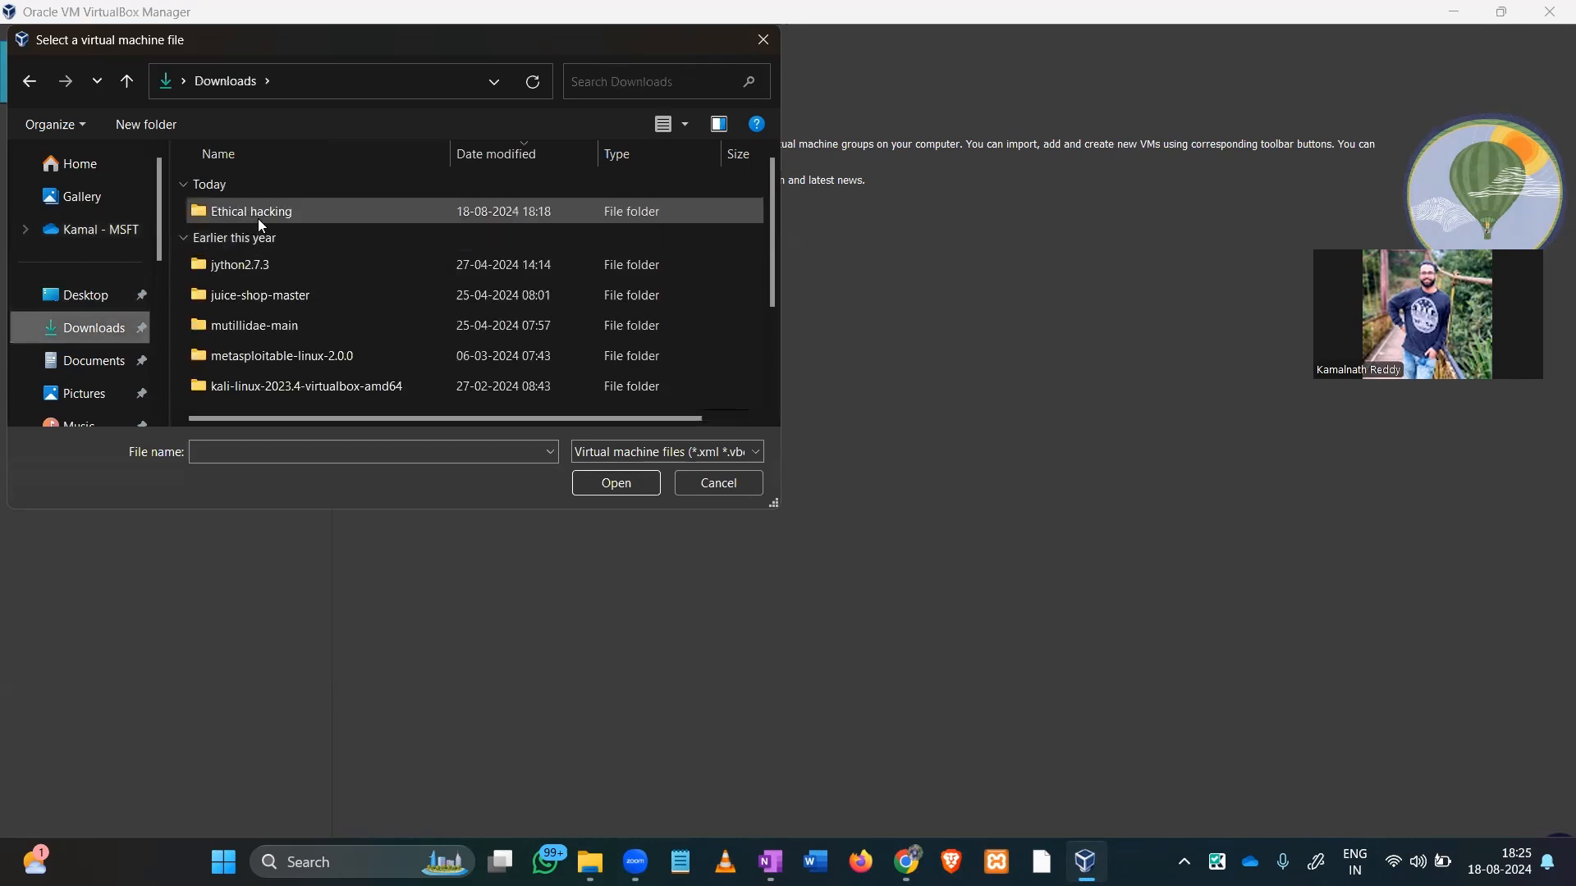
{"action": "double_click", "coordinate": [260, 218]}
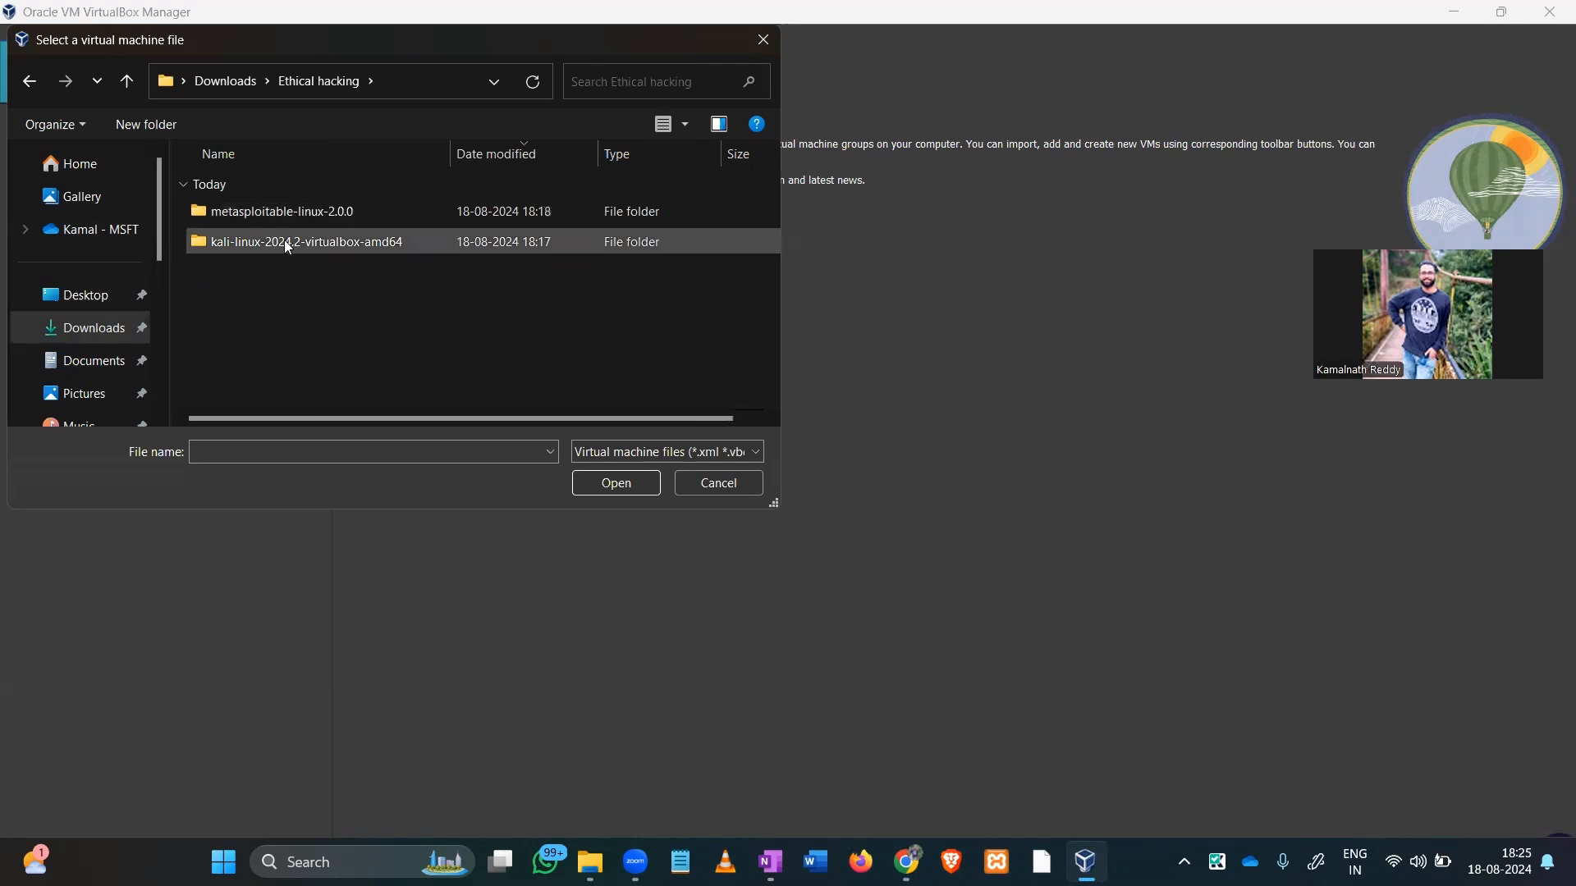
{"action": "double_click", "coordinate": [285, 243]}
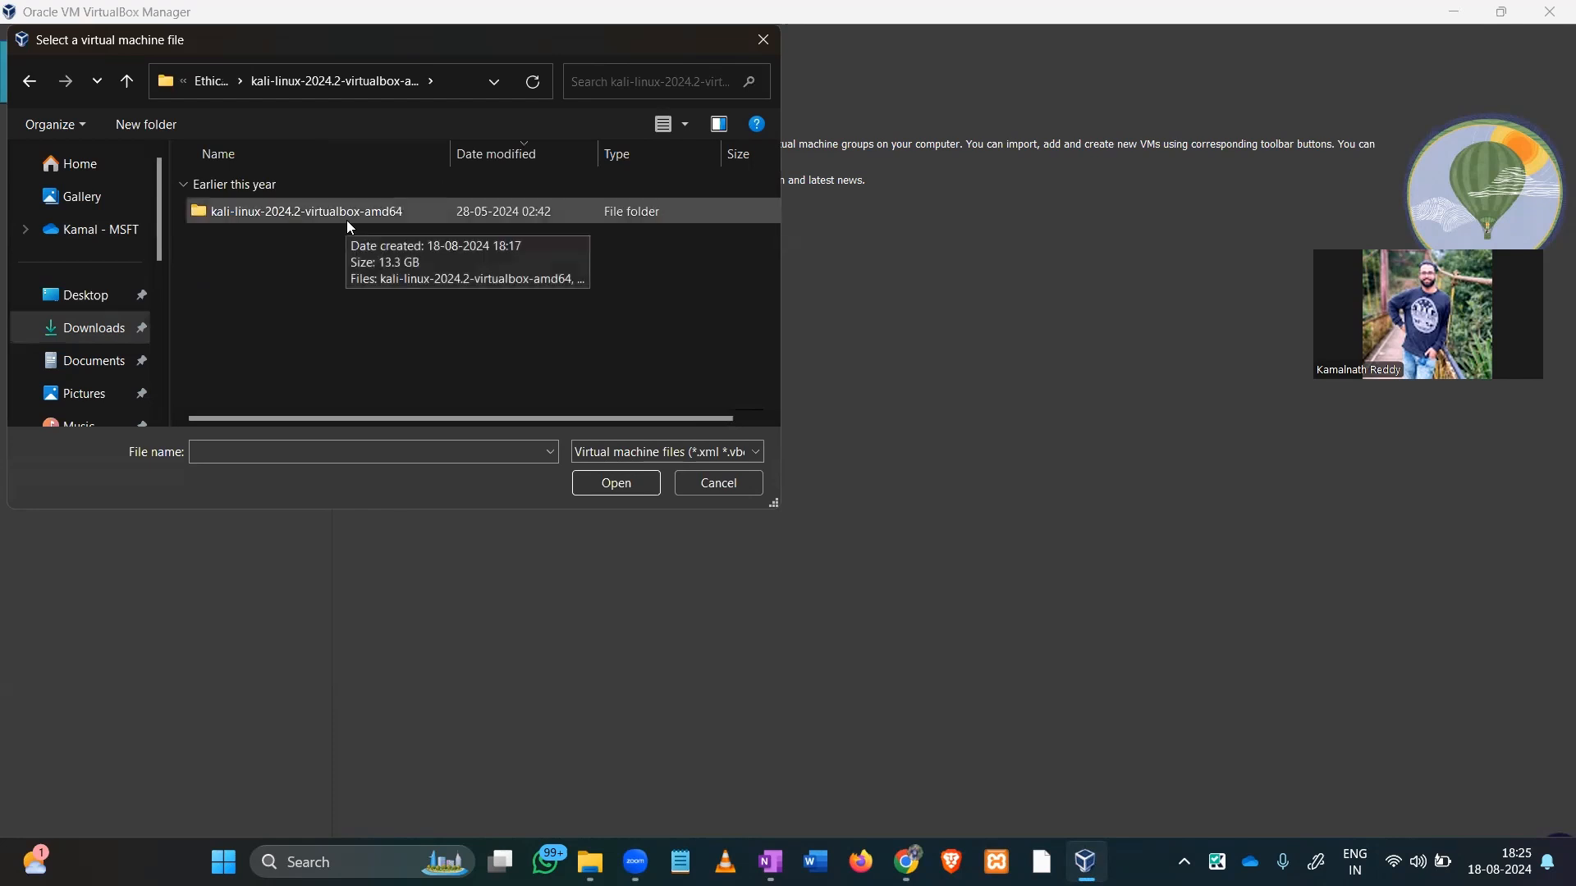
{"action": "double_click", "coordinate": [348, 224]}
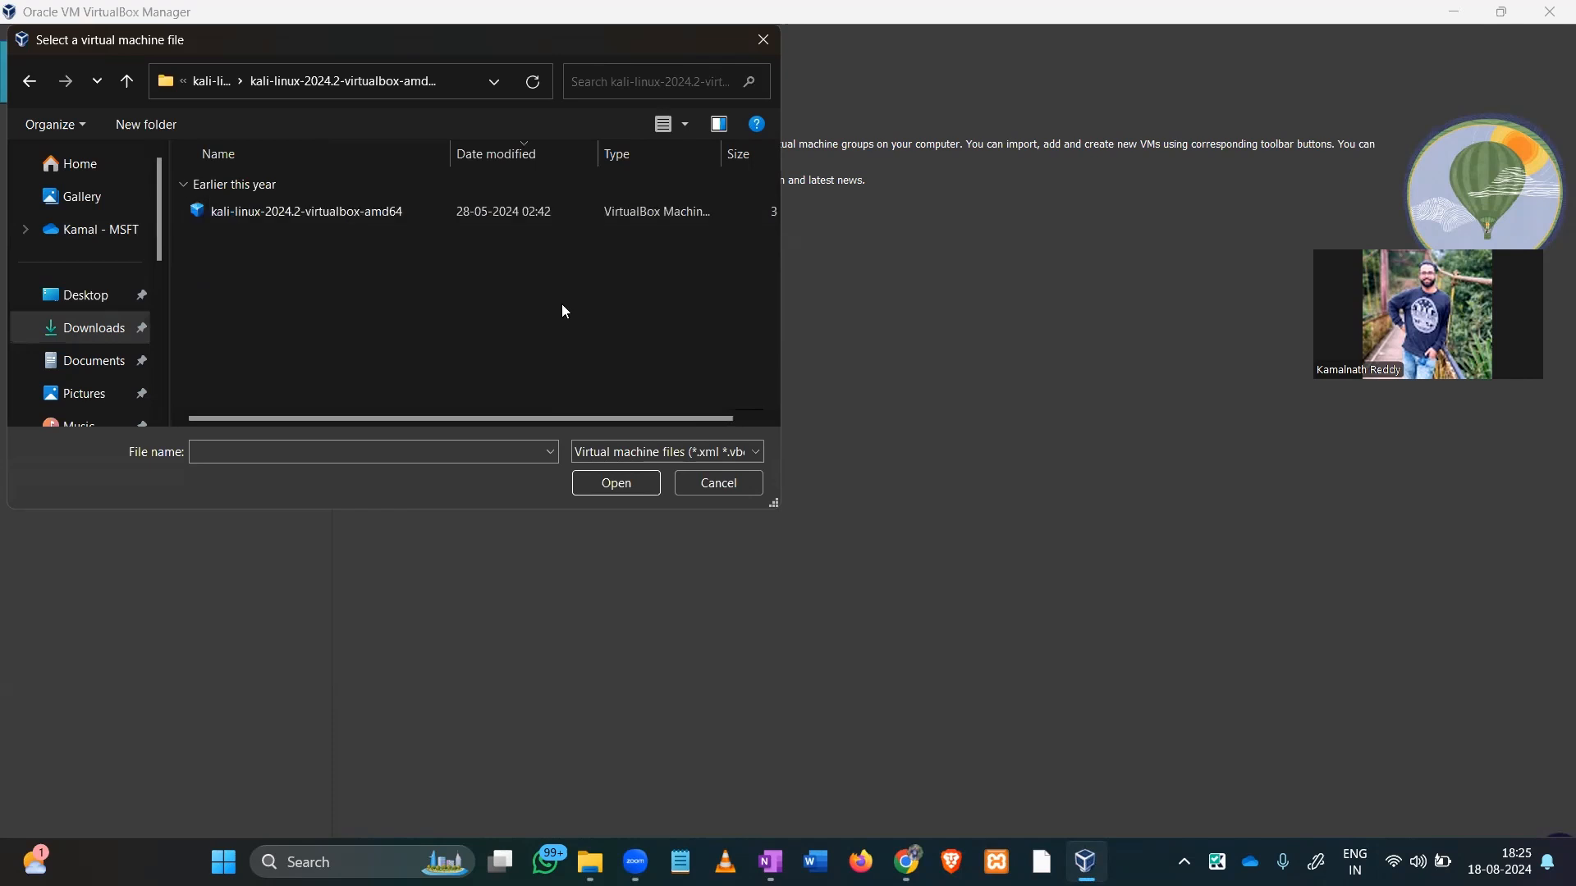
{"action": "left_click", "coordinate": [416, 213]}
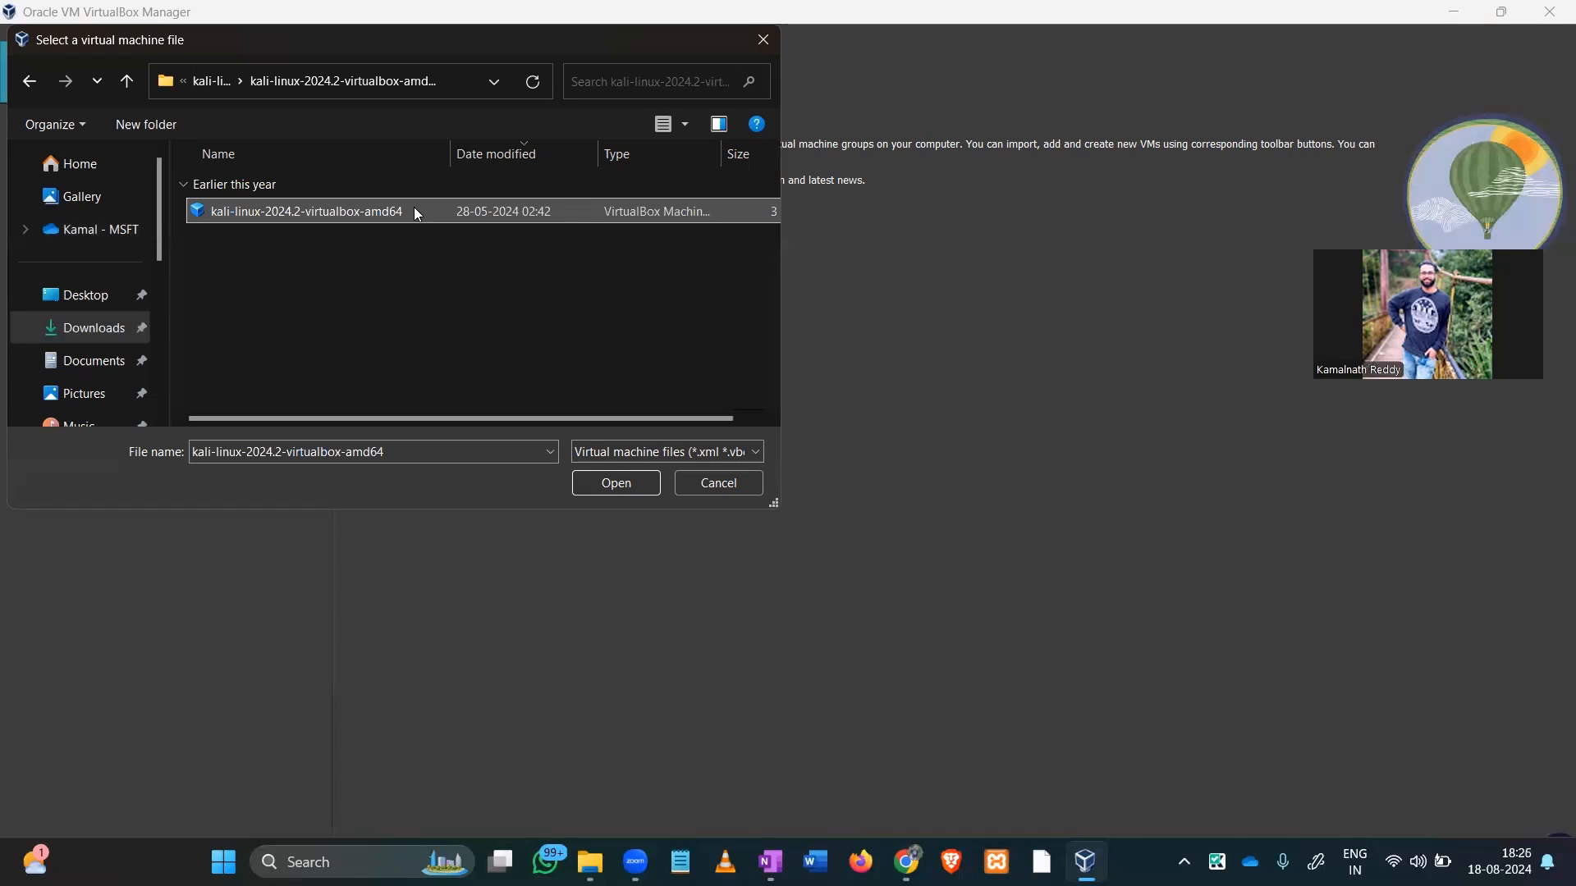
{"action": "left_click", "coordinate": [415, 211]}
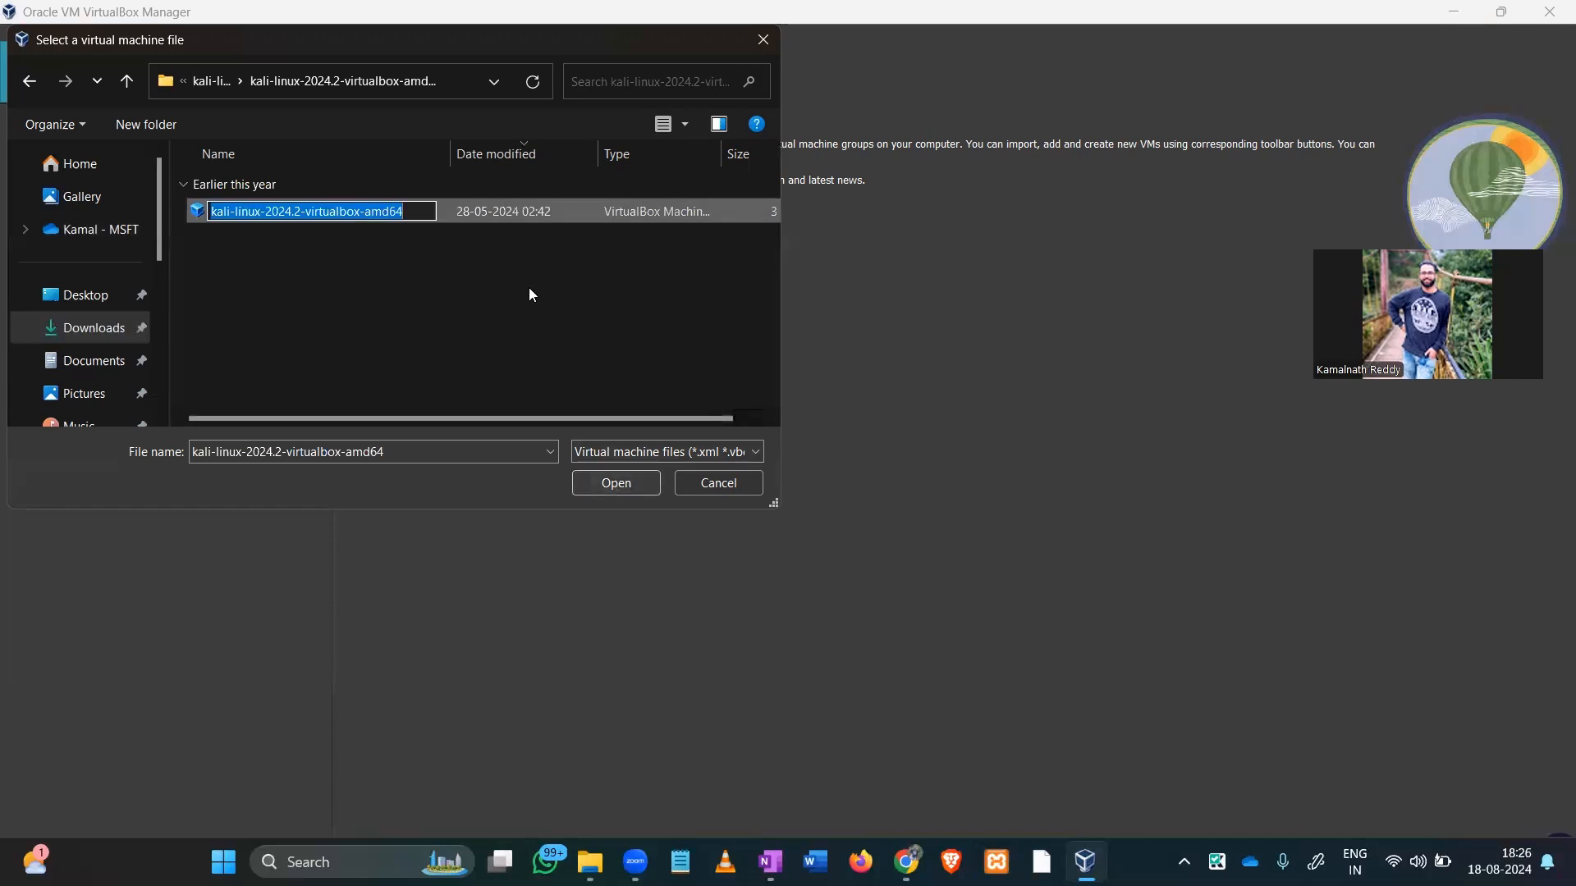
{"action": "left_click", "coordinate": [568, 213]}
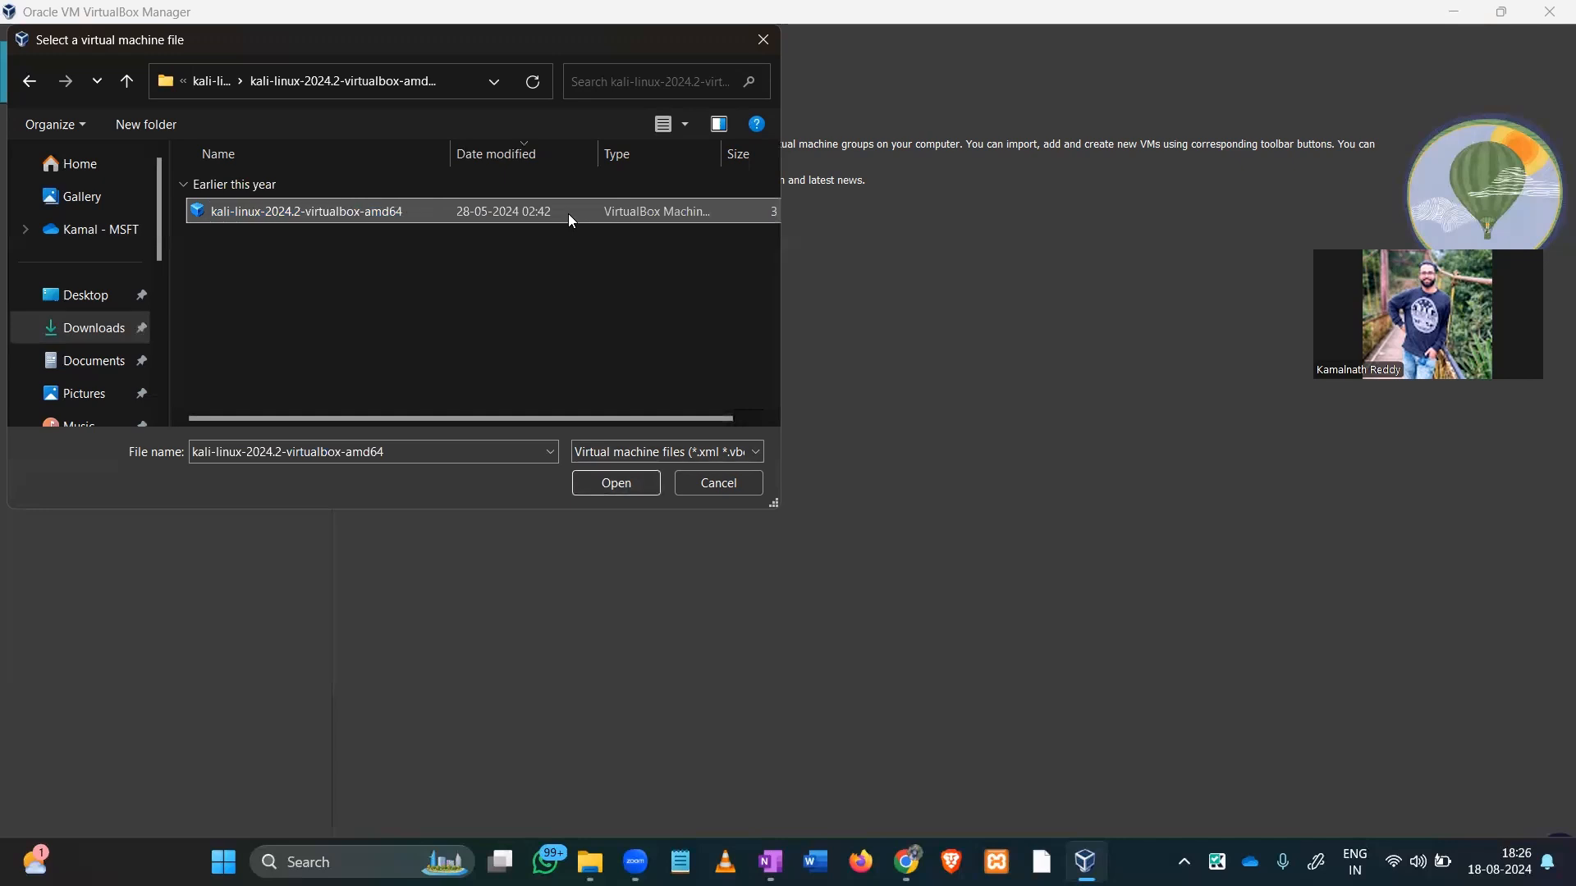
{"action": "left_click", "coordinate": [611, 482]}
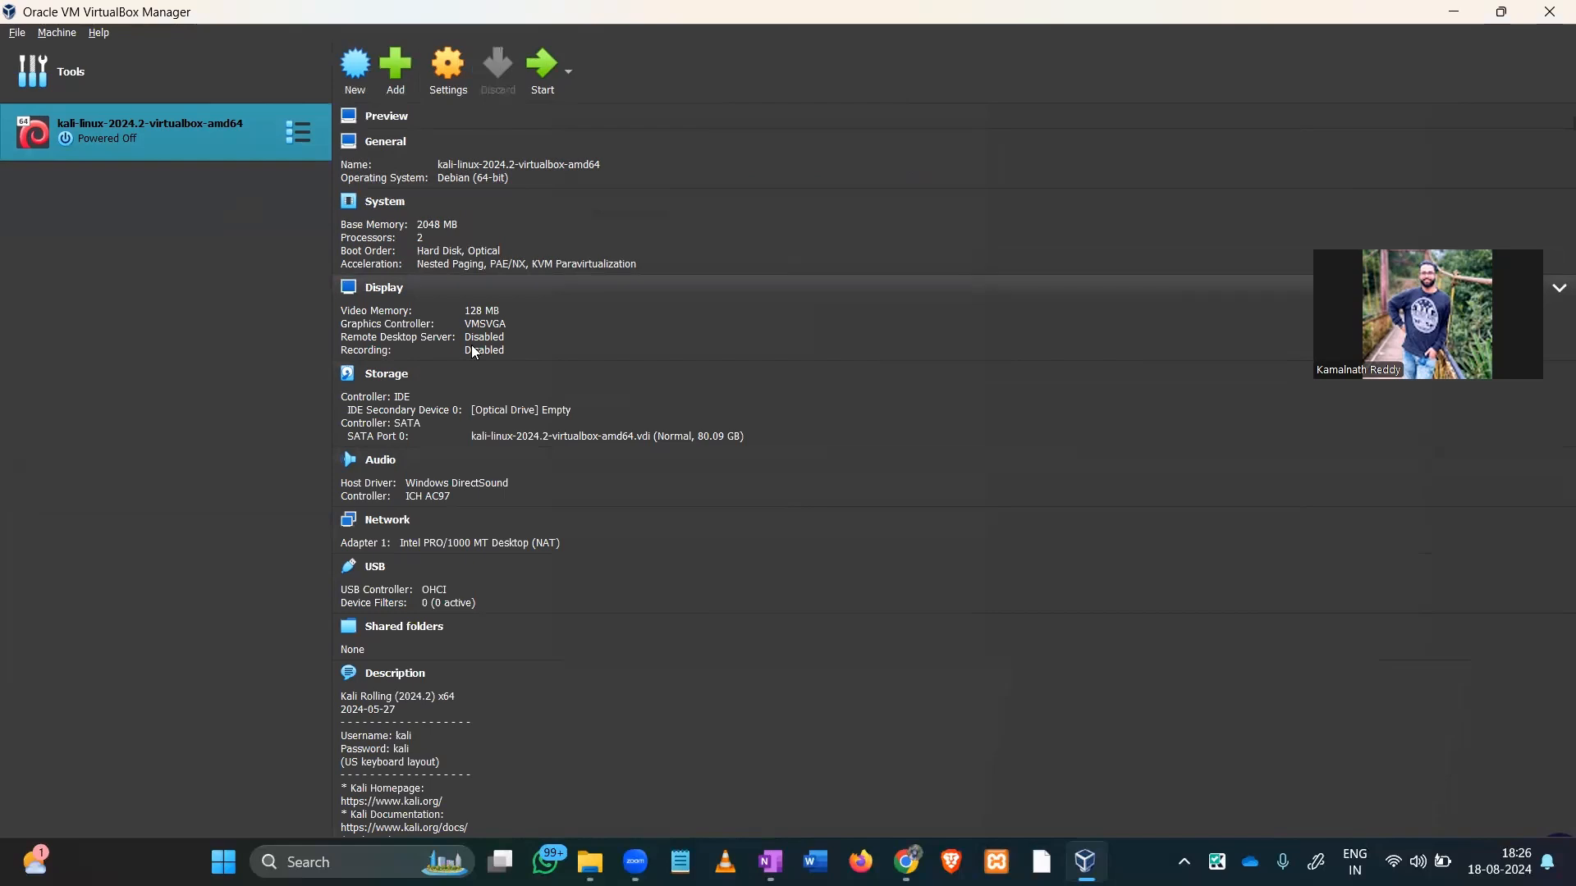
Review the Kali machine's details, start it, and allow mouse and keyboard capture without showing that message again.
{"action": "scroll", "coordinate": [473, 352], "scroll_direction": "down", "scroll_amount": 2}
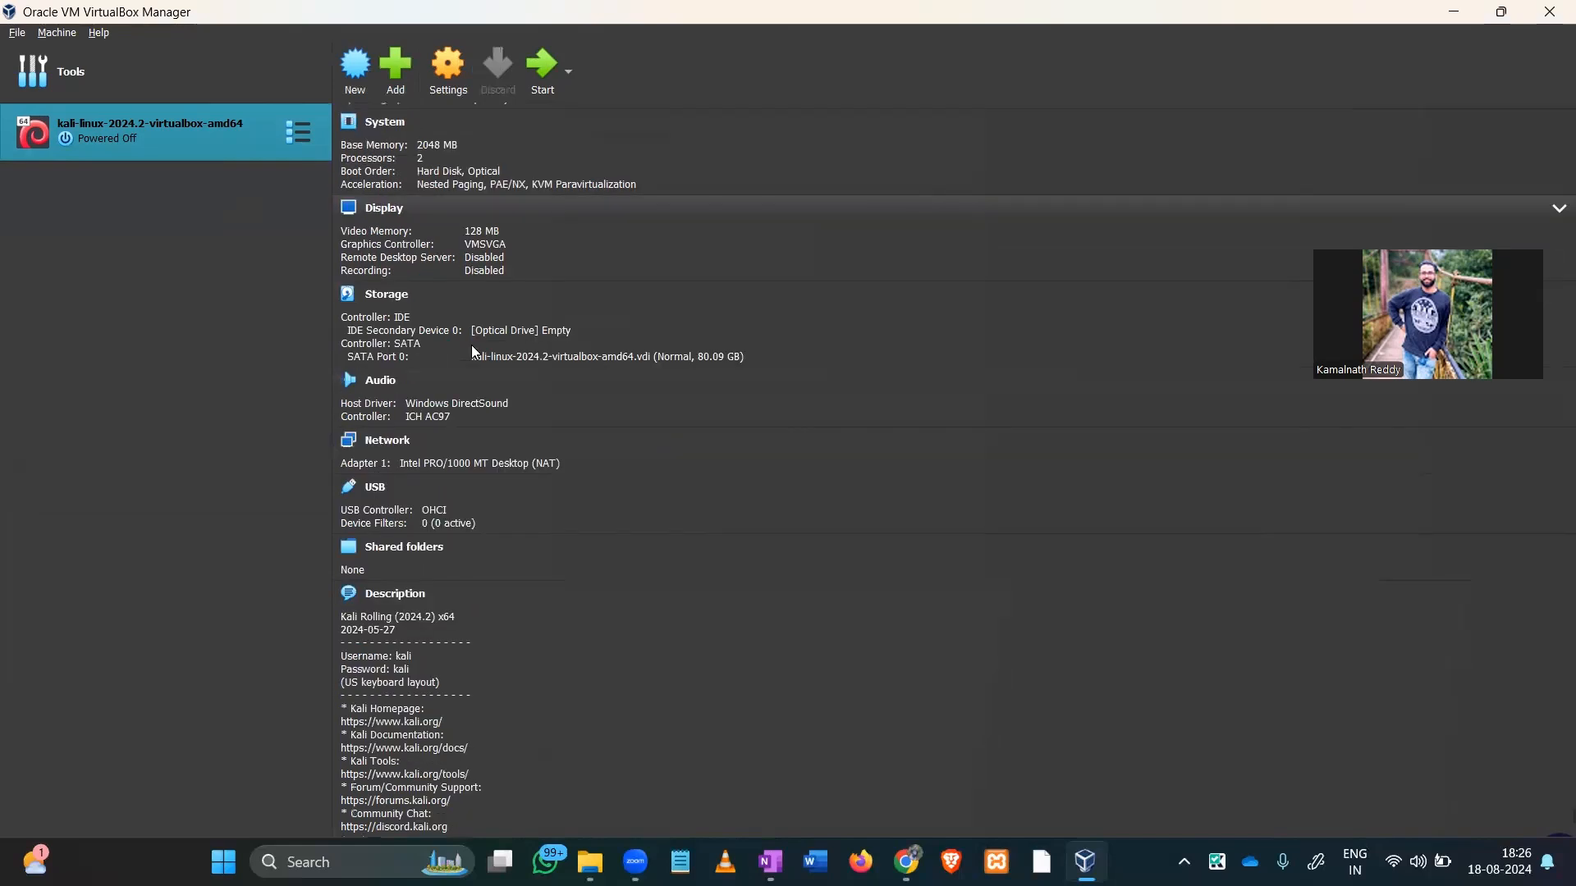
{"action": "scroll", "coordinate": [474, 351], "scroll_direction": "up", "scroll_amount": 2}
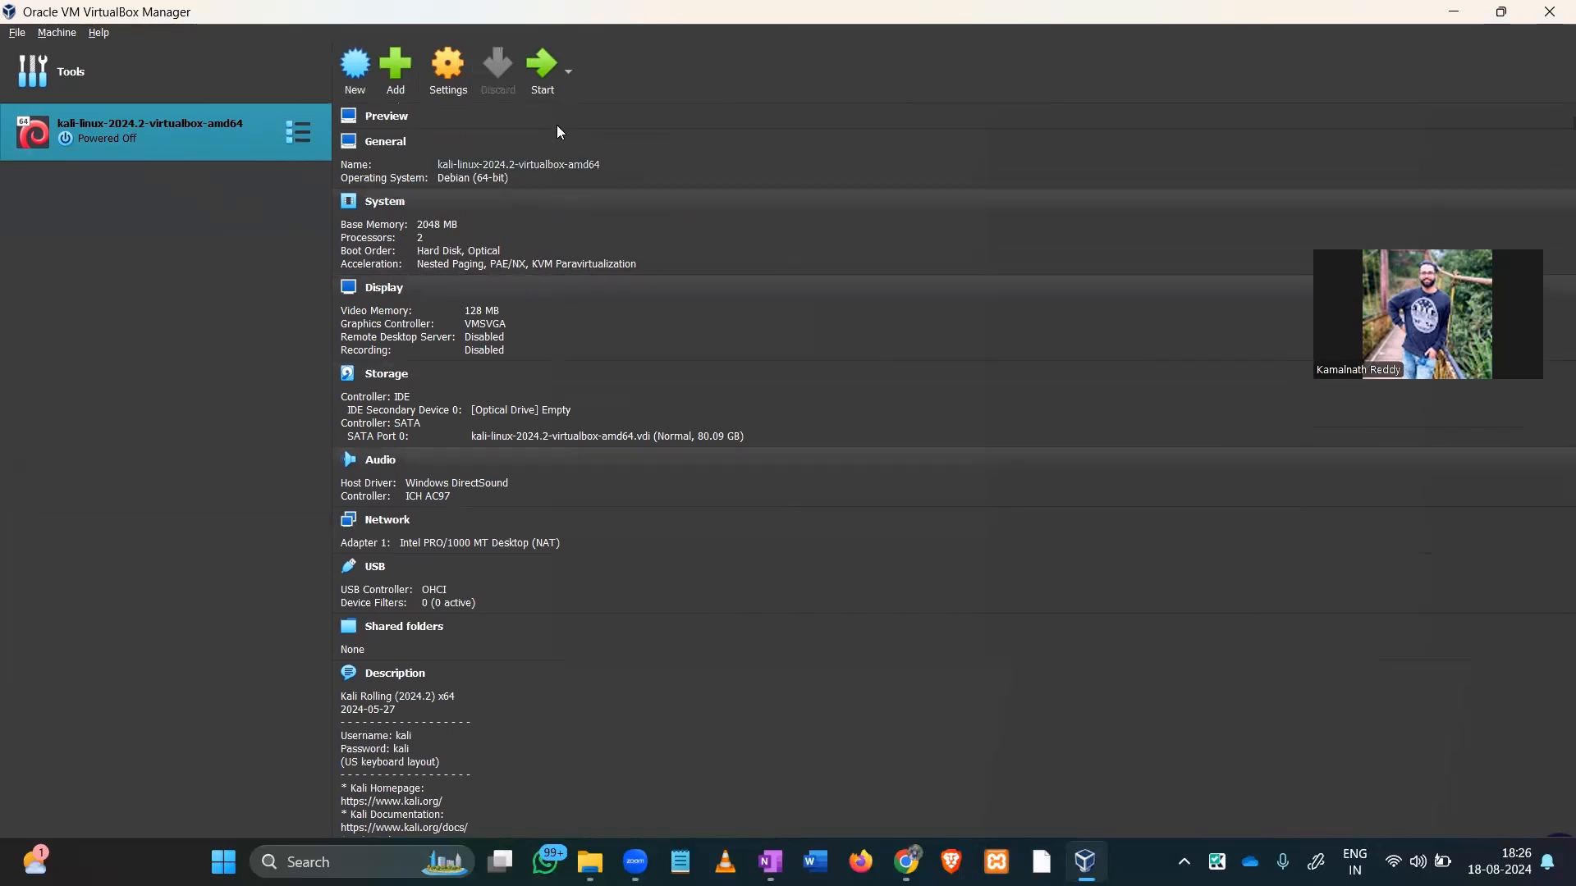
{"action": "left_click", "coordinate": [544, 79]}
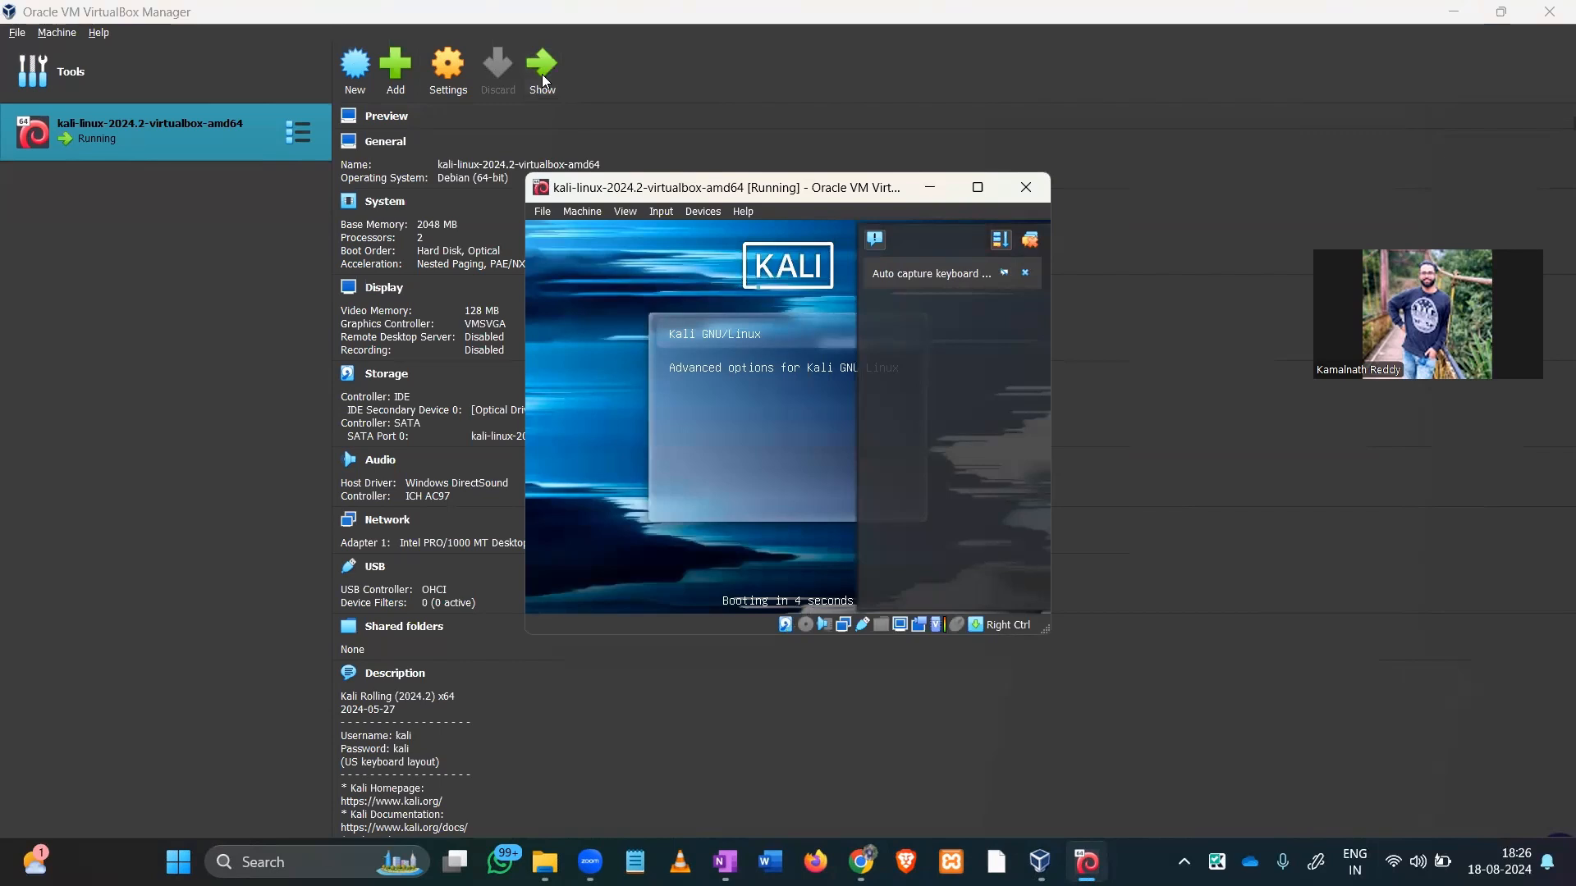
{"action": "left_click", "coordinate": [748, 349]}
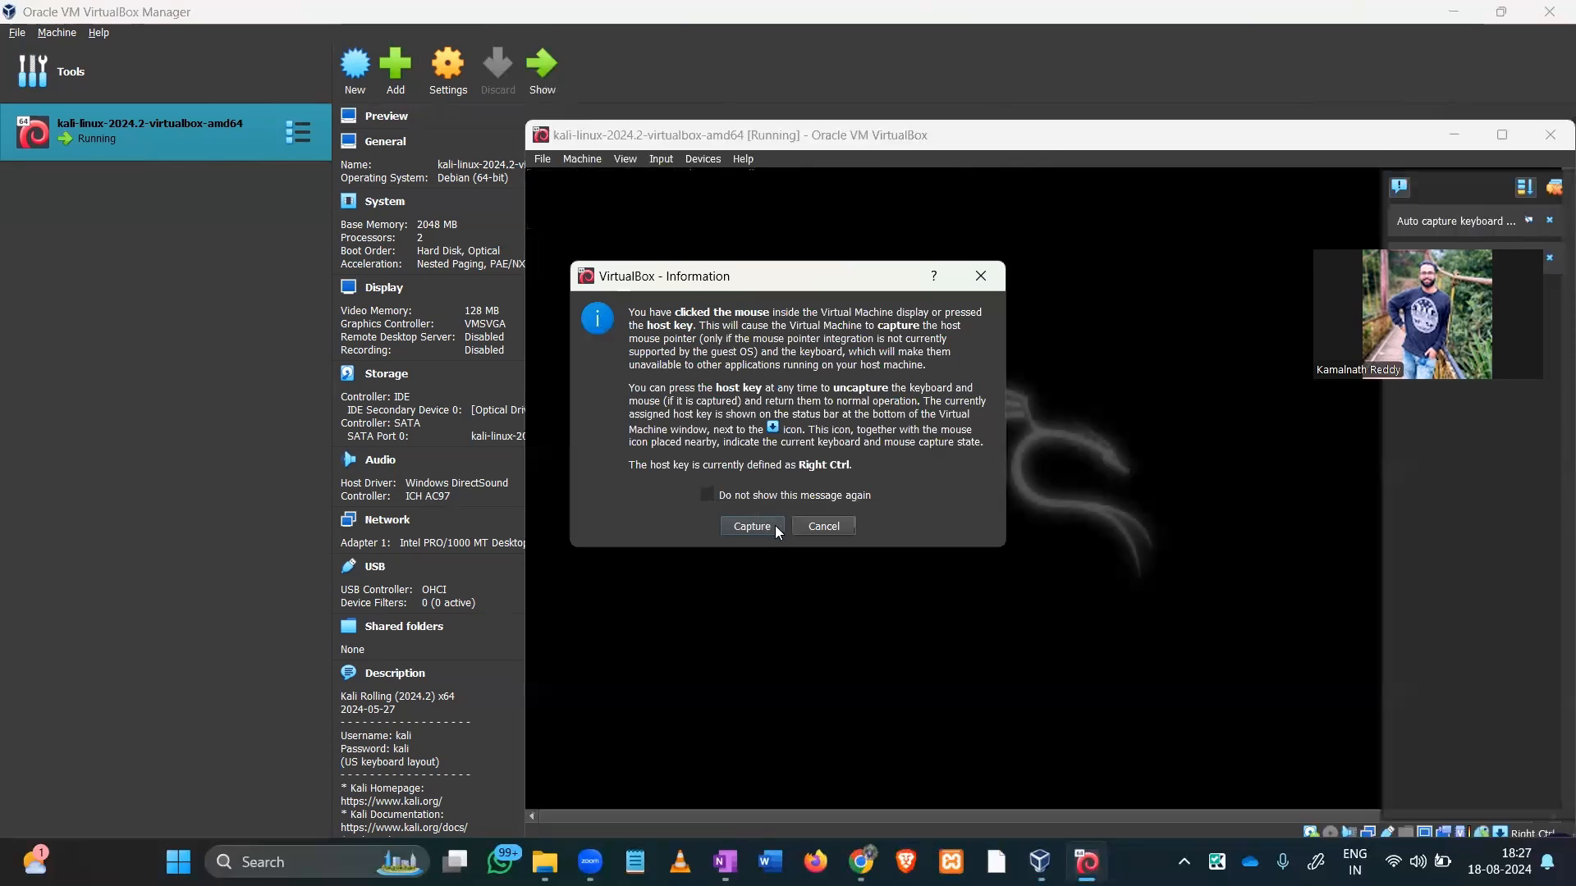
{"action": "left_click", "coordinate": [706, 495]}
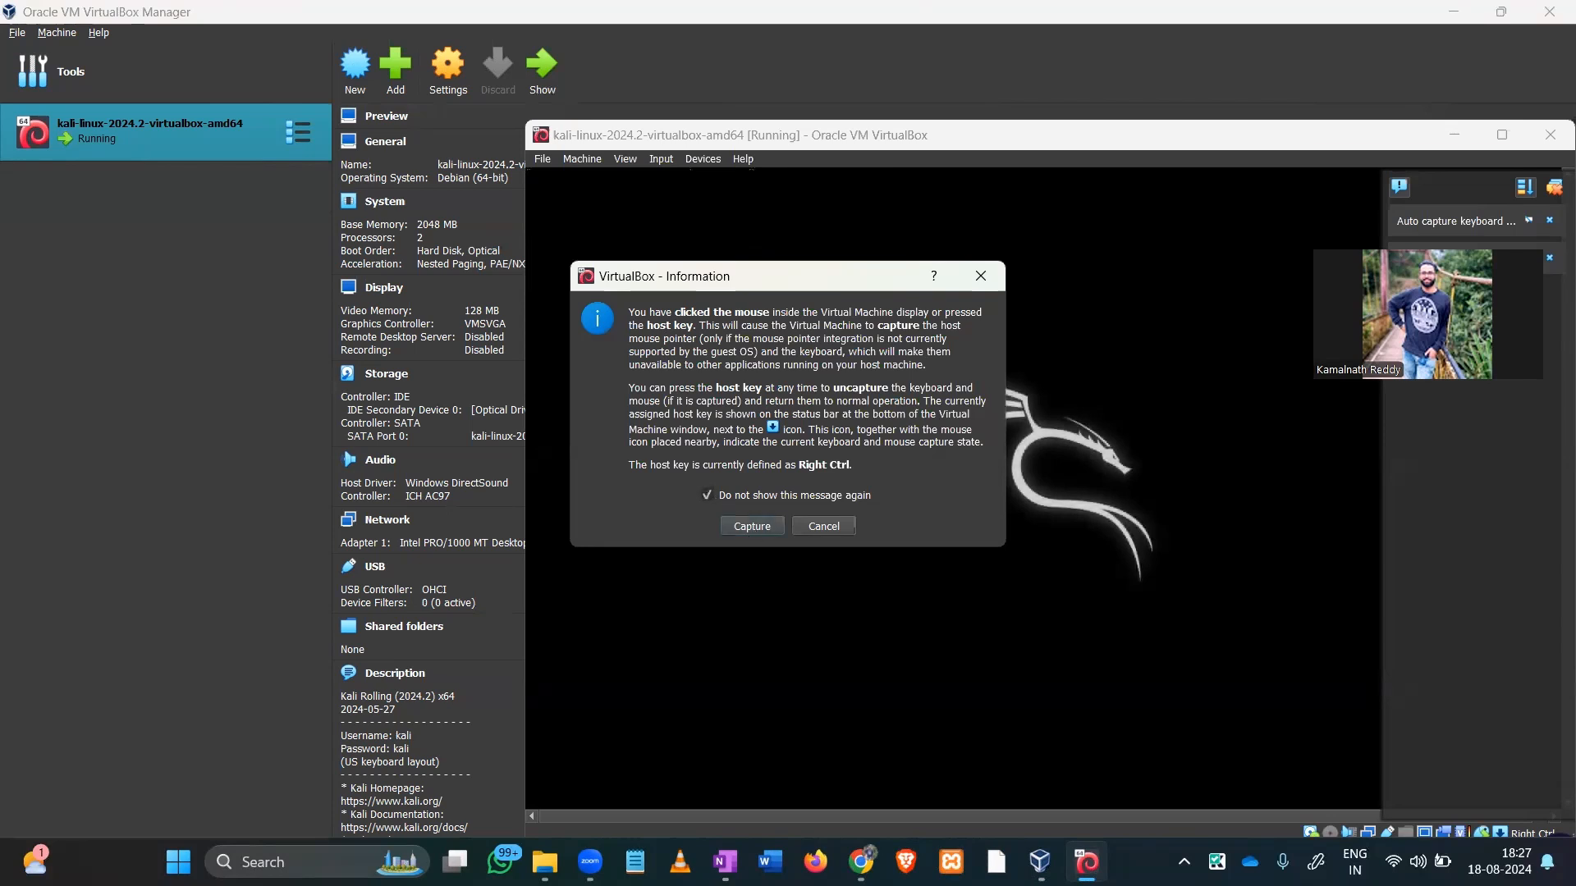
{"action": "left_click", "coordinate": [751, 526]}
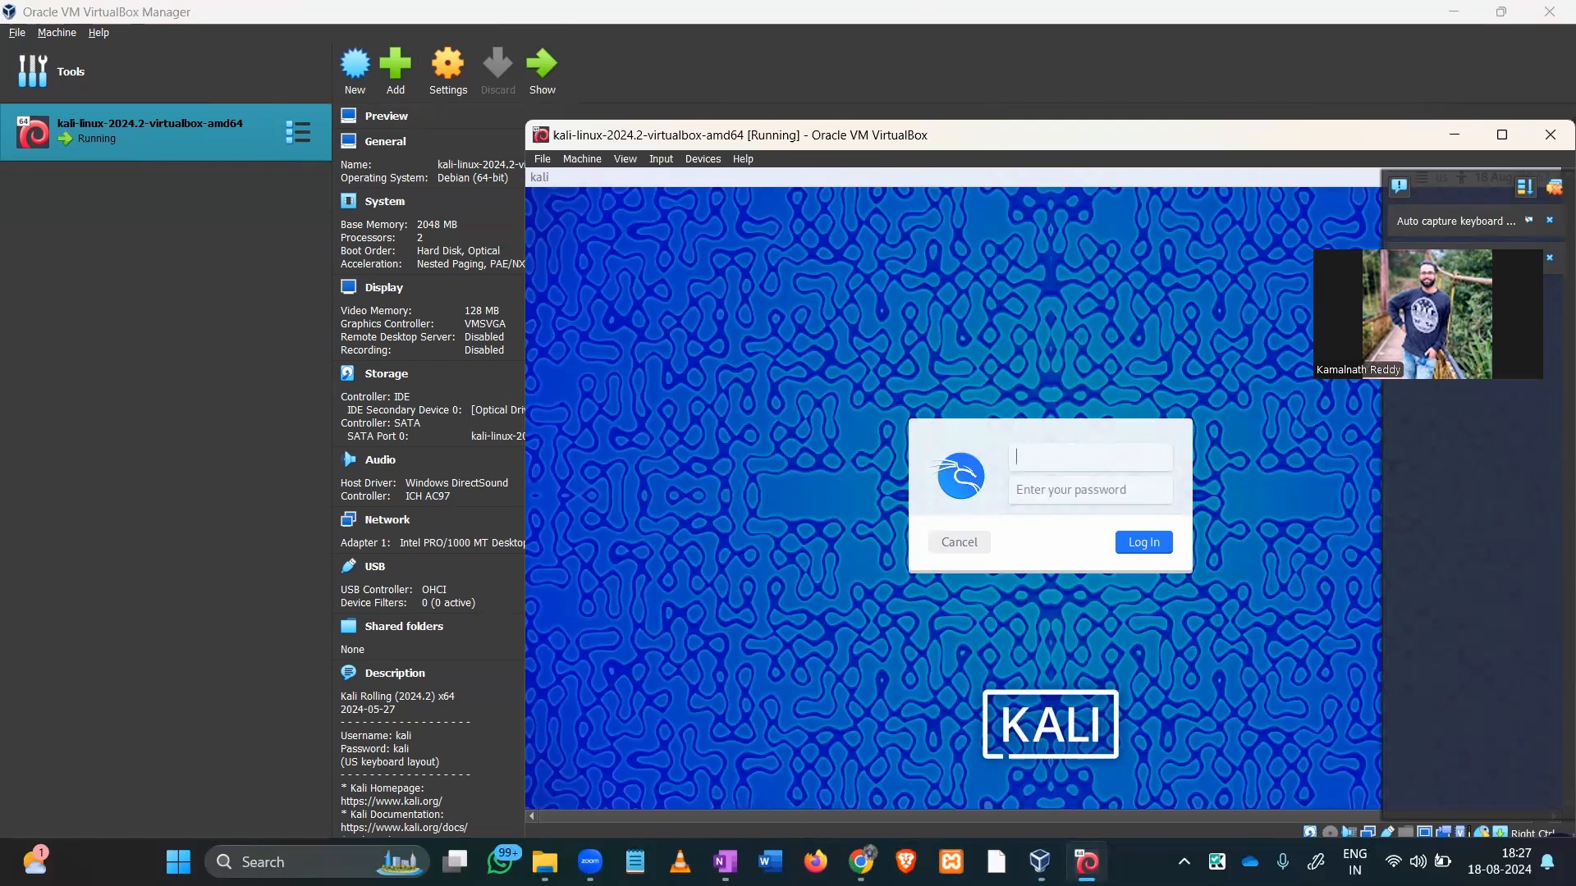
Log in to the Kali Linux virtual machine with the username kali and the account password.
{"action": "type", "text": "kali"}
{"action": "key", "text": "Tab"}
{"action": "type", "text": "kali"}
{"action": "key", "text": "Return"}
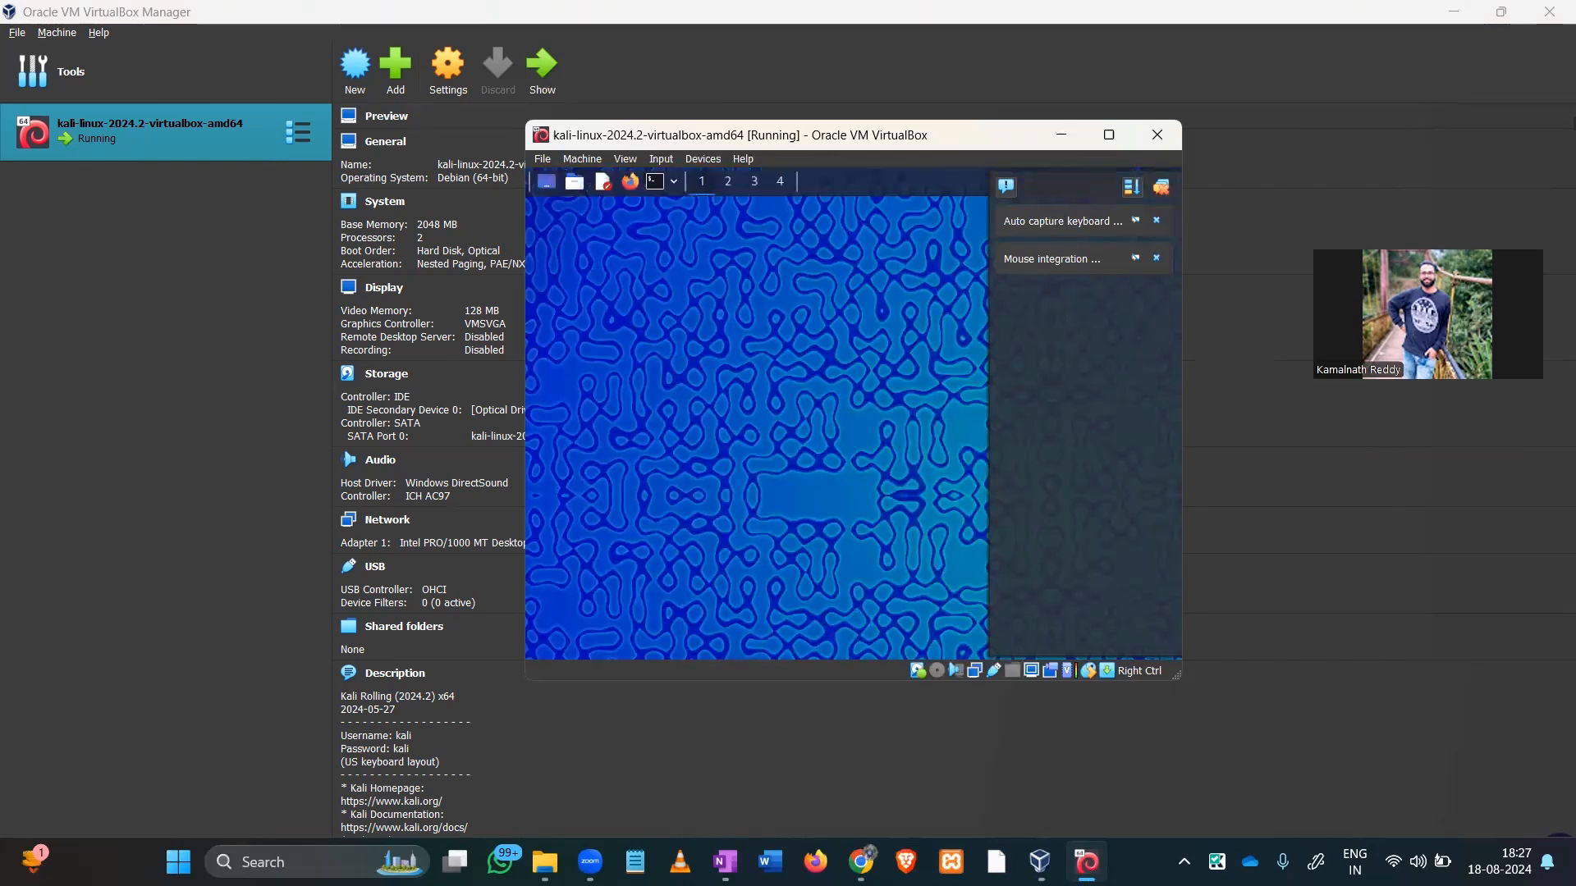
Read and dismiss the mouse integration notification, and maximize the Kali virtual machine window.
{"action": "left_click", "coordinate": [1099, 259]}
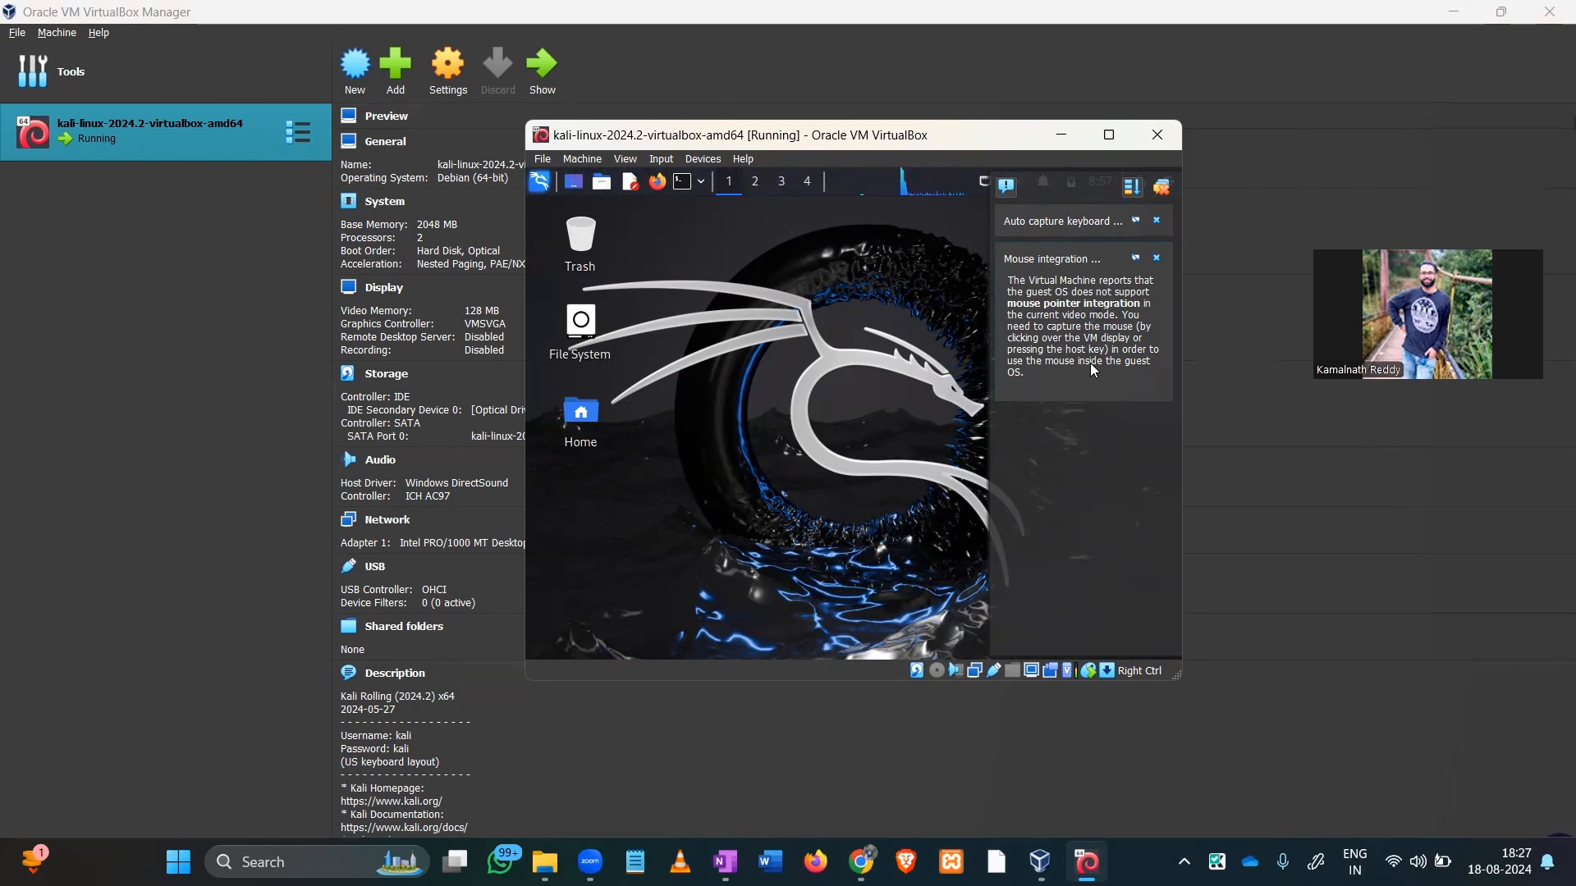
{"action": "left_click", "coordinate": [1156, 259]}
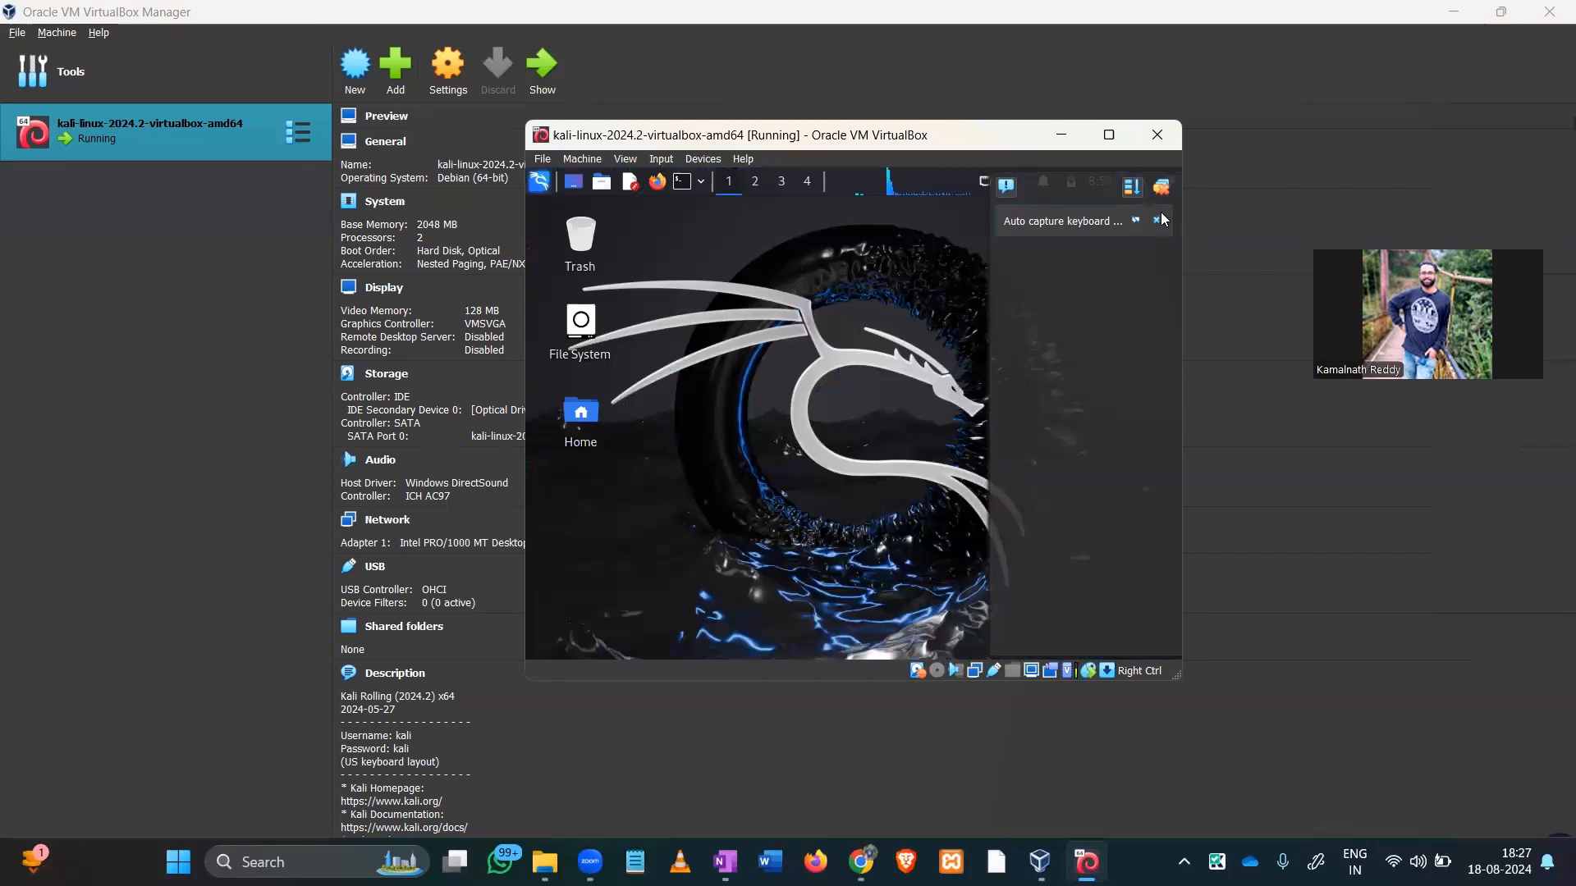
{"action": "left_click", "coordinate": [1107, 139]}
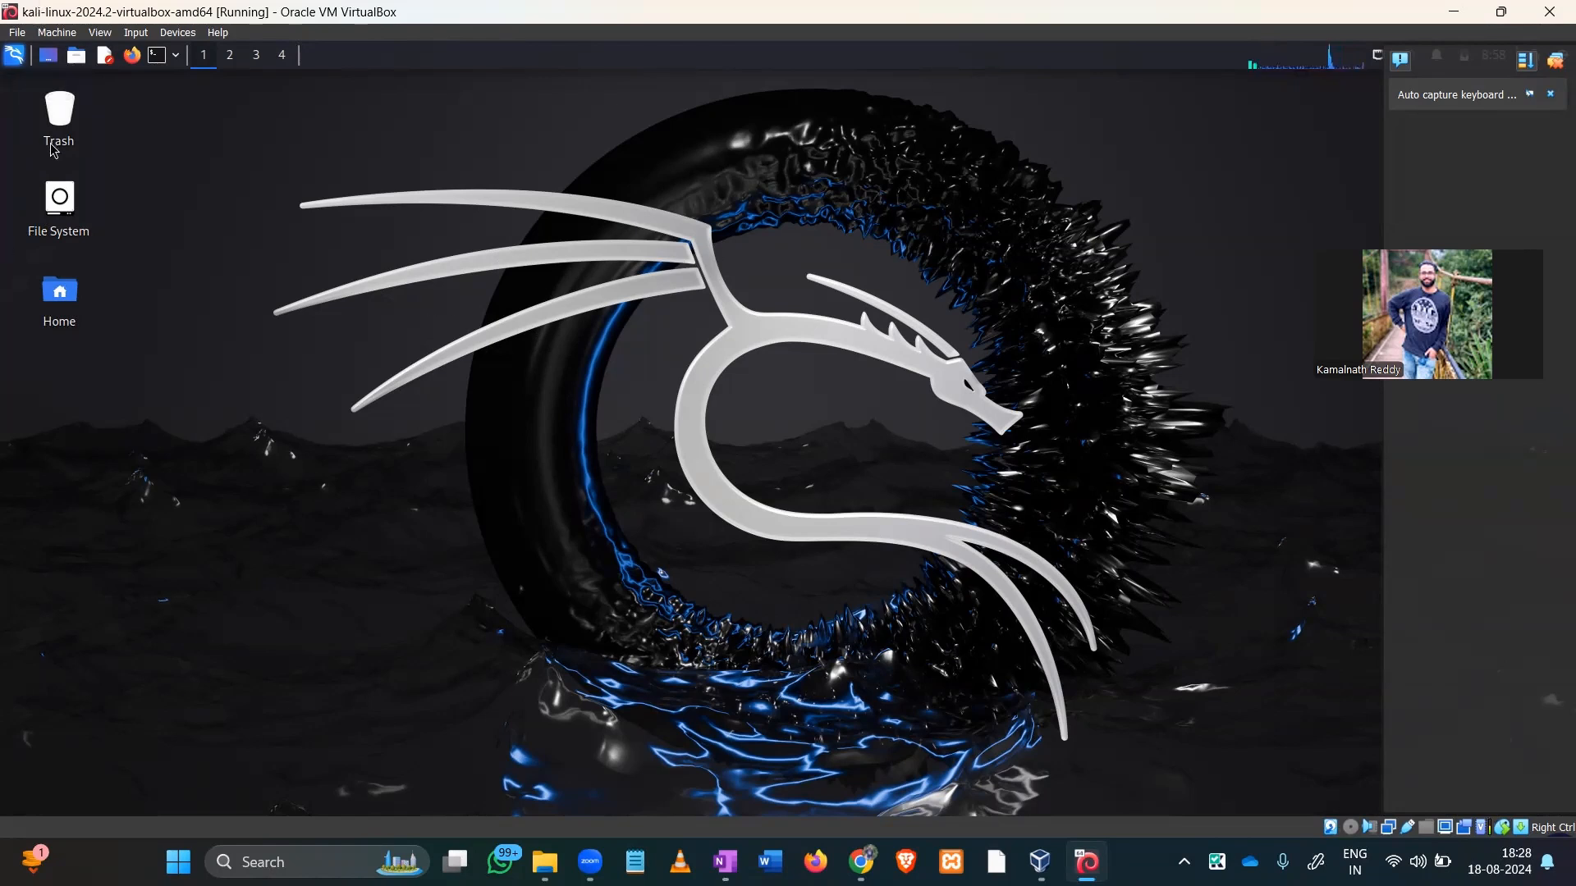
Examine the Kali application categories, including Information Gathering, Web Application Analysis and Sniffing & Spoofing, and return to the desktop.
{"action": "left_click", "coordinate": [14, 56]}
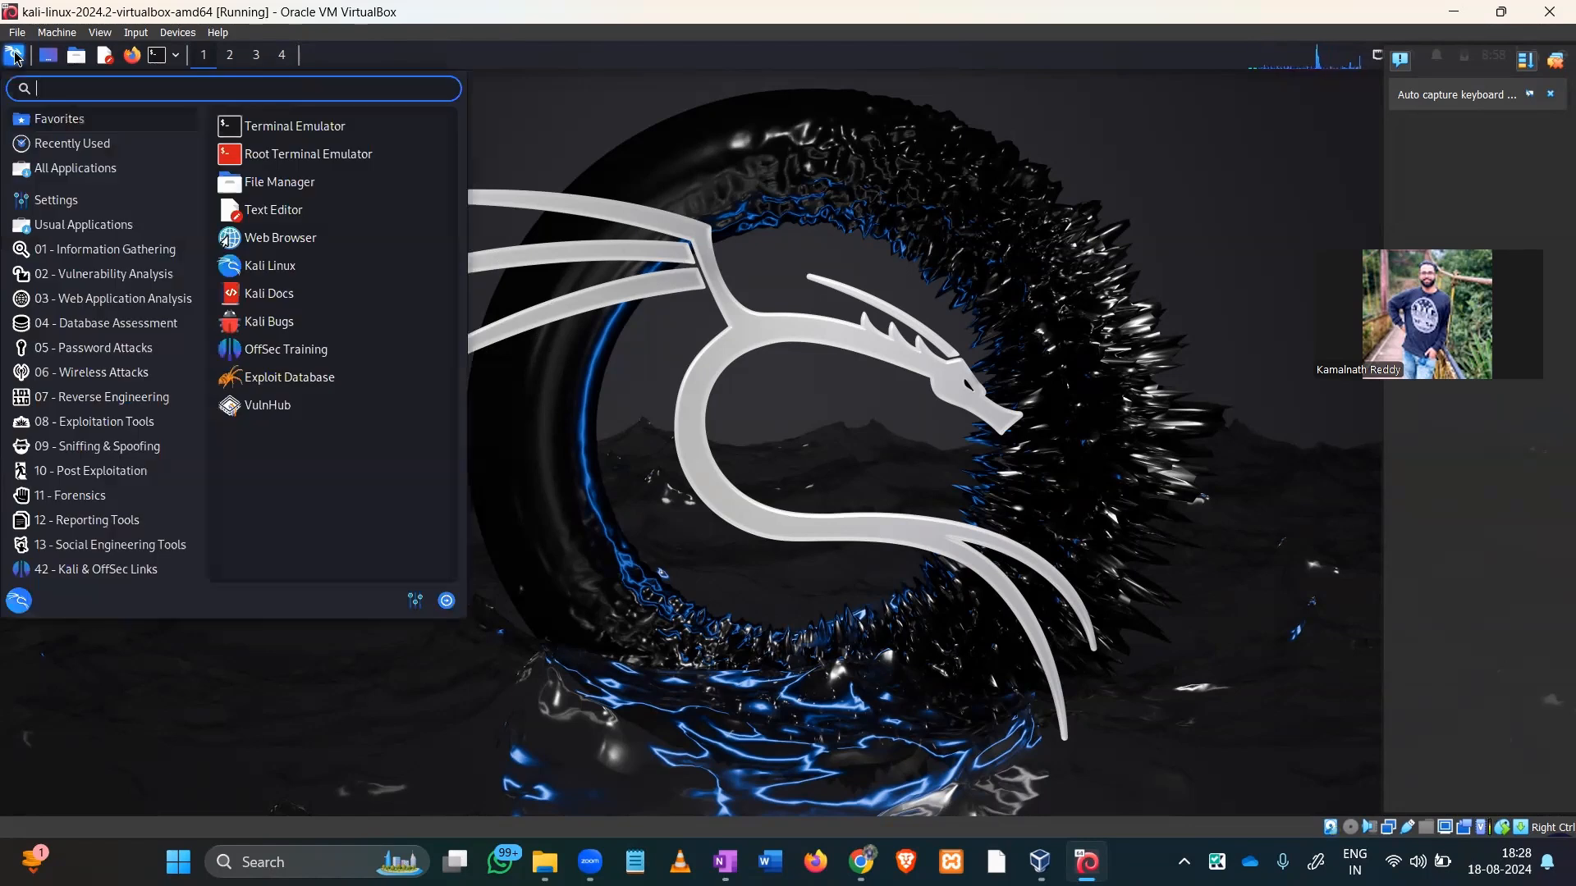
{"action": "left_click", "coordinate": [78, 208]}
{"action": "mouse_move", "coordinate": [98, 249]}
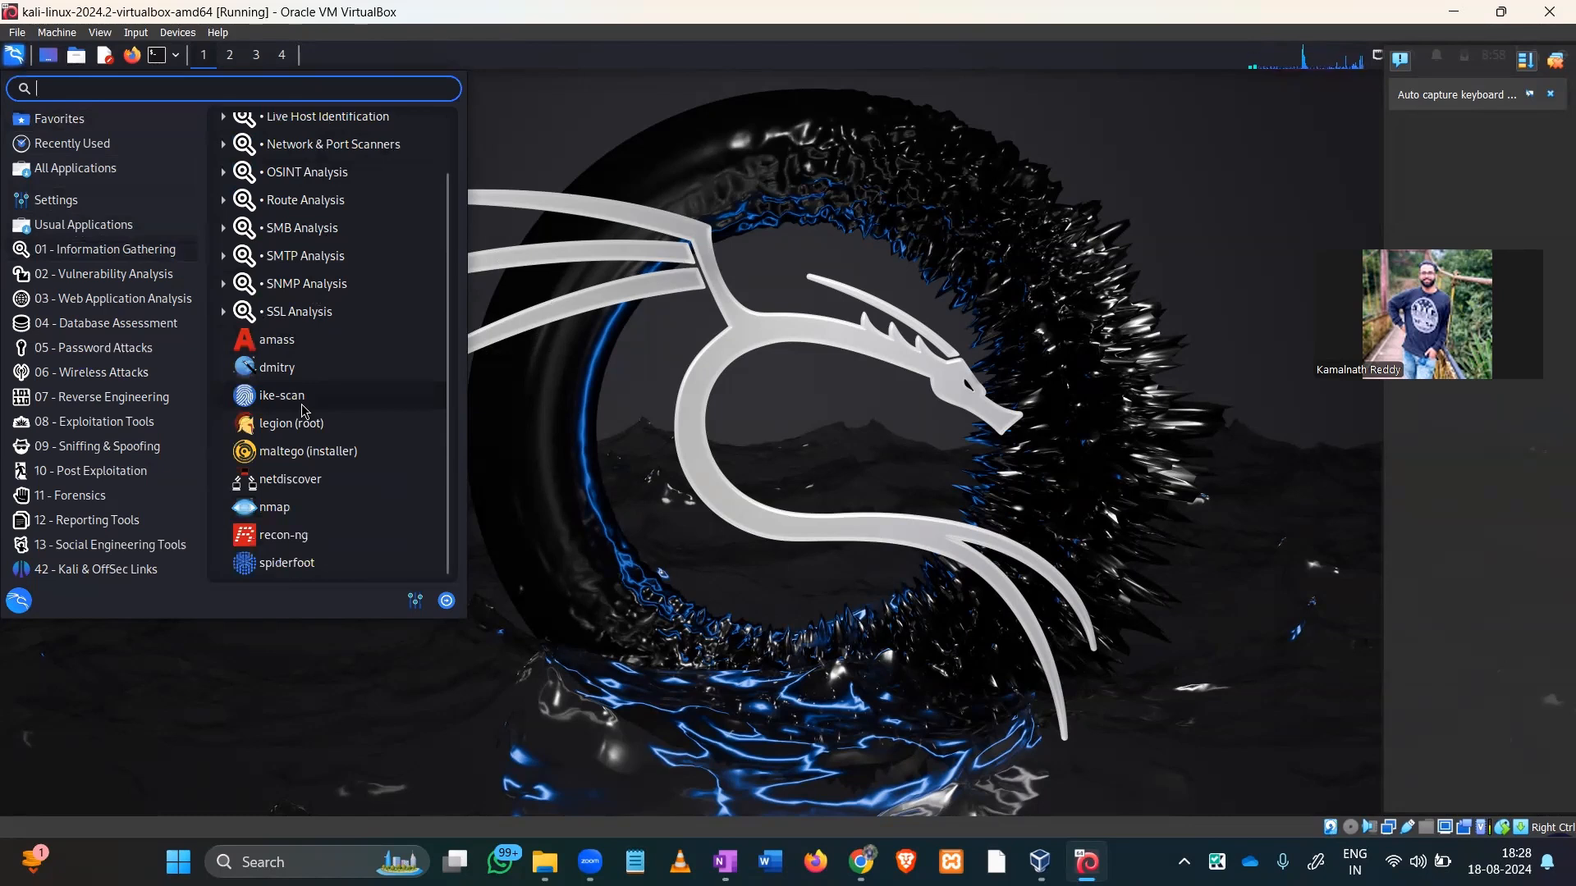
{"action": "mouse_move", "coordinate": [109, 279]}
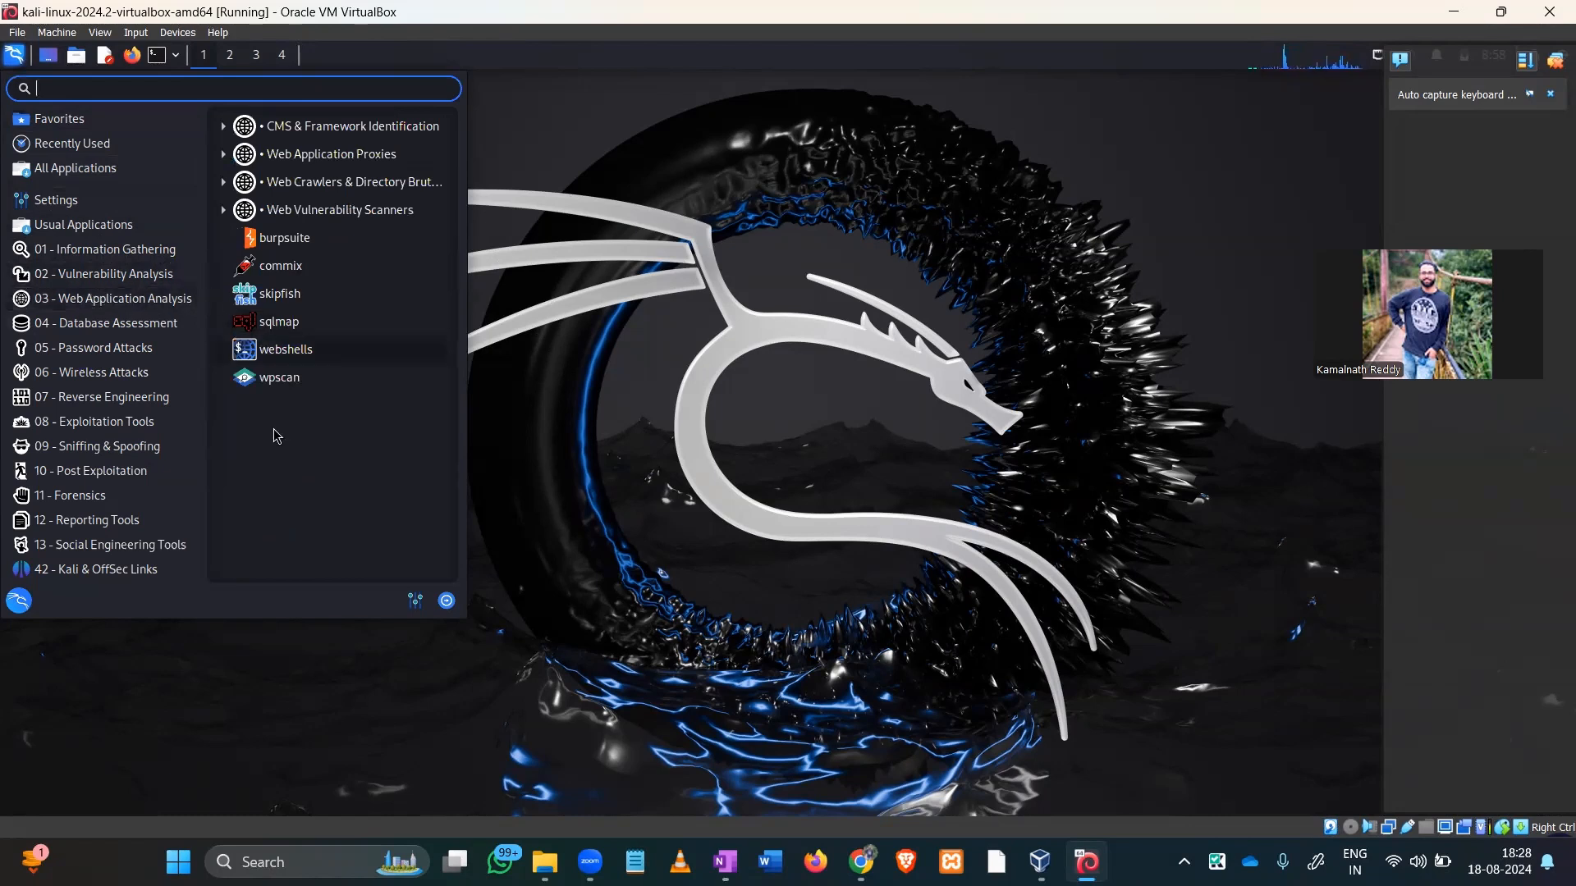
{"action": "mouse_move", "coordinate": [101, 456]}
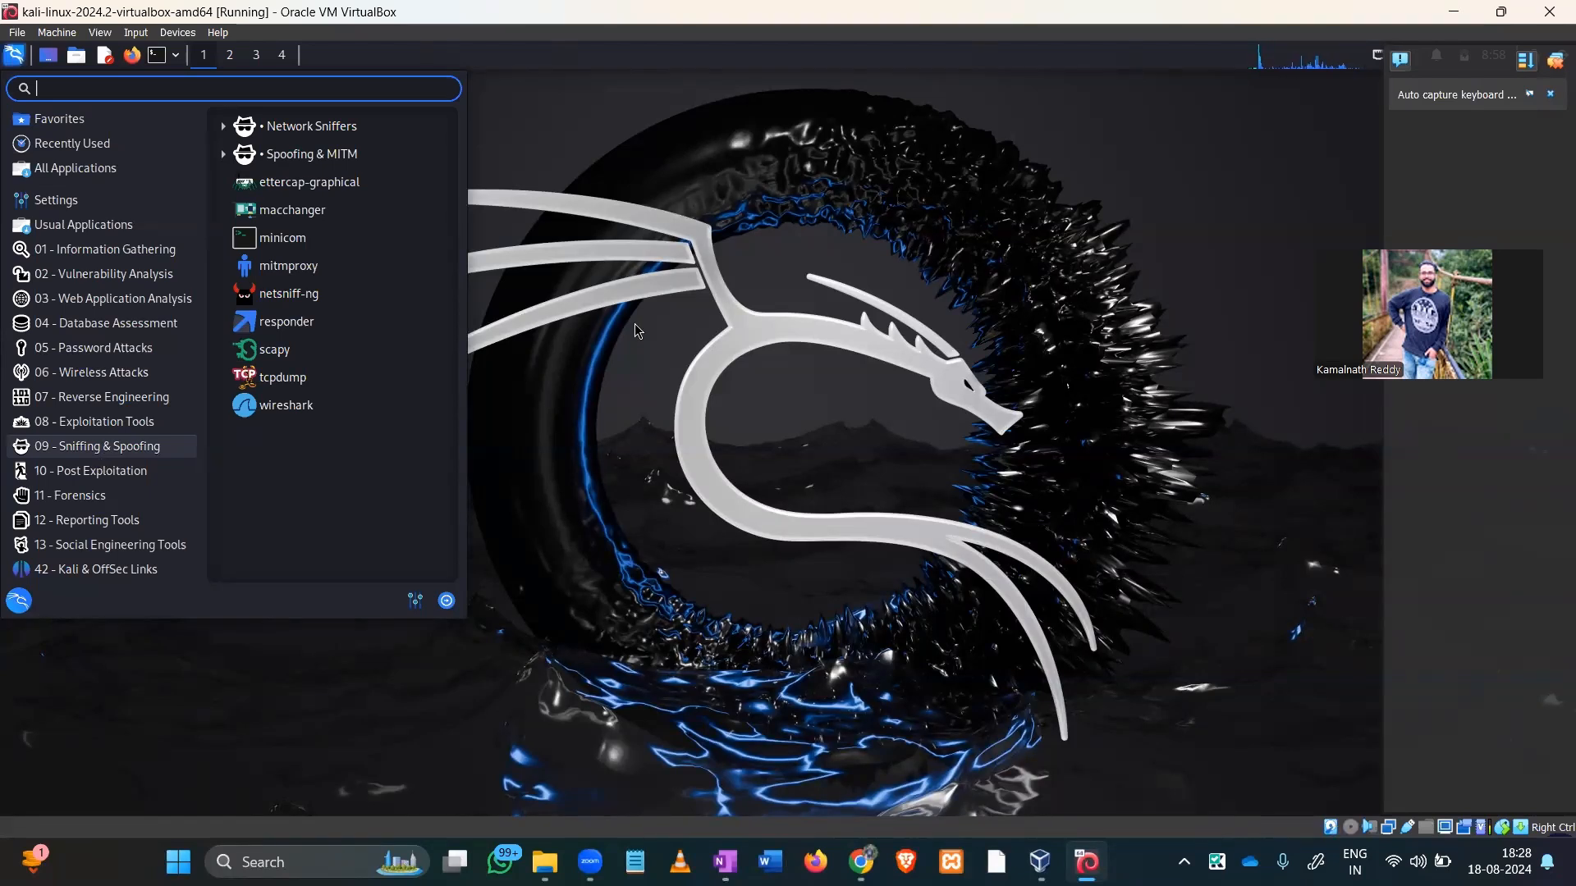
{"action": "left_click", "coordinate": [794, 372]}
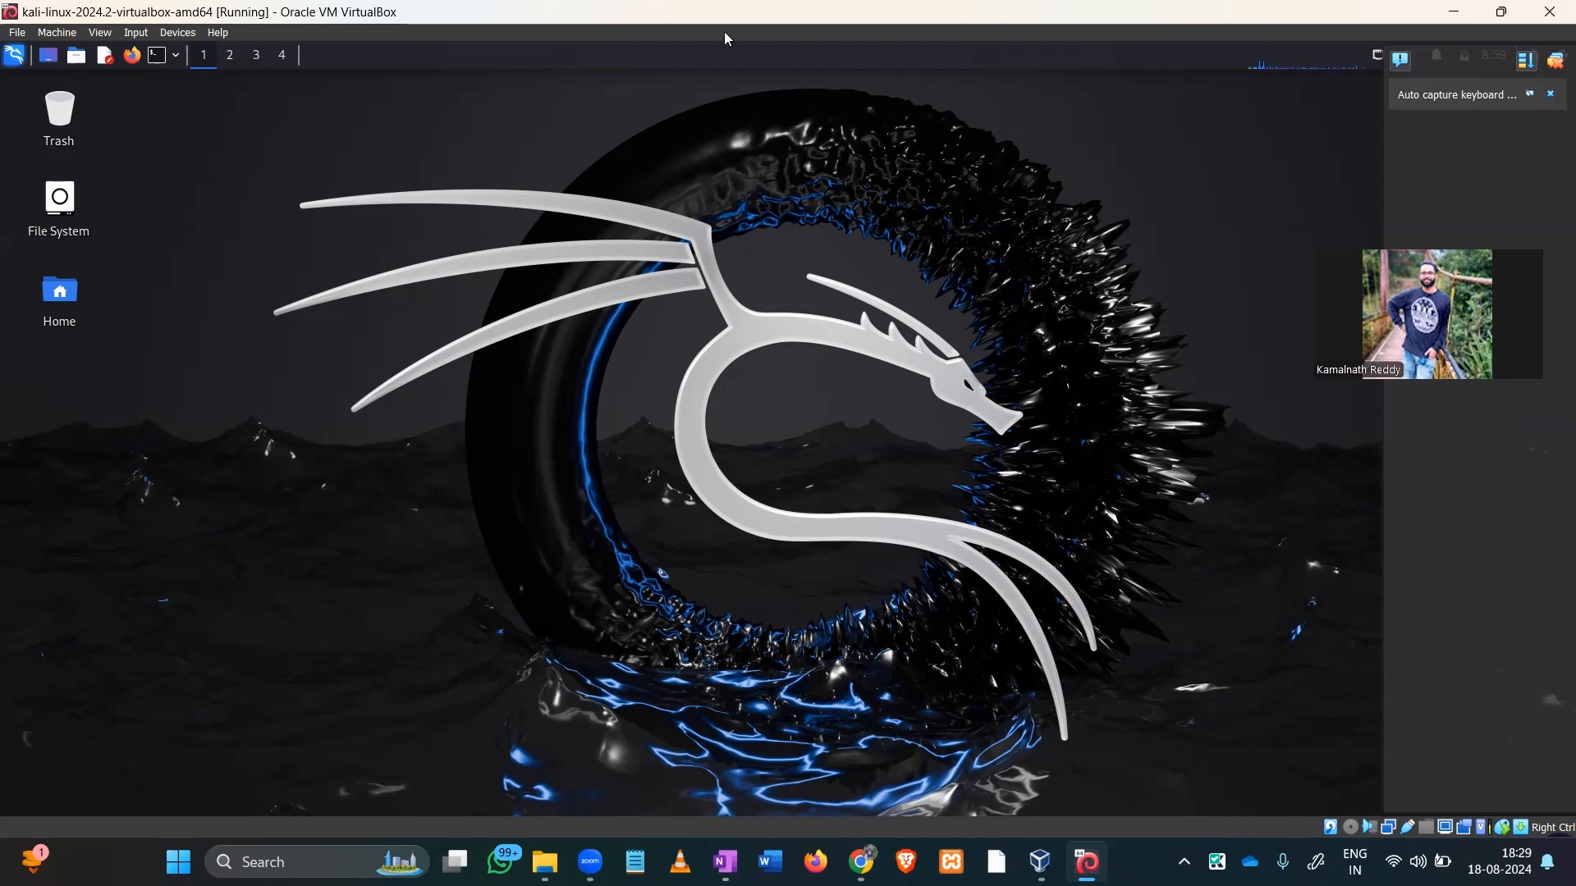
Switch to VirtualBox Manager and begin a new virtual machine named Metasploitable 2 with Linux as its type.
{"action": "left_click", "coordinate": [1040, 862]}
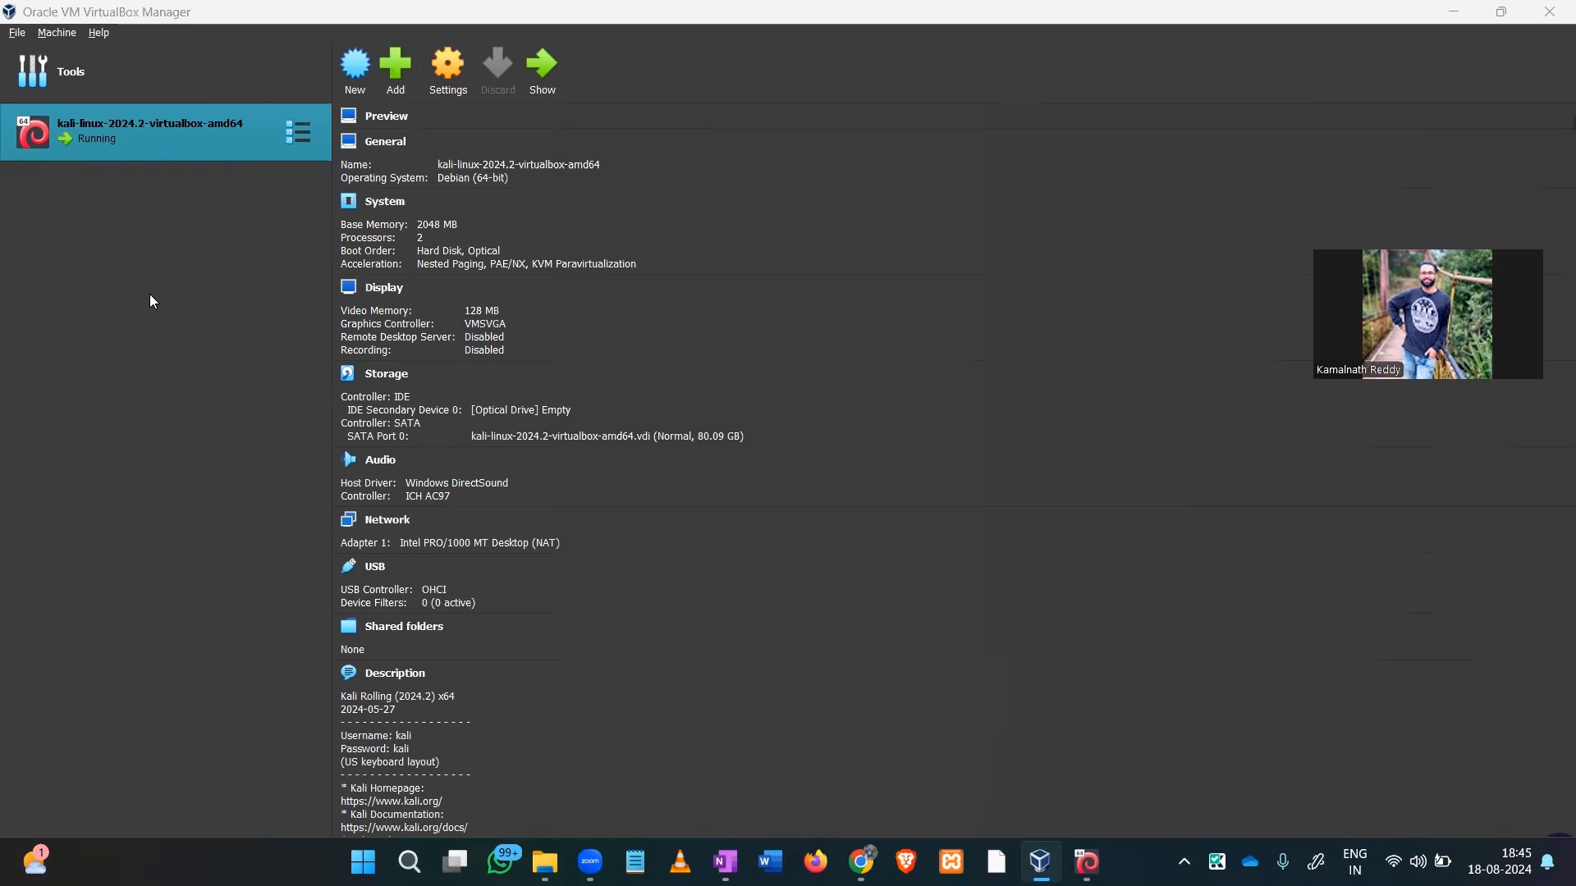
{"action": "left_click", "coordinate": [356, 78]}
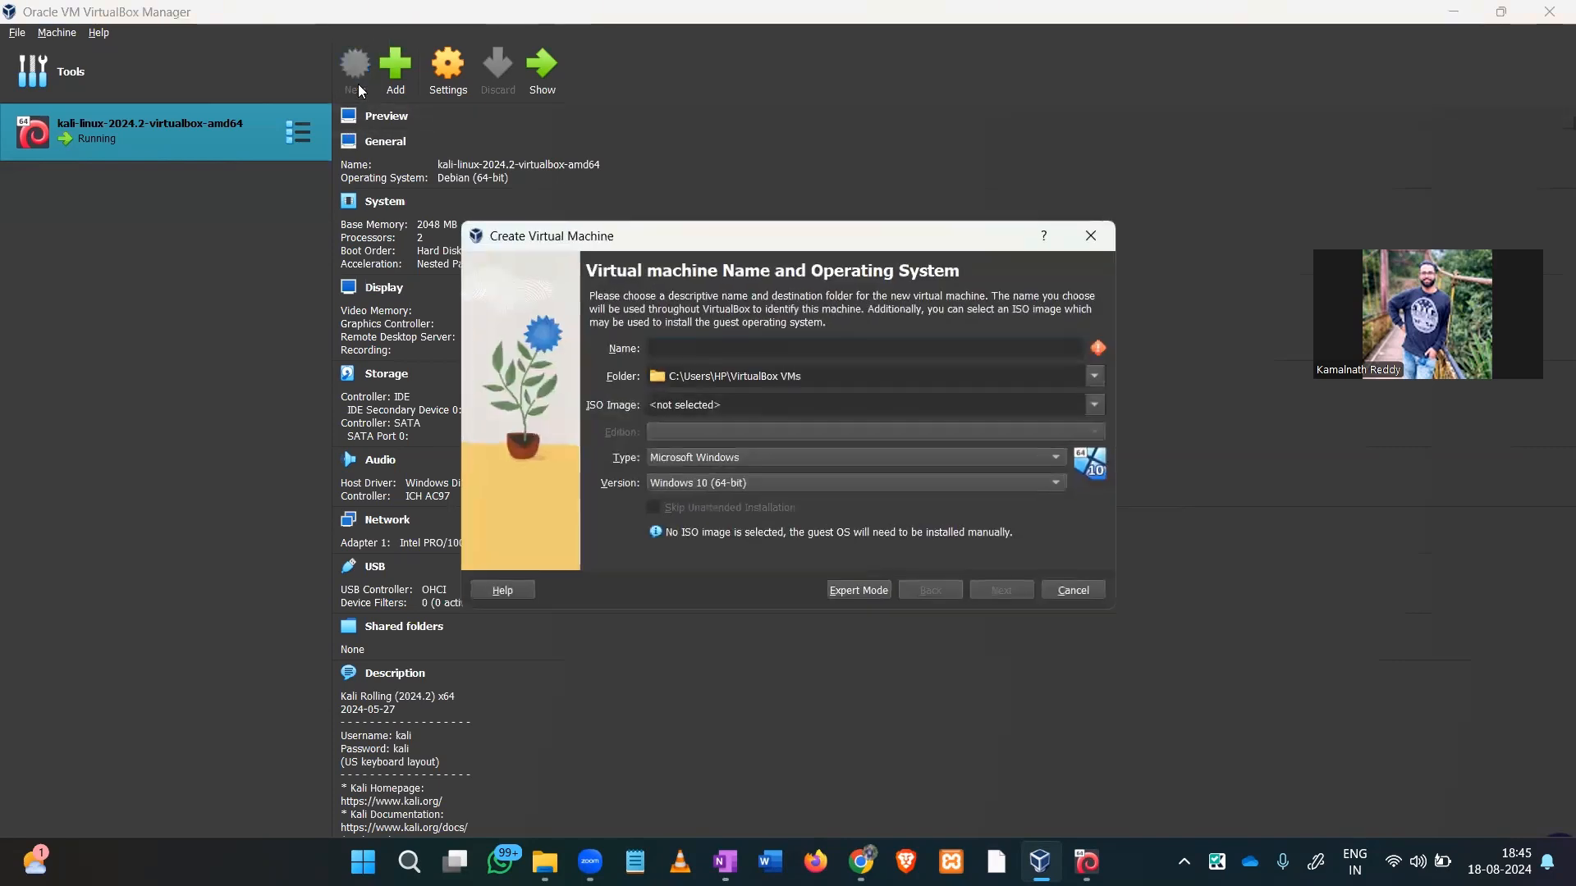
{"action": "type", "text": "Me"}
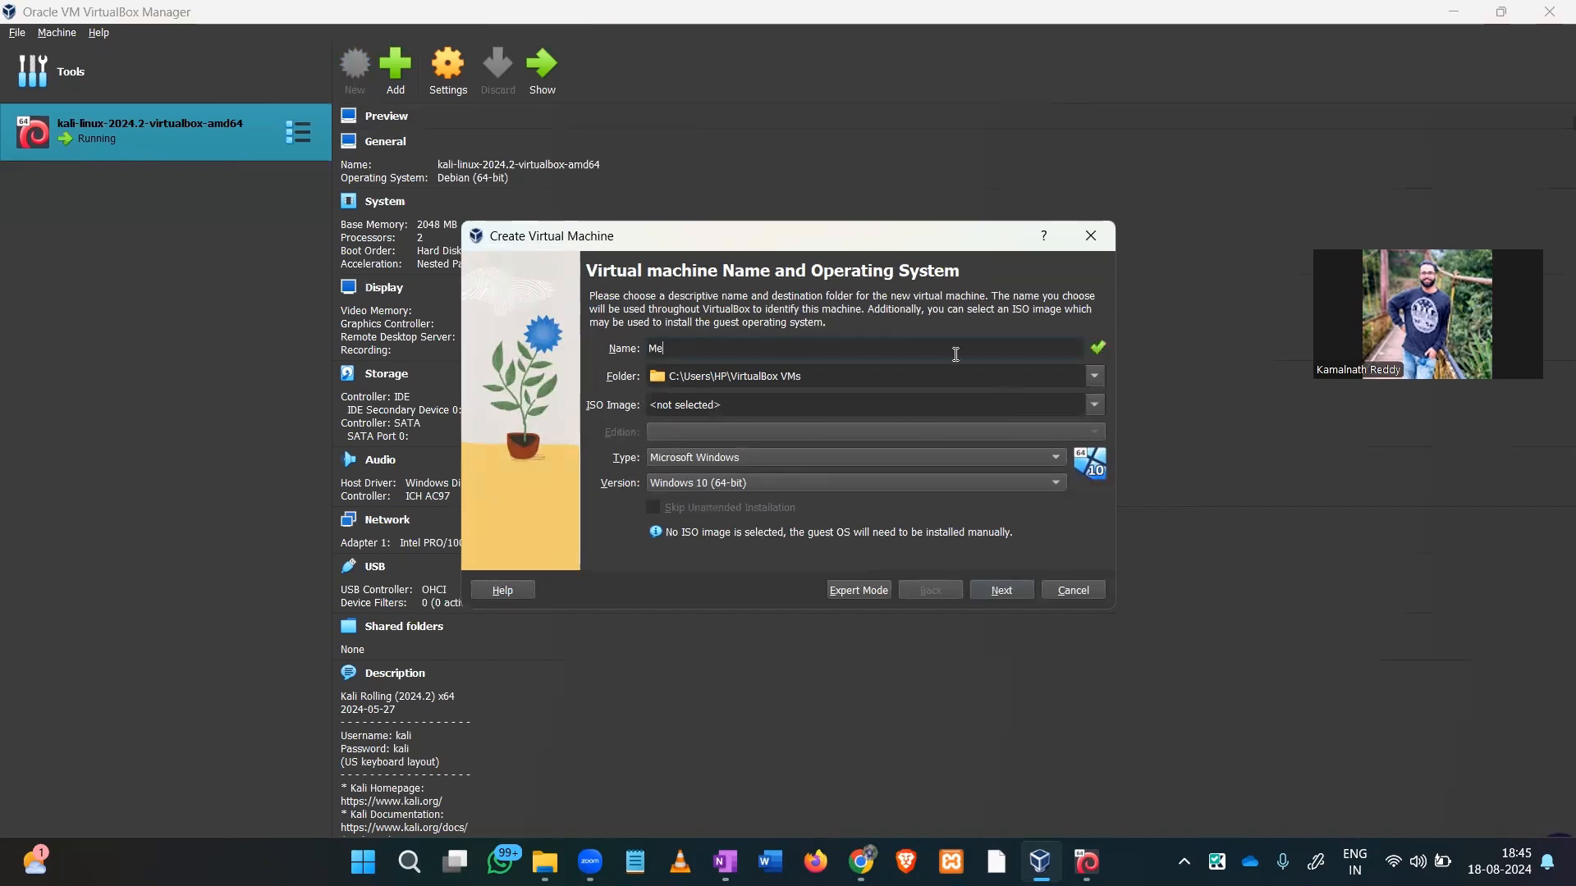
{"action": "type", "text": "ta"}
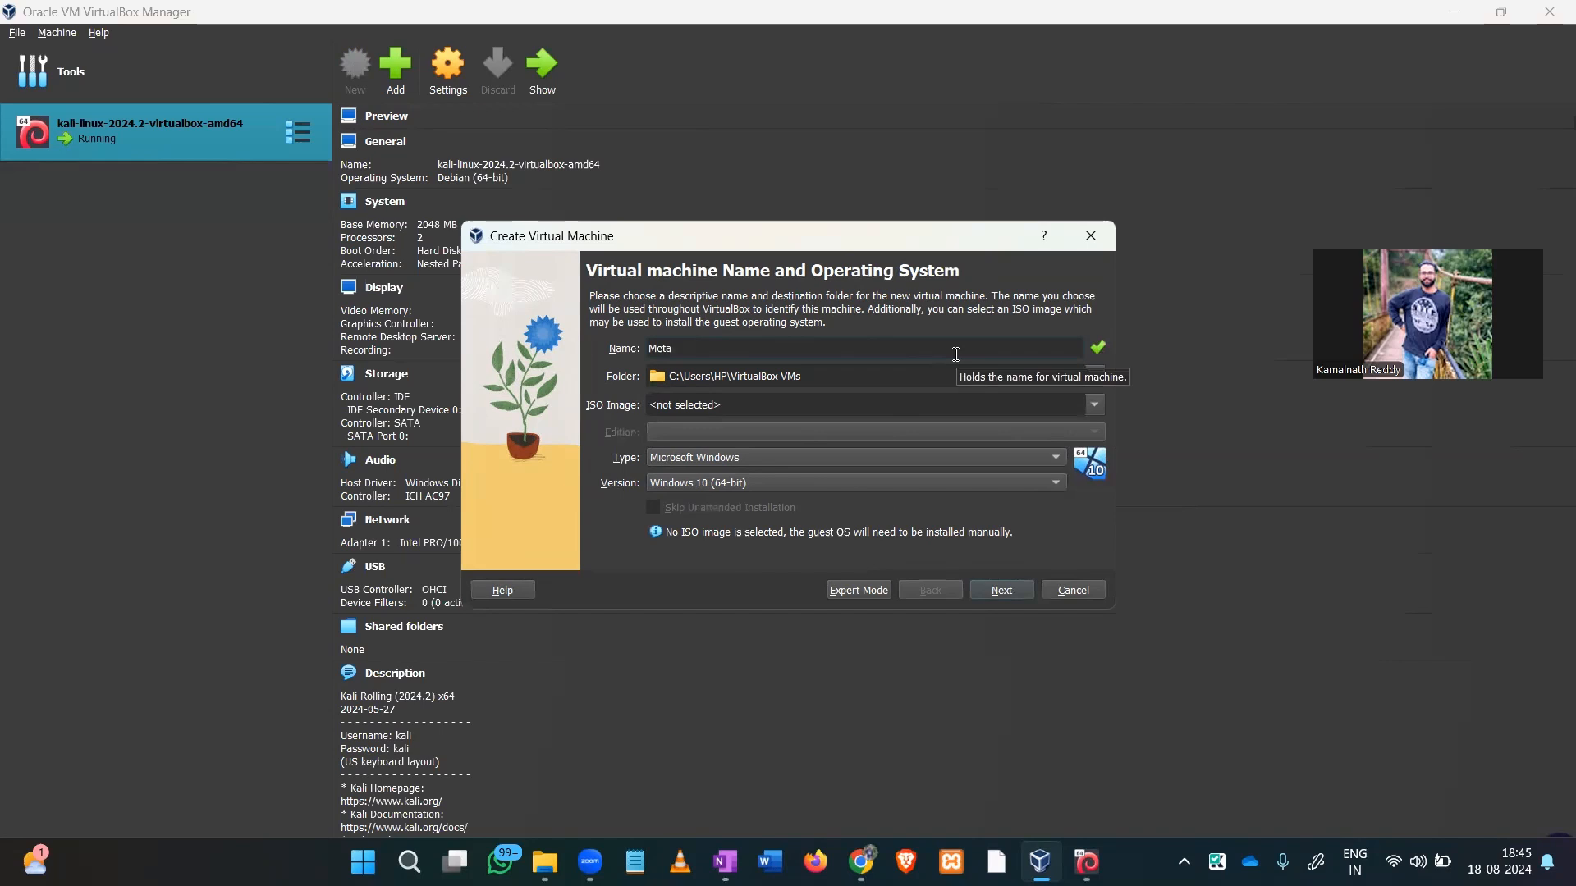
{"action": "type", "text": "sploitable 2"}
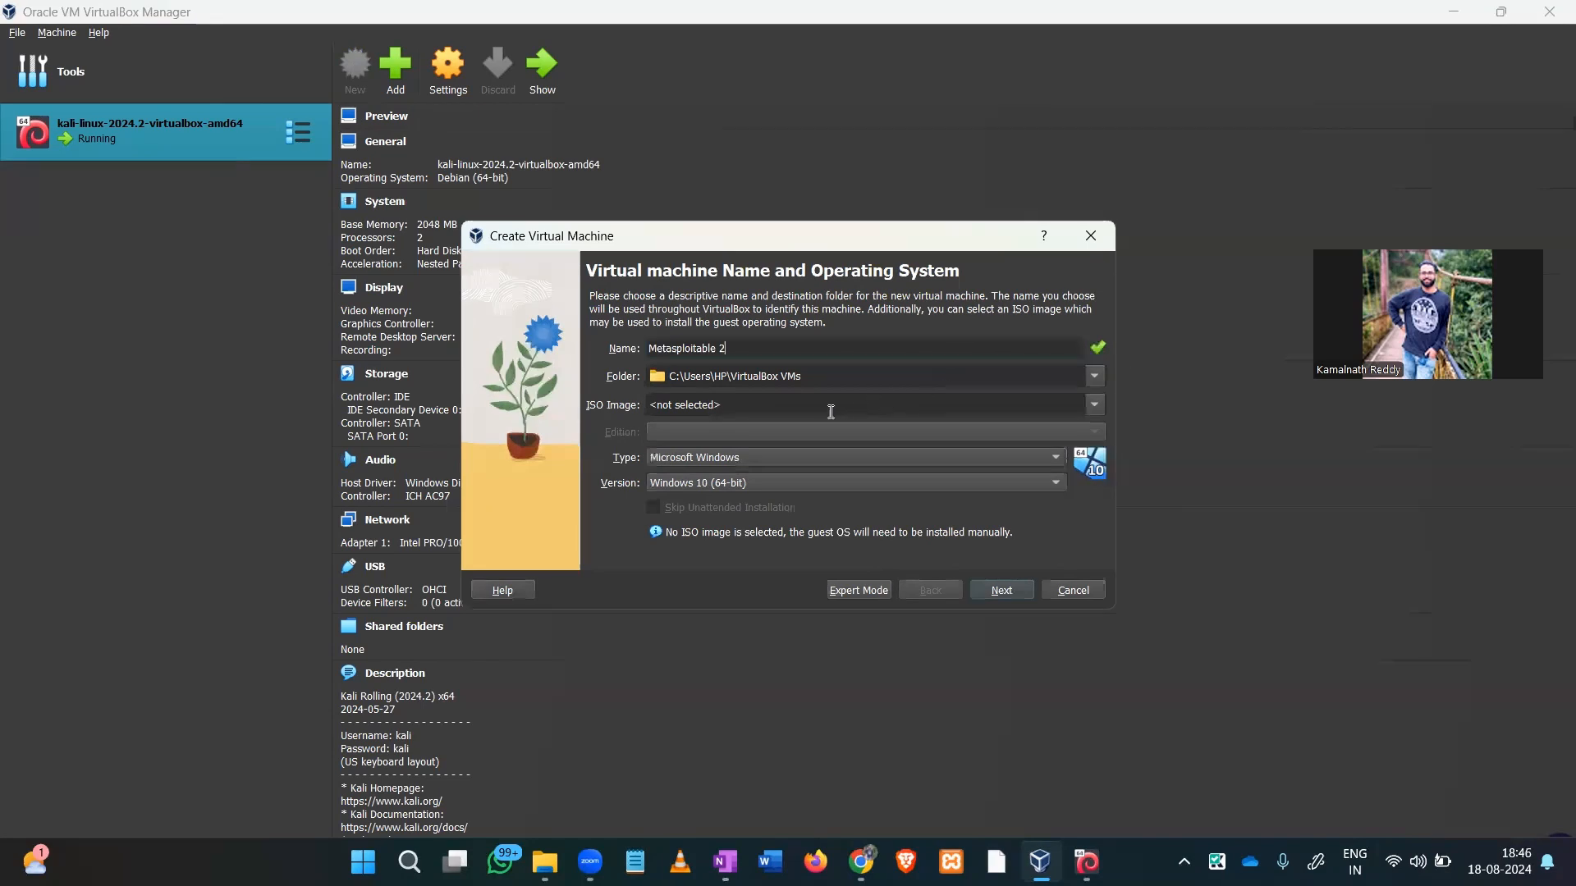
{"action": "left_click", "coordinate": [865, 463]}
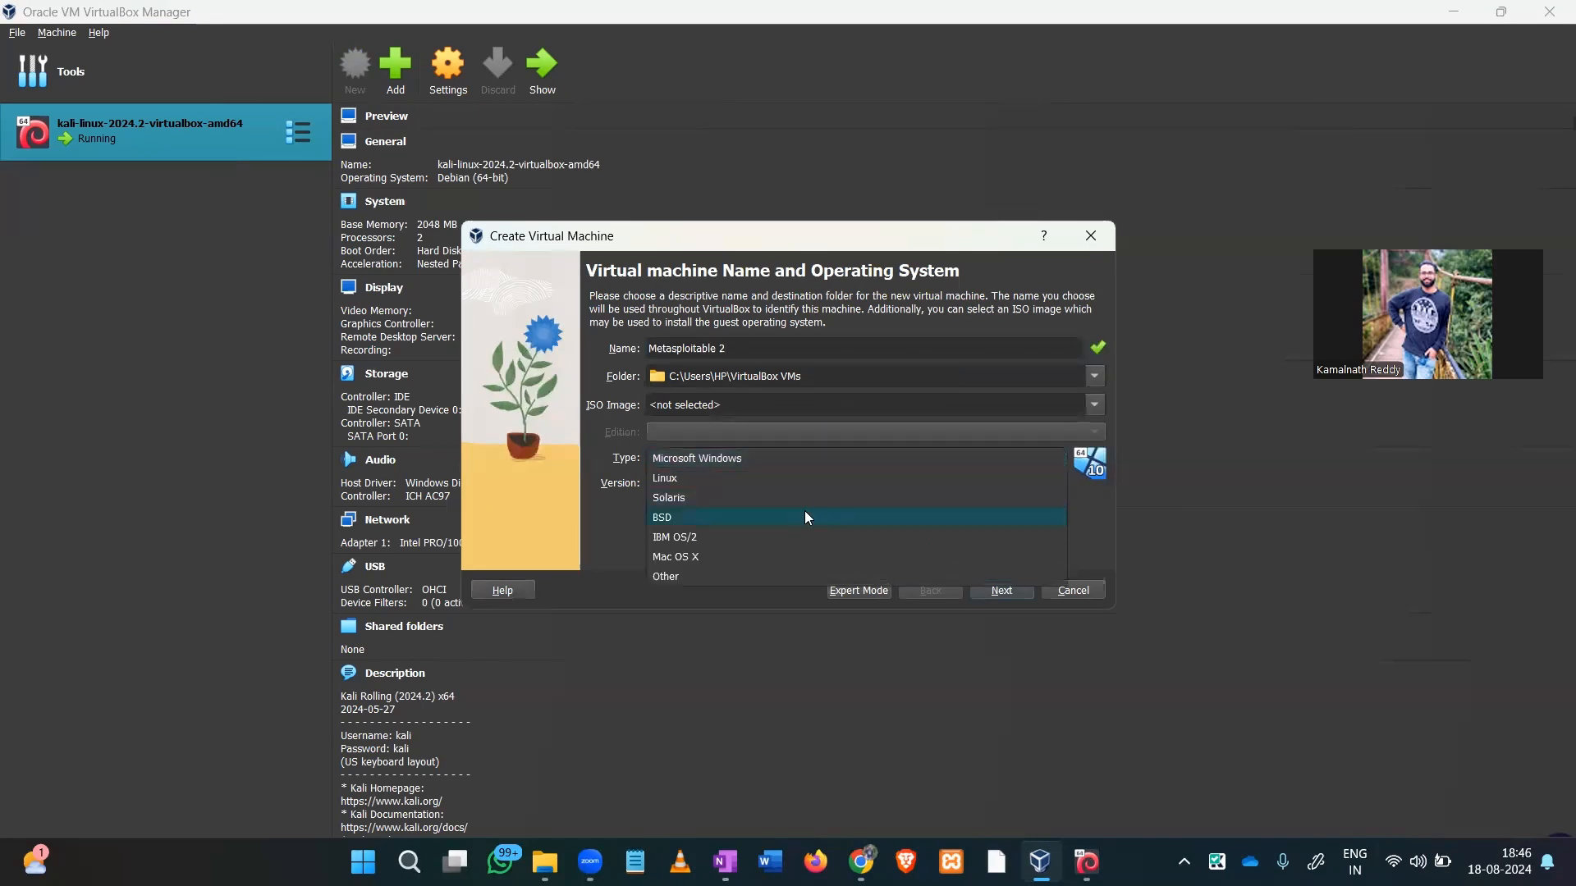
{"action": "left_click", "coordinate": [748, 474]}
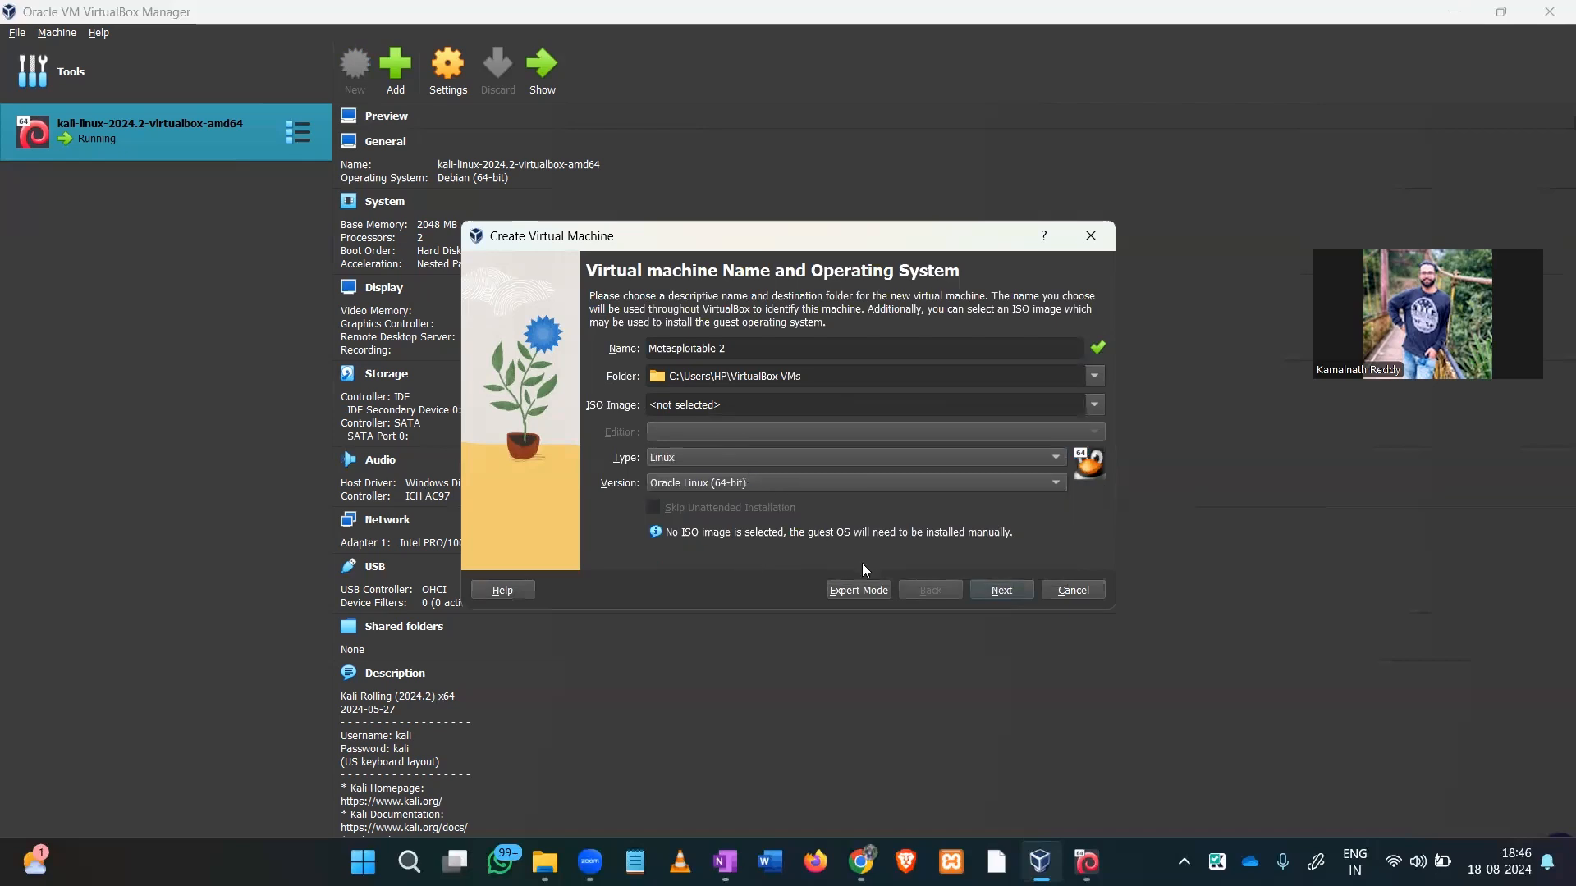
Finish creating the Metasploitable 2 machine as Oracle Linux (64-bit) with 2048 MB memory, 2 processors and a new 20 GB virtual hard disk.
{"action": "left_click", "coordinate": [1014, 591]}
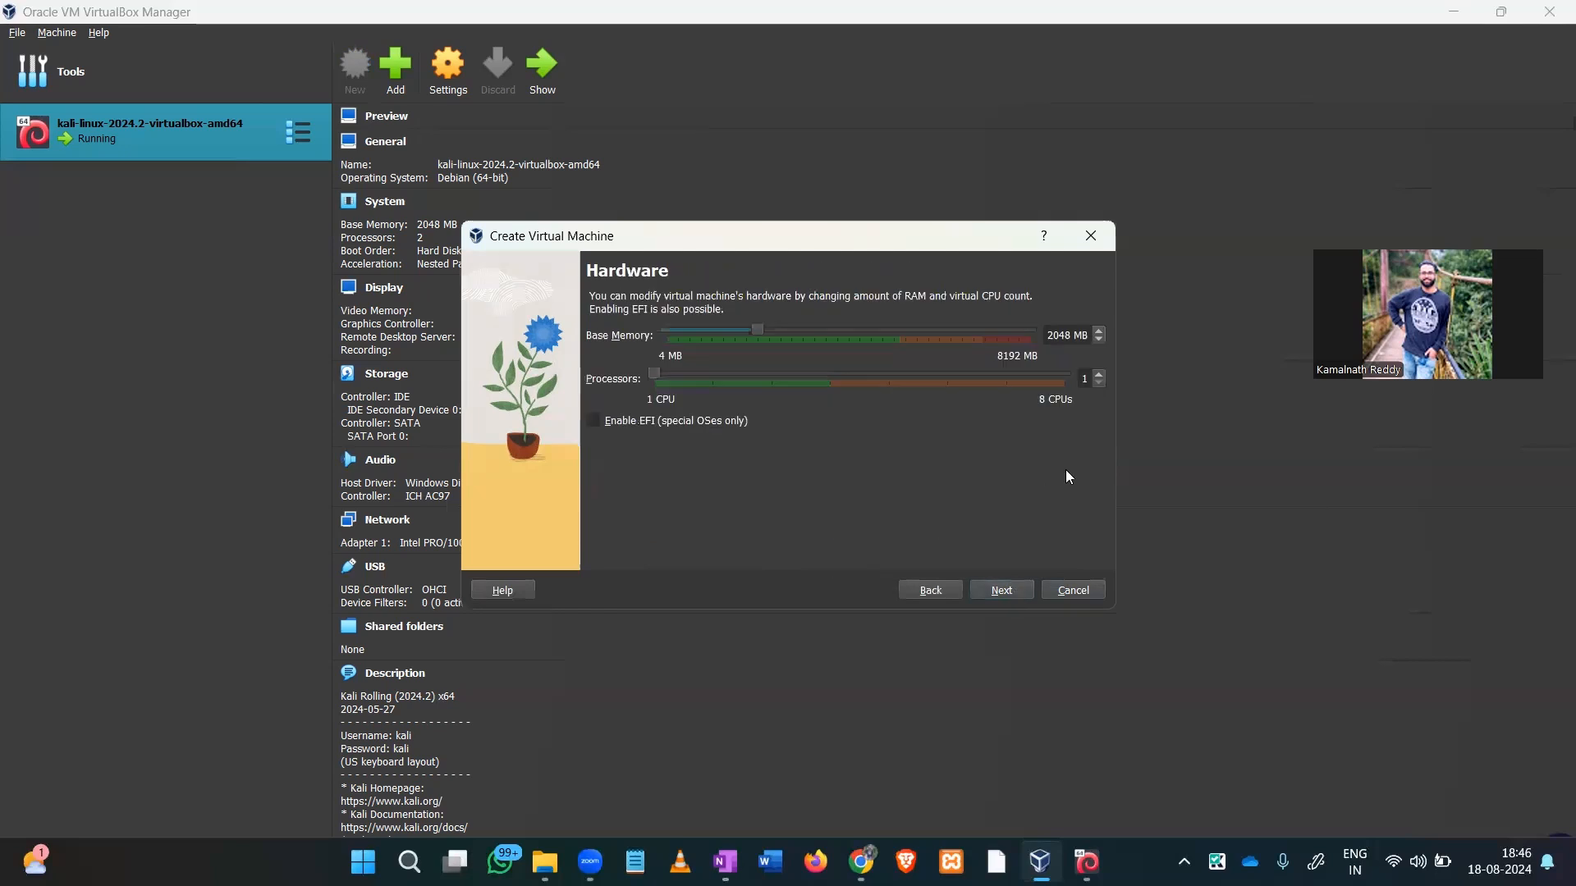
{"action": "left_click", "coordinate": [1098, 375]}
{"action": "left_click", "coordinate": [1009, 592]}
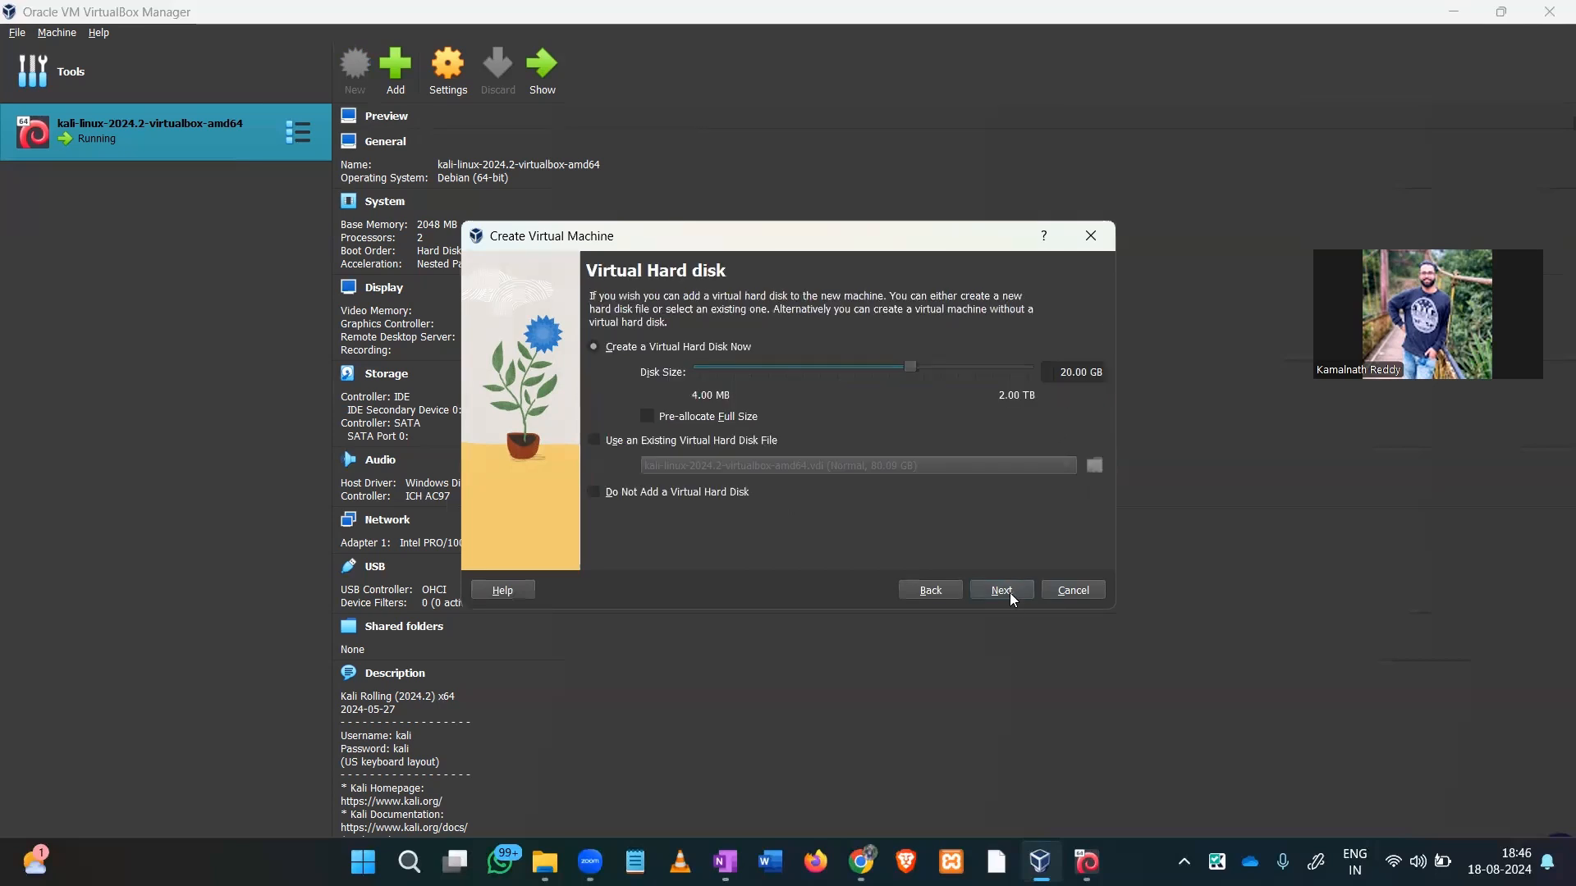
{"action": "left_click", "coordinate": [1009, 593]}
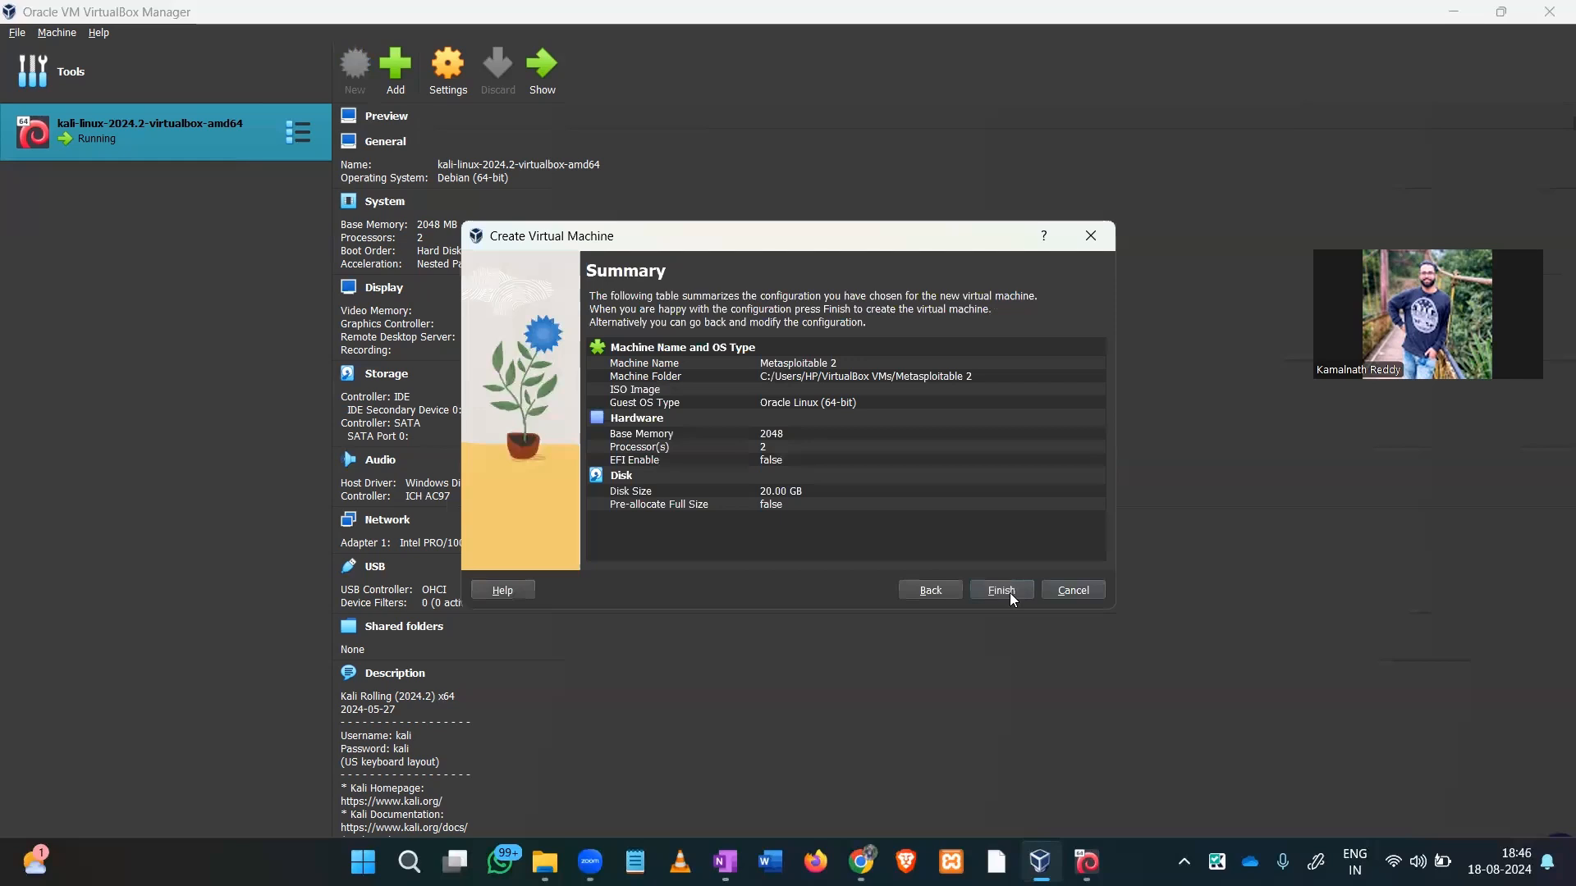
{"action": "left_click", "coordinate": [1009, 591]}
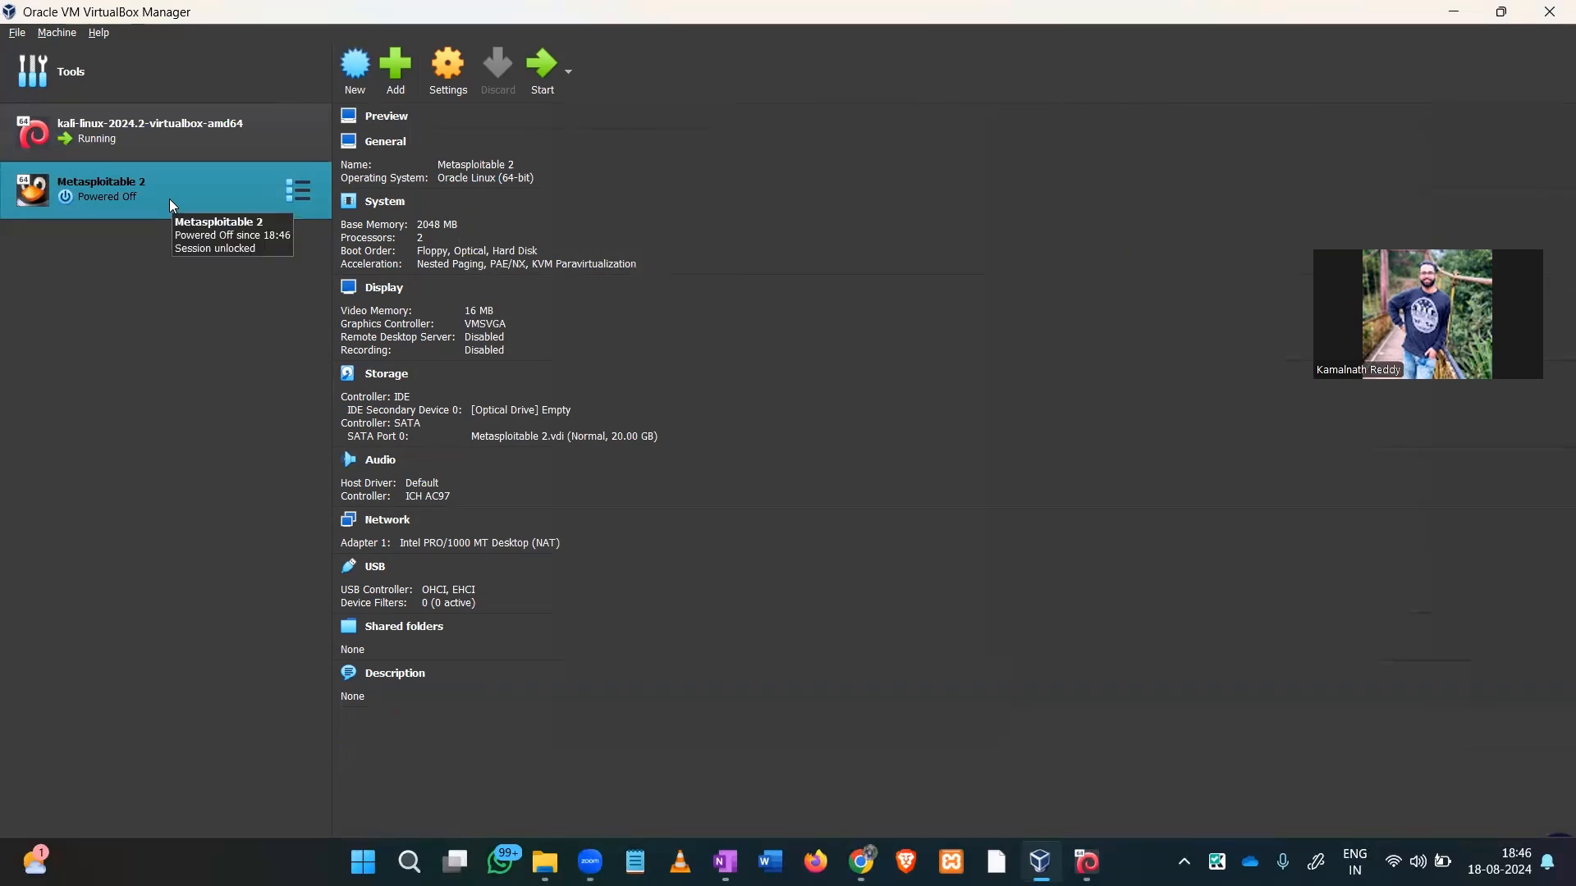
Open the storage settings of Metasploitable 2 and begin adding a disk image to replace Metasploitable 2.vdi on the SATA controller.
{"action": "left_click", "coordinate": [449, 72]}
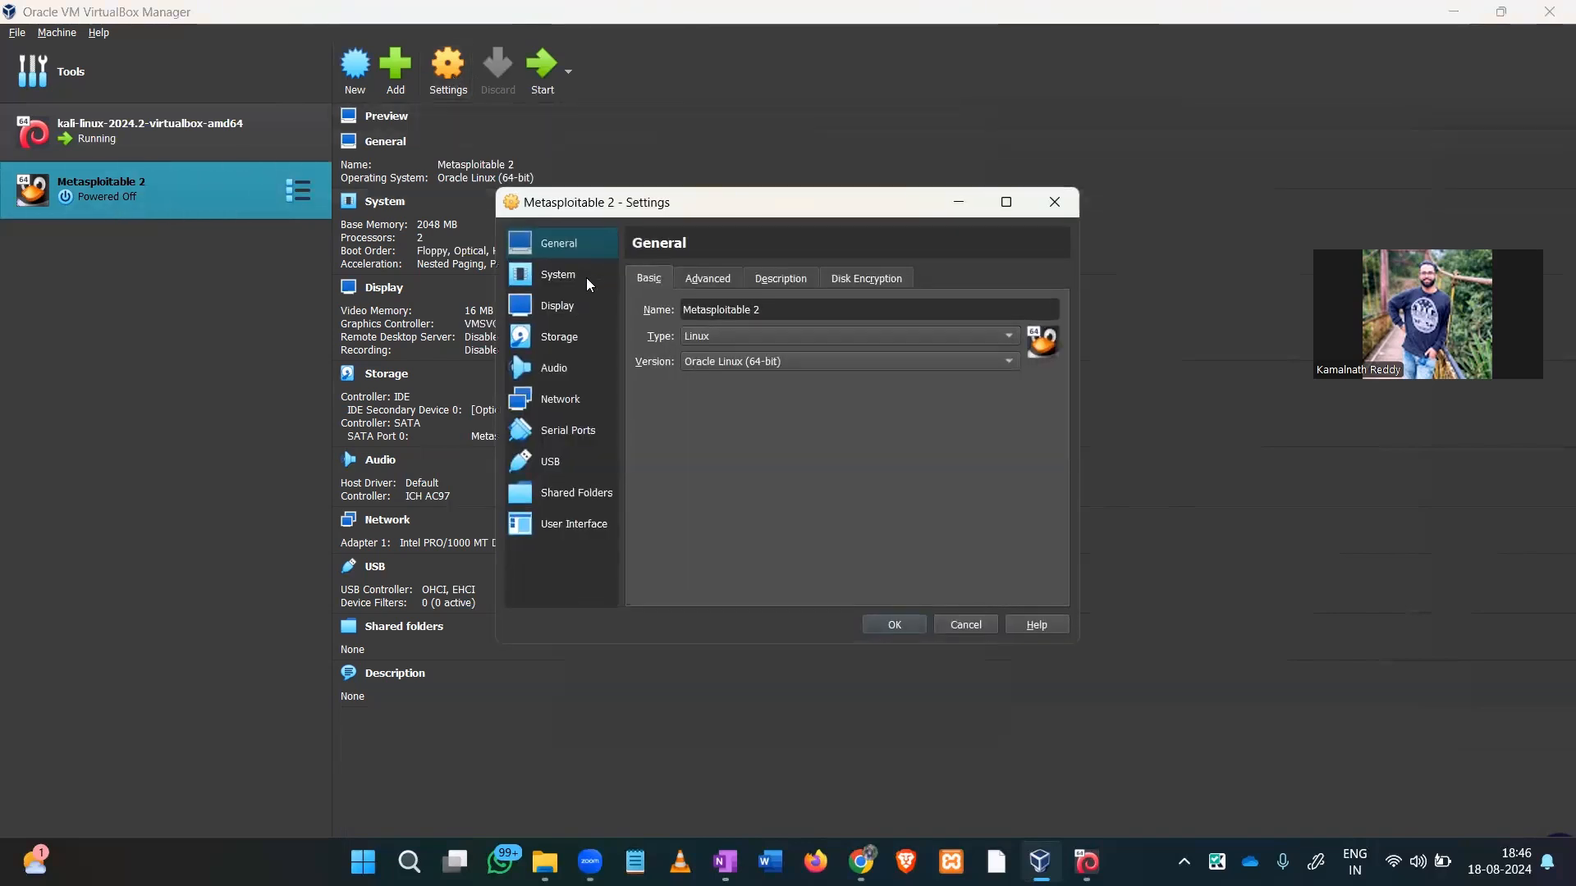
{"action": "left_click", "coordinate": [564, 347]}
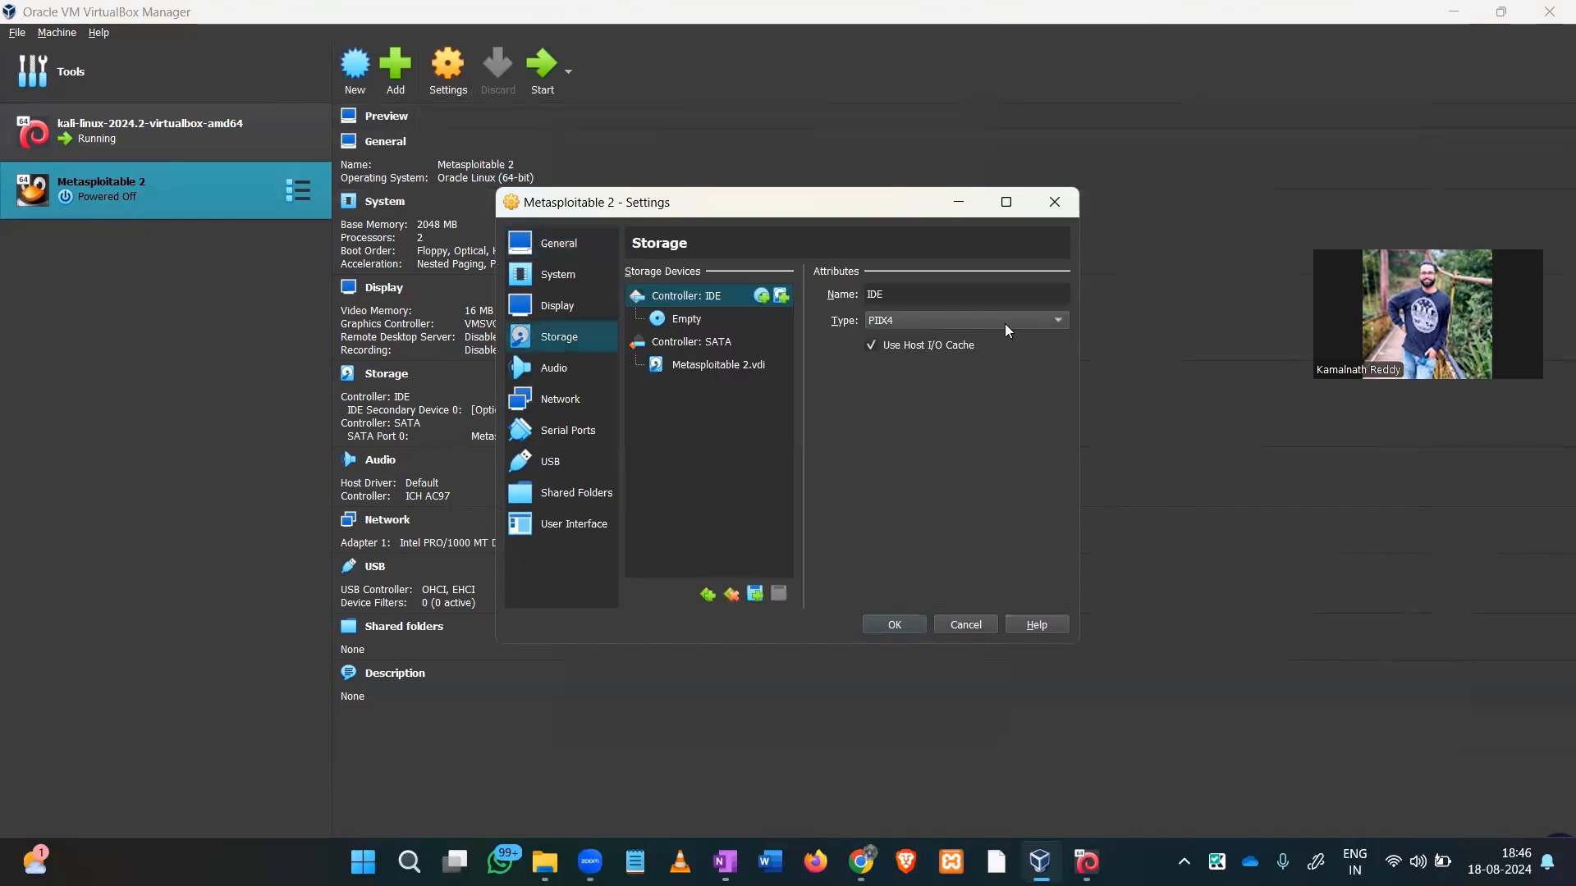
{"action": "left_click", "coordinate": [709, 365]}
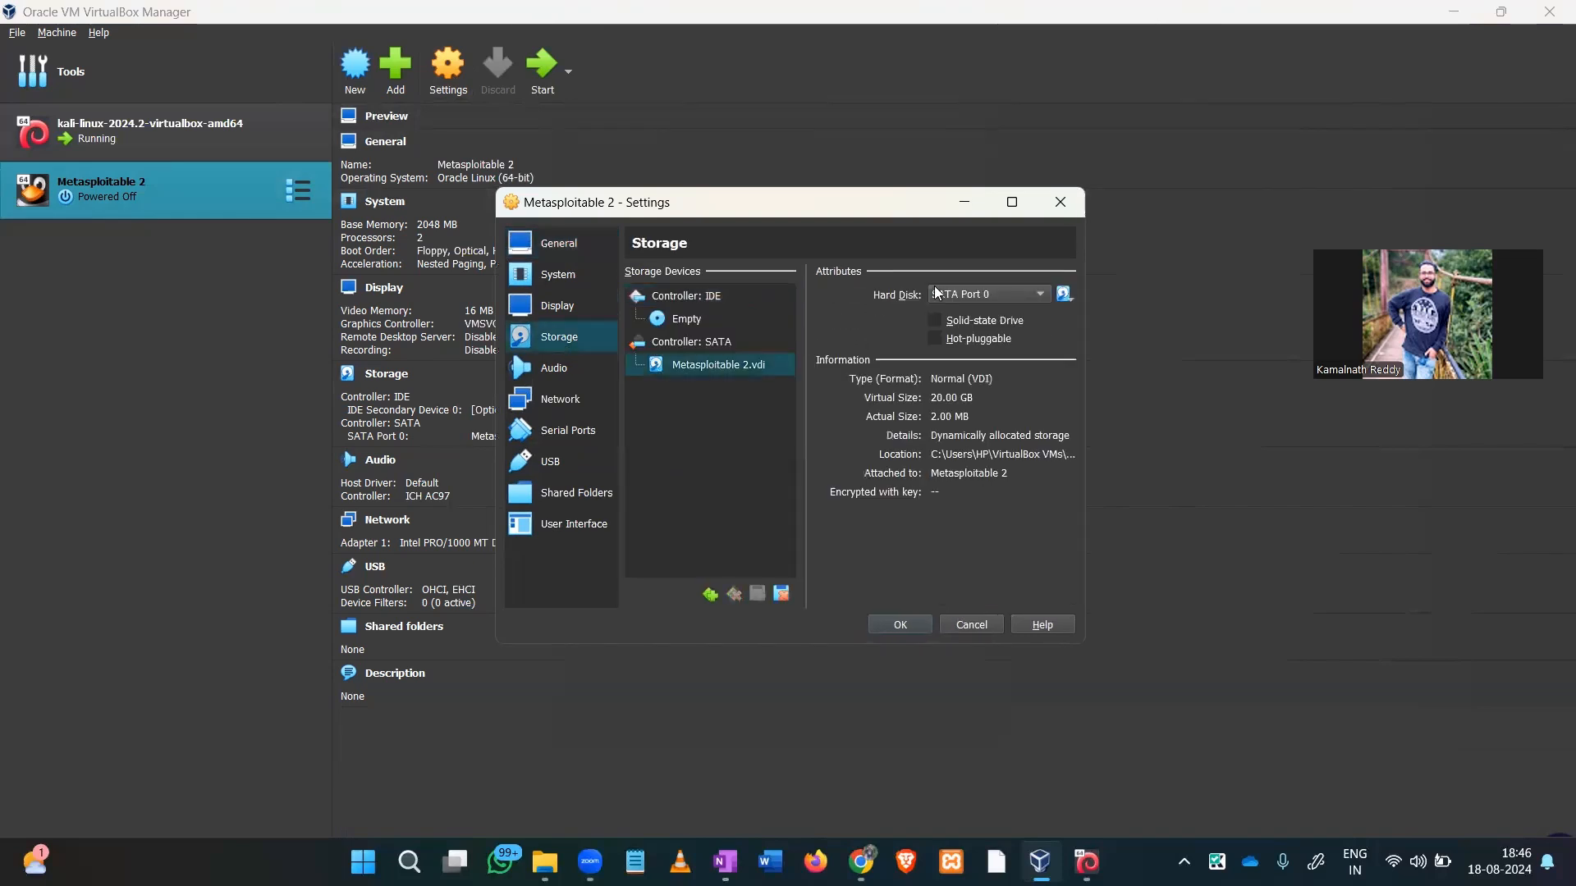
{"action": "left_click", "coordinate": [1065, 294]}
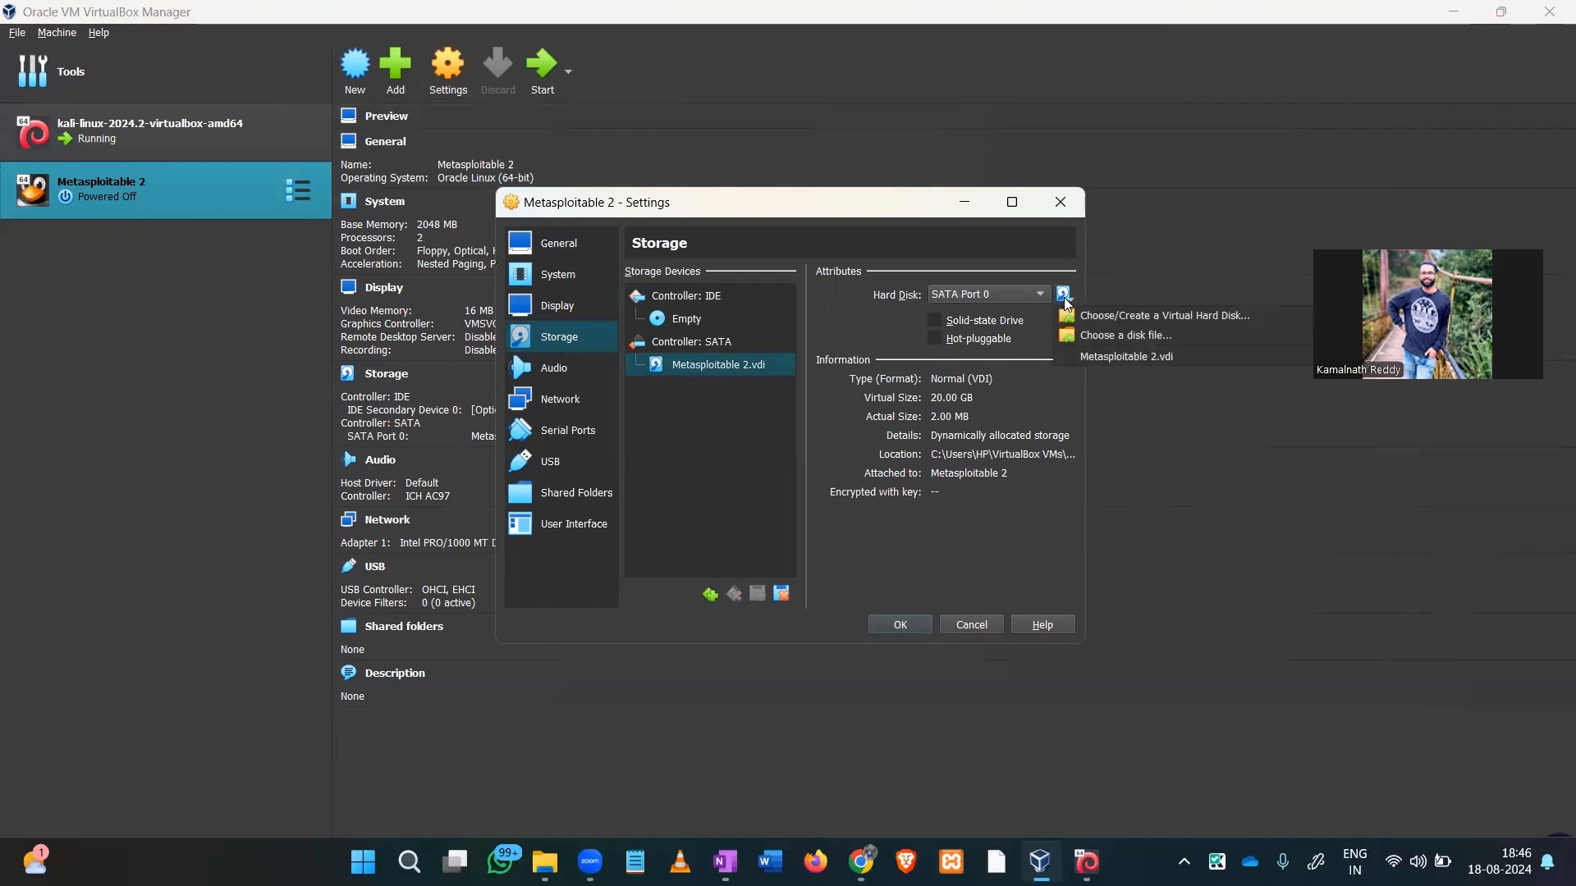
{"action": "left_click", "coordinate": [1096, 318]}
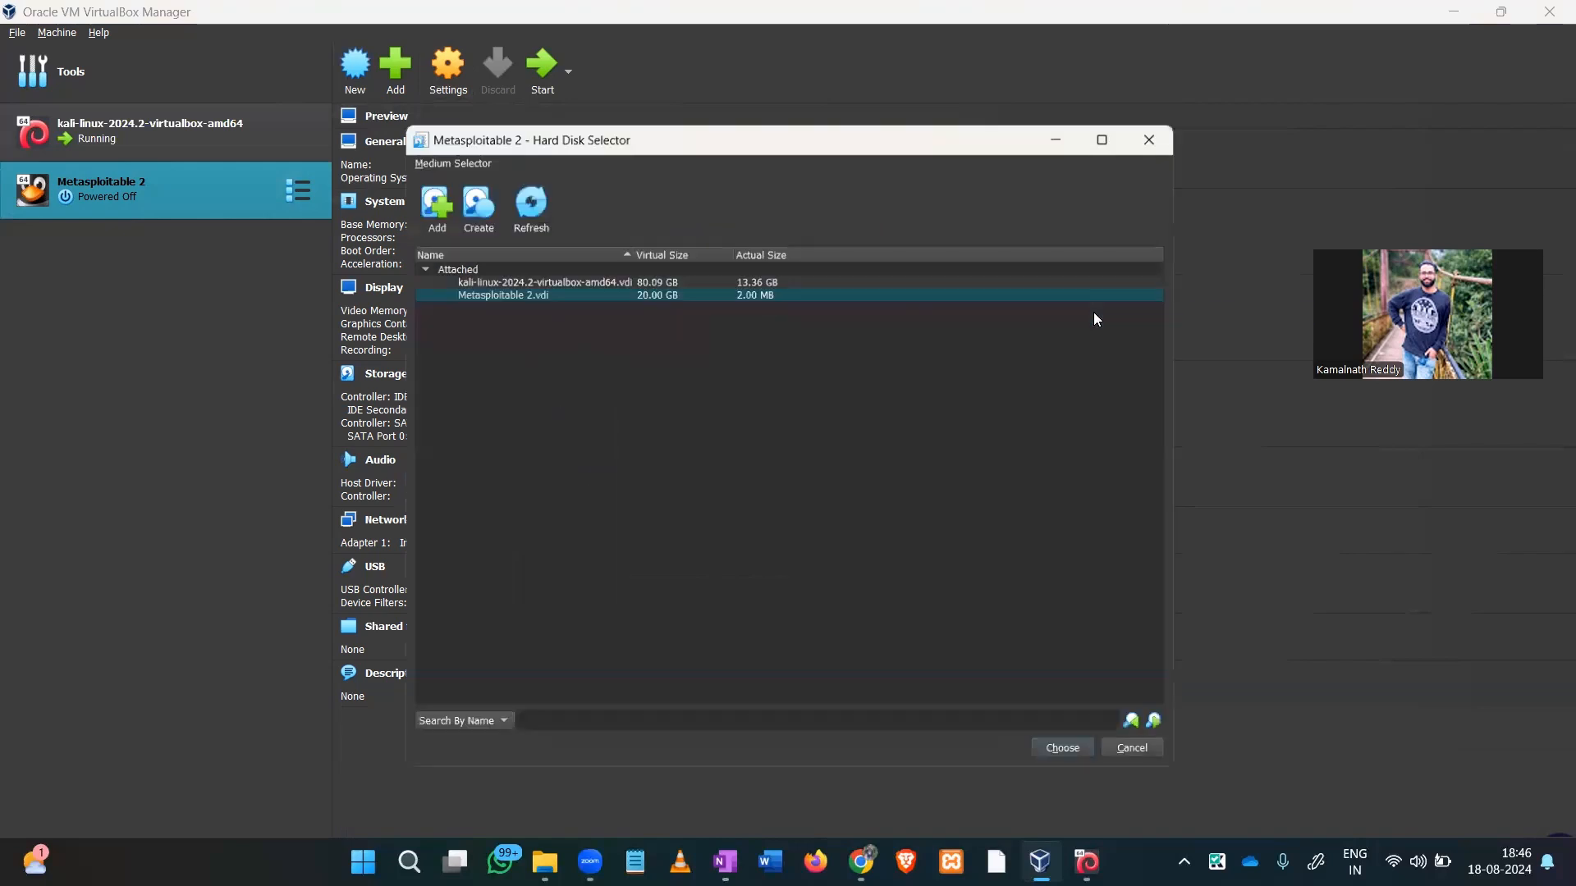
{"action": "left_click", "coordinate": [420, 200]}
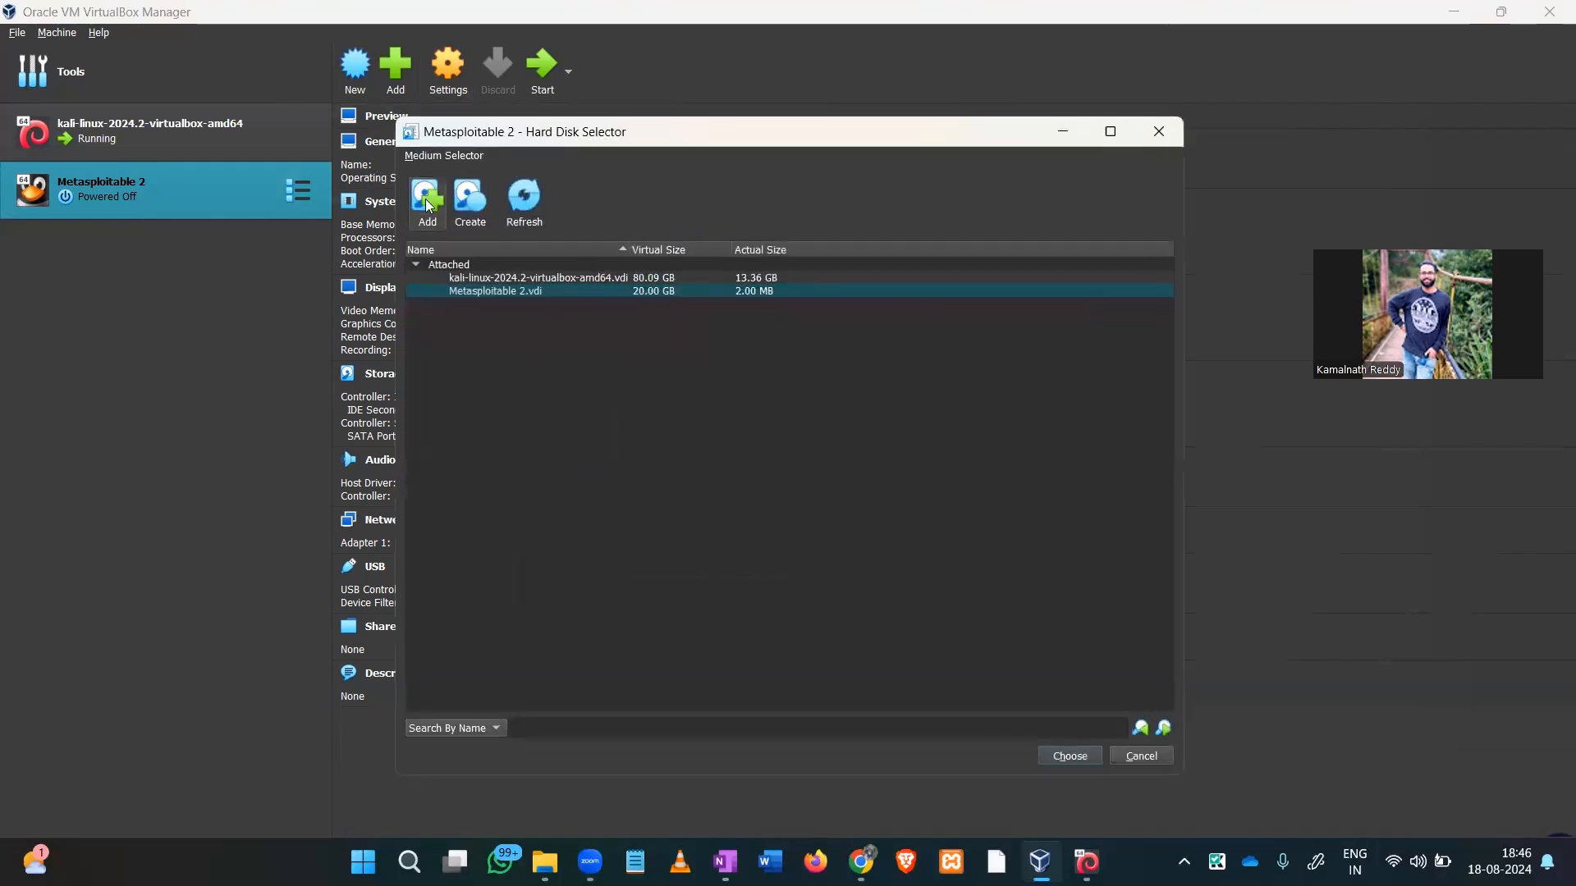
Add the Metasploitable disk image from the Metasploitable2-Linux folder, inside Ethical hacking and metasploitable-linux-2.0.0 in Downloads, to the available hard disks.
{"action": "left_click", "coordinate": [686, 310]}
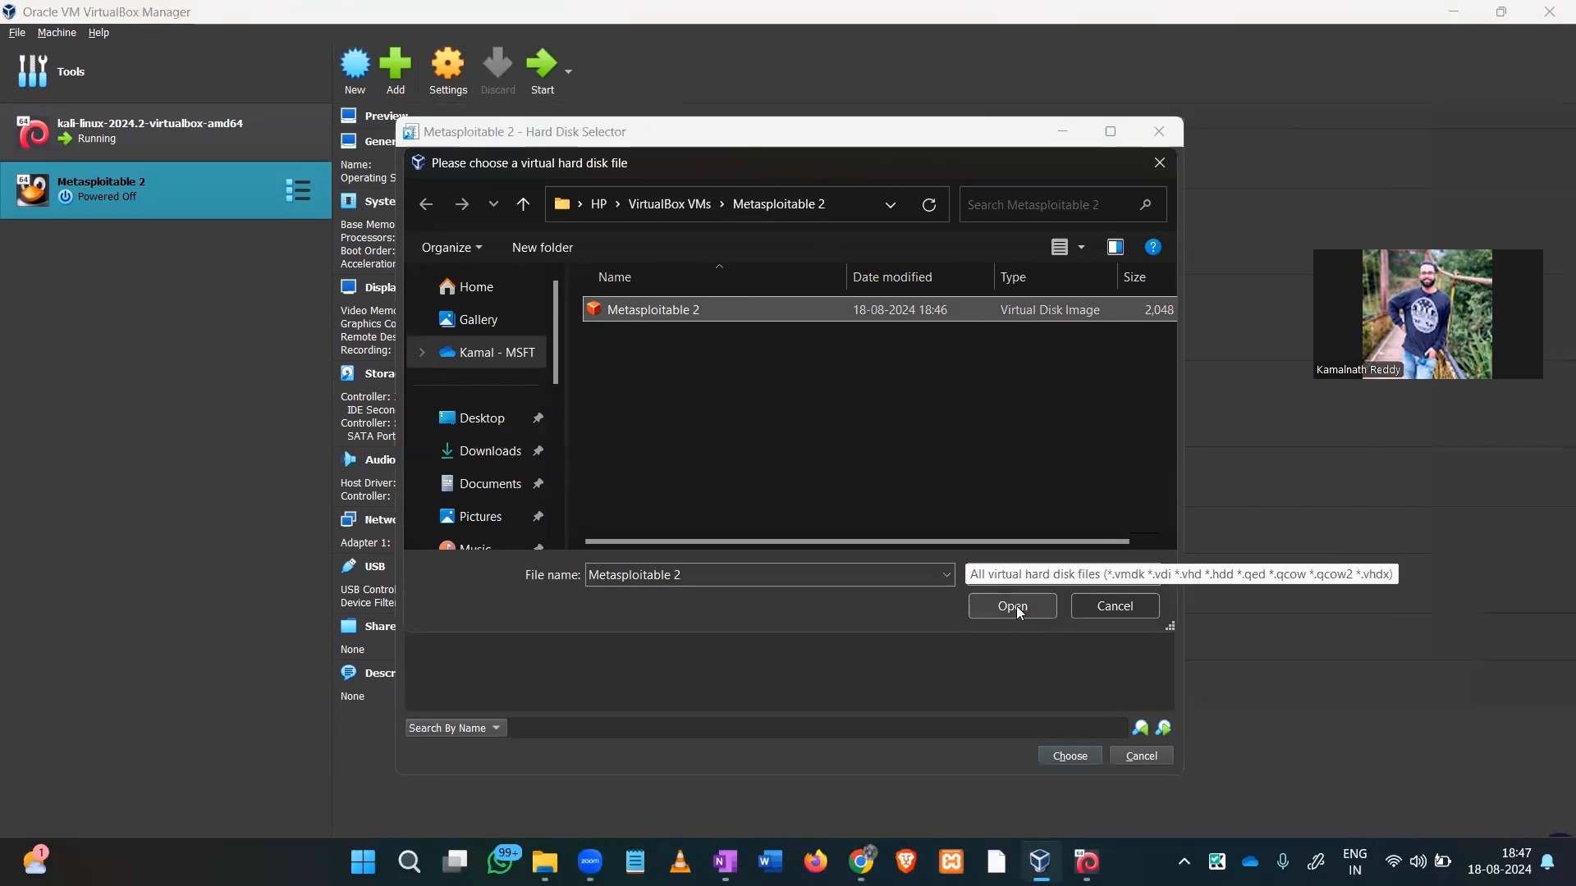
{"action": "left_click", "coordinate": [490, 458]}
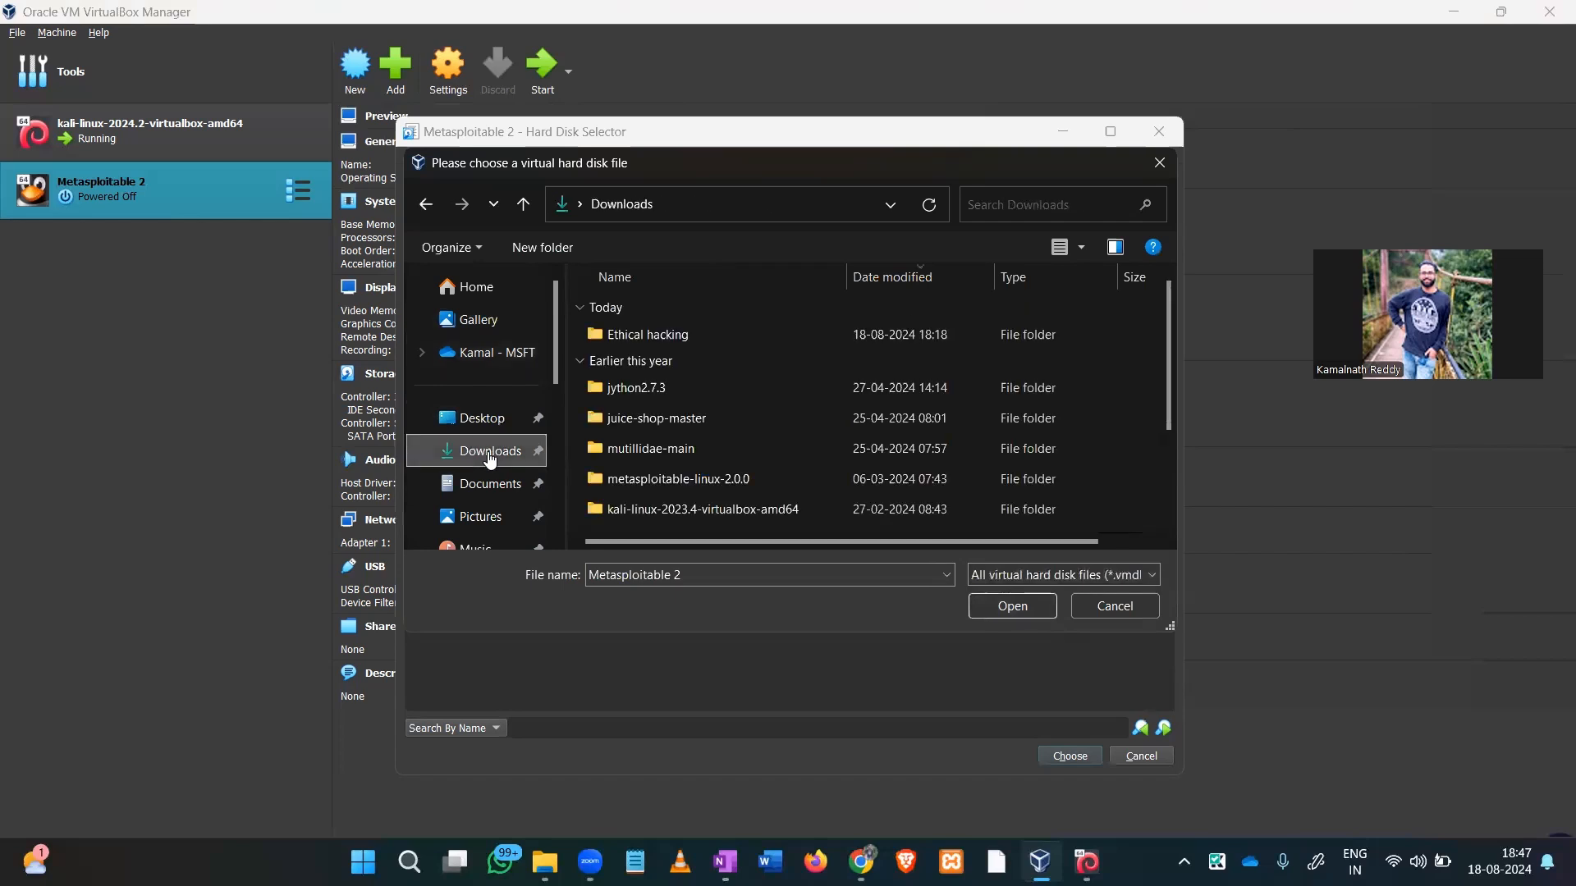
{"action": "double_click", "coordinate": [676, 337]}
{"action": "double_click", "coordinate": [713, 340]}
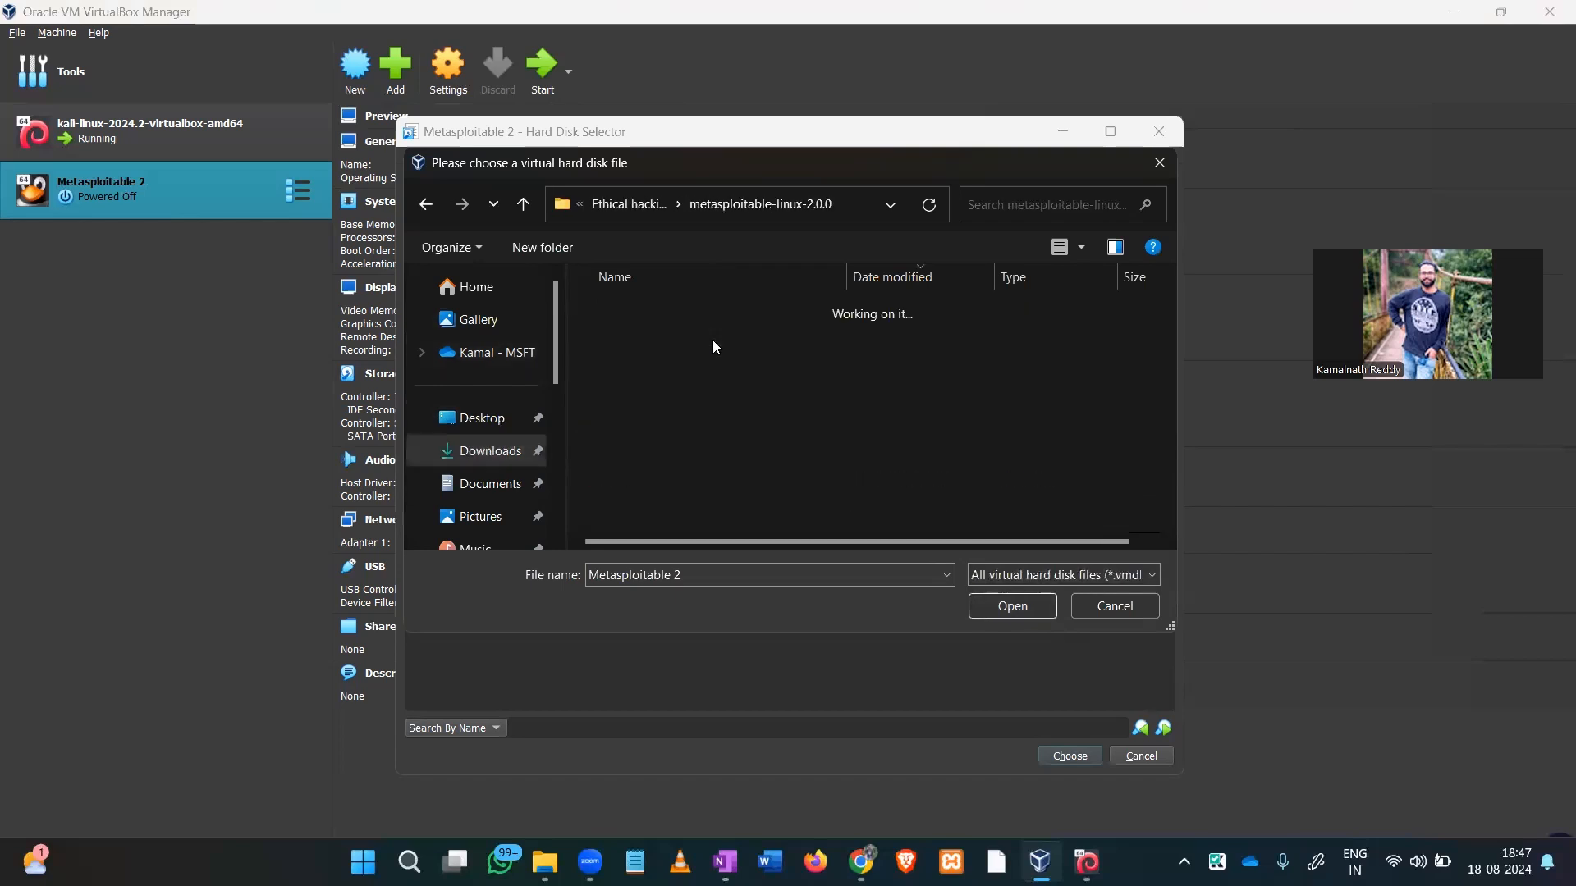
{"action": "double_click", "coordinate": [712, 340]}
{"action": "left_click", "coordinate": [712, 340]}
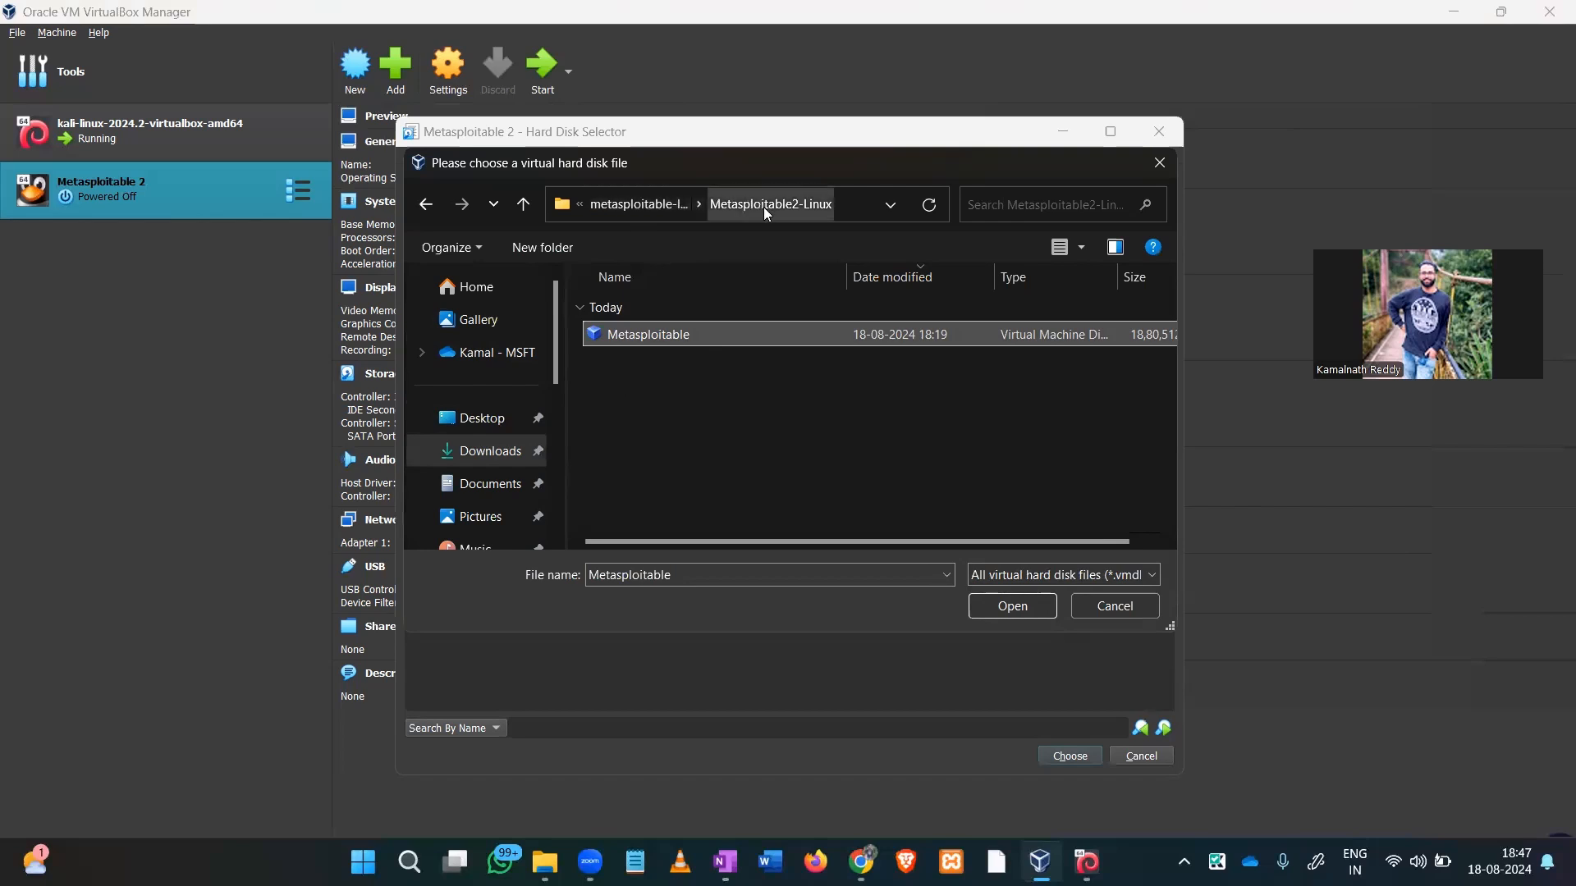
{"action": "left_click", "coordinate": [1013, 607]}
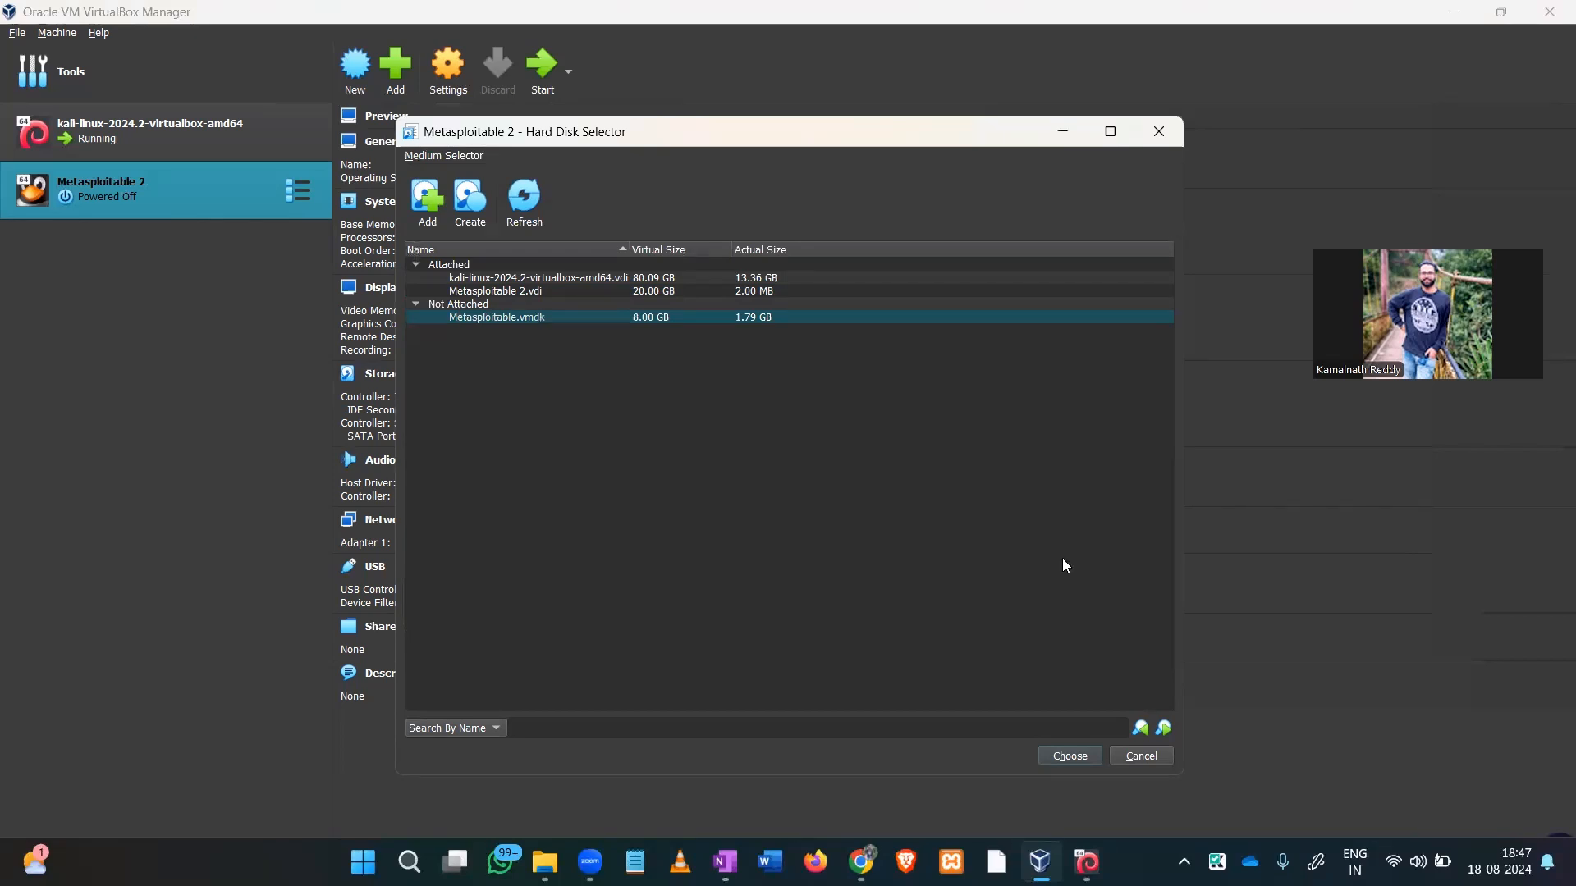
Attach Metasploitable.vmdk as the SATA Port 0 hard disk, save the settings and start the Metasploitable 2 machine.
{"action": "left_click", "coordinate": [1070, 756]}
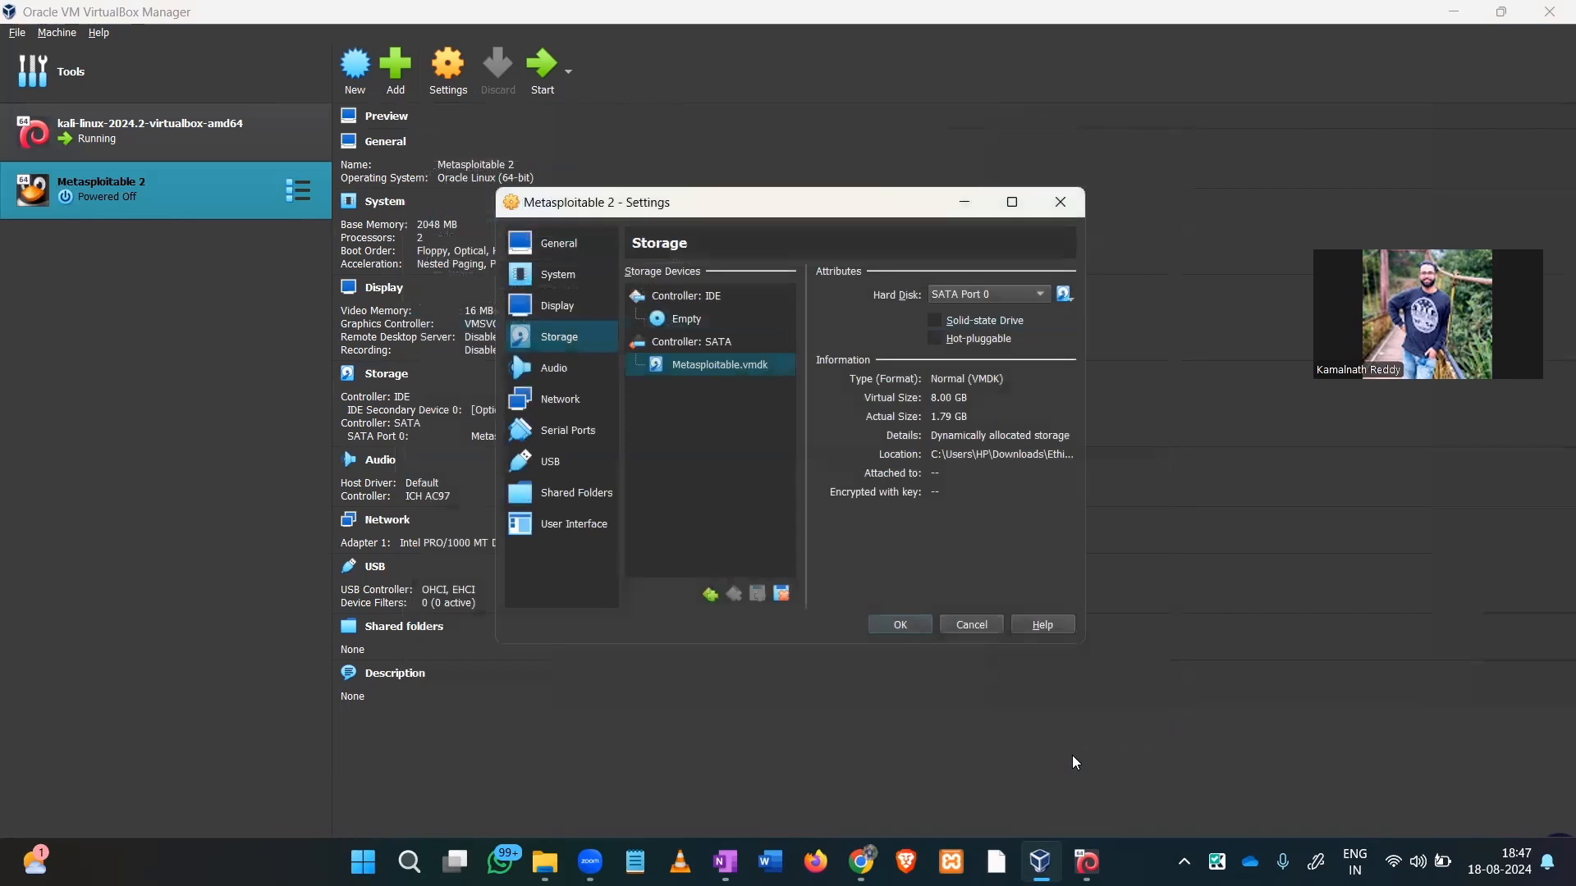
{"action": "left_click", "coordinate": [903, 624]}
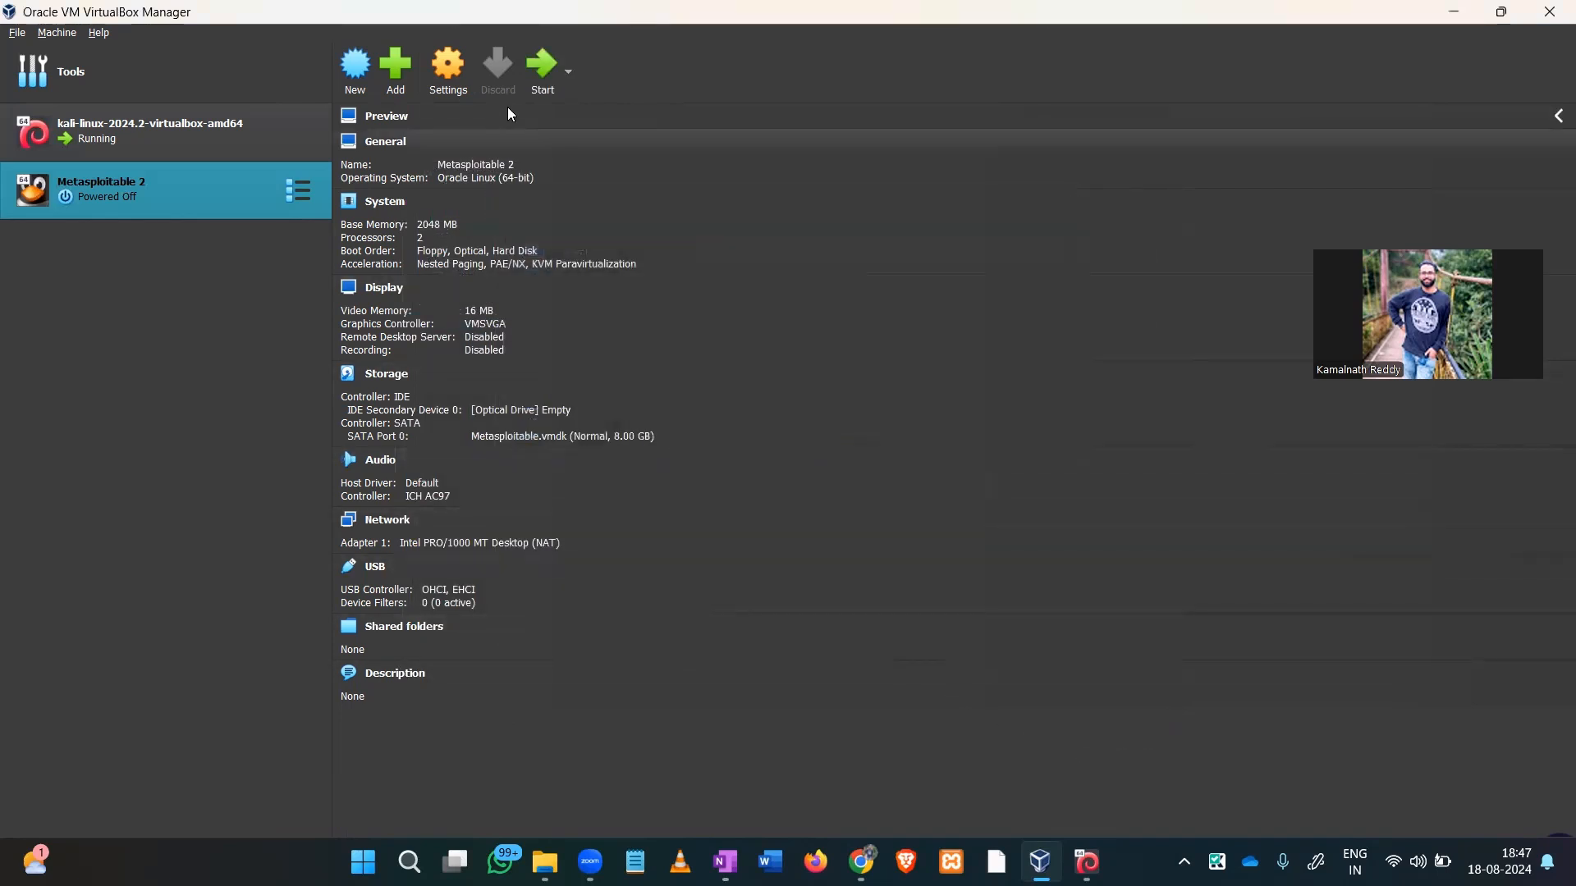
{"action": "left_click", "coordinate": [546, 71]}
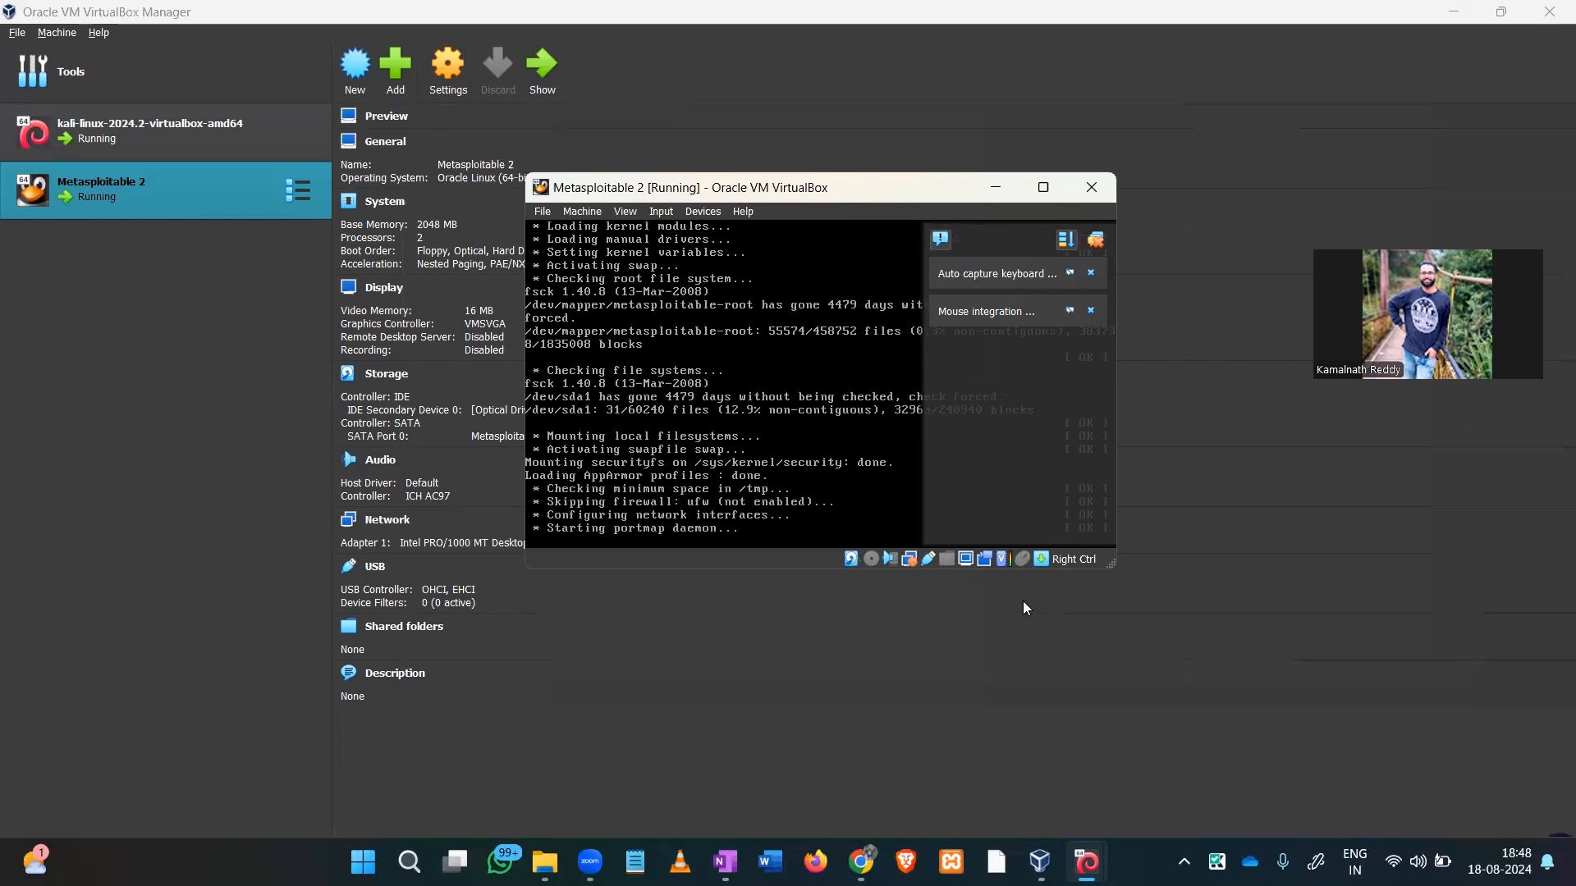
Switch to the Kali virtual machine, unlock its session with the account password, view the application menu and minimize the window.
{"action": "mouse_move", "coordinate": [1087, 862]}
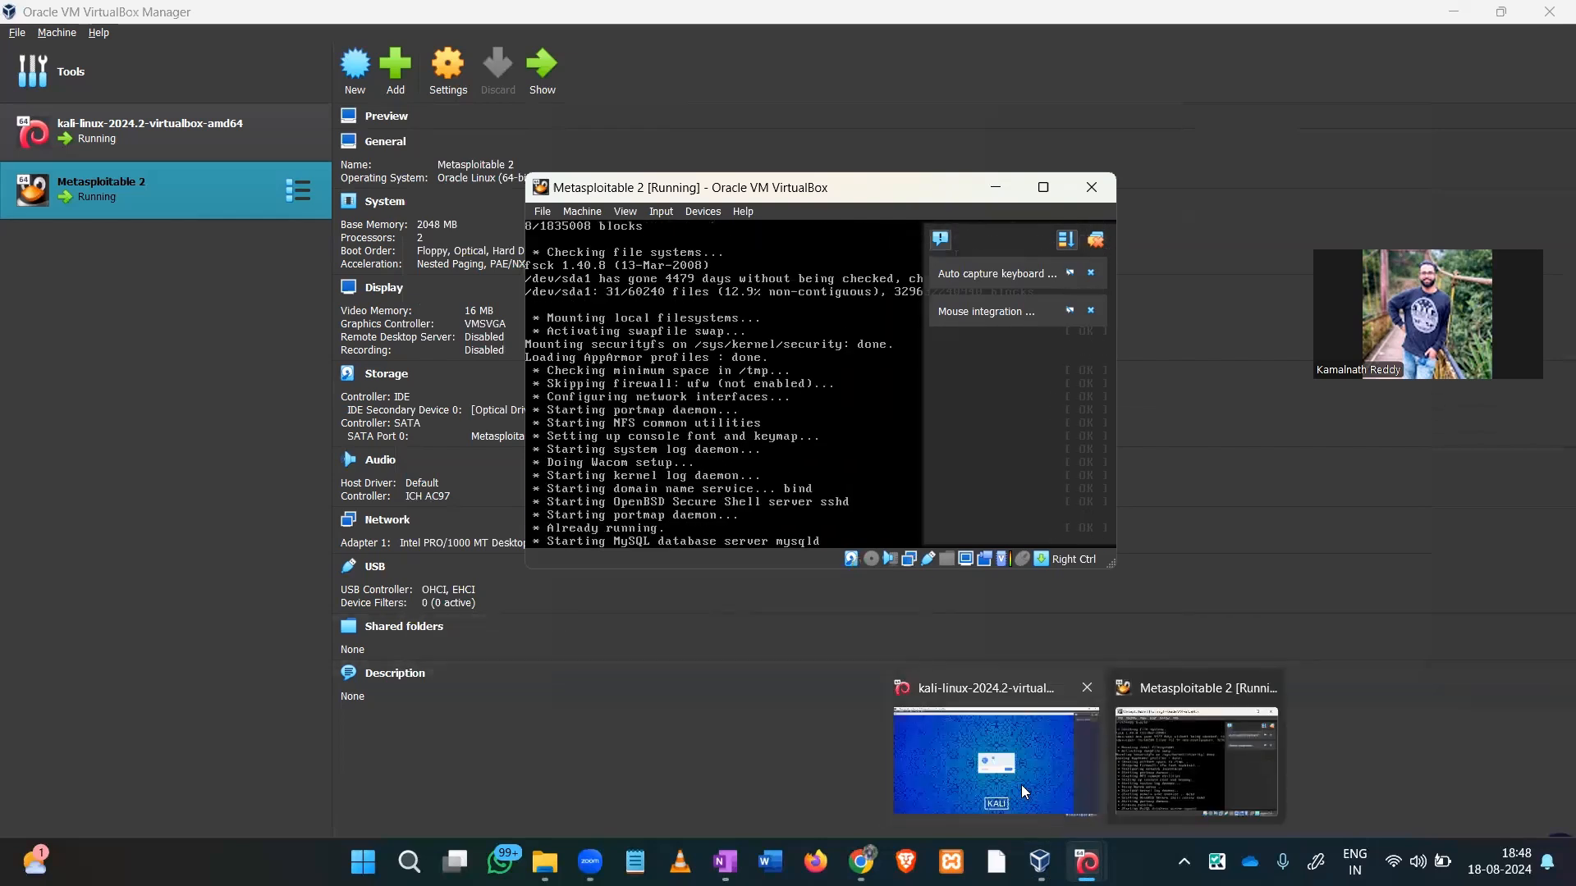
{"action": "left_click", "coordinate": [1023, 791]}
{"action": "type", "text": "kali"}
{"action": "key", "text": "Return"}
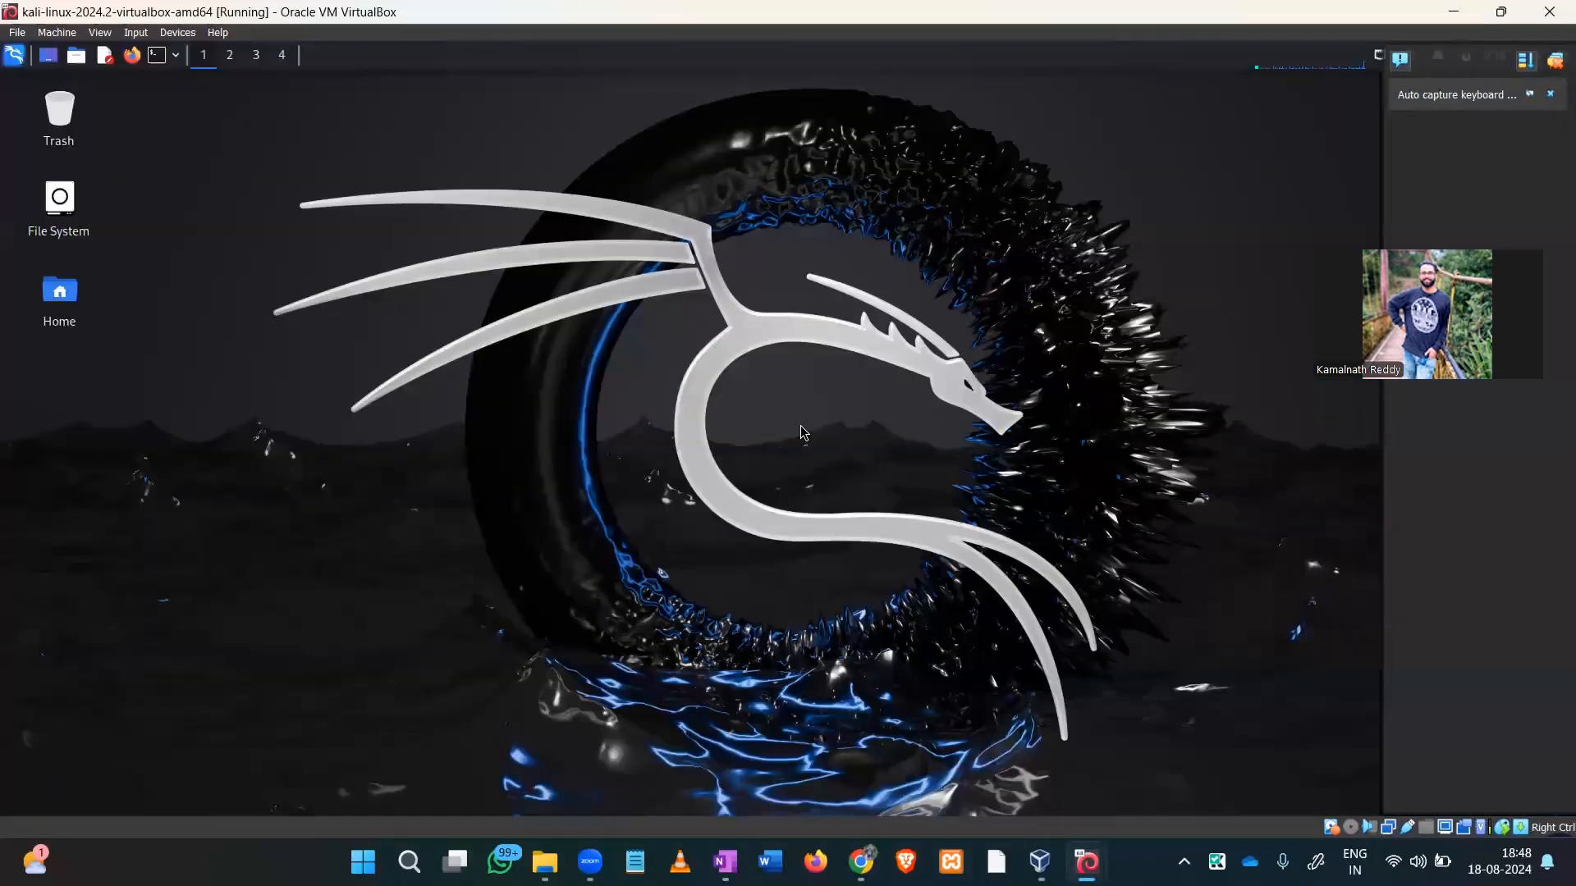
{"action": "left_click", "coordinate": [14, 56]}
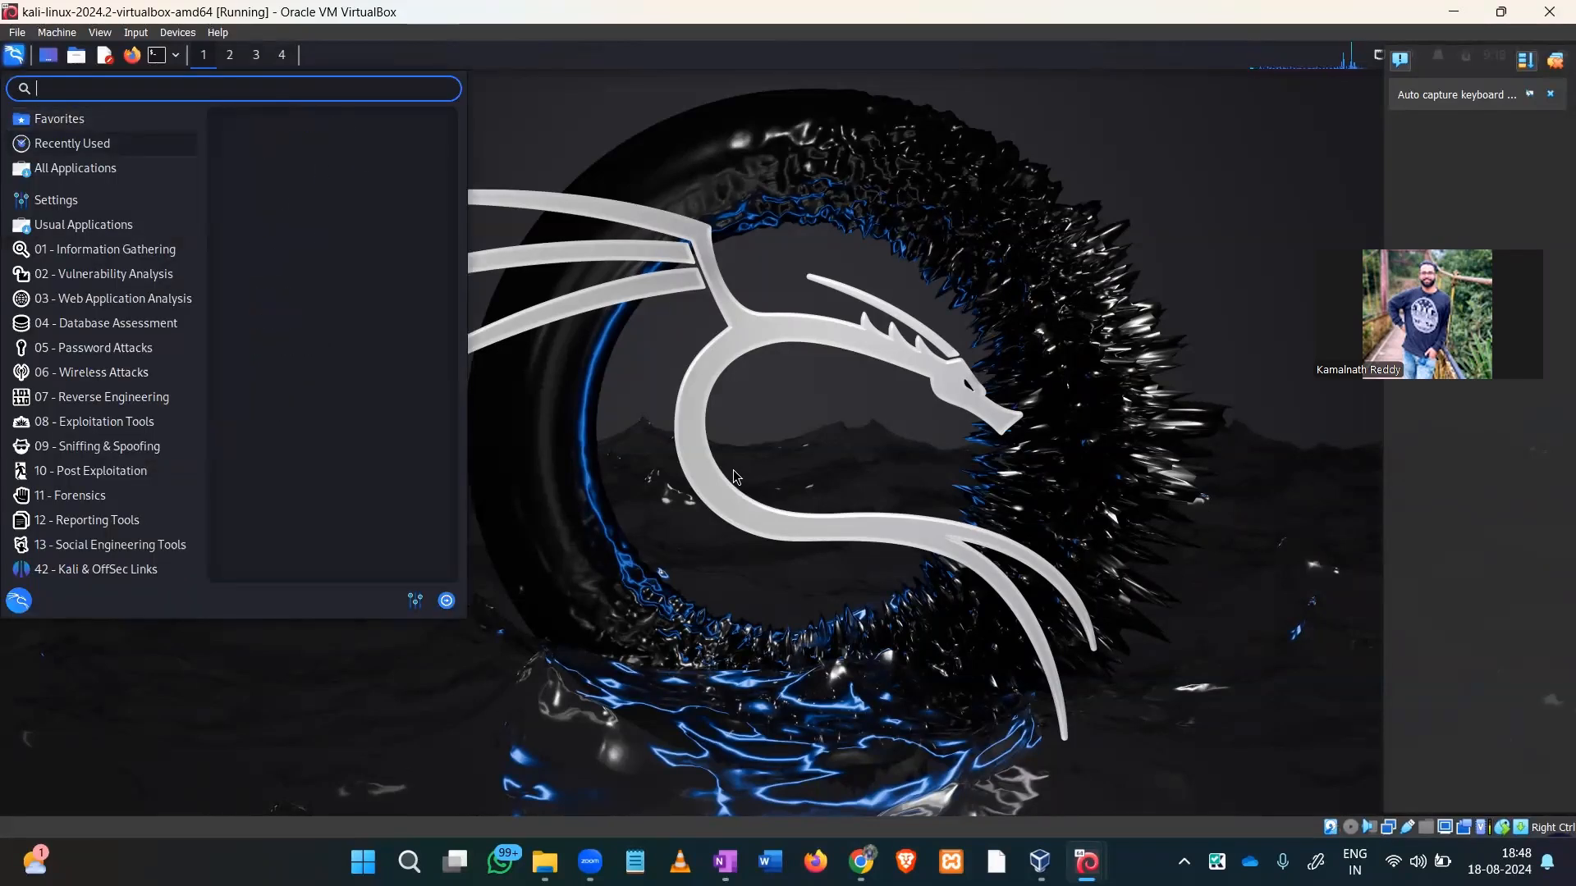
{"action": "left_click", "coordinate": [1464, 18]}
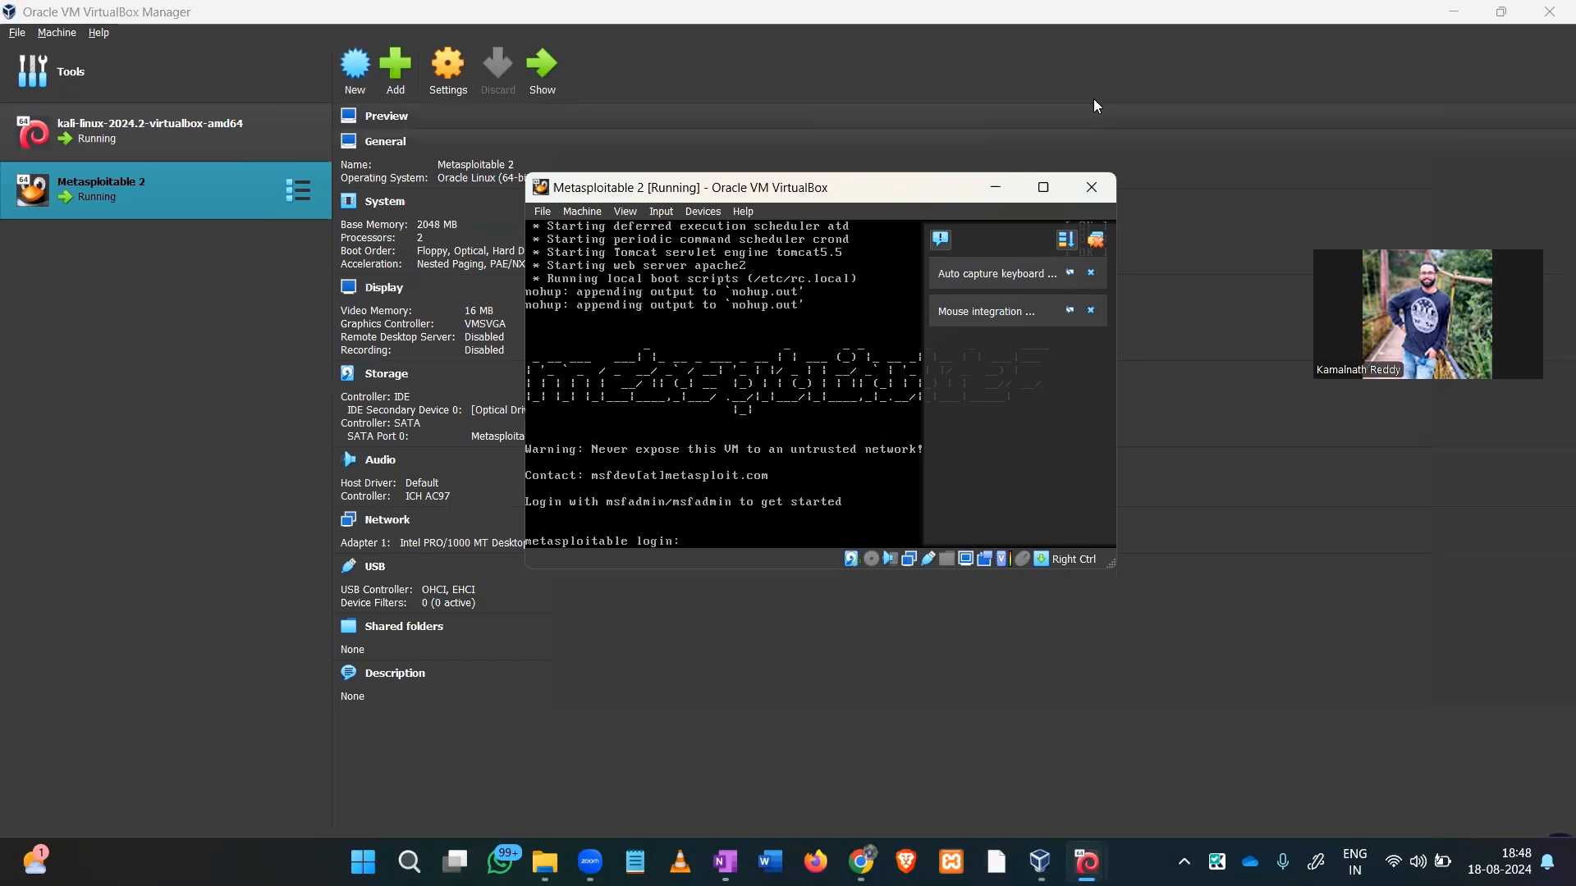
Dismiss the keyboard capture and mouse integration notifications in the Metasploitable 2 window, keeping the window at its original size.
{"action": "left_click", "coordinate": [1044, 190]}
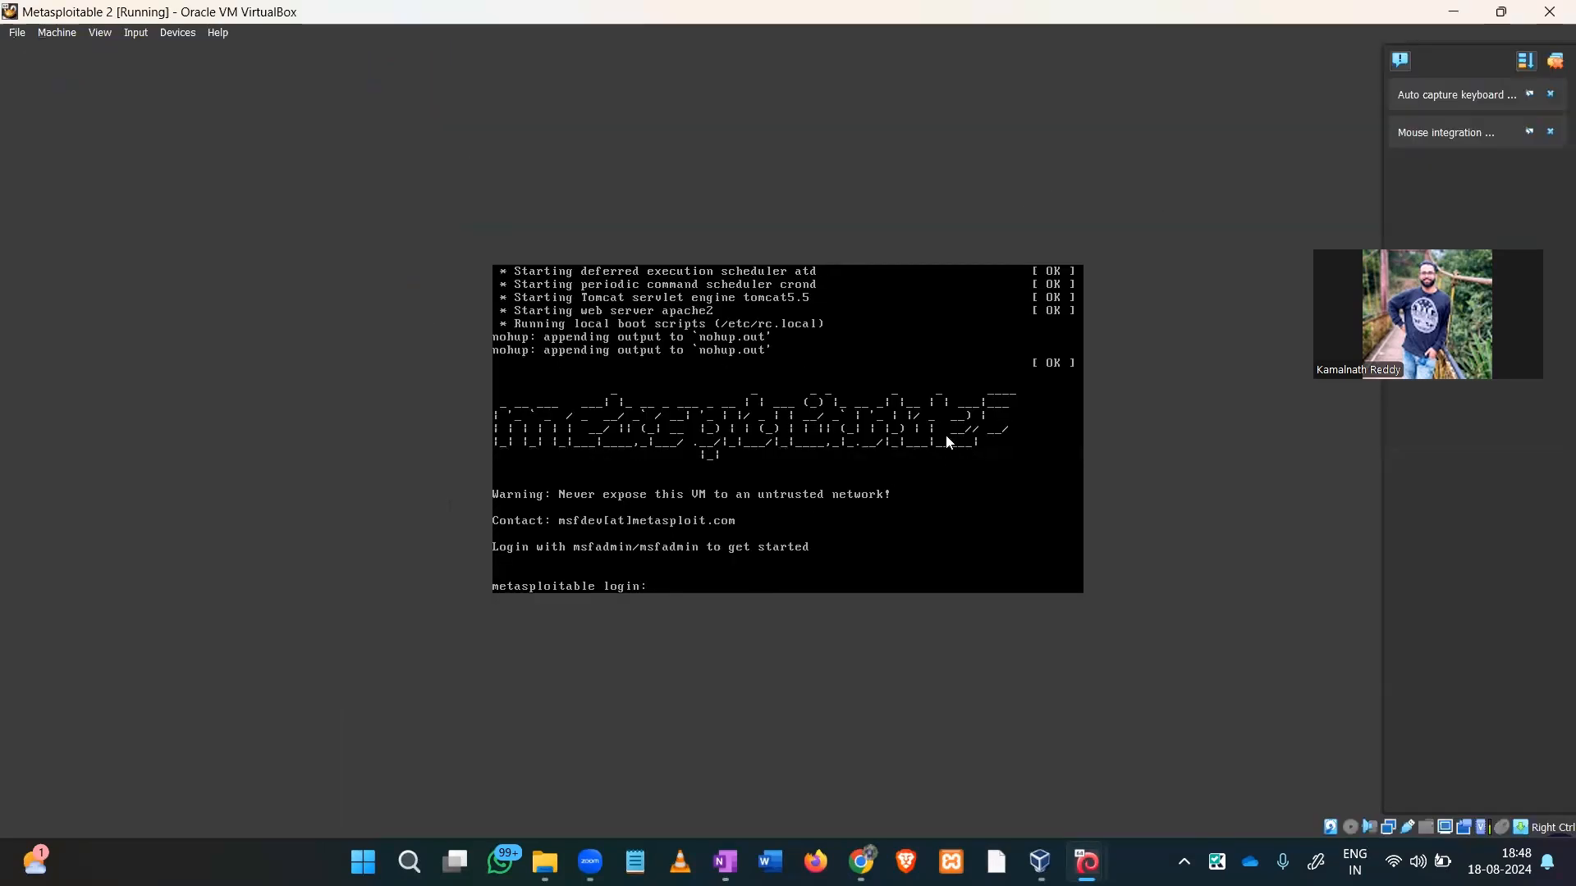
{"action": "left_click", "coordinate": [1505, 11]}
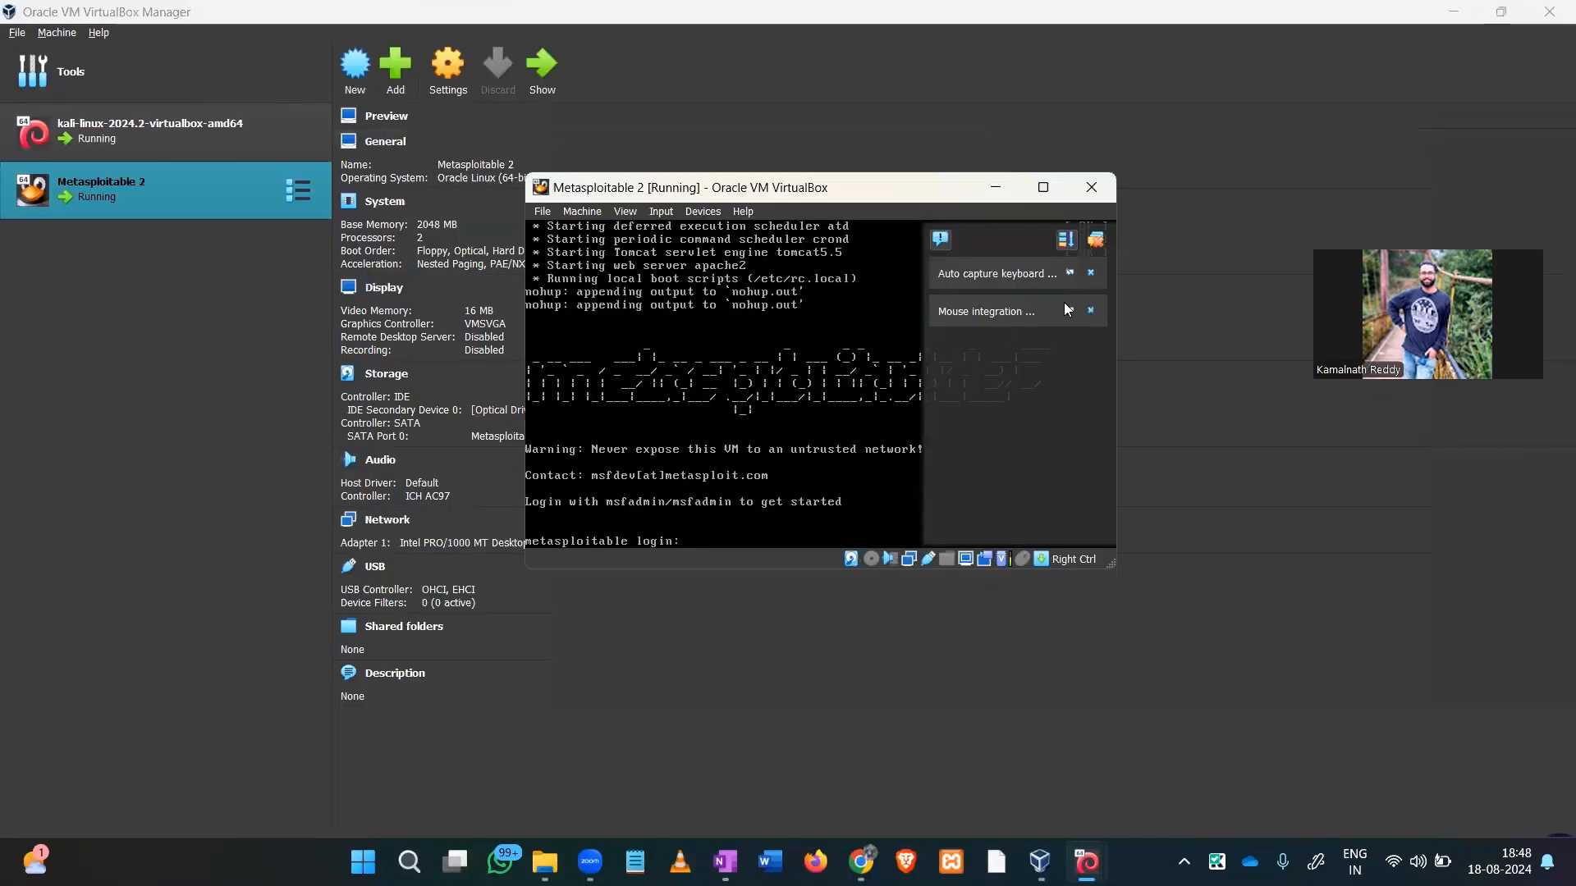
{"action": "left_click", "coordinate": [1091, 273]}
{"action": "left_click", "coordinate": [1090, 273]}
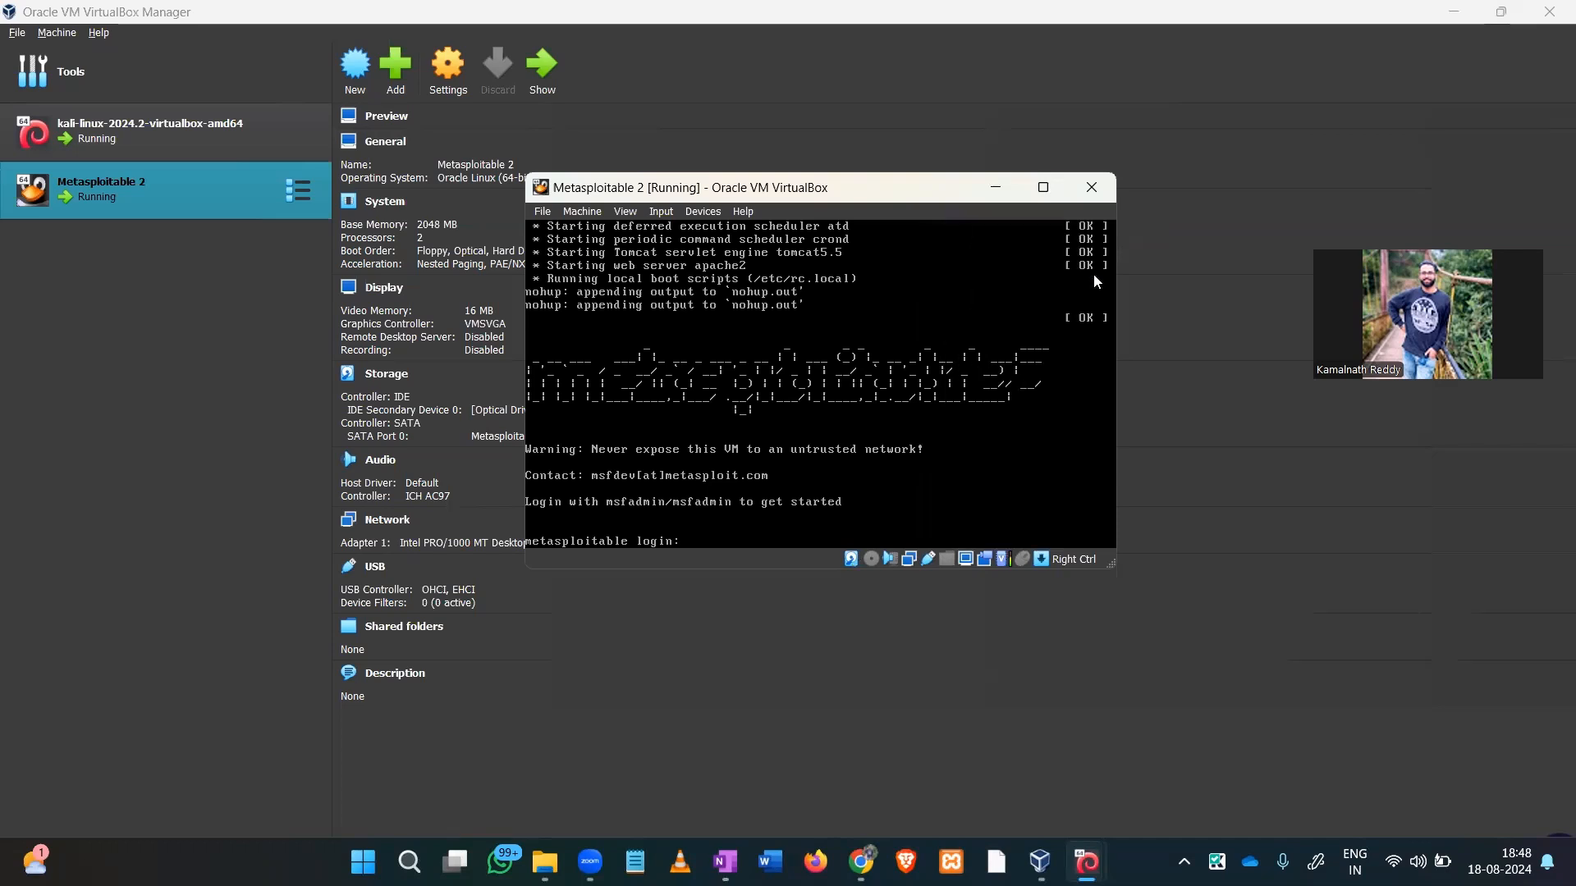
Log in to the Metasploitable 2 console with the username msfadmin and the account password.
{"action": "left_click", "coordinate": [730, 518]}
{"action": "type", "text": "msfadmin"}
{"action": "key", "text": "Return"}
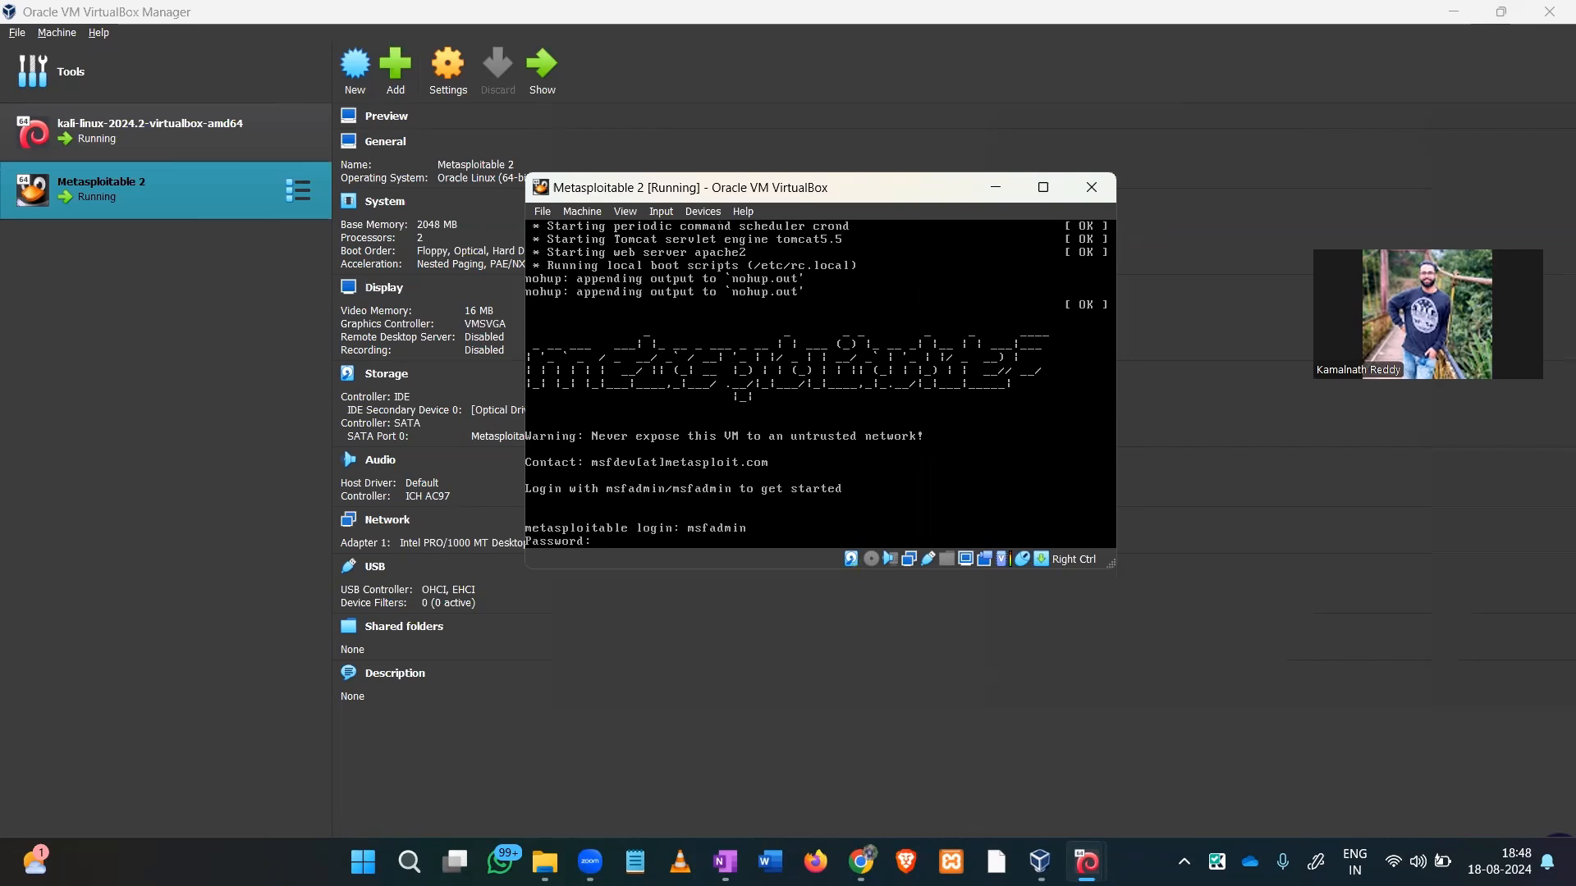
{"action": "key", "text": "Return"}
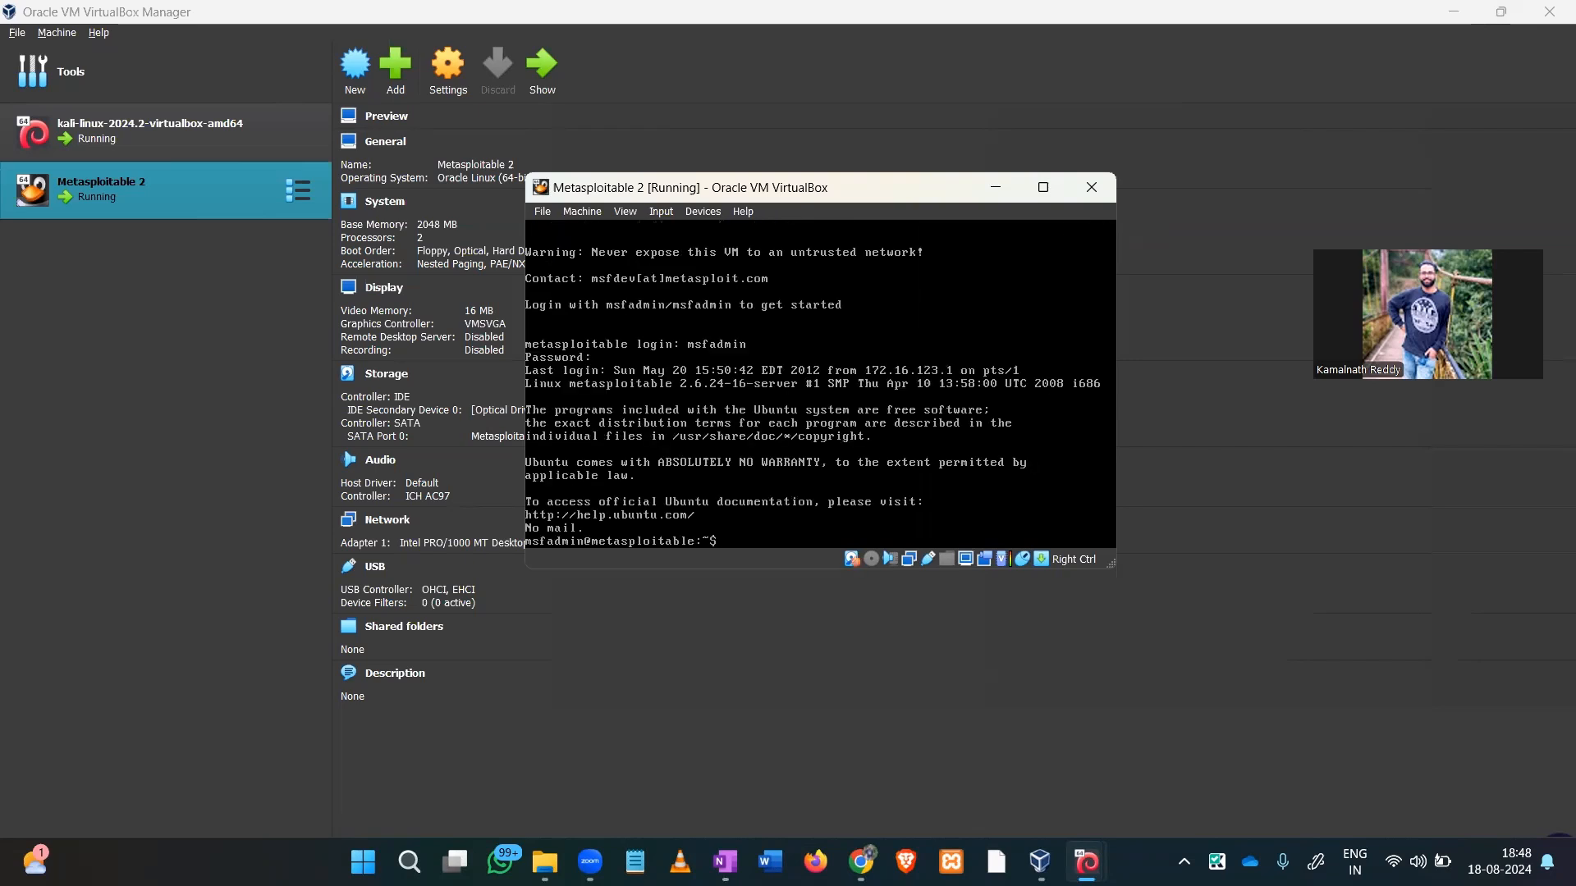
{"action": "key", "text": "Return"}
{"action": "key", "text": "Return"}
{"action": "key", "text": "Return"}
{"action": "key", "text": "Return"}
{"action": "key", "text": "Return"}
{"action": "key", "text": "Return"}
{"action": "key", "text": "Return"}
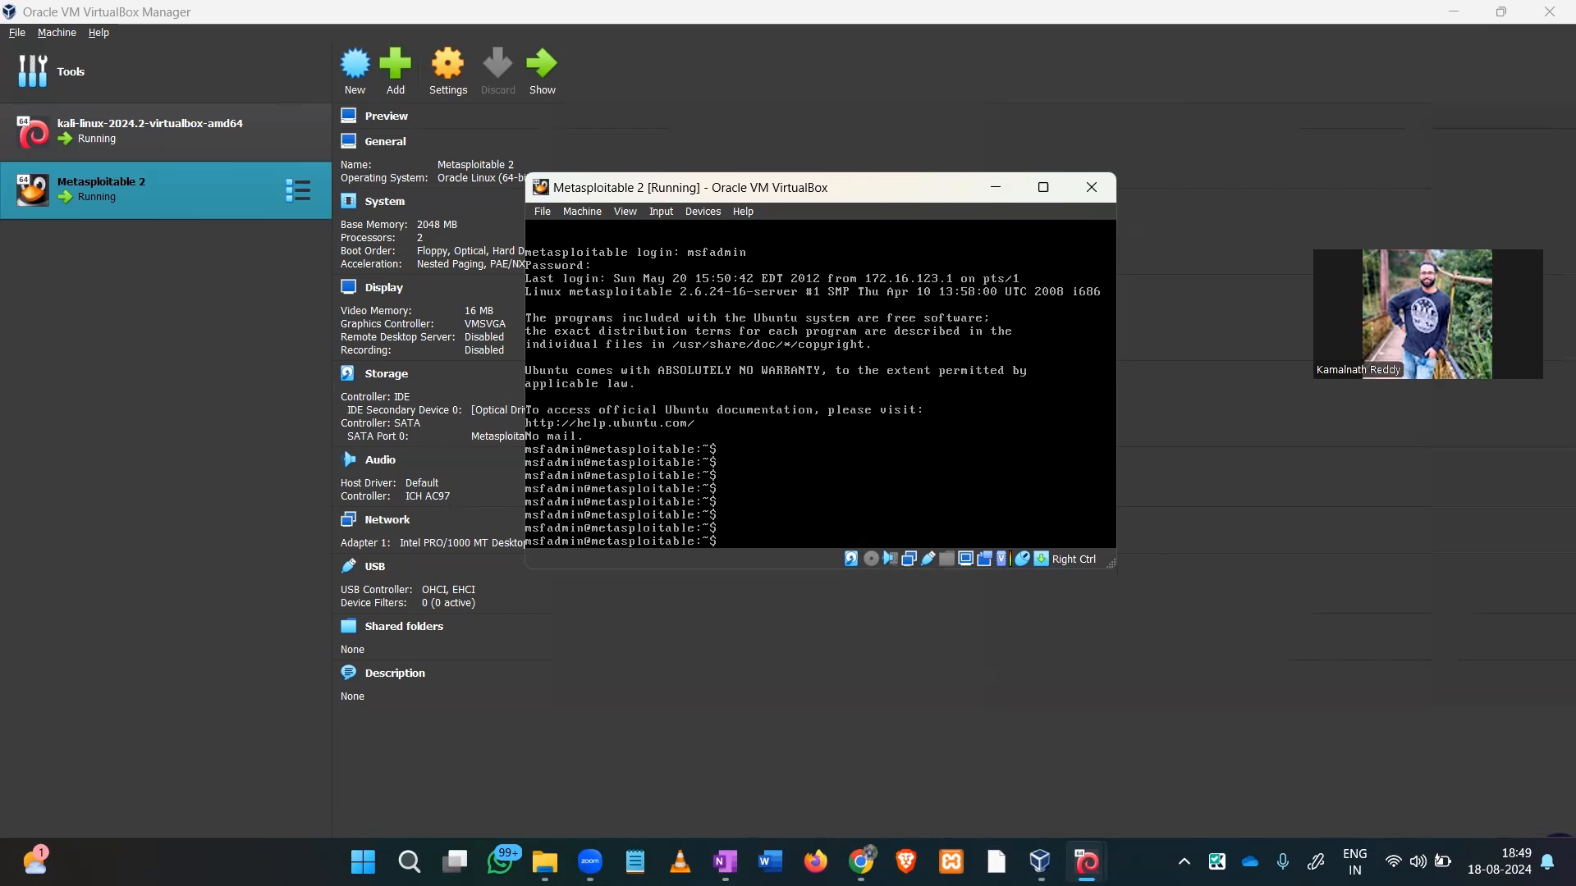
{"action": "key", "text": "Control_R"}
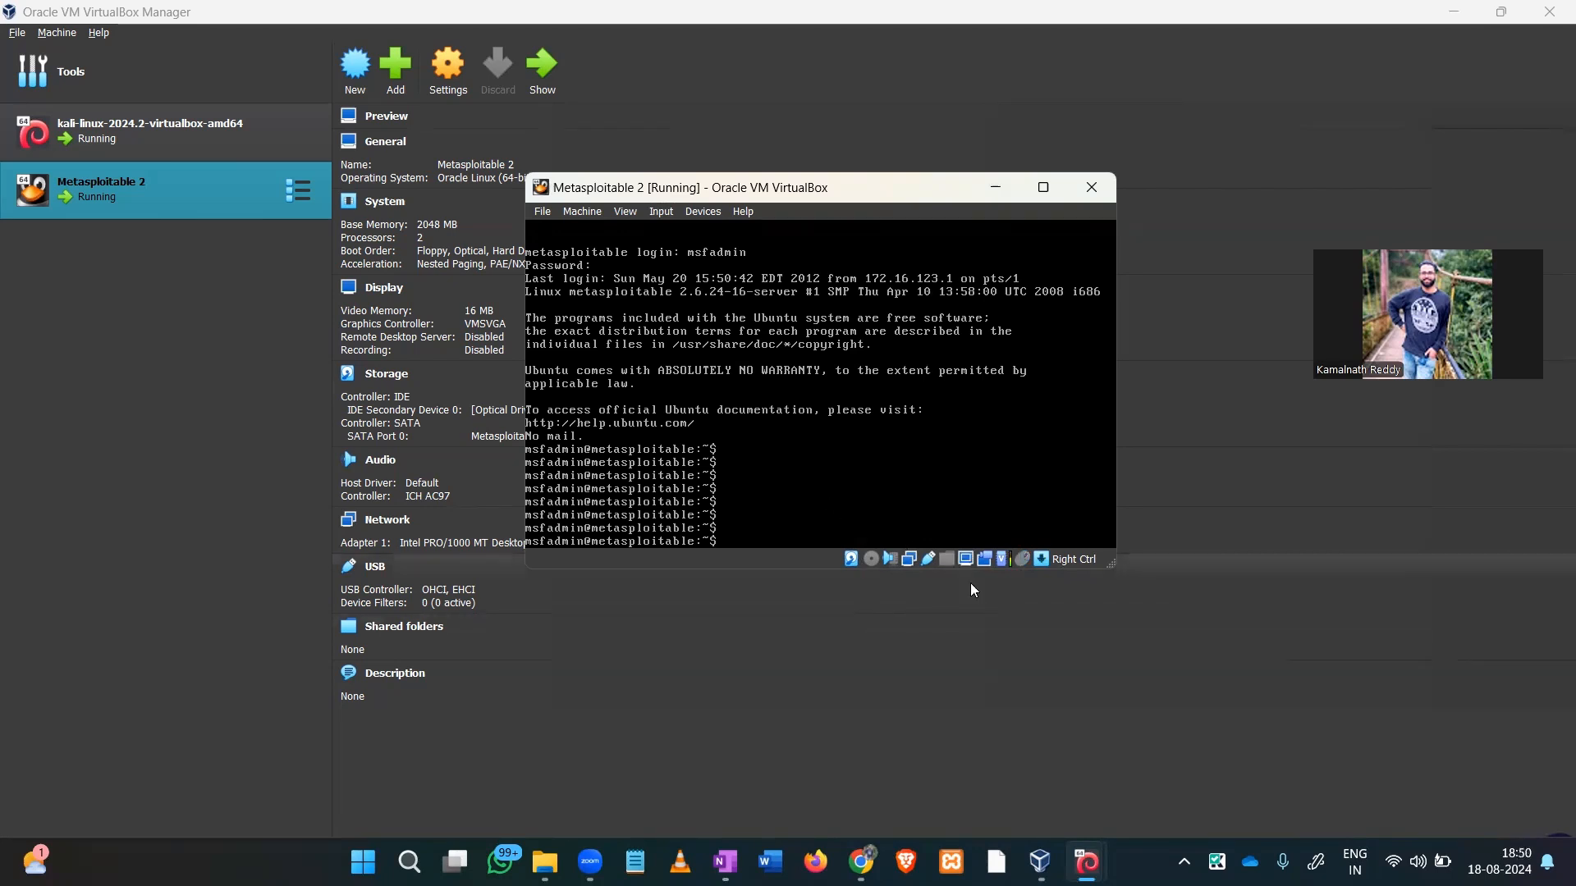
{"action": "key", "text": "Return"}
{"action": "key", "text": "Return"}
{"action": "key", "text": "Return"}
{"action": "key", "text": "Return"}
{"action": "key", "text": "Return"}
{"action": "key", "text": "Return"}
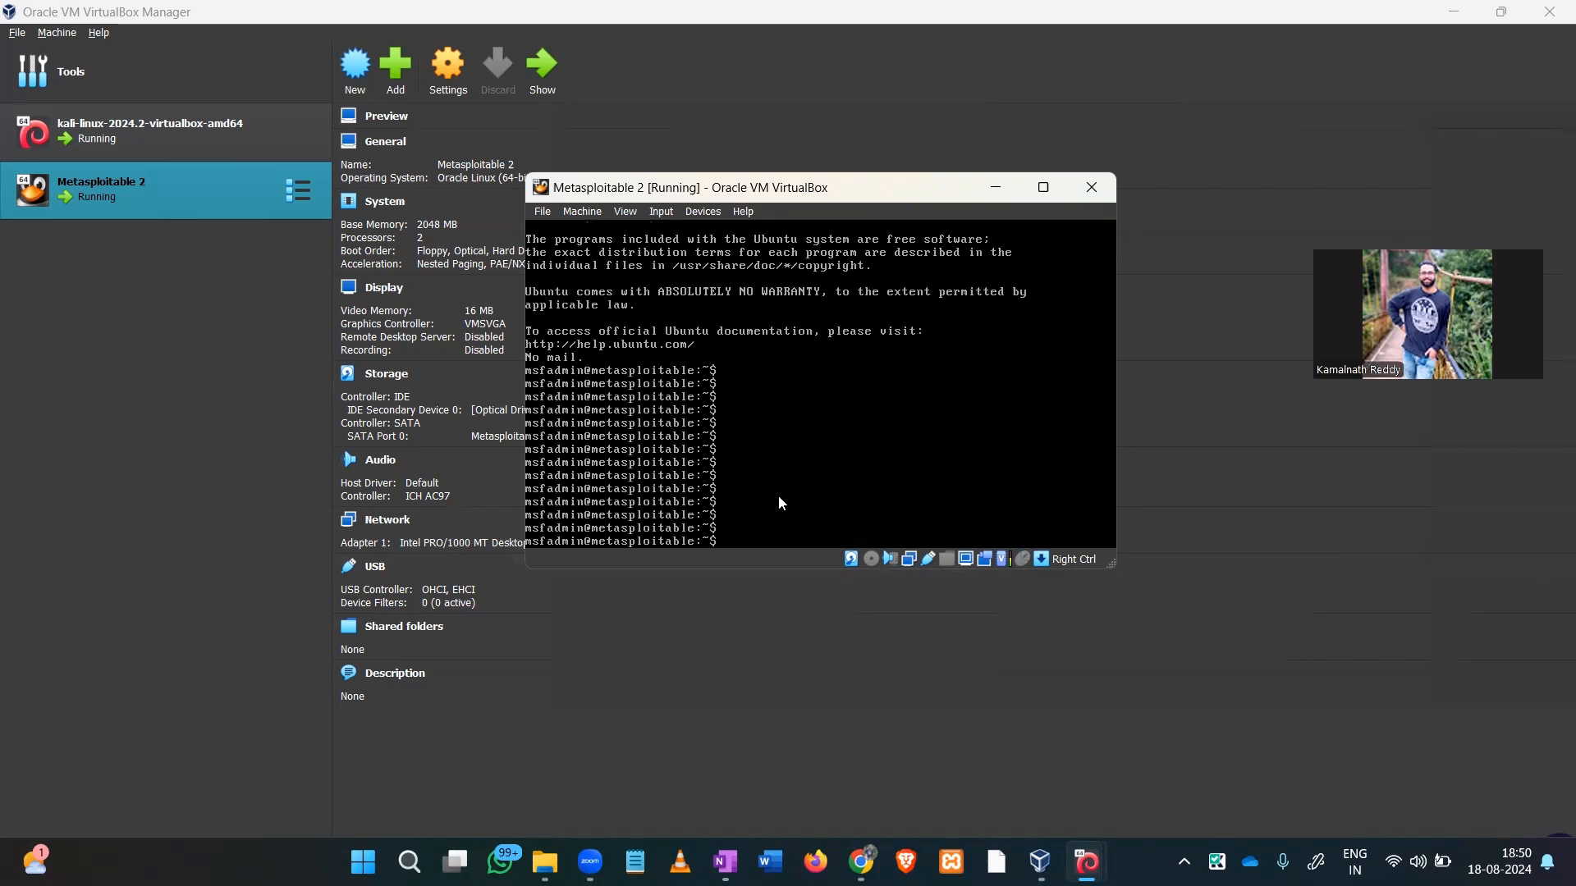
Switch to OneNote and sketch a large red rectangular outline in the empty area below the host machine diagram.
{"action": "mouse_move", "coordinate": [1040, 860]}
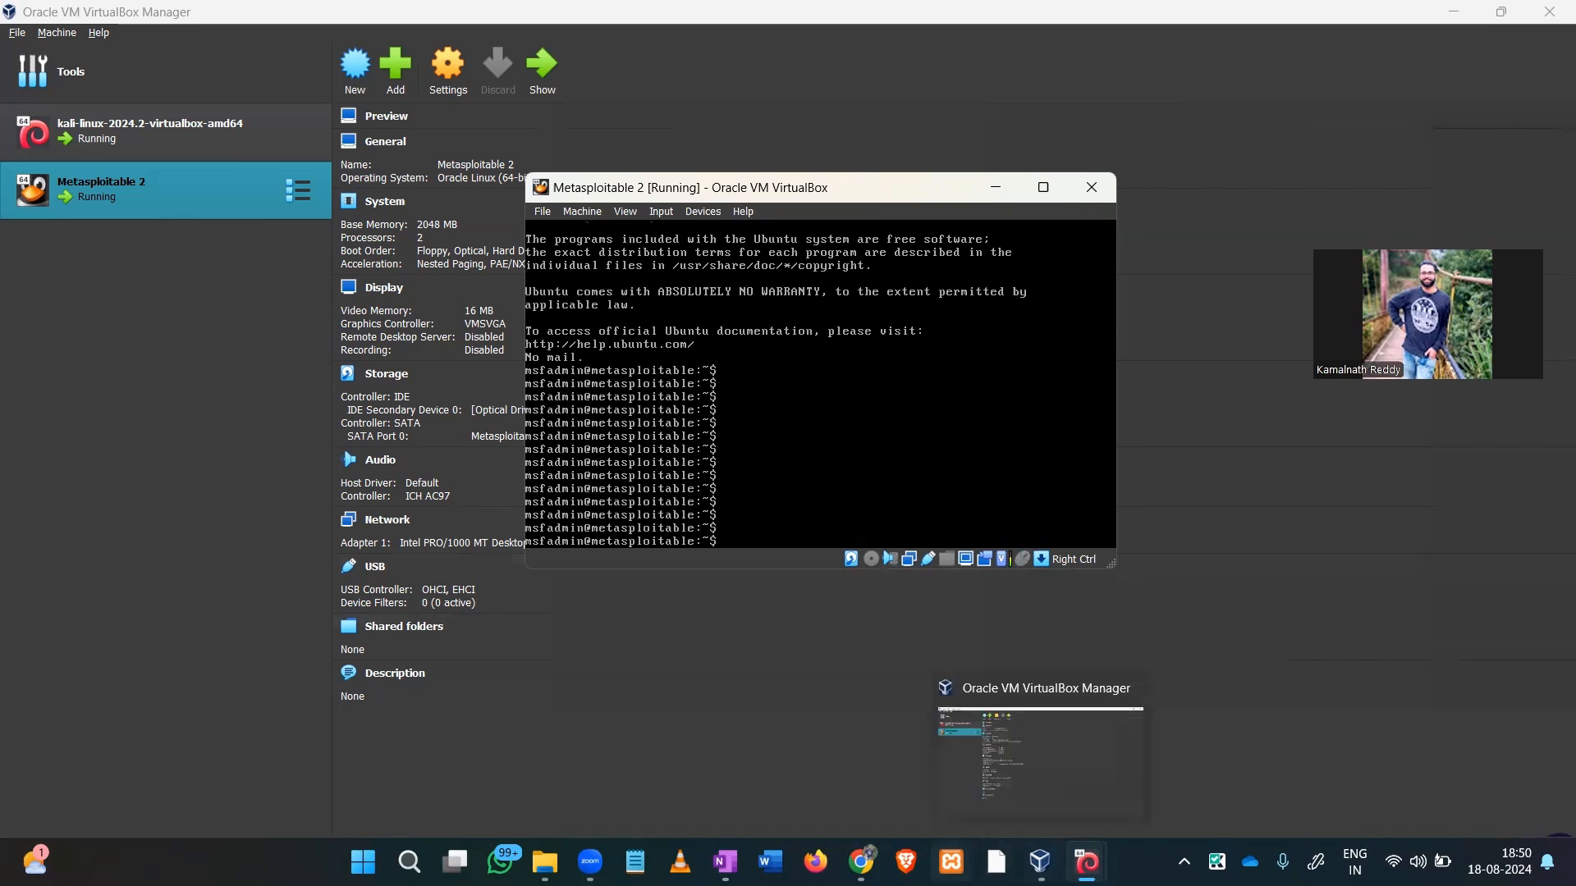
{"action": "left_click", "coordinate": [723, 860]}
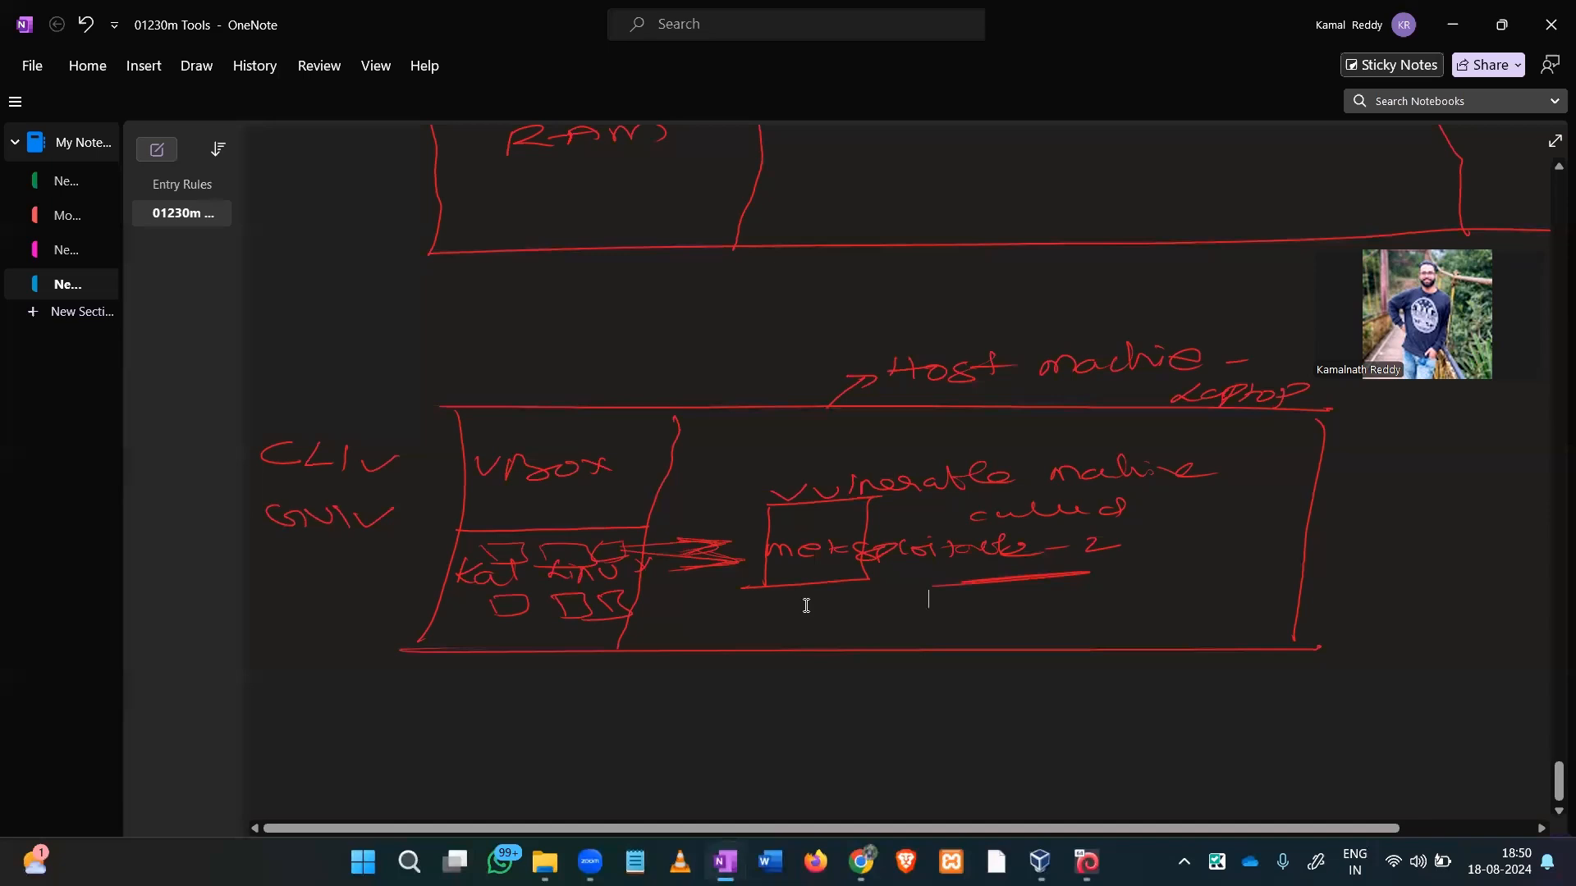
{"action": "scroll", "coordinate": [807, 606], "scroll_direction": "down", "scroll_amount": 8}
{"action": "scroll", "coordinate": [806, 606], "scroll_direction": "right", "scroll_amount": 1}
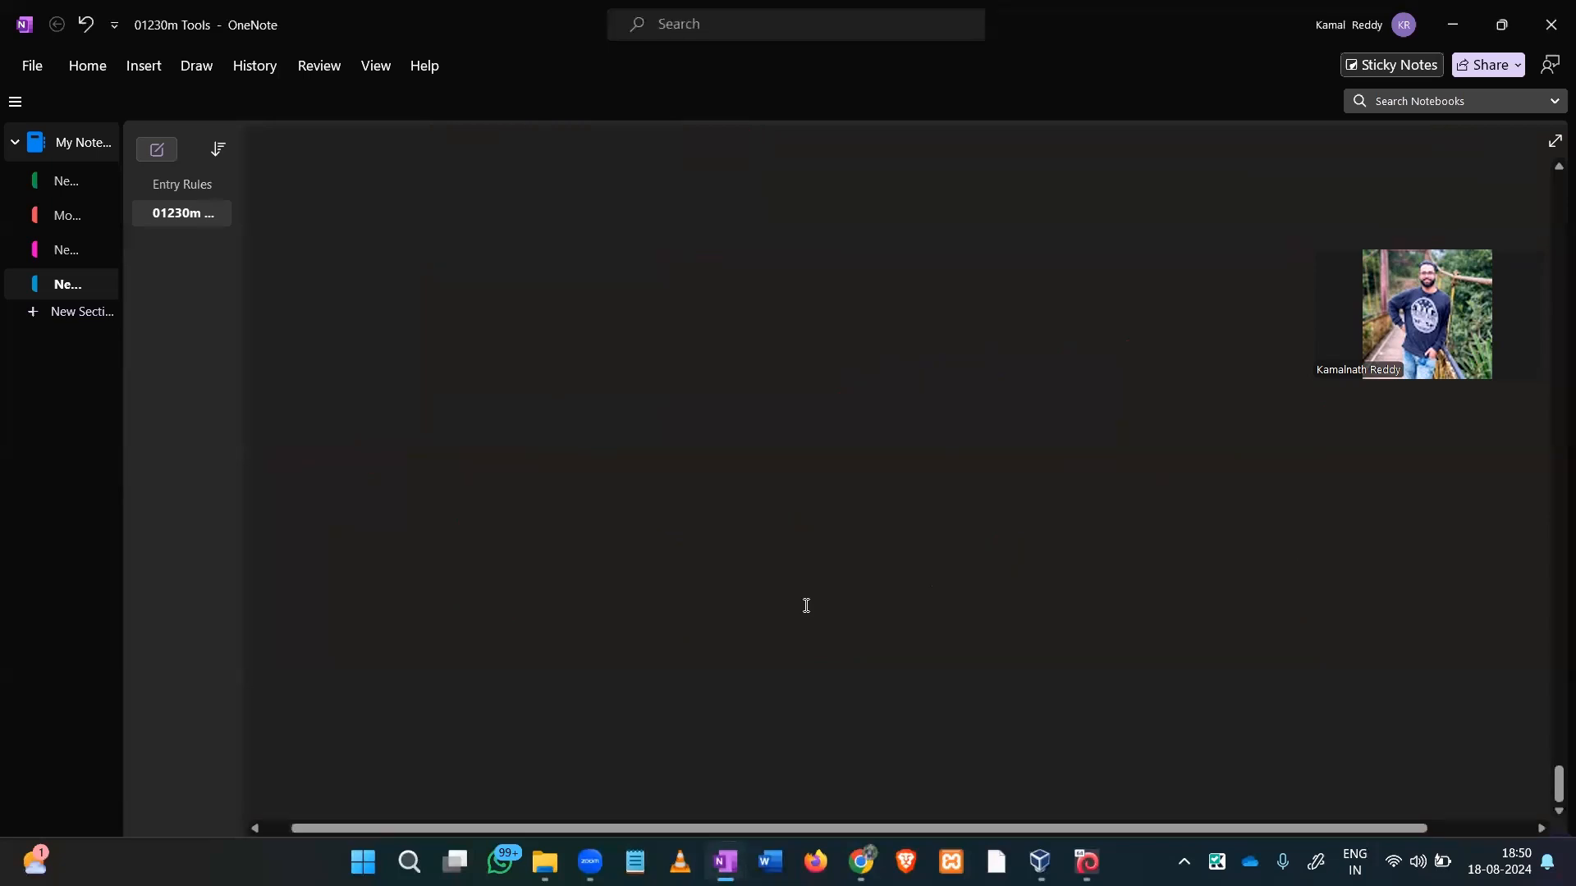
{"action": "left_click_drag", "start_coordinate": [421, 339], "coordinate": [1151, 339]}
{"action": "left_click_drag", "start_coordinate": [402, 345], "coordinate": [384, 615]}
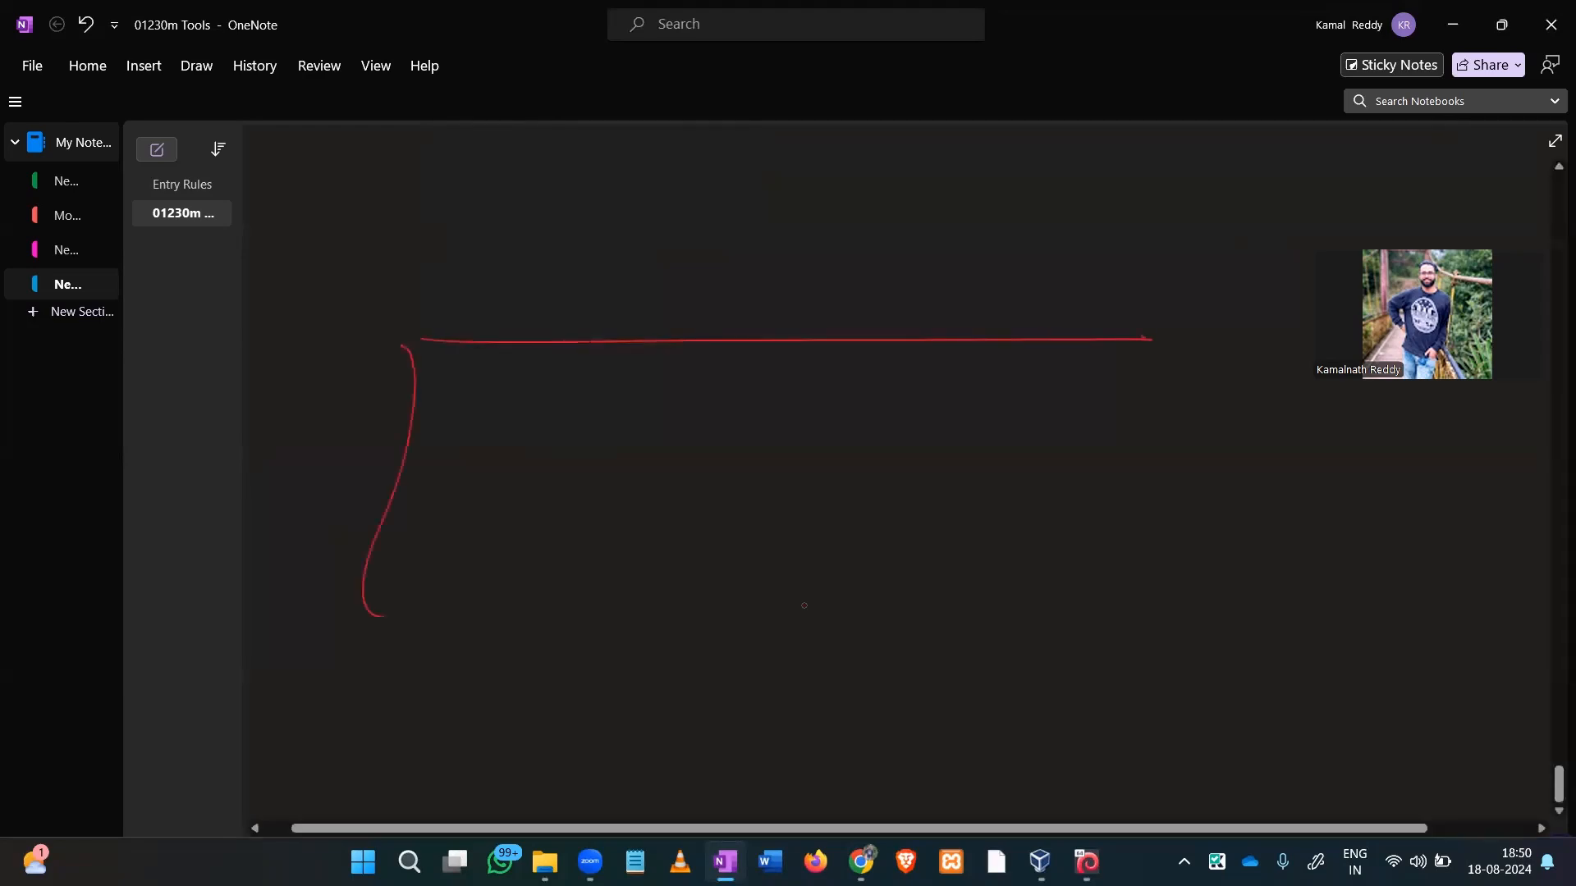
{"action": "left_click_drag", "start_coordinate": [1194, 343], "coordinate": [1212, 540]}
{"action": "left_click_drag", "start_coordinate": [366, 610], "coordinate": [1281, 577]}
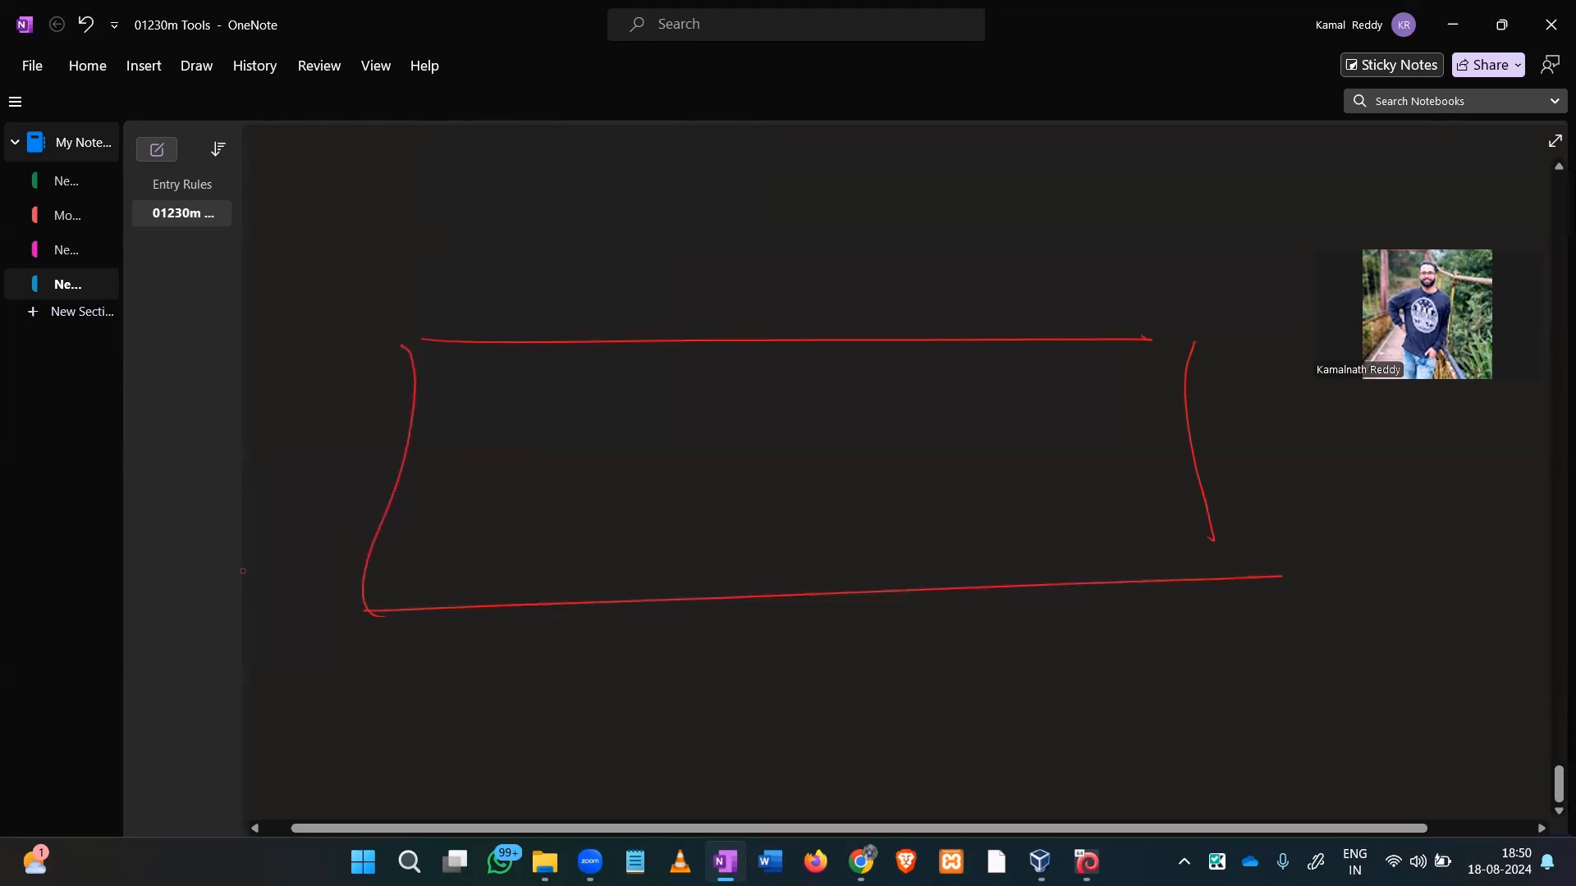
Sketch a box divided into two compartments inside the large red outline and handwrite "v Box" above it.
{"action": "left_click_drag", "start_coordinate": [414, 422], "coordinate": [775, 421]}
{"action": "mouse_move", "coordinate": [382, 532]}
{"action": "left_mouse_down"}
{"action": "mouse_move", "coordinate": [815, 516]}
{"action": "mouse_move", "coordinate": [815, 440]}
{"action": "mouse_move", "coordinate": [709, 427]}
{"action": "left_mouse_up"}
{"action": "left_click_drag", "start_coordinate": [494, 404], "coordinate": [677, 405]}
{"action": "left_click_drag", "start_coordinate": [575, 431], "coordinate": [570, 520]}
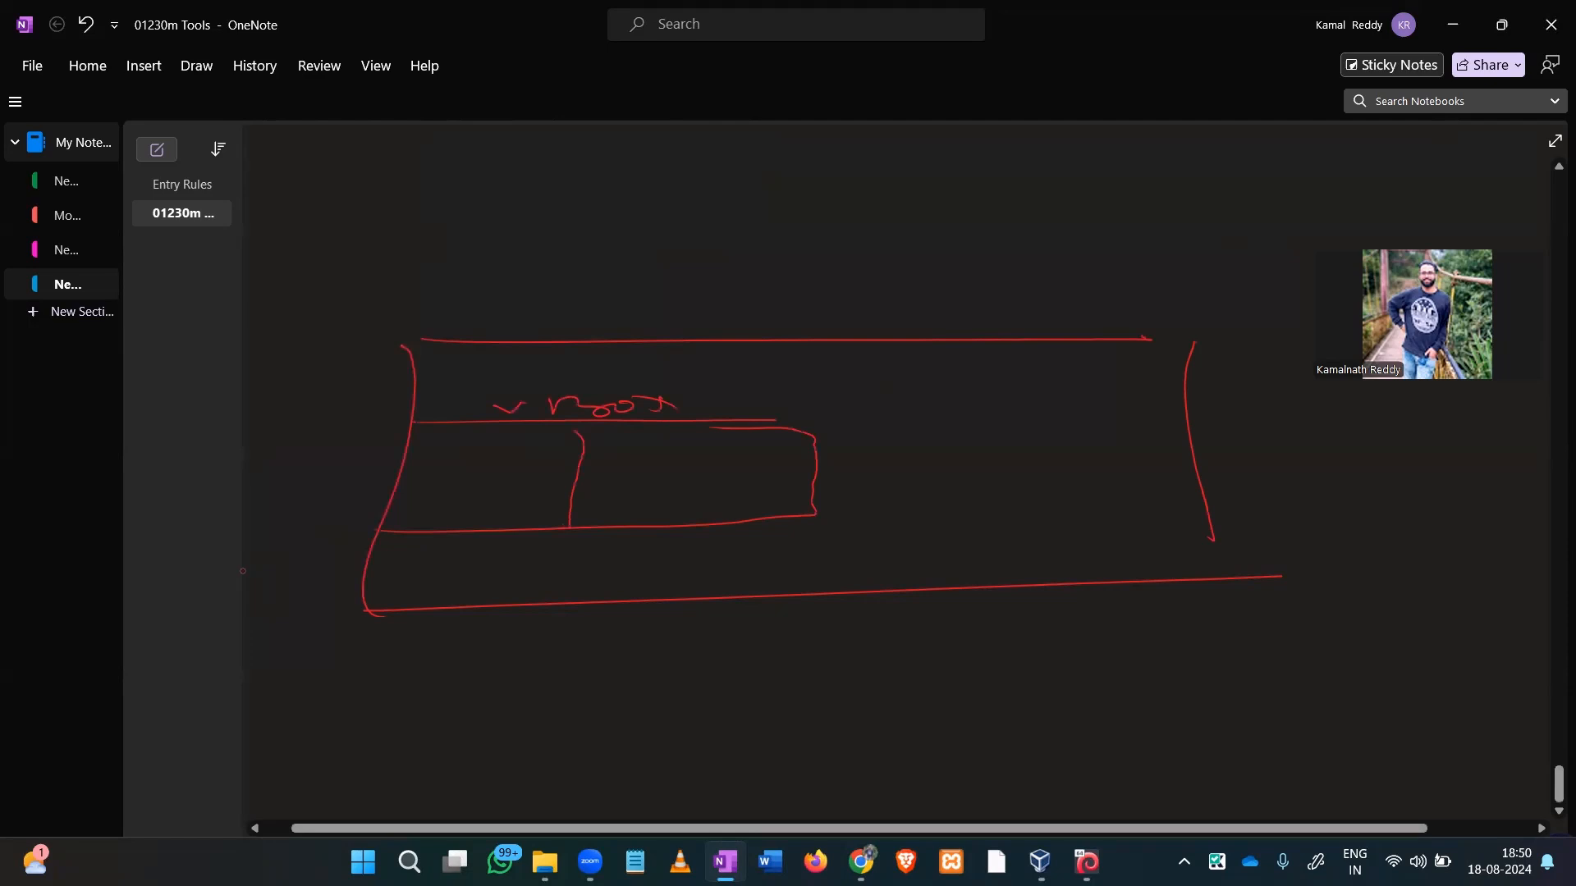
Handwrite the host label "Host - win" inside the large outline's upper right corner and add "App" after "v Box".
{"action": "left_click_drag", "start_coordinate": [921, 374], "coordinate": [1166, 379]}
{"action": "left_click_drag", "start_coordinate": [1175, 367], "coordinate": [1178, 379]}
{"action": "left_click_drag", "start_coordinate": [671, 402], "coordinate": [689, 400]}
{"action": "left_click_drag", "start_coordinate": [712, 405], "coordinate": [750, 404]}
{"action": "left_click_drag", "start_coordinate": [775, 398], "coordinate": [774, 403]}
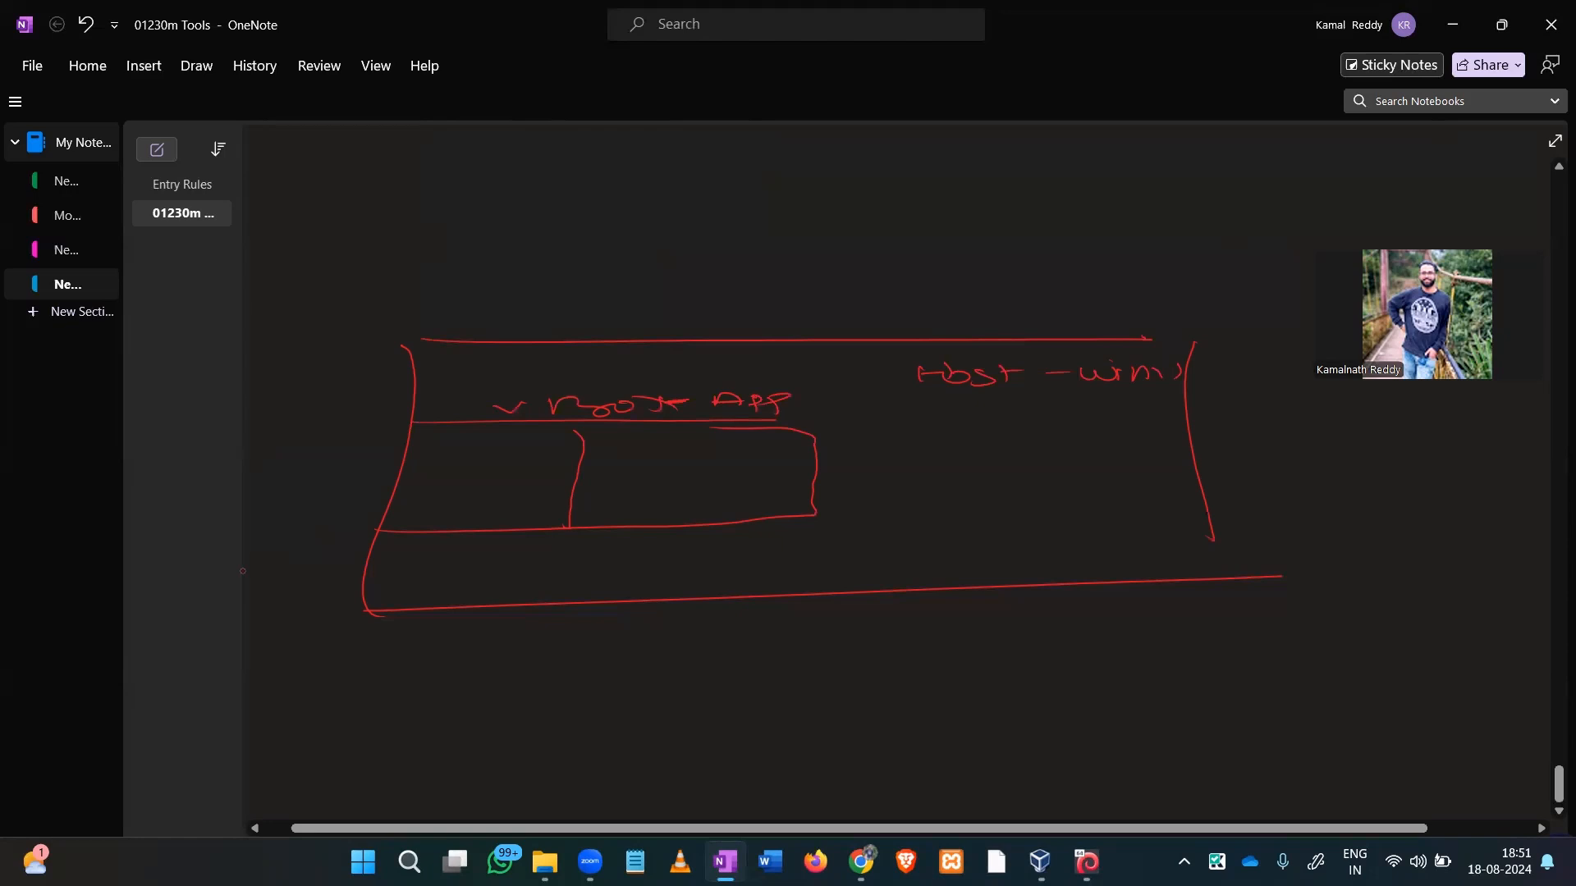
Handwrite "kali linux" in the first compartment of the inner box and "meta" in the second.
{"action": "mouse_move", "coordinate": [412, 474]}
{"action": "left_mouse_down"}
{"action": "mouse_move", "coordinate": [407, 493]}
{"action": "mouse_move", "coordinate": [456, 491]}
{"action": "left_mouse_up"}
{"action": "mouse_move", "coordinate": [467, 464]}
{"action": "left_mouse_down"}
{"action": "mouse_move", "coordinate": [464, 491]}
{"action": "mouse_move", "coordinate": [495, 490]}
{"action": "left_mouse_up"}
{"action": "mouse_move", "coordinate": [504, 476]}
{"action": "left_mouse_down"}
{"action": "mouse_move", "coordinate": [503, 490]}
{"action": "mouse_move", "coordinate": [552, 489]}
{"action": "left_mouse_up"}
{"action": "left_click_drag", "start_coordinate": [551, 475], "coordinate": [570, 490]}
{"action": "mouse_move", "coordinate": [554, 489]}
{"action": "left_mouse_down"}
{"action": "mouse_move", "coordinate": [568, 474]}
{"action": "mouse_move", "coordinate": [645, 482]}
{"action": "left_mouse_up"}
{"action": "mouse_move", "coordinate": [650, 462]}
{"action": "left_mouse_down"}
{"action": "mouse_move", "coordinate": [654, 484]}
{"action": "mouse_move", "coordinate": [666, 472]}
{"action": "left_mouse_up"}
{"action": "left_click_drag", "start_coordinate": [691, 474], "coordinate": [694, 481]}
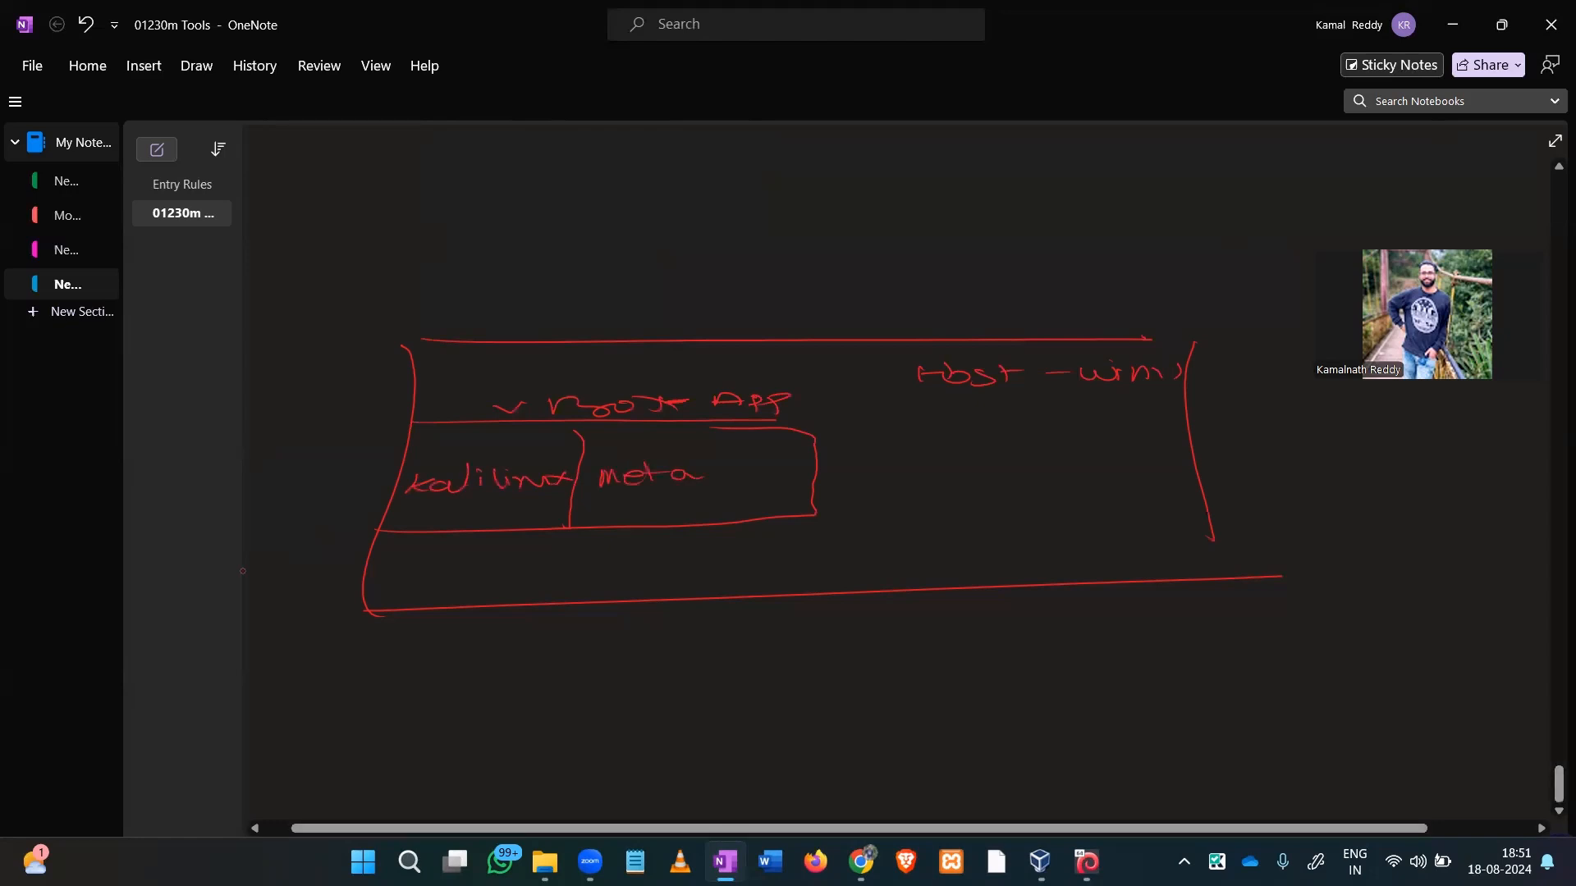
Mark the lower end of the divider between the two compartments with several overlapping horizontal red strokes.
{"action": "left_click_drag", "start_coordinate": [544, 510], "coordinate": [617, 506]}
{"action": "left_click_drag", "start_coordinate": [520, 518], "coordinate": [600, 514]}
{"action": "left_click_drag", "start_coordinate": [579, 508], "coordinate": [623, 510]}
{"action": "left_click_drag", "start_coordinate": [519, 523], "coordinate": [598, 517]}
{"action": "mouse_move", "coordinate": [574, 514]}
{"action": "left_mouse_down"}
{"action": "mouse_move", "coordinate": [616, 517]}
{"action": "mouse_move", "coordinate": [546, 518]}
{"action": "mouse_move", "coordinate": [591, 522]}
{"action": "left_mouse_up"}
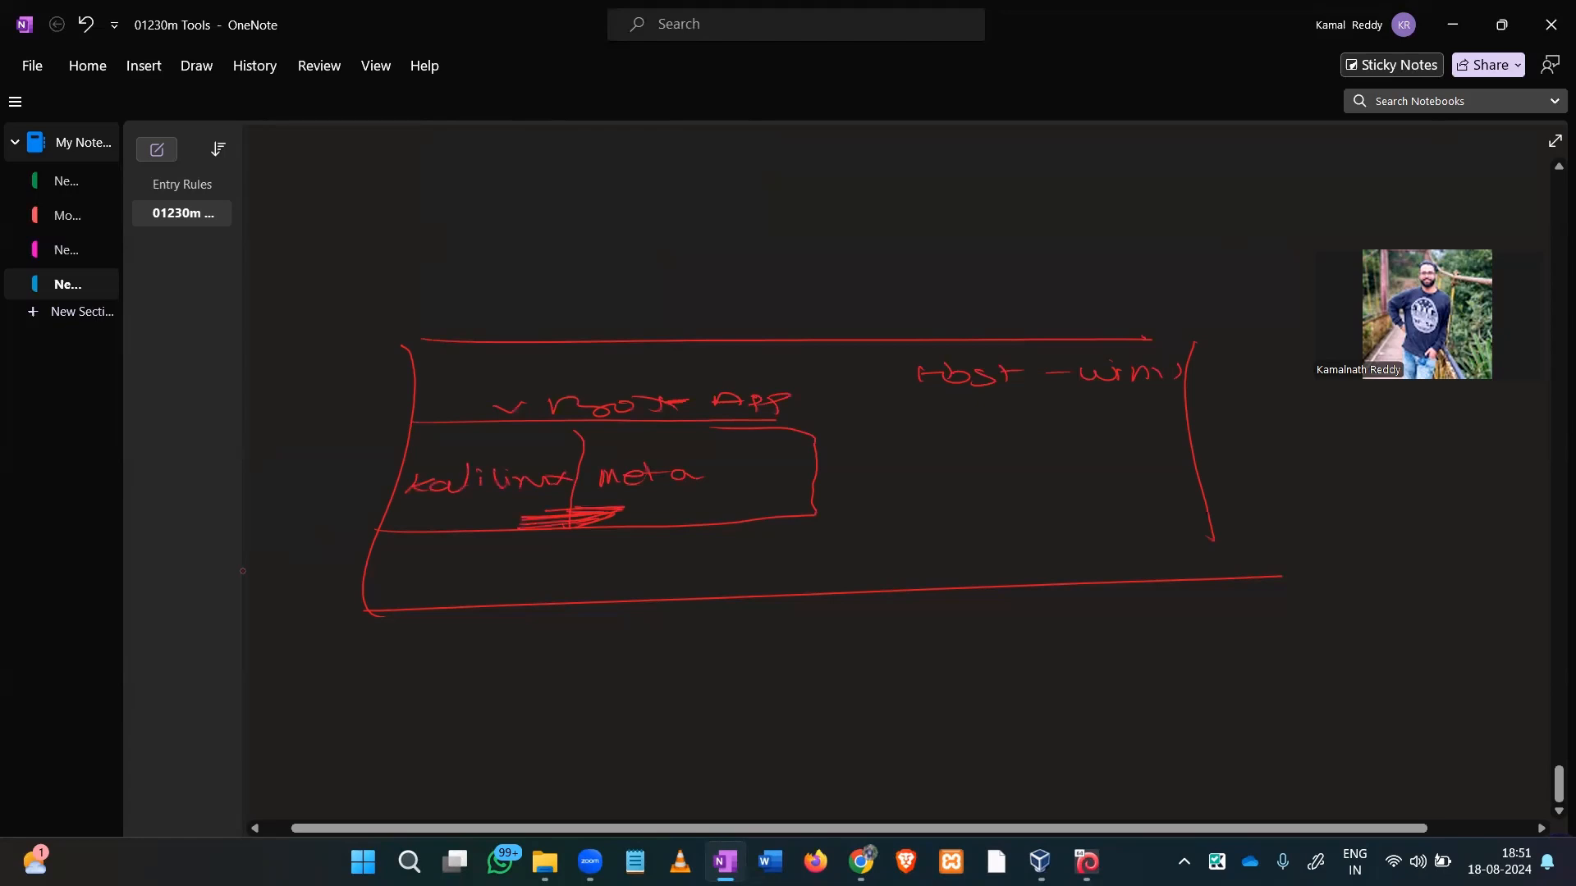
Extend the "meta" label to read "metasploitable" and draw a short dash after it.
{"action": "left_click_drag", "start_coordinate": [686, 485], "coordinate": [720, 476]}
{"action": "left_click_drag", "start_coordinate": [712, 490], "coordinate": [755, 457]}
{"action": "left_click_drag", "start_coordinate": [759, 476], "coordinate": [775, 463]}
{"action": "left_click_drag", "start_coordinate": [819, 468], "coordinate": [943, 454]}
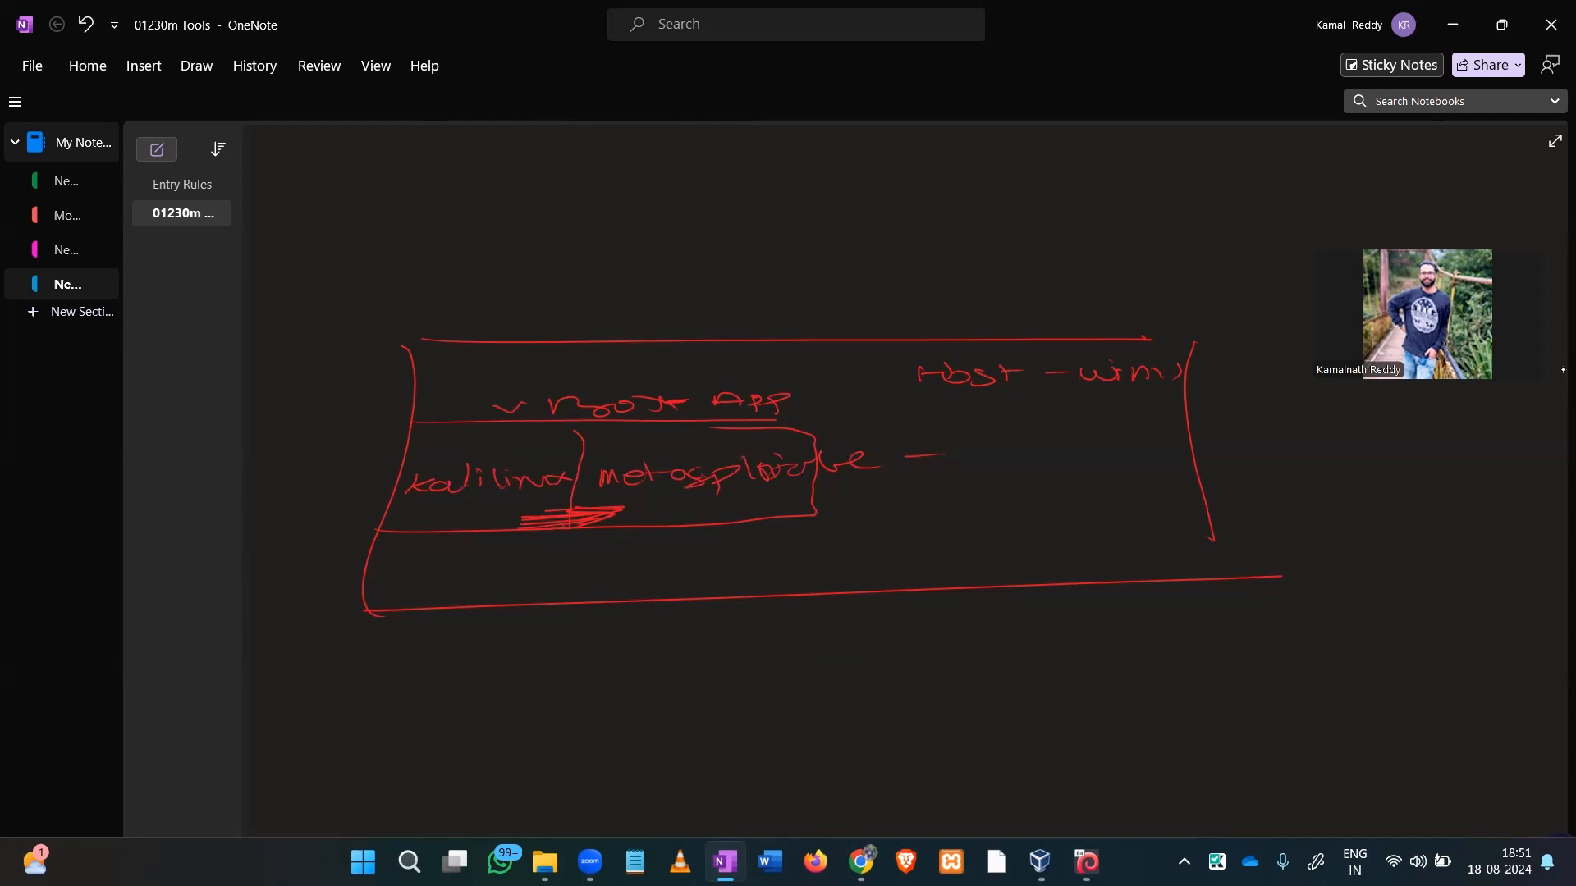
Handwrite a short note above the large outline's upper edge, underline it and add a short stroke above it.
{"action": "left_click_drag", "start_coordinate": [661, 324], "coordinate": [737, 315]}
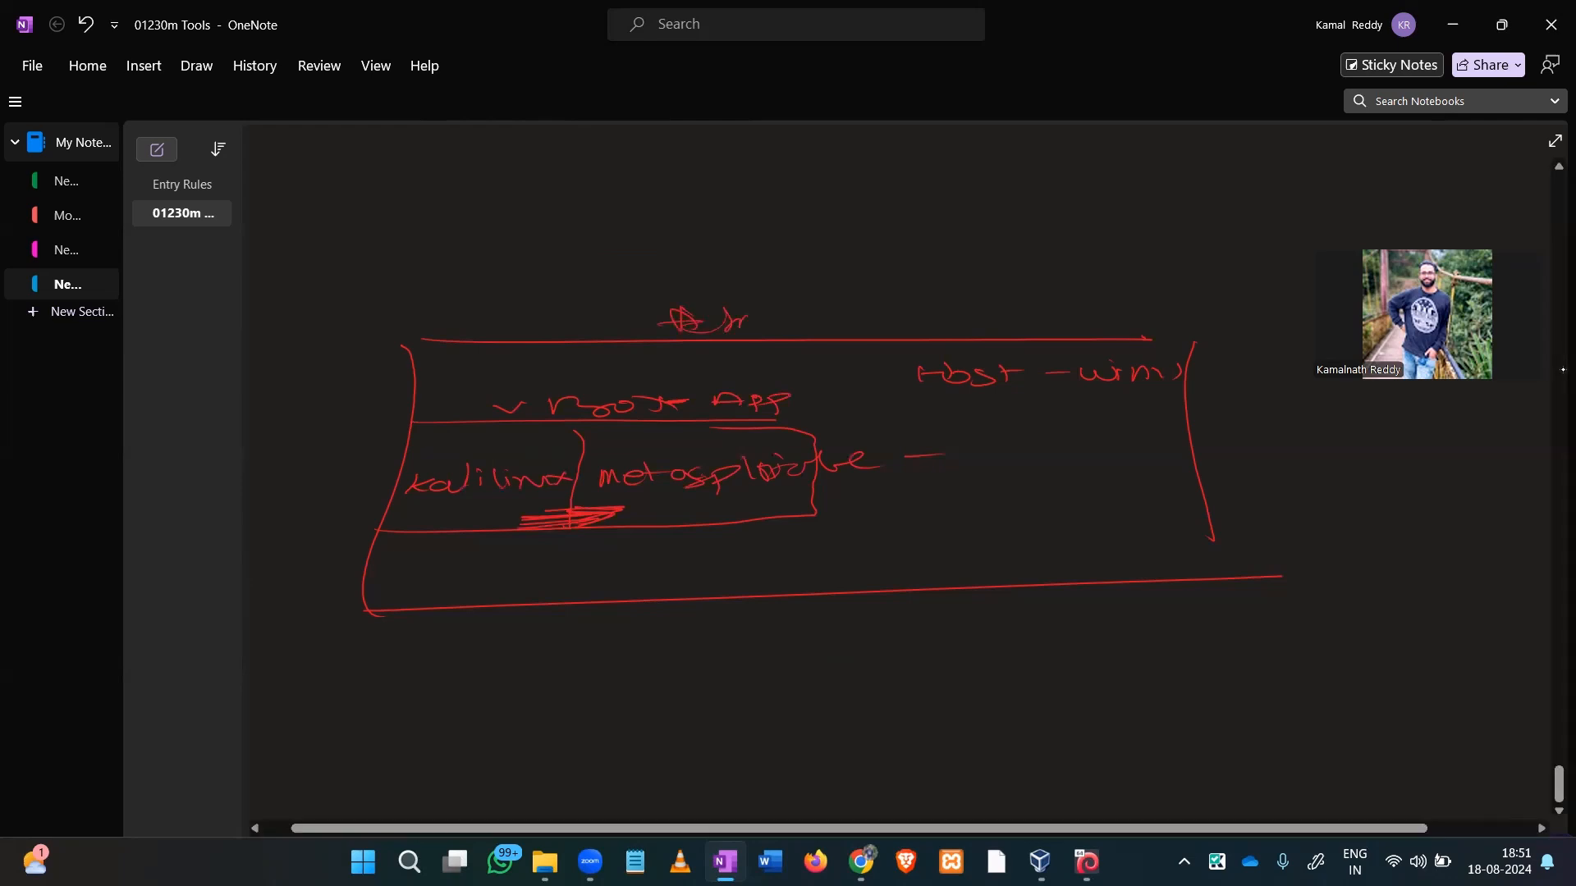
{"action": "left_click_drag", "start_coordinate": [649, 338], "coordinate": [792, 329]}
{"action": "left_click_drag", "start_coordinate": [763, 293], "coordinate": [824, 284]}
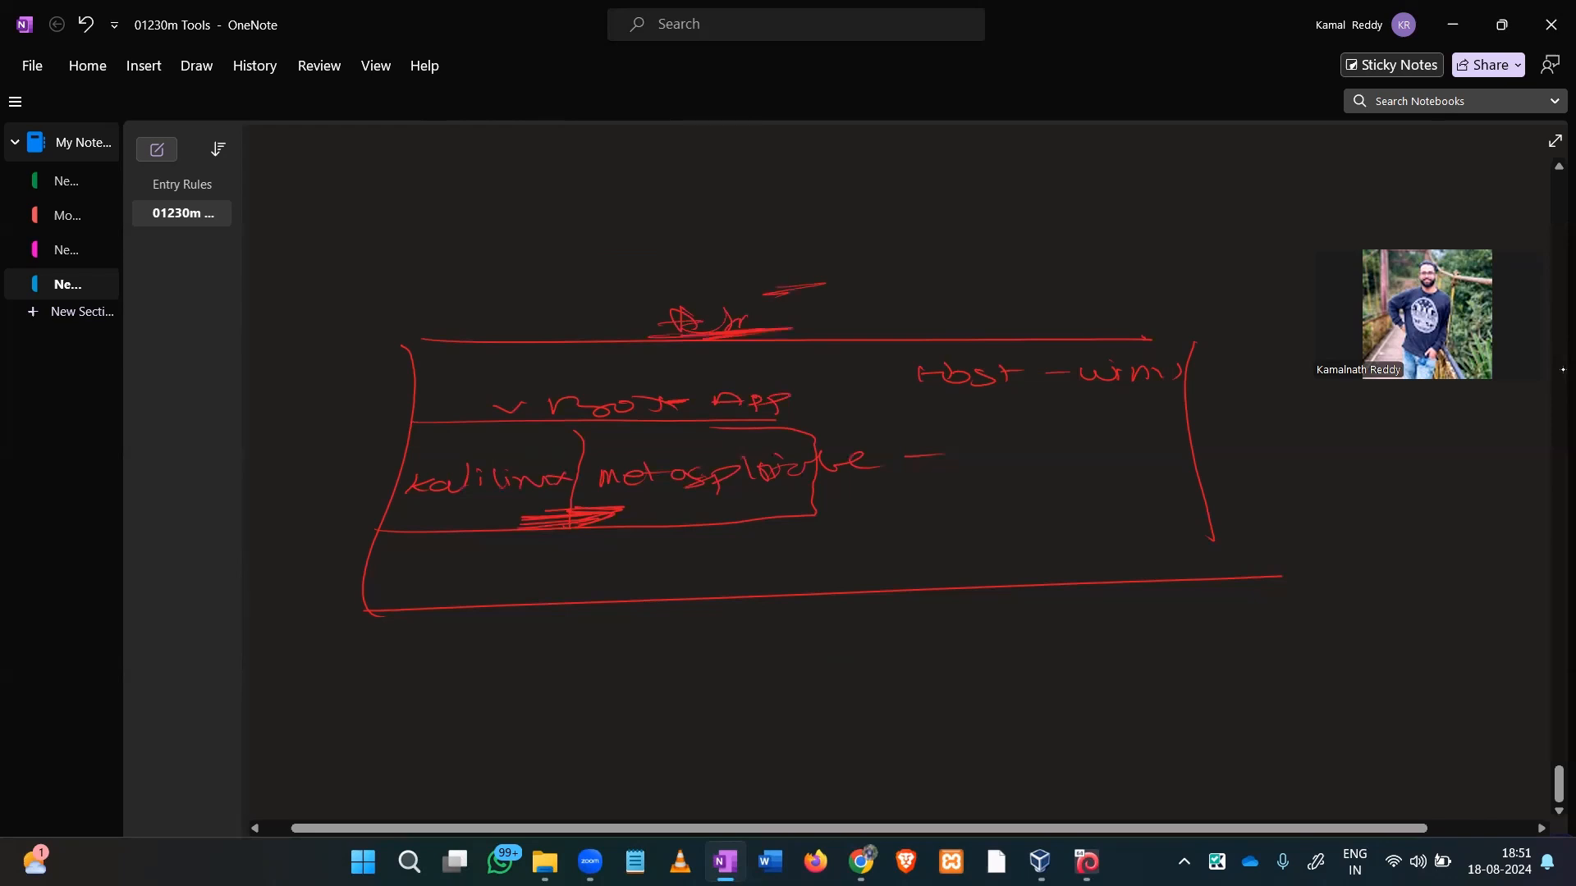